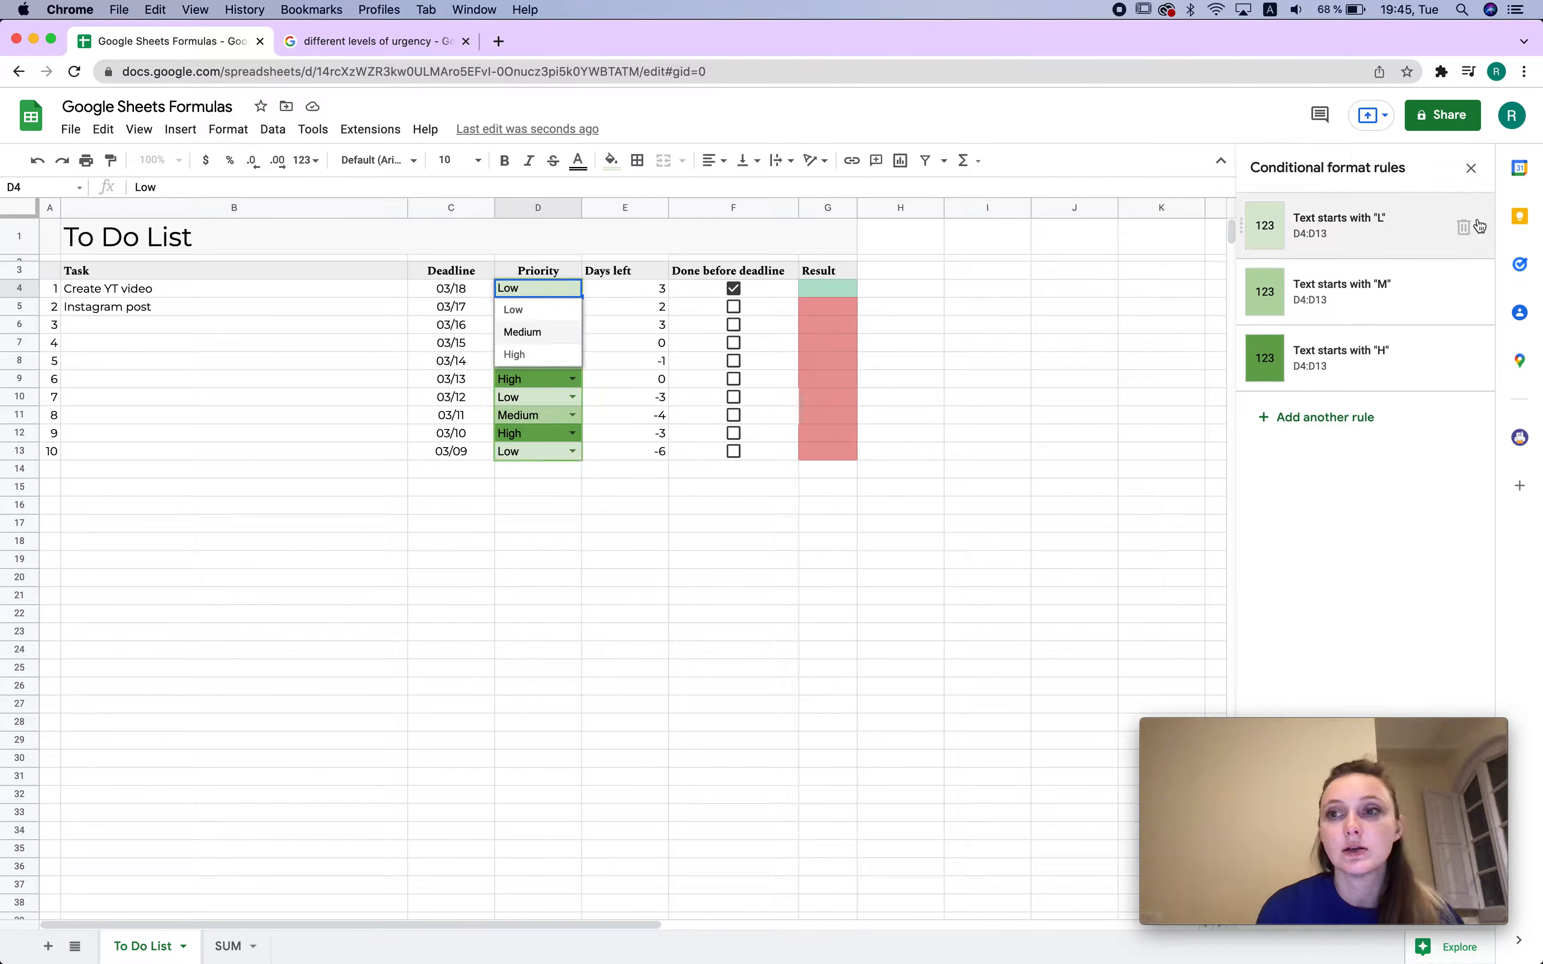
Close the conditional format rules, then inspect the Days left formula in E4 alongside its deadline and today's date
{"action": "left_click", "coordinate": [1471, 168]}
{"action": "left_click", "coordinate": [1034, 361]}
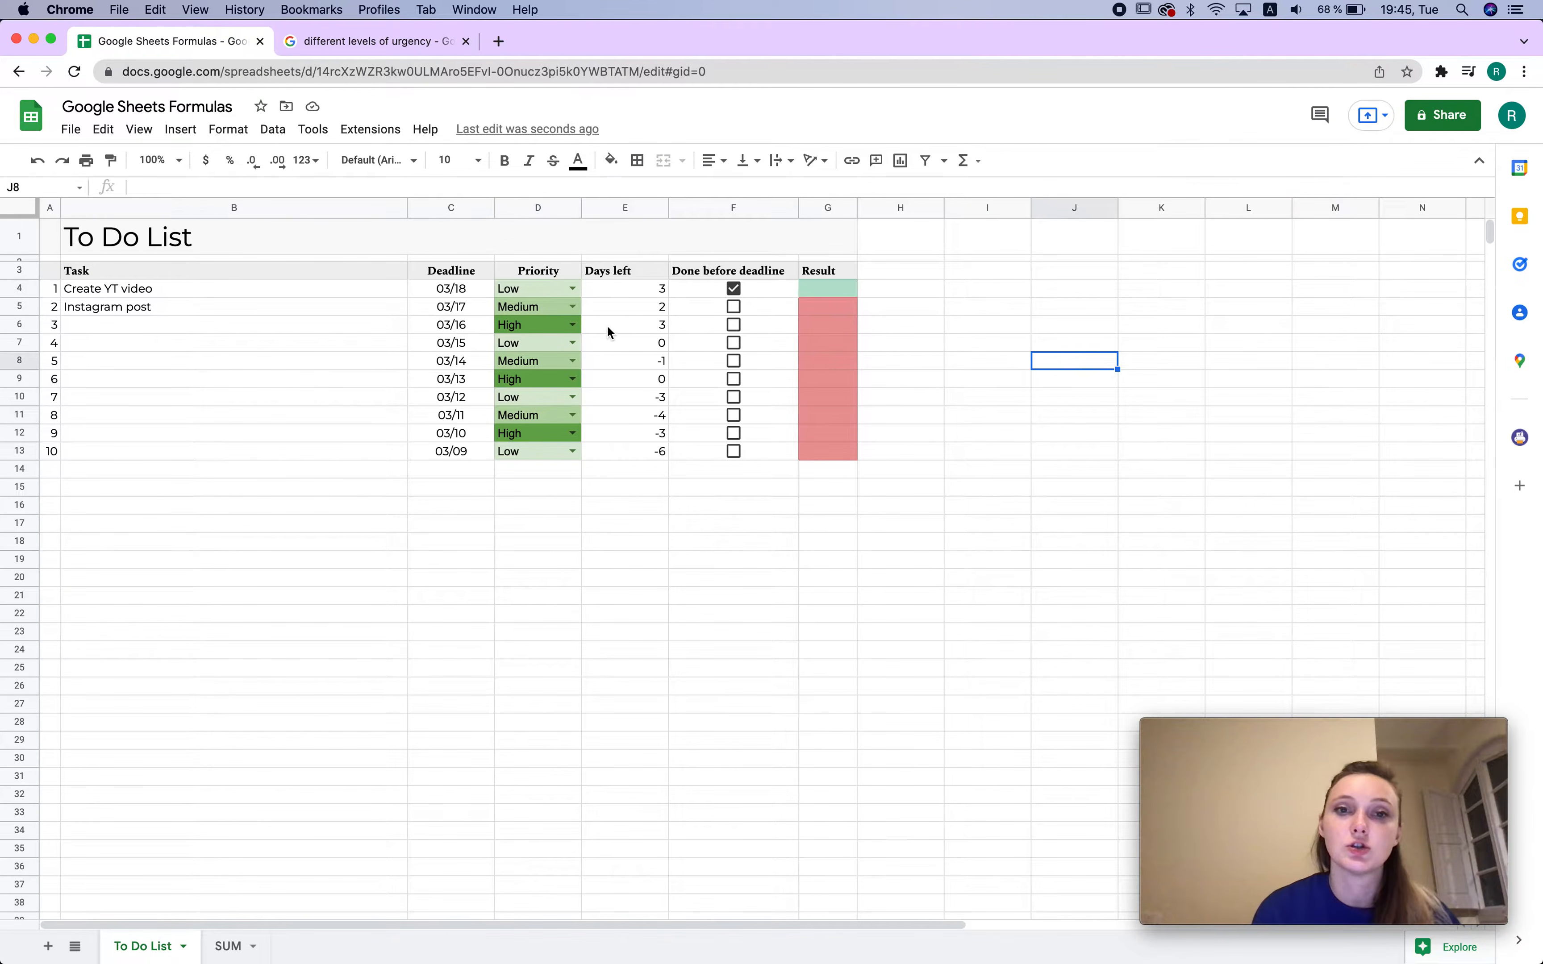
{"action": "left_click", "coordinate": [608, 288]}
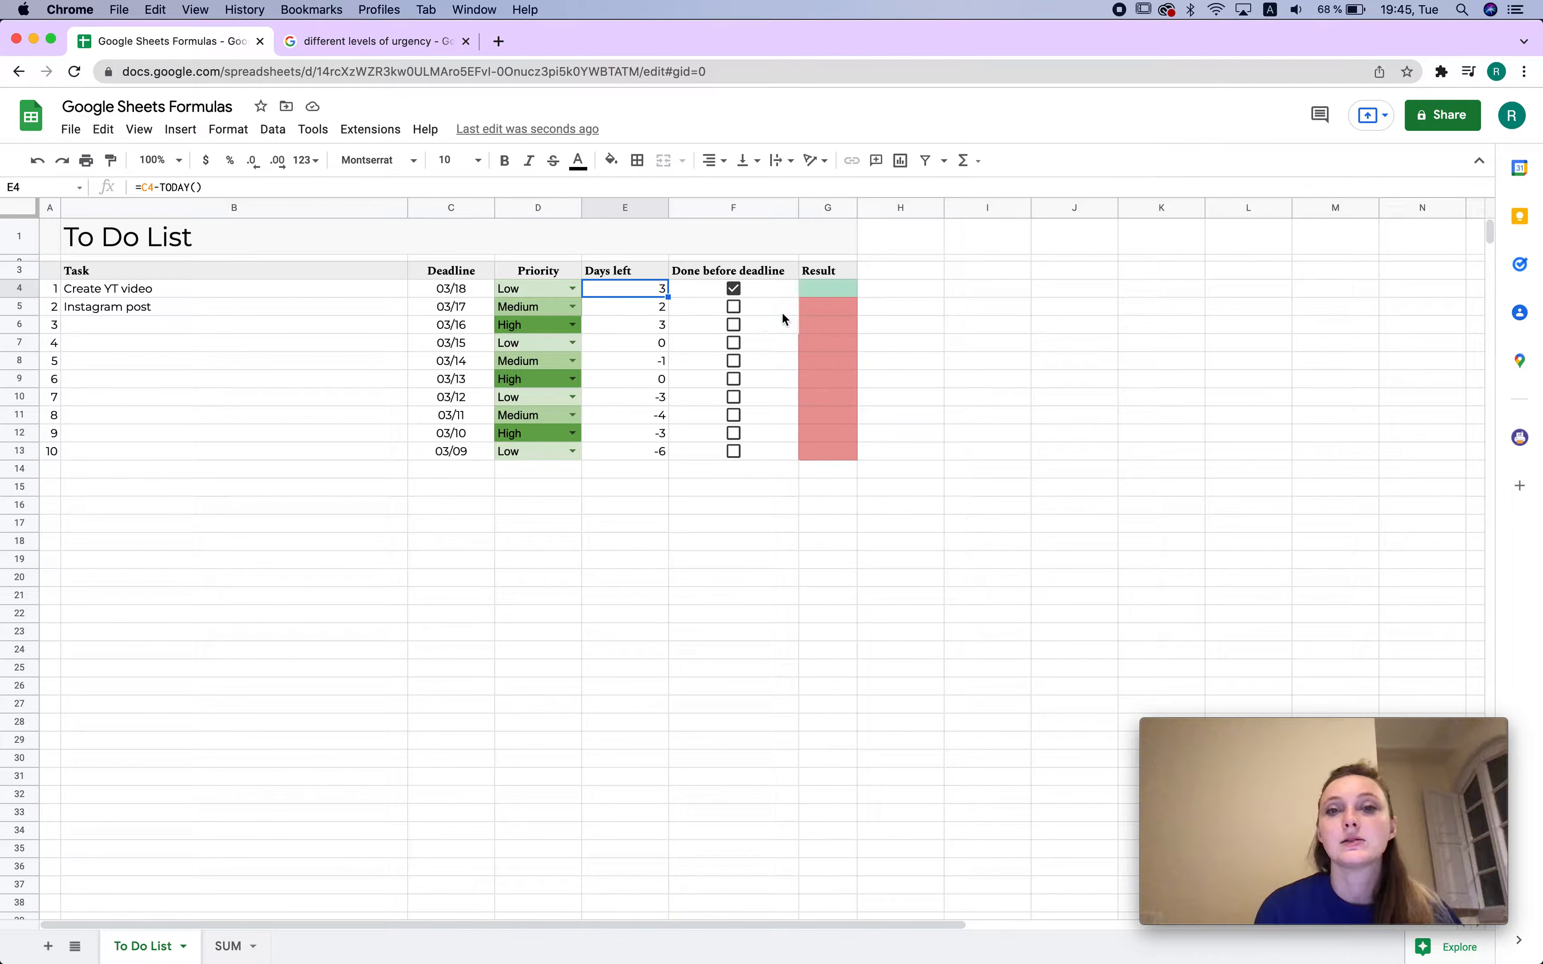
{"action": "left_click", "coordinate": [1410, 9]}
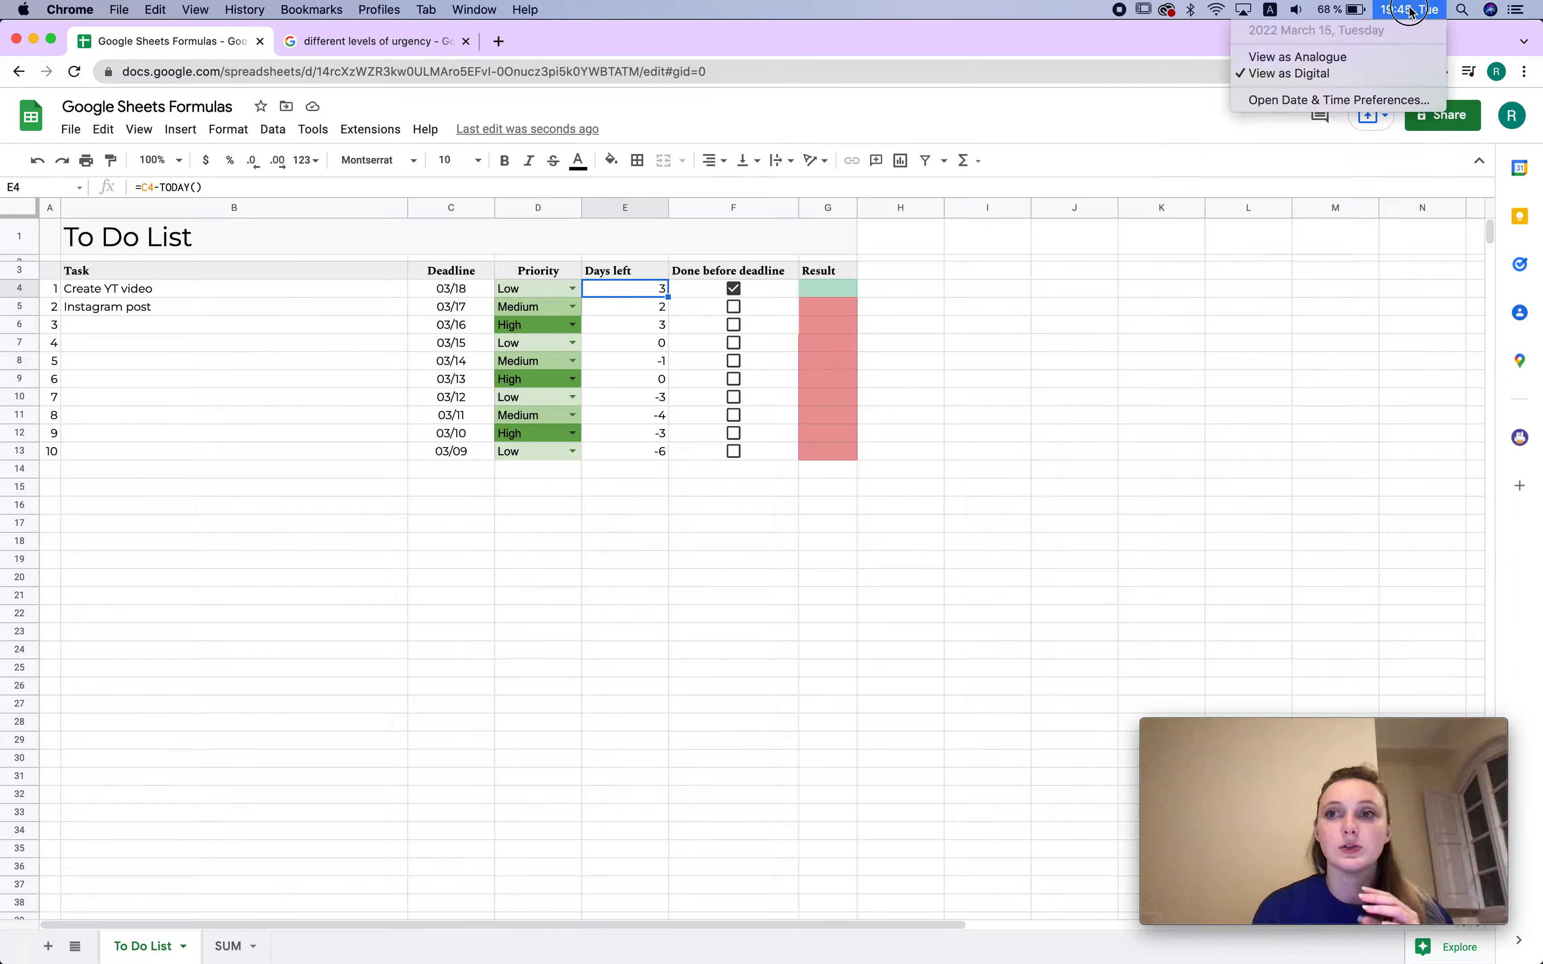
{"action": "left_click", "coordinate": [616, 314]}
{"action": "left_click", "coordinate": [454, 293]}
{"action": "left_click", "coordinate": [624, 290]}
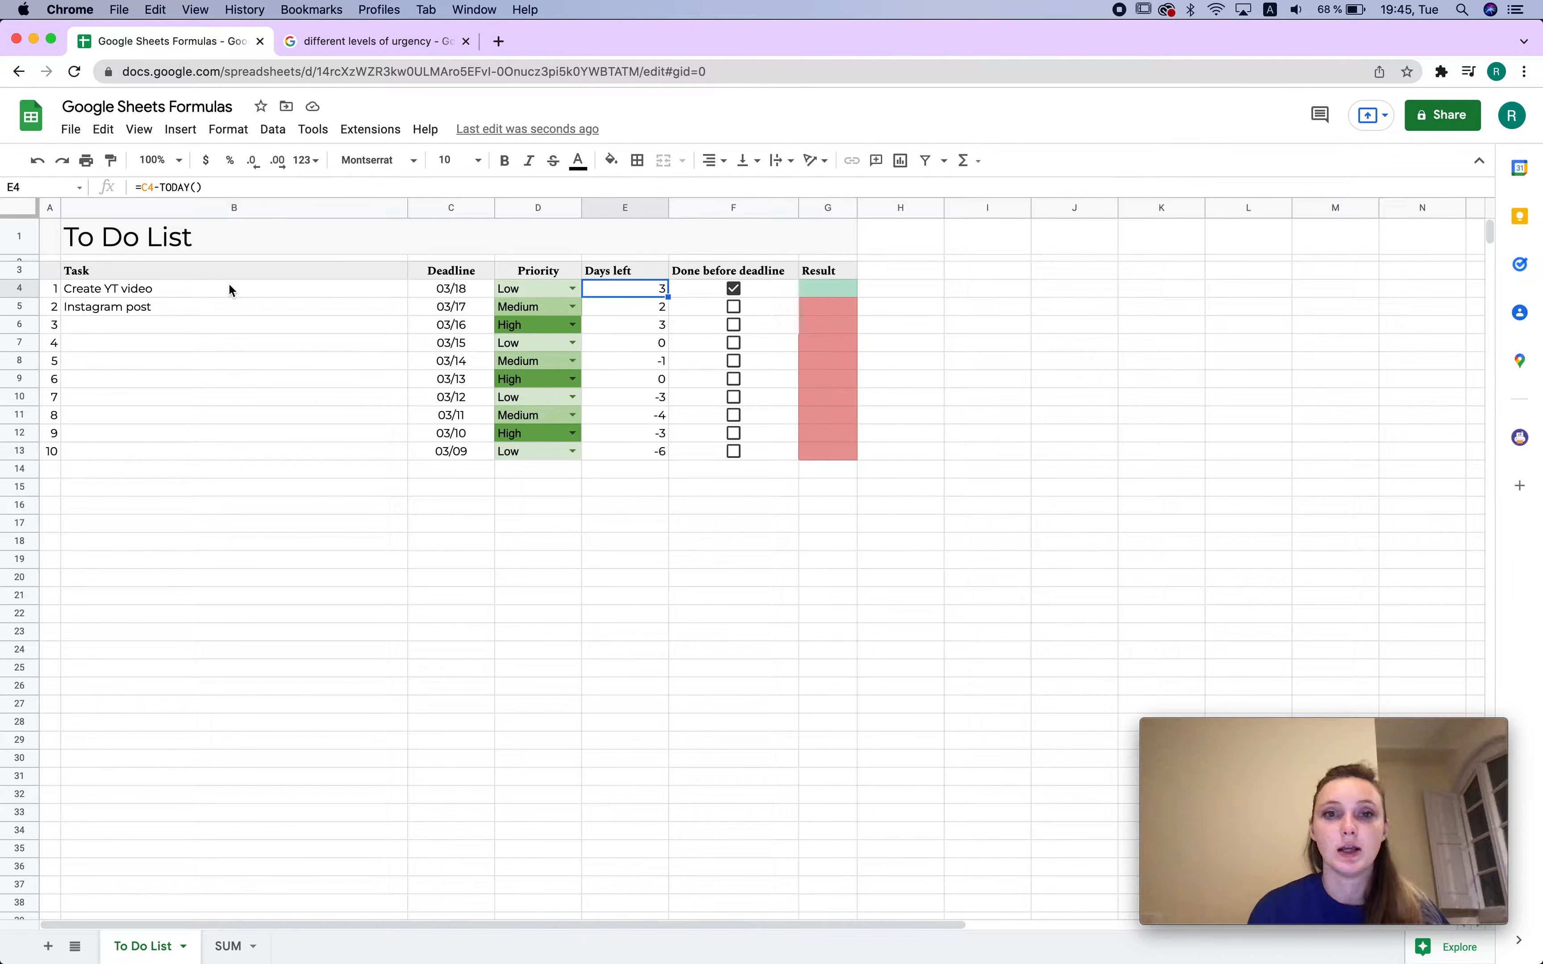
Clear the Done before deadline checkbox for the first task
{"action": "left_click", "coordinate": [732, 294]}
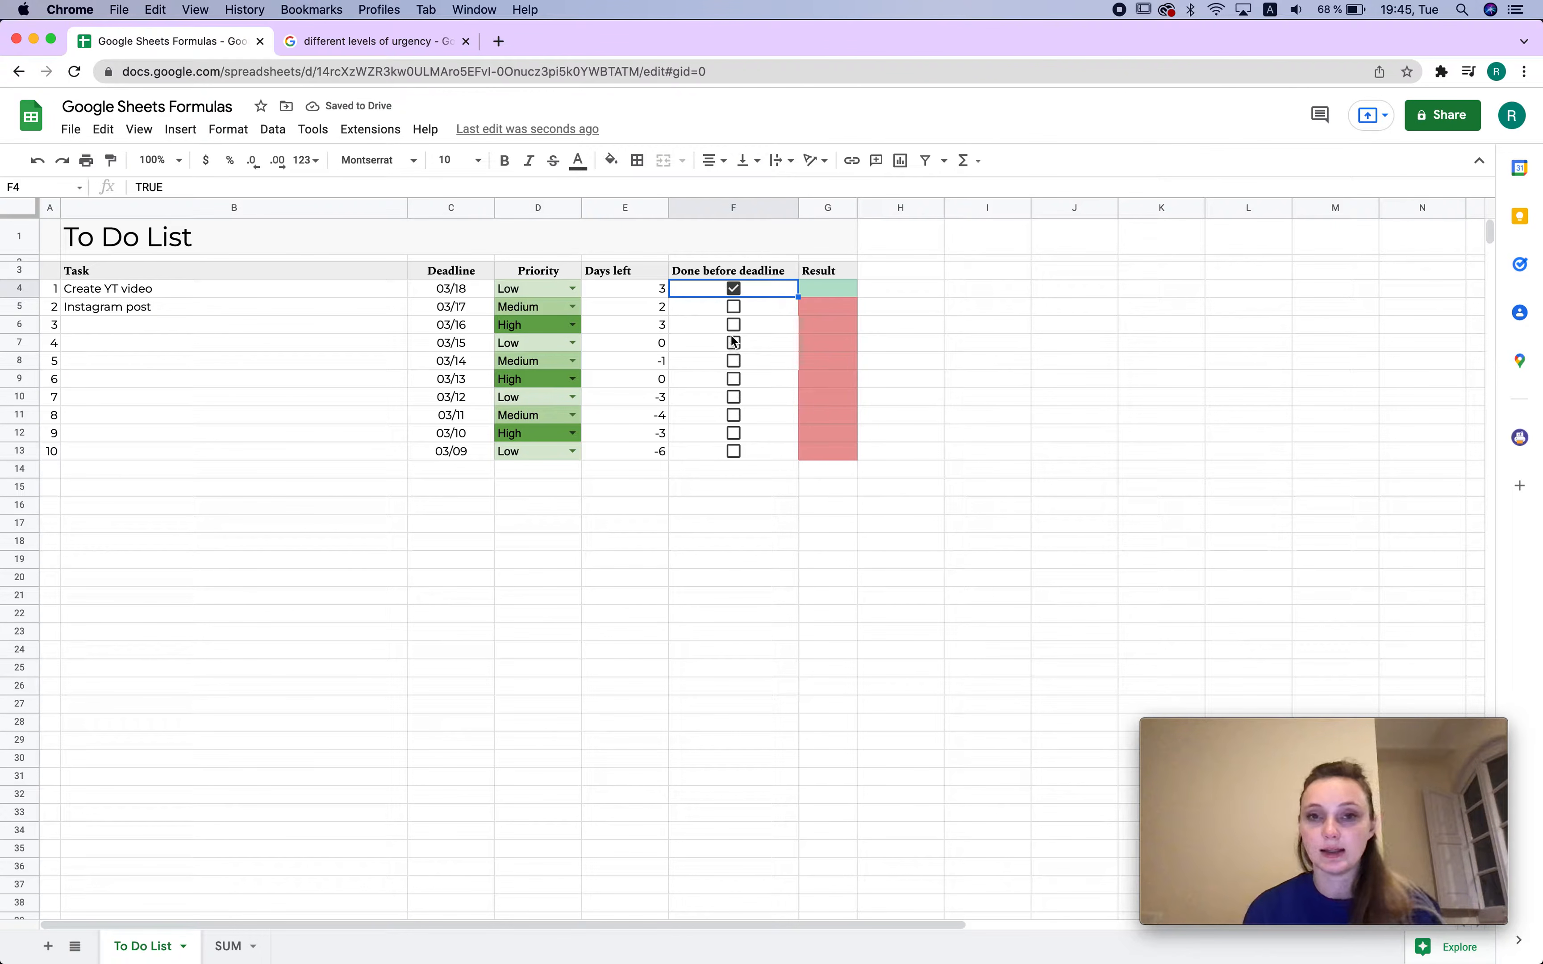
{"action": "left_click", "coordinate": [739, 310]}
{"action": "left_click", "coordinate": [734, 290]}
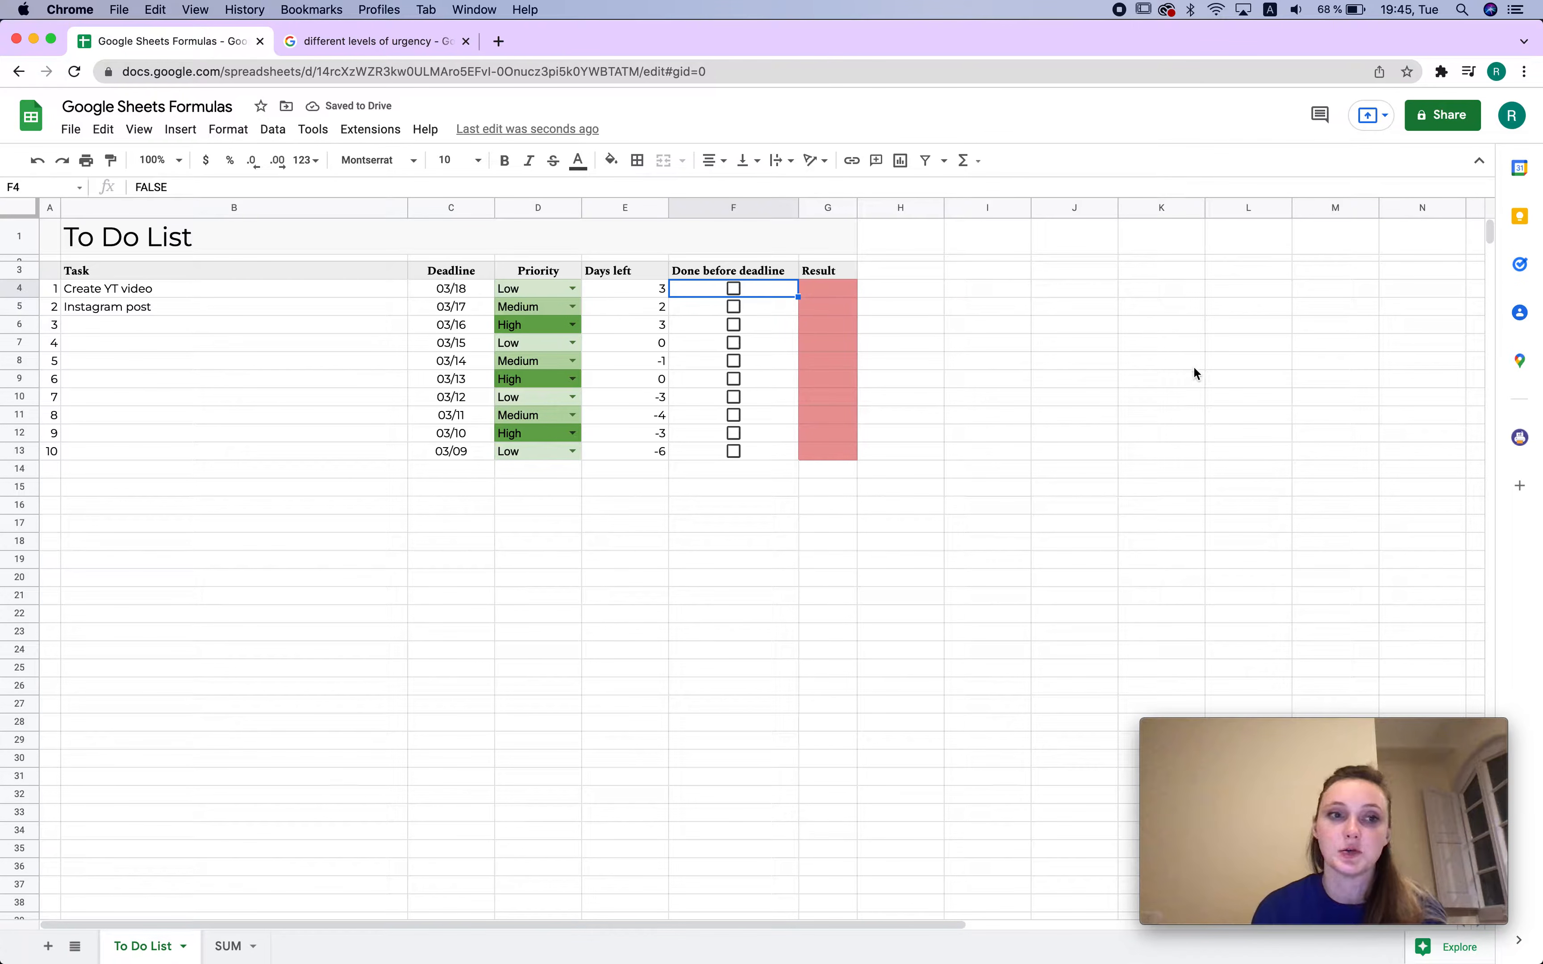
Narrow the Task column B of the existing to-do list
{"action": "left_click", "coordinate": [397, 207]}
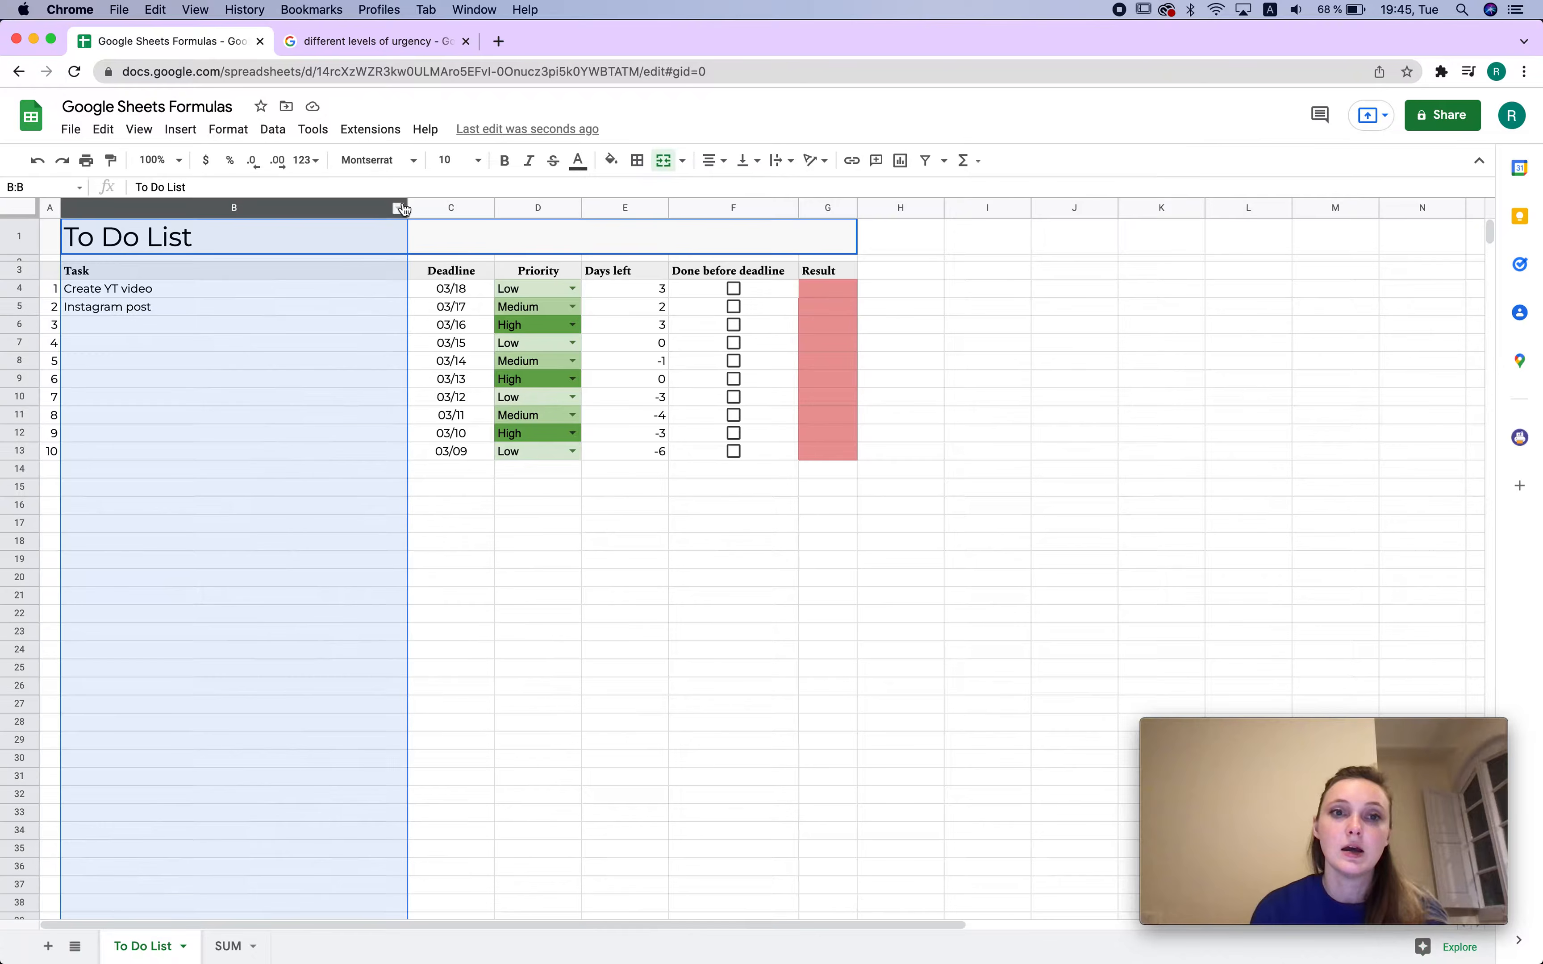
{"action": "left_click_drag", "start_coordinate": [407, 202], "coordinate": [262, 202]}
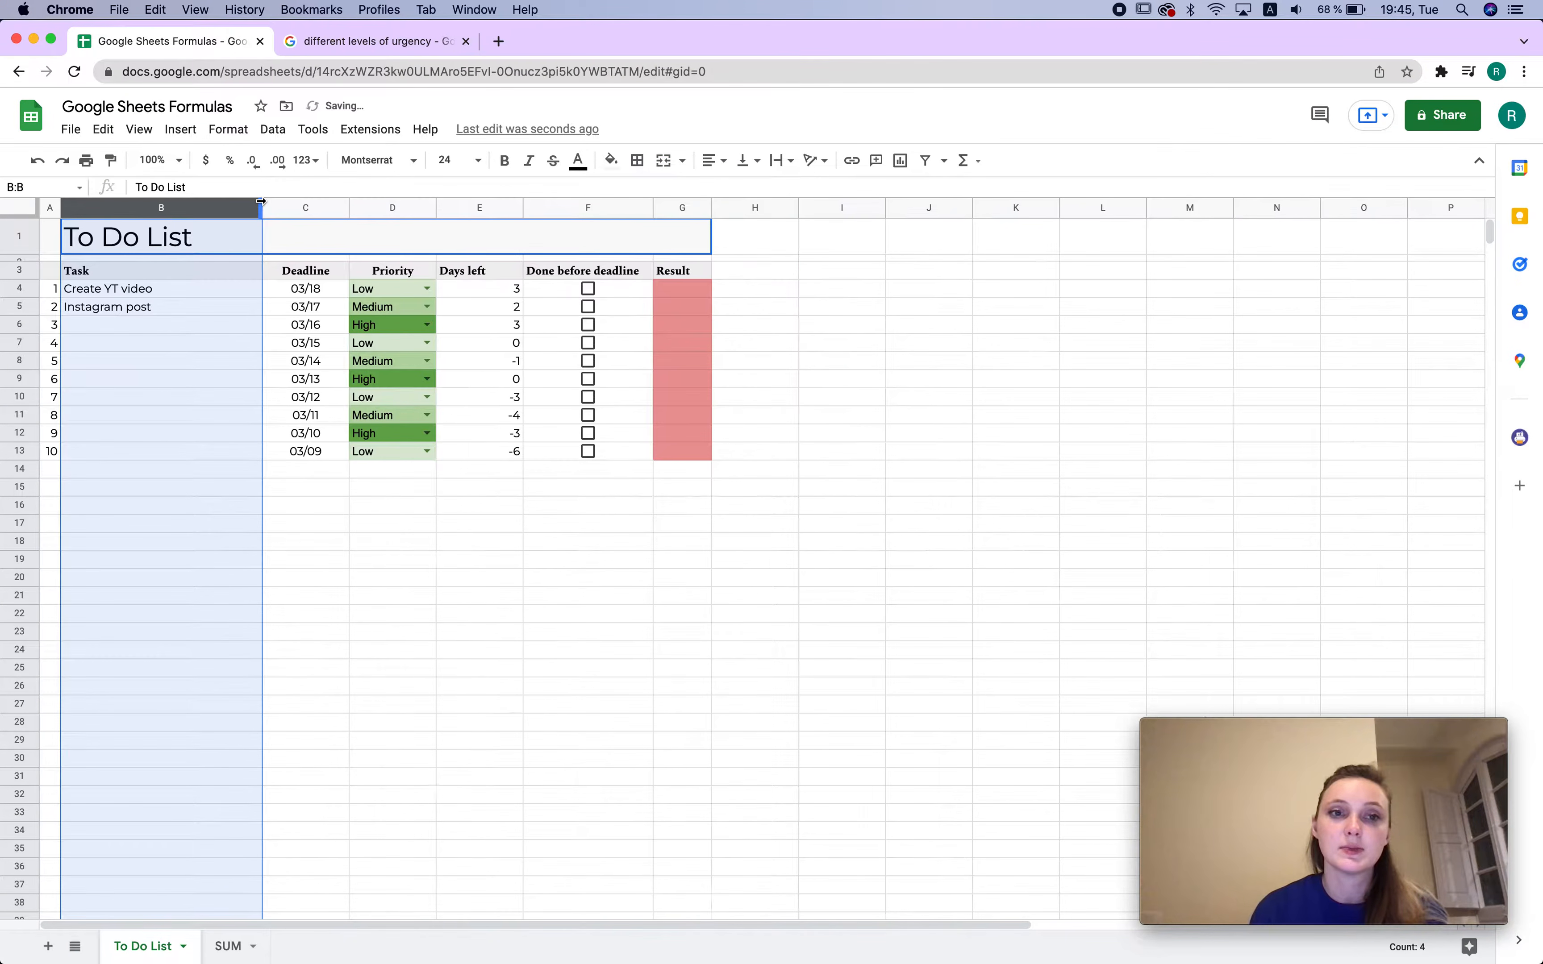
{"action": "left_click", "coordinate": [532, 615]}
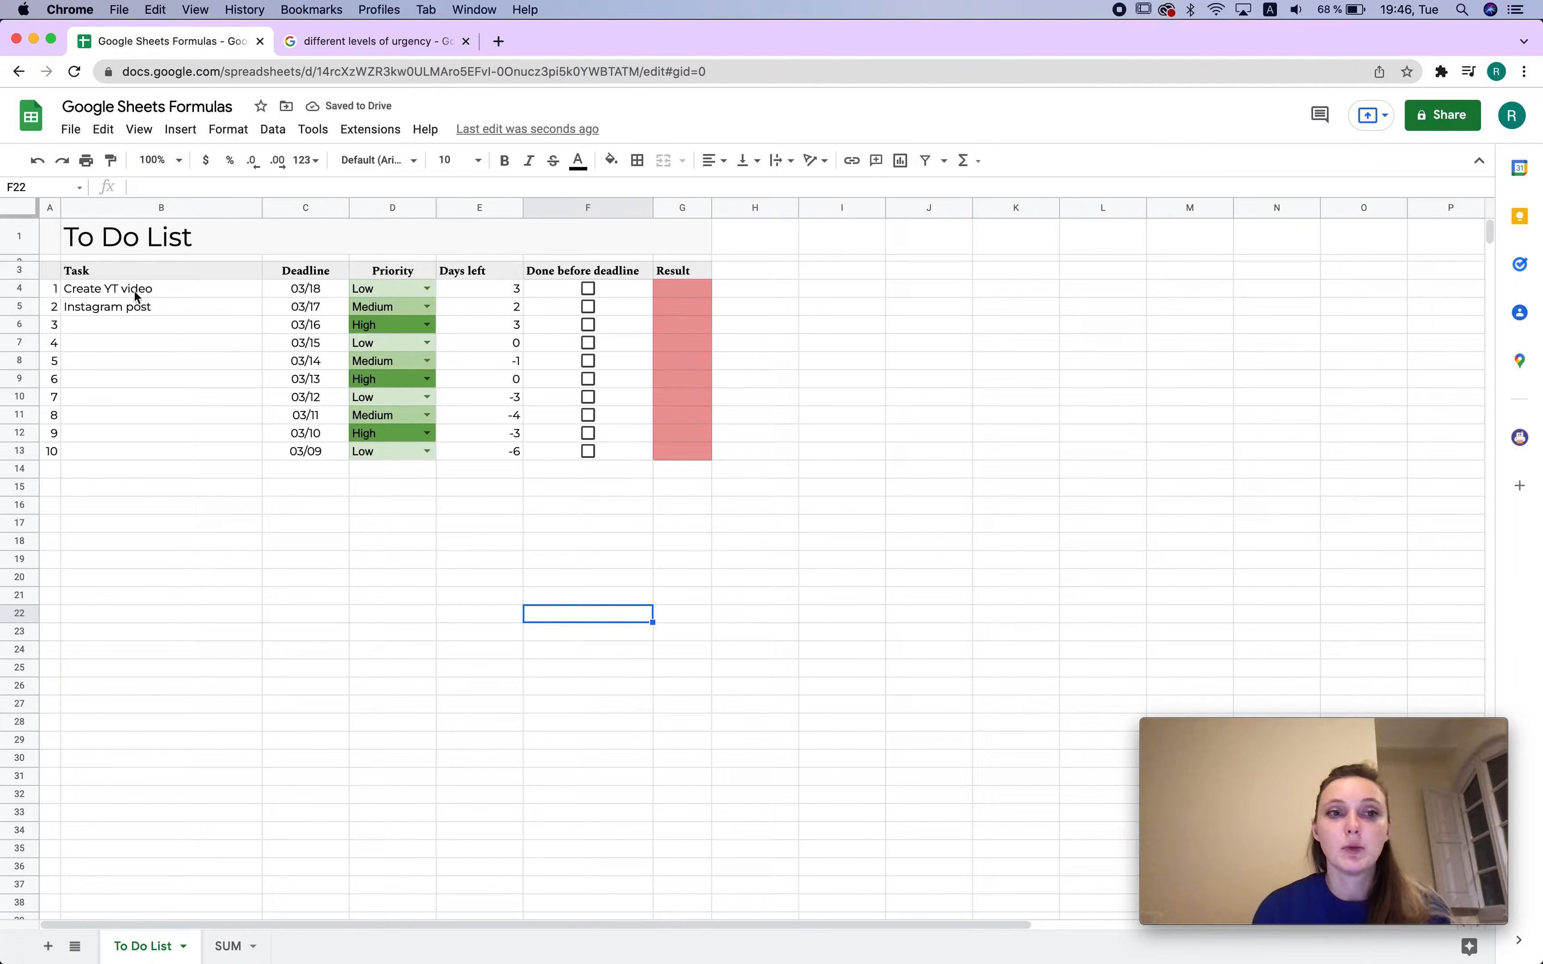
Fill cells I3:N3 with light gray and set their font to Spectral
{"action": "left_click_drag", "start_coordinate": [57, 271], "coordinate": [662, 281]}
{"action": "left_click_drag", "start_coordinate": [830, 276], "coordinate": [1277, 272]}
{"action": "left_click", "coordinate": [611, 160]}
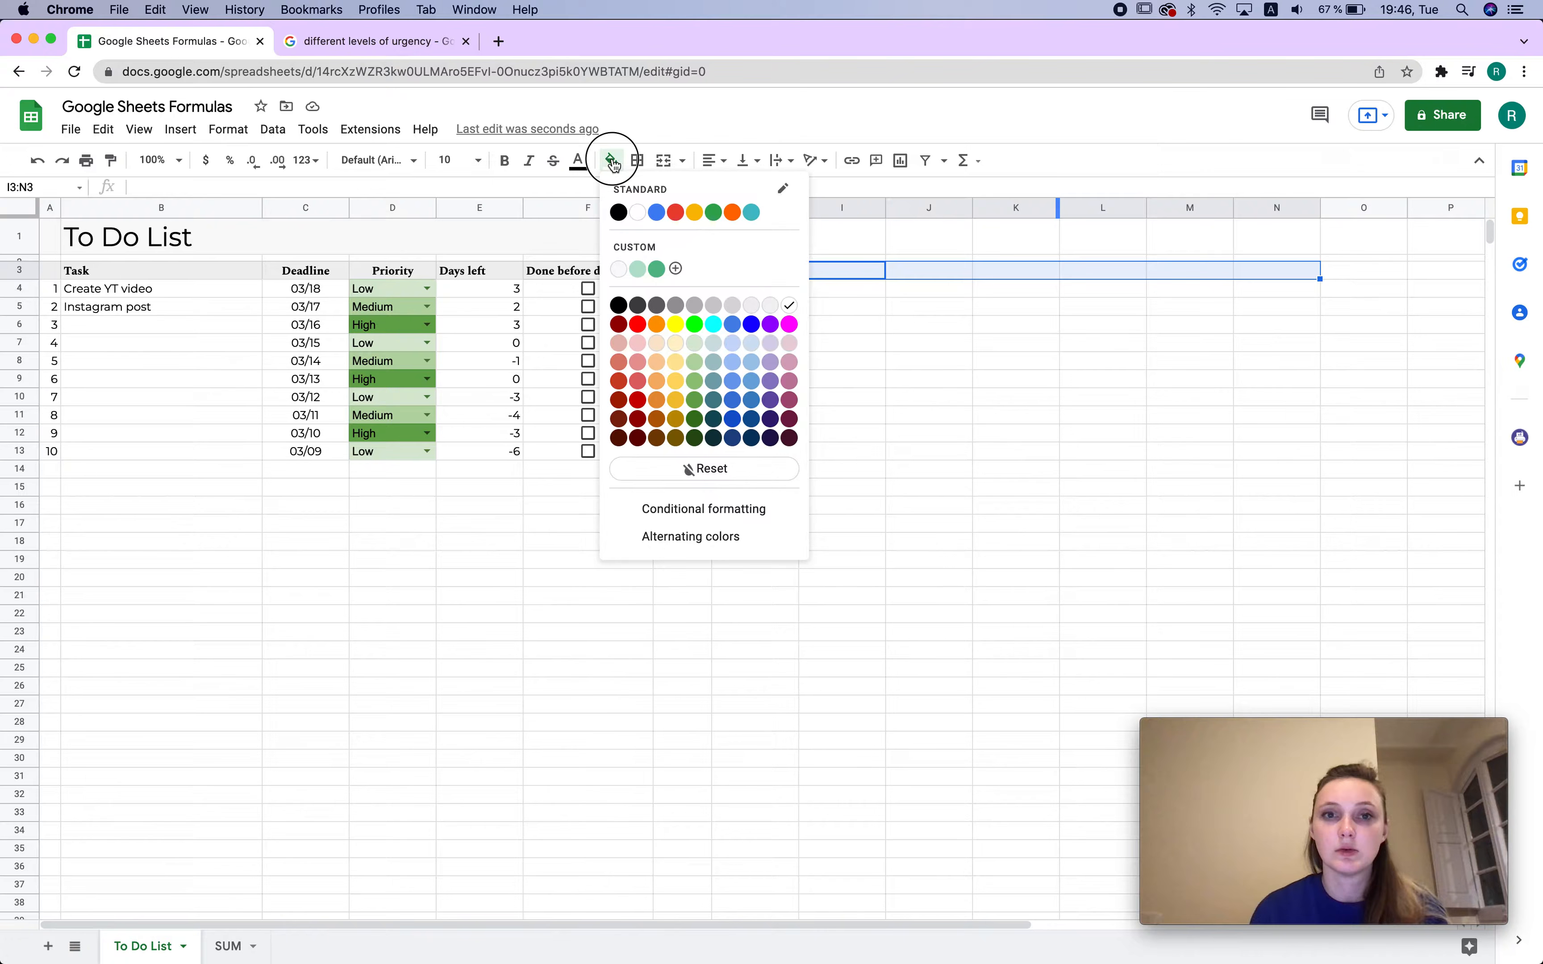
{"action": "left_click", "coordinate": [751, 305]}
{"action": "left_click", "coordinate": [1070, 308]}
{"action": "left_click_drag", "start_coordinate": [865, 271], "coordinate": [1285, 270]}
{"action": "left_click", "coordinate": [378, 160]}
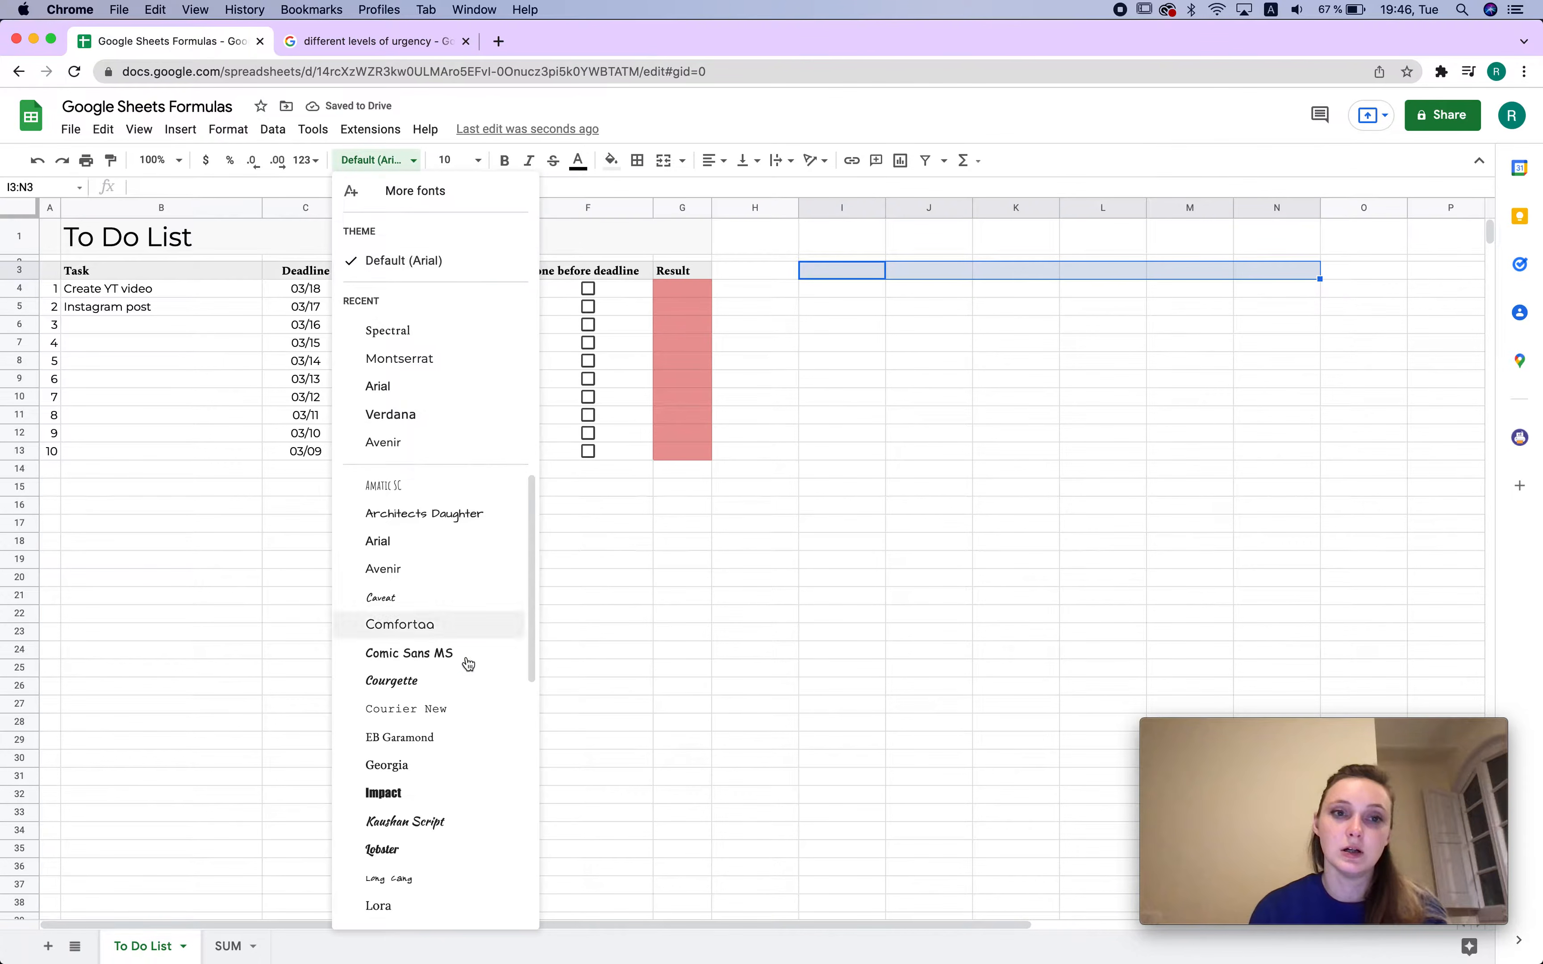
{"action": "left_click", "coordinate": [420, 333]}
{"action": "left_click", "coordinate": [861, 268]}
Enter the column headers Task, Deadline and Priority in cells J3, K3 and L3
{"action": "left_click", "coordinate": [933, 269]}
{"action": "type", "text": "Task"}
{"action": "key", "text": "Tab"}
{"action": "type", "text": "D"}
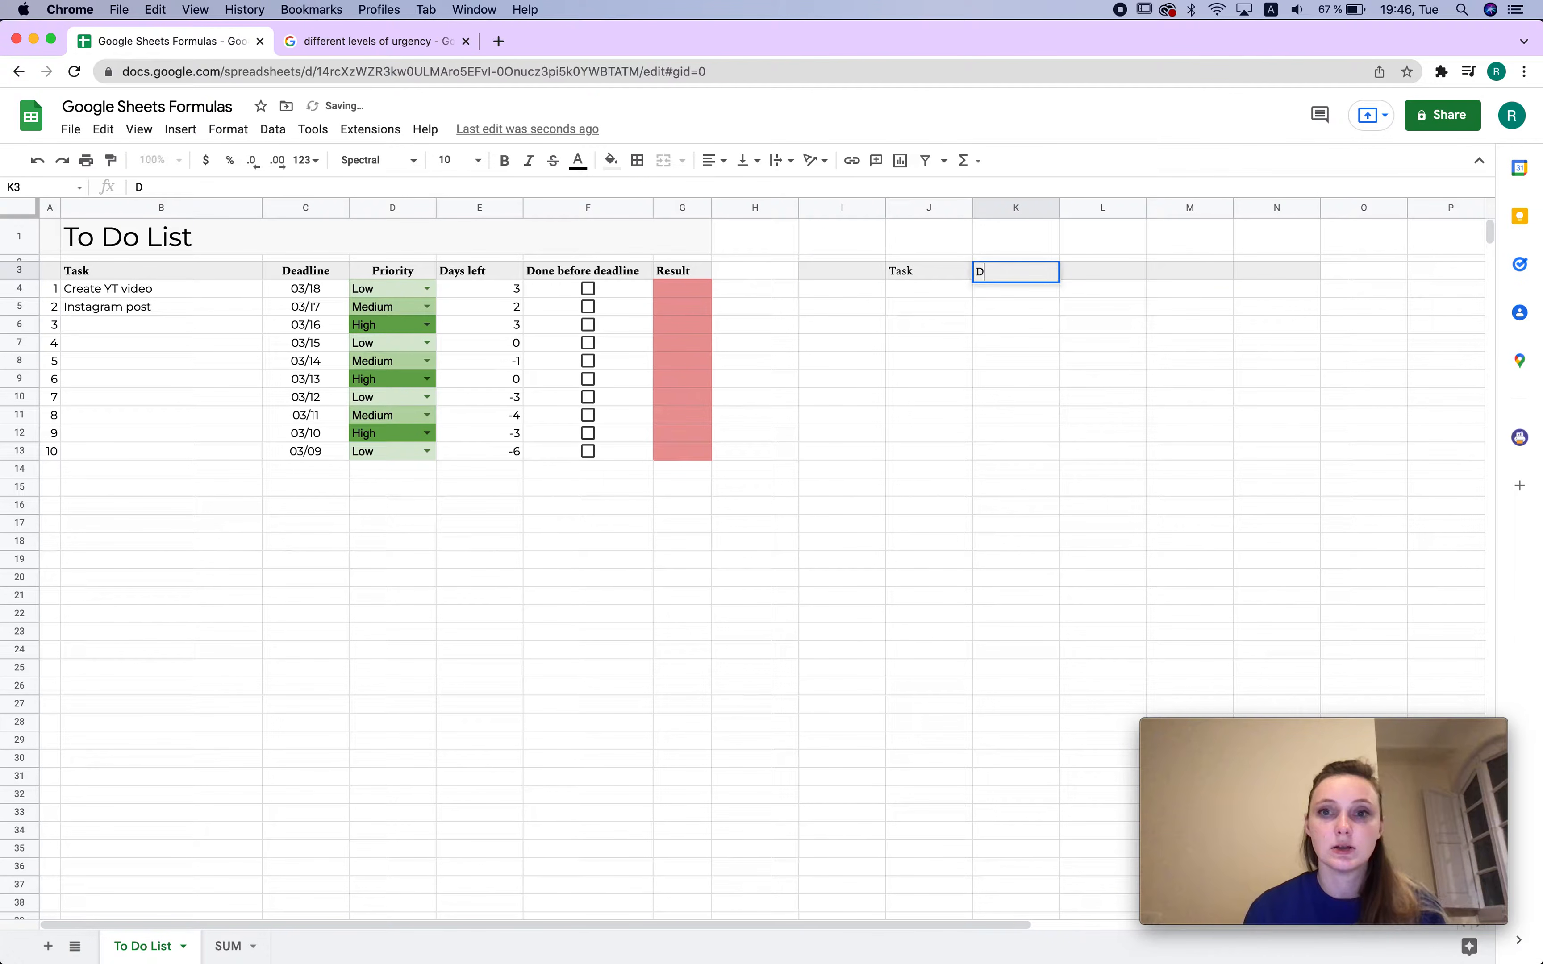
{"action": "type", "text": "eadline"}
{"action": "key", "text": "Tab"}
{"action": "type", "text": "Priority"}
{"action": "key", "text": "Tab"}
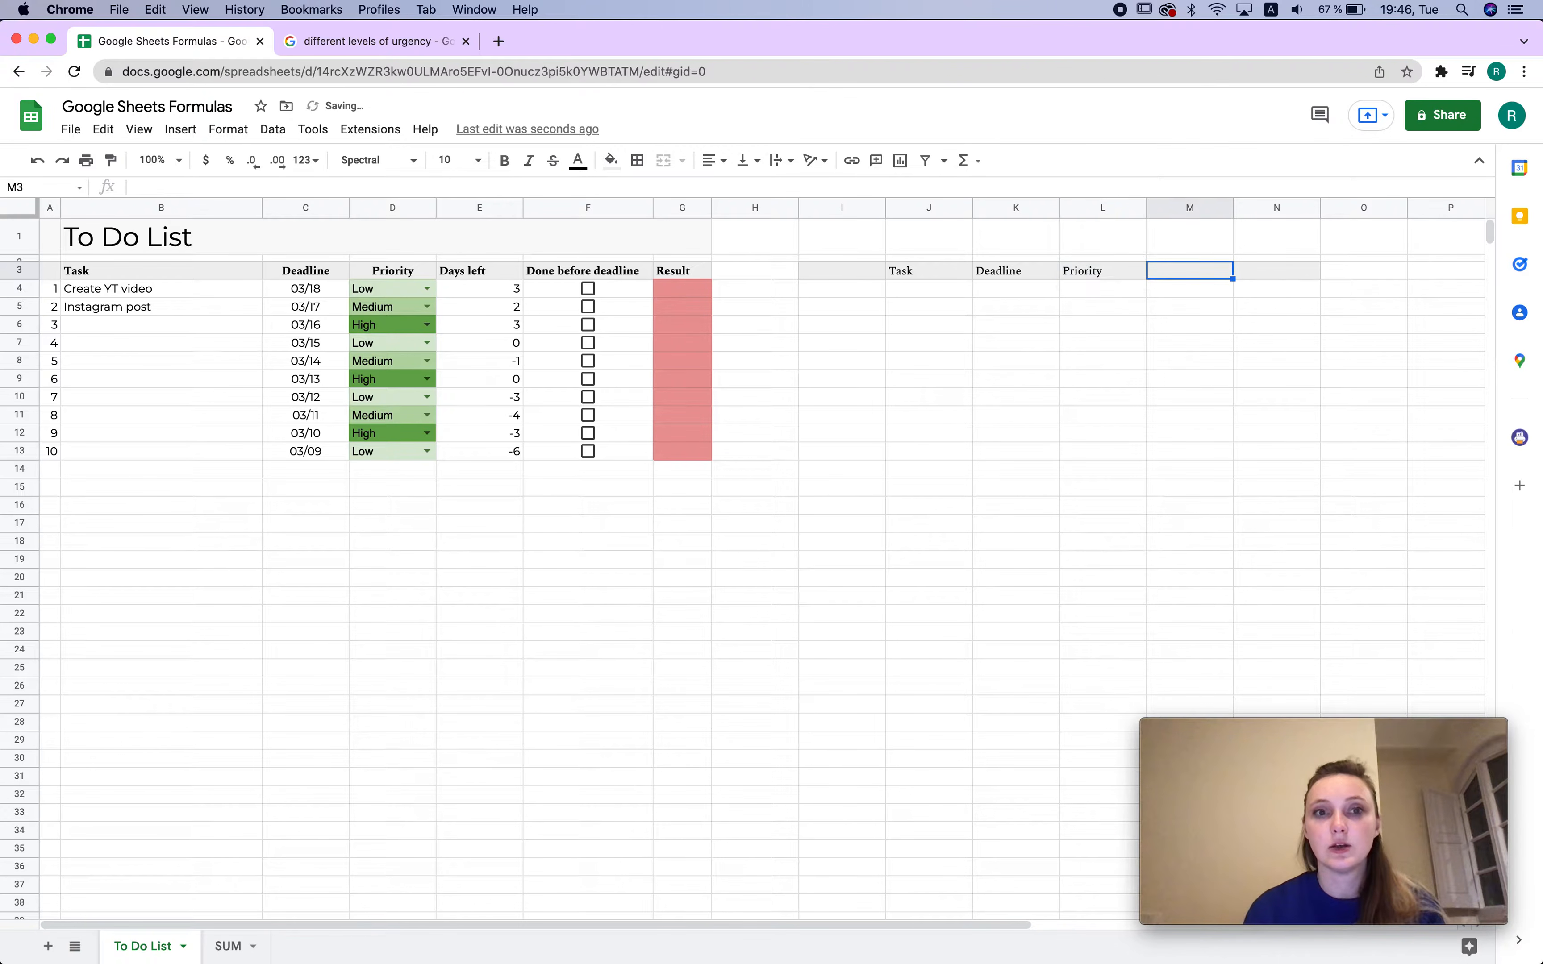
Enter the column headers Days left, Done and Result in cells M3, N3 and O3
{"action": "type", "text": "Deays "}
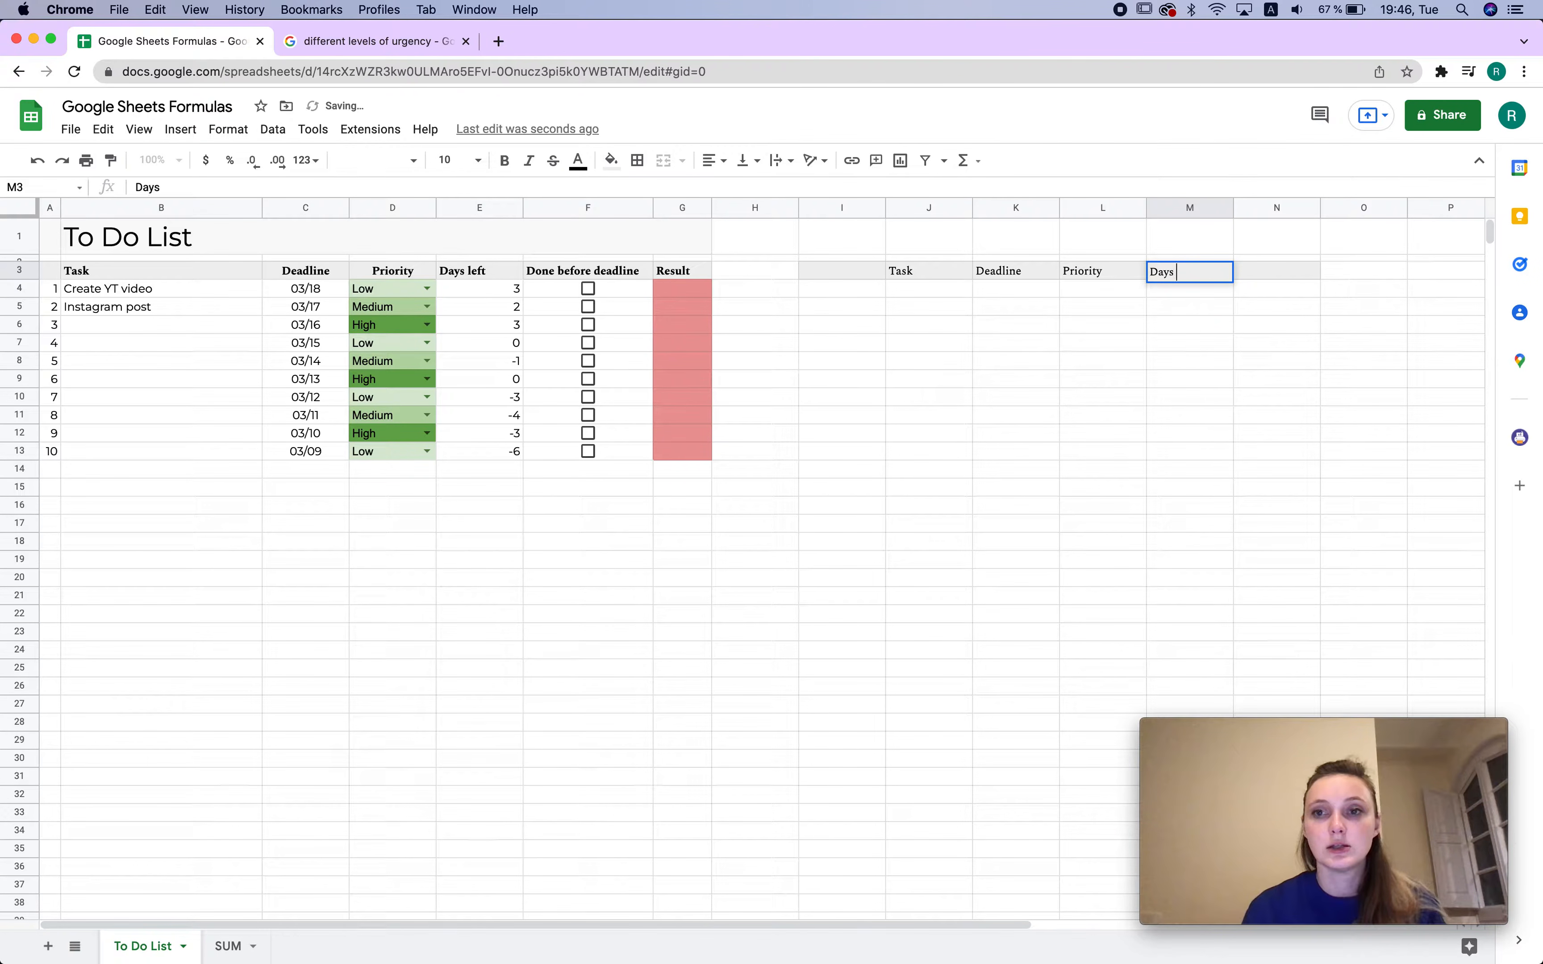
{"action": "type", "text": "left"}
{"action": "key", "text": "Tab"}
{"action": "type", "text": "Done"}
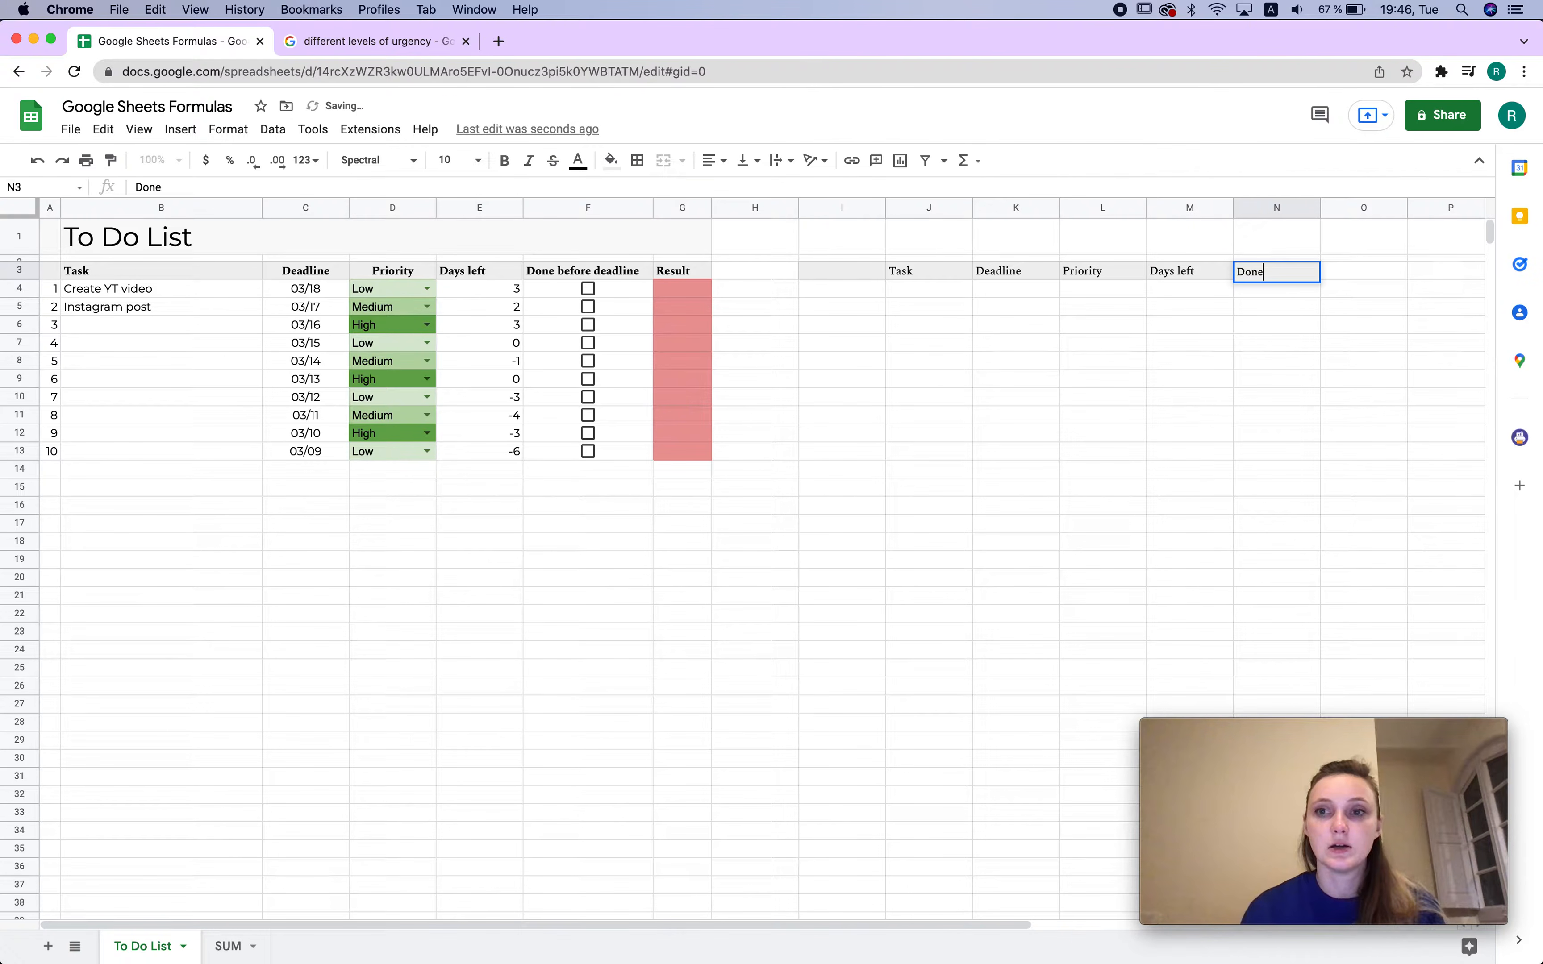
{"action": "key", "text": "Tab"}
{"action": "type", "text": "Resul"}
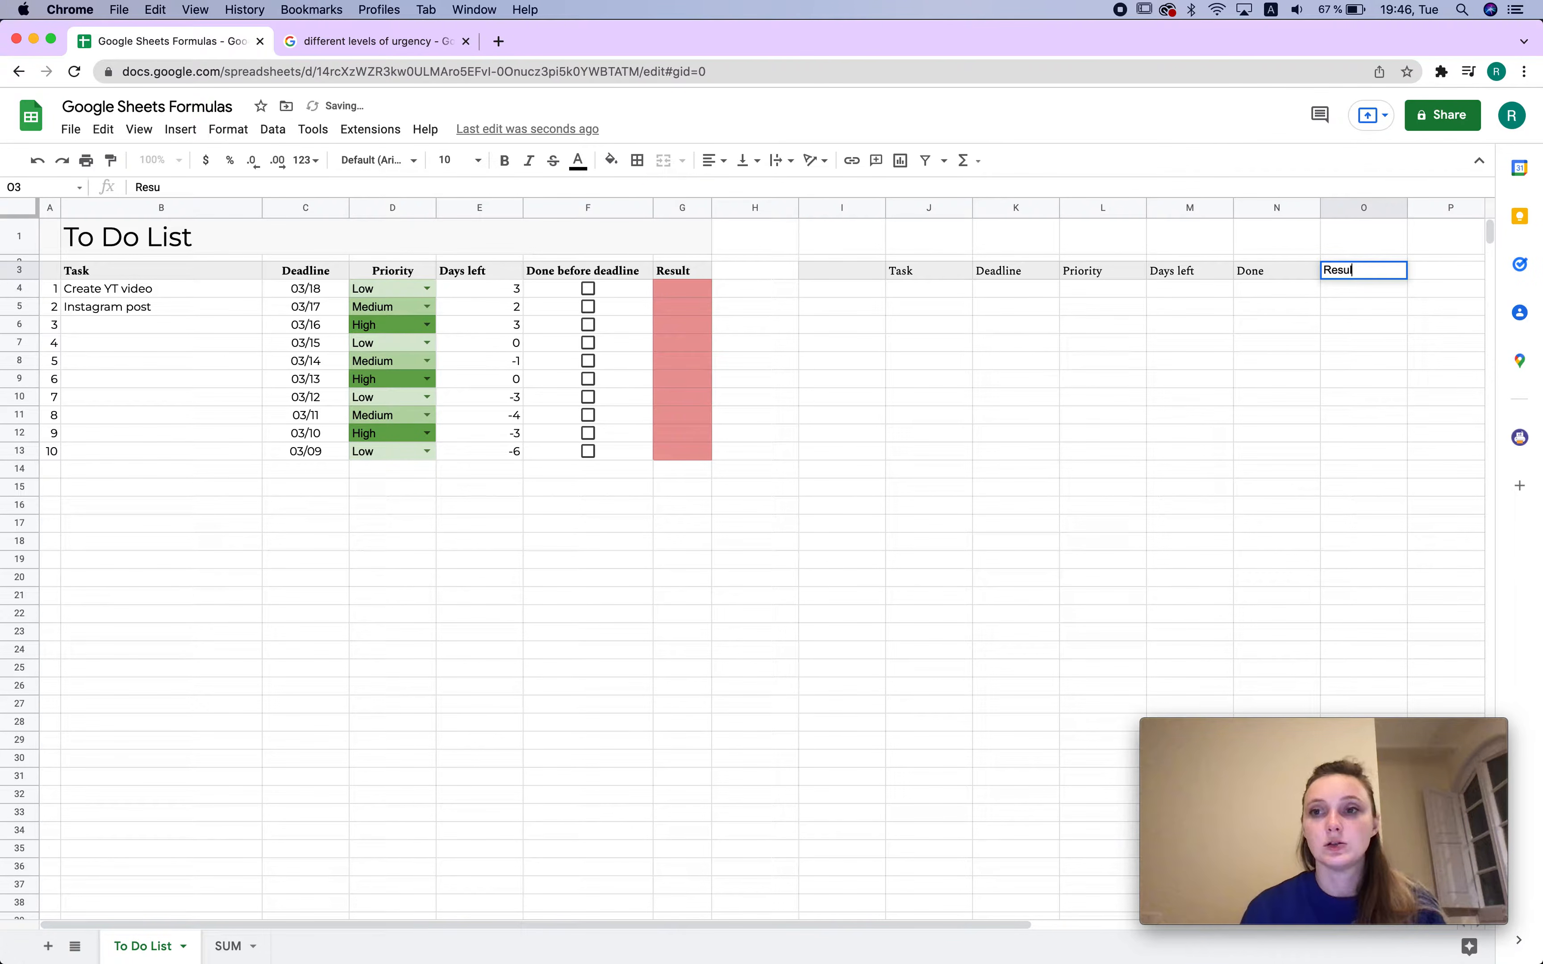
{"action": "left_click", "coordinate": [1195, 348]}
Copy the formatting of the new Done header in N3 onto the Result header in O3
{"action": "left_click", "coordinate": [1254, 271]}
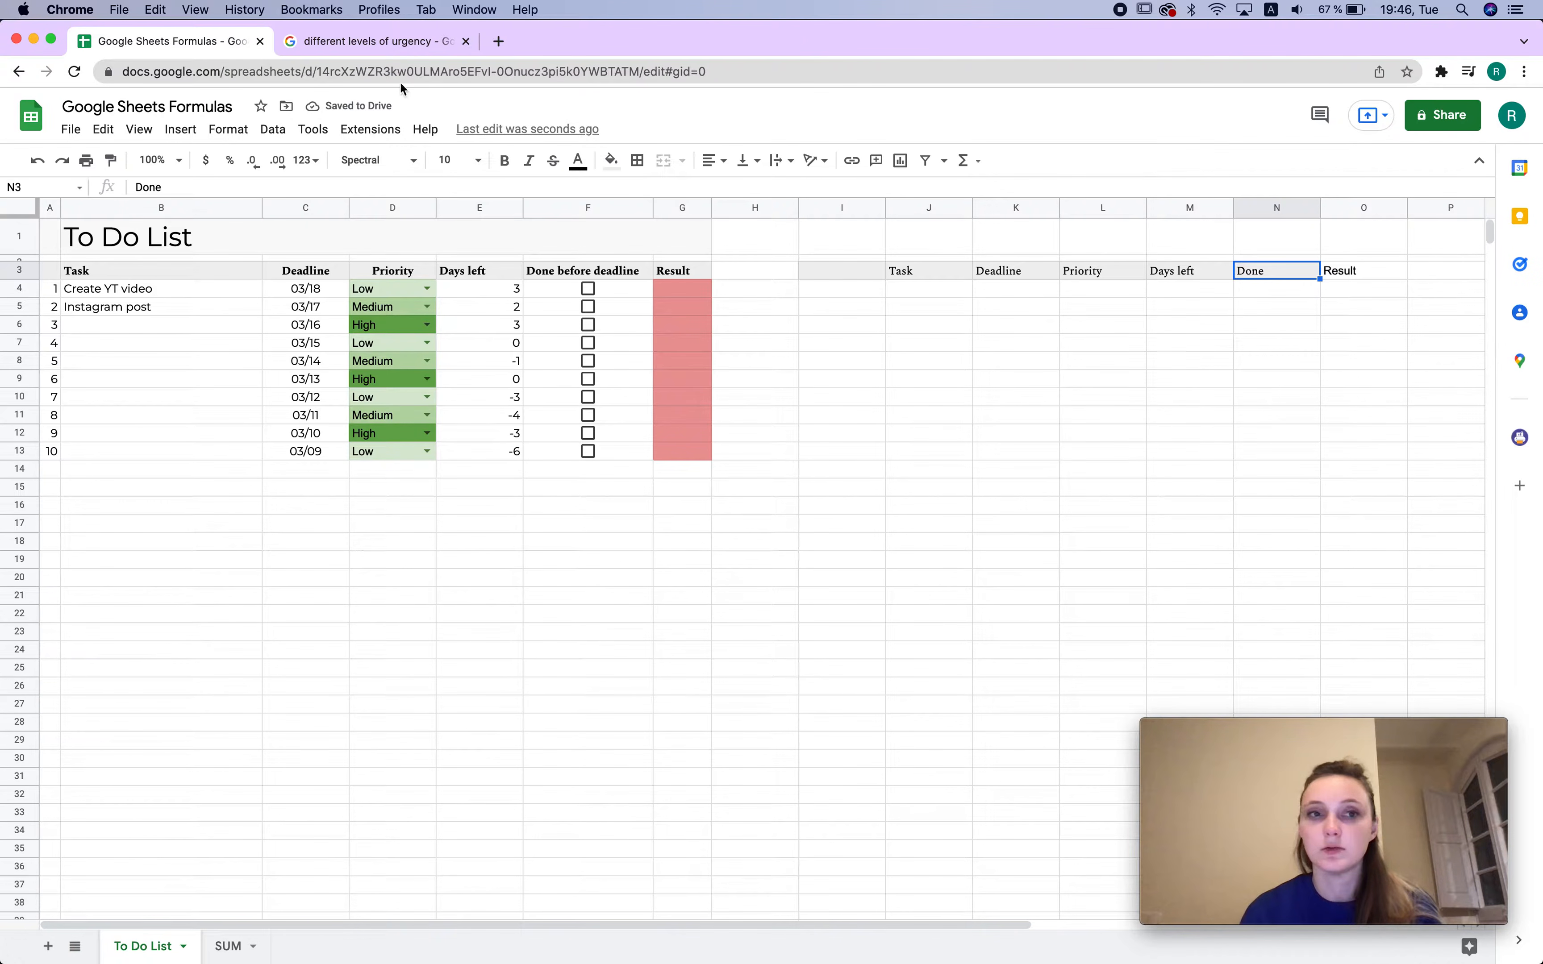
{"action": "left_click", "coordinate": [121, 163]}
{"action": "left_click", "coordinate": [1396, 275]}
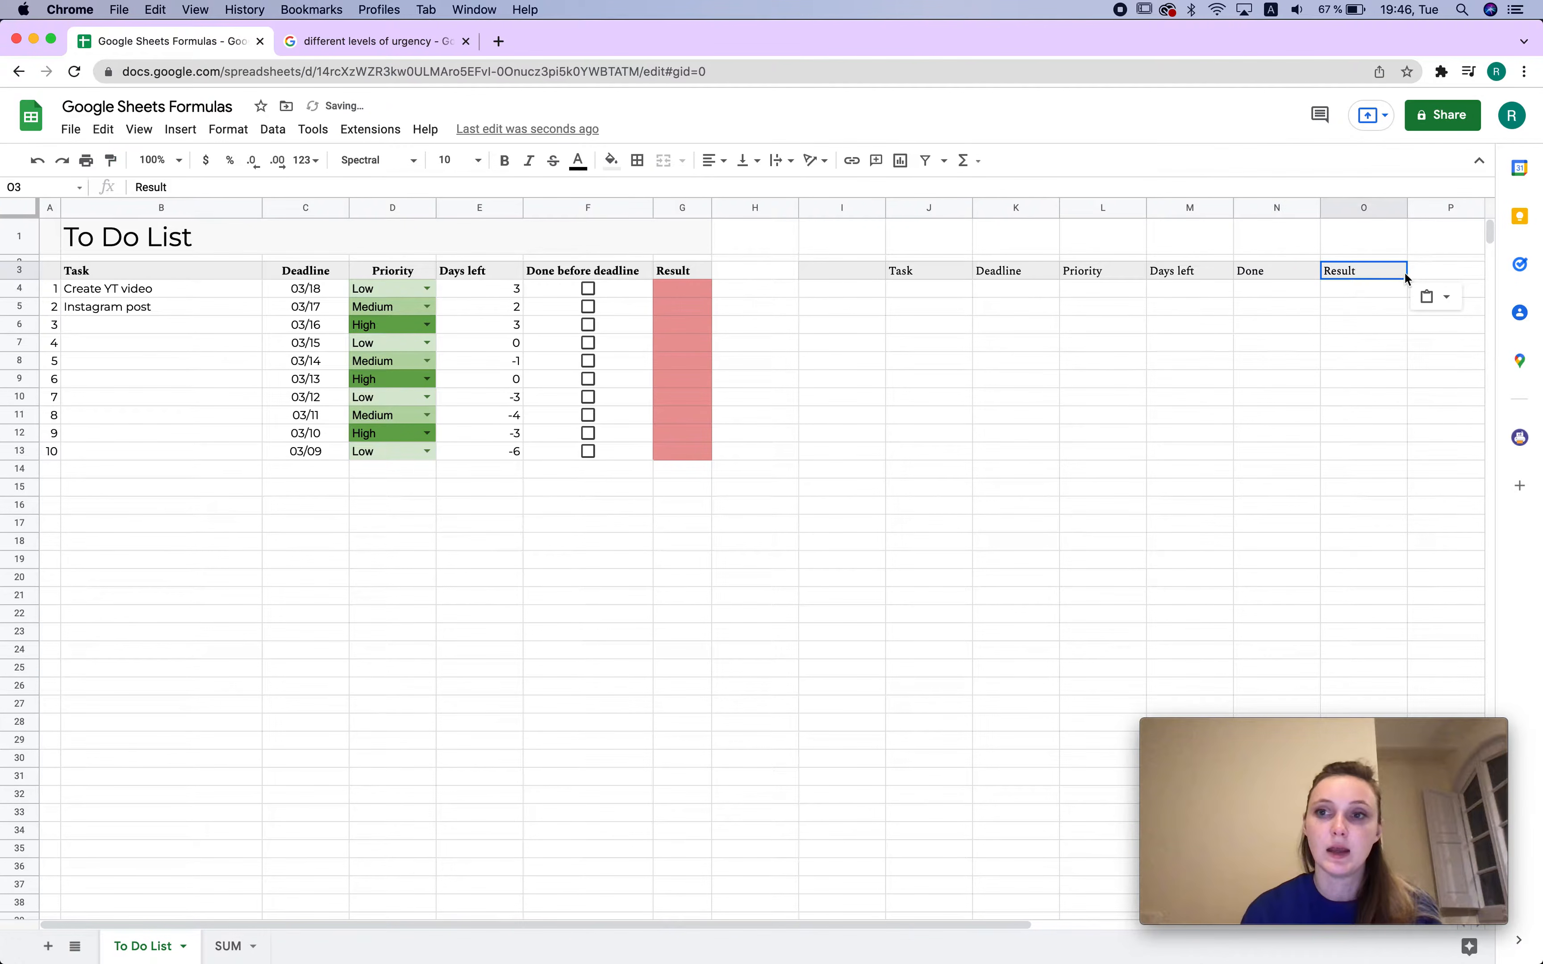
Make the new table's headers in J3:O3 bold
{"action": "left_click_drag", "start_coordinate": [932, 274], "coordinate": [1380, 272]}
{"action": "key", "text": "ctrl+b"}
{"action": "left_click", "coordinate": [1396, 413]}
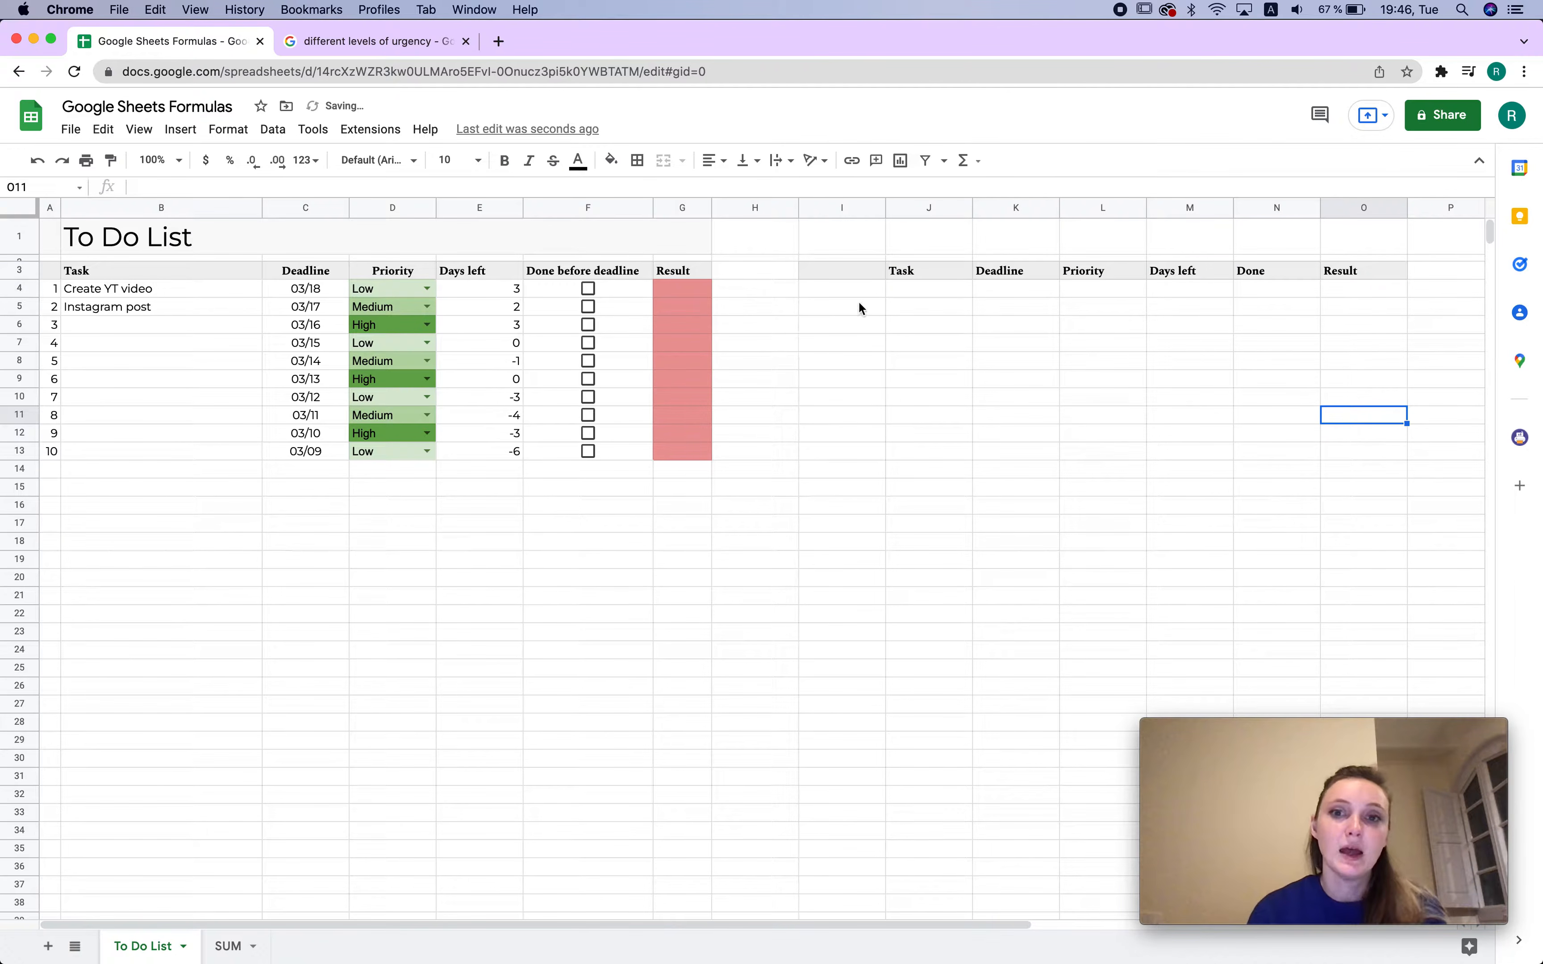
Narrow column I and number the new table's rows 1 to 10 in cells I4:I13
{"action": "left_click_drag", "start_coordinate": [886, 204], "coordinate": [826, 204]}
{"action": "left_click", "coordinate": [813, 292]}
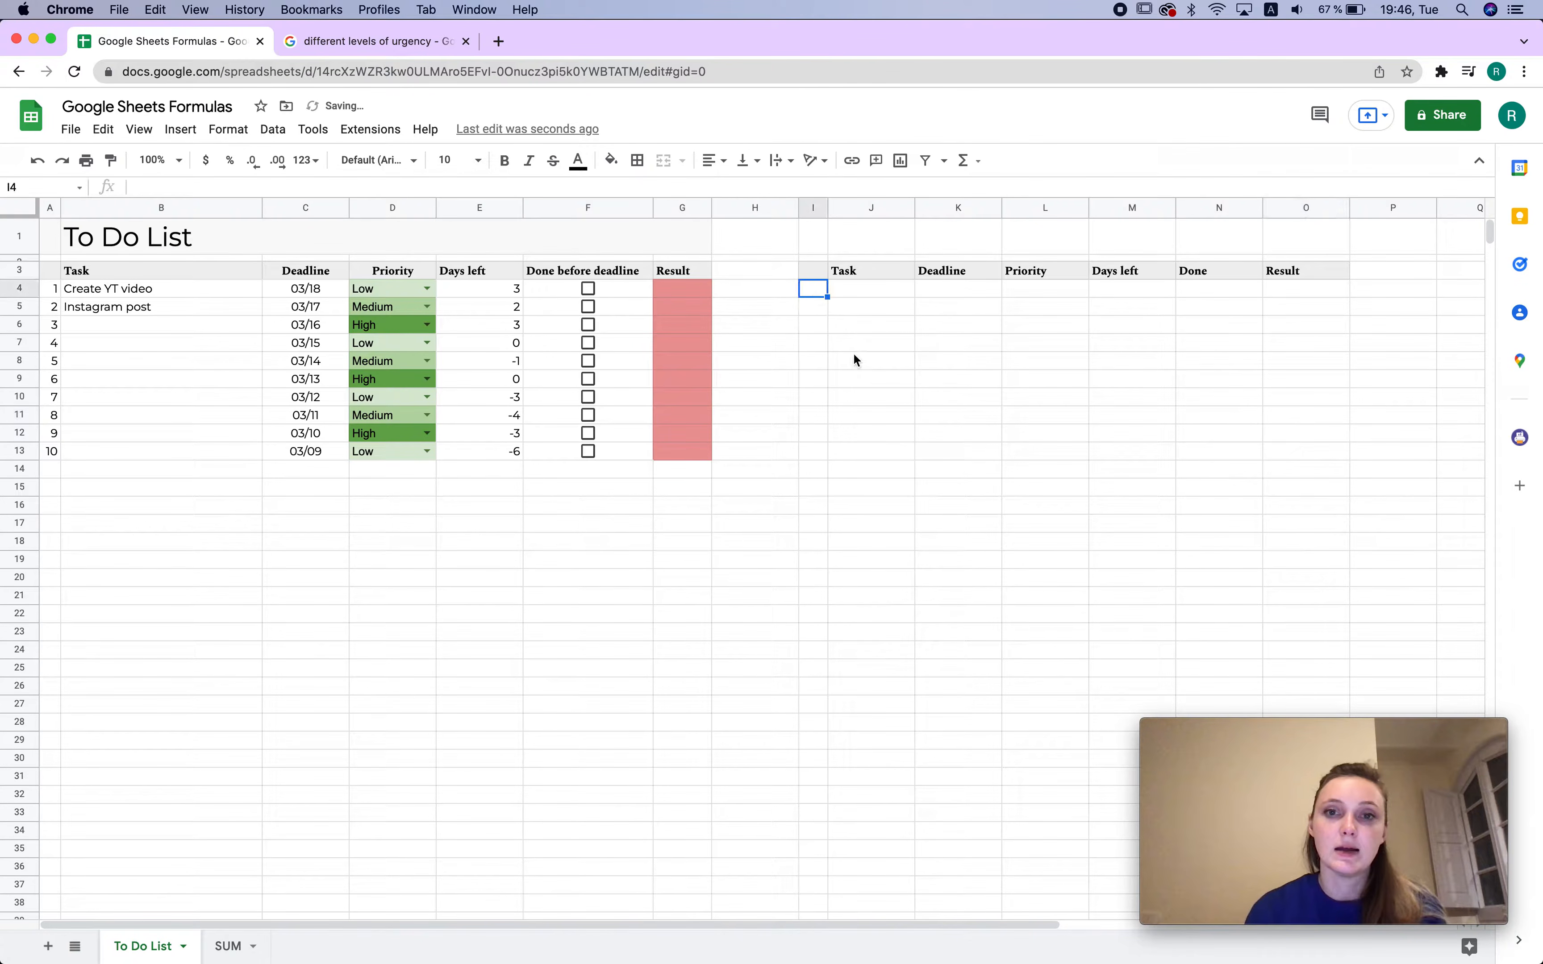
{"action": "type", "text": "1"}
{"action": "key", "text": "Return"}
{"action": "type", "text": "2"}
{"action": "left_click", "coordinate": [957, 325]}
{"action": "left_click_drag", "start_coordinate": [815, 290], "coordinate": [817, 453]}
{"action": "left_click", "coordinate": [1174, 397]}
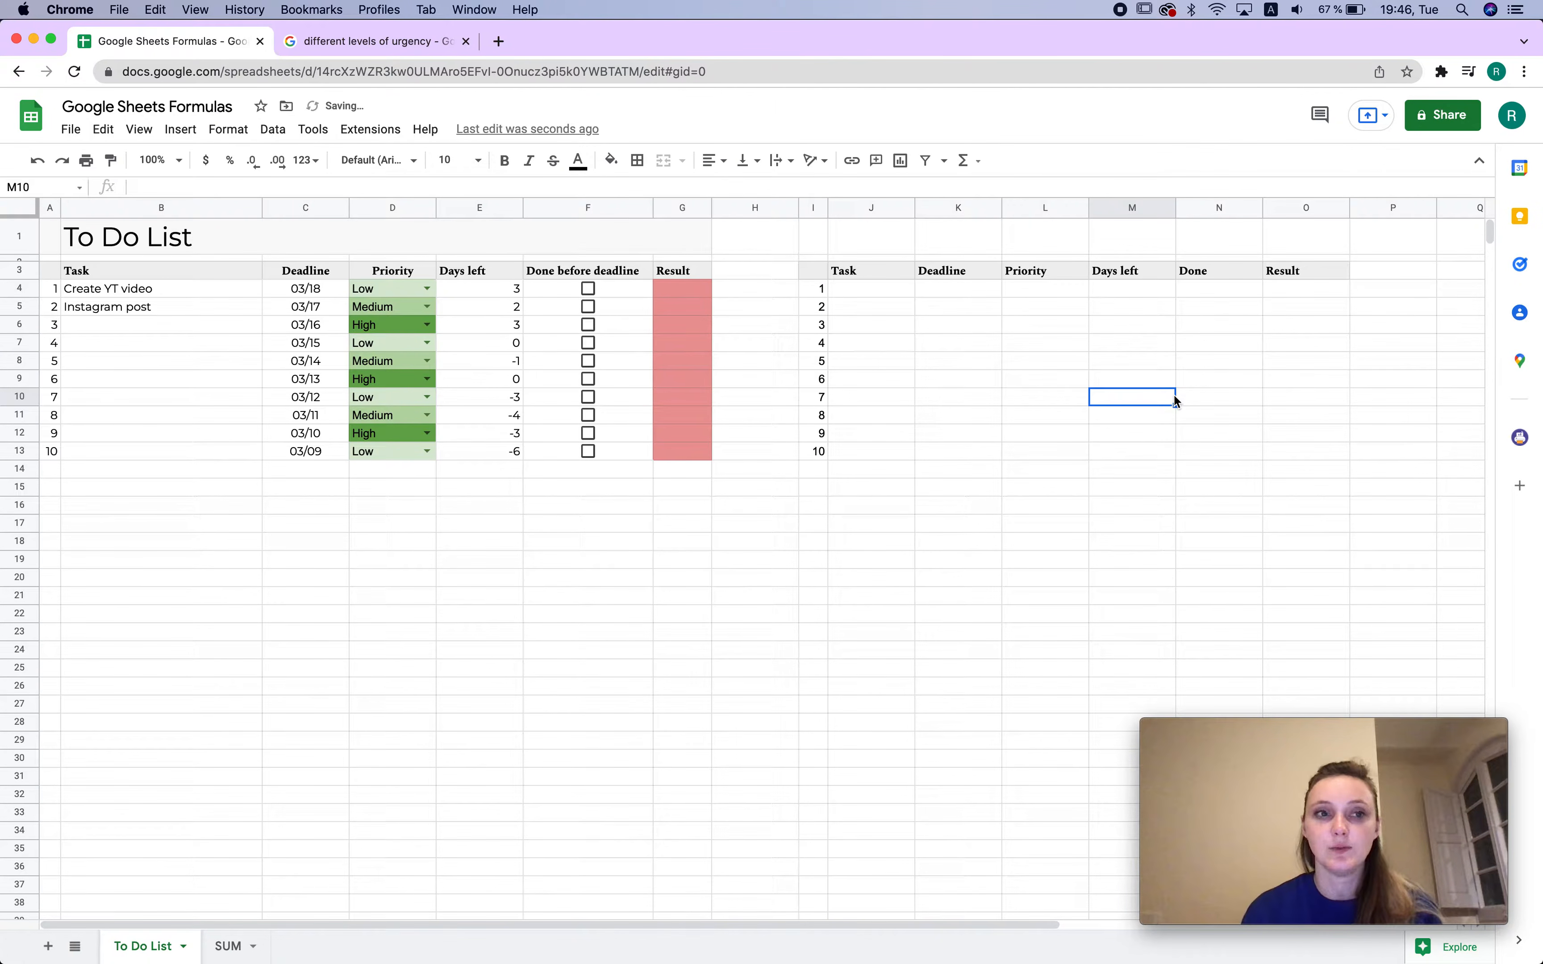
Copy the two task names from B4:B5 into J4:J5 of the new table
{"action": "left_click", "coordinate": [877, 293]}
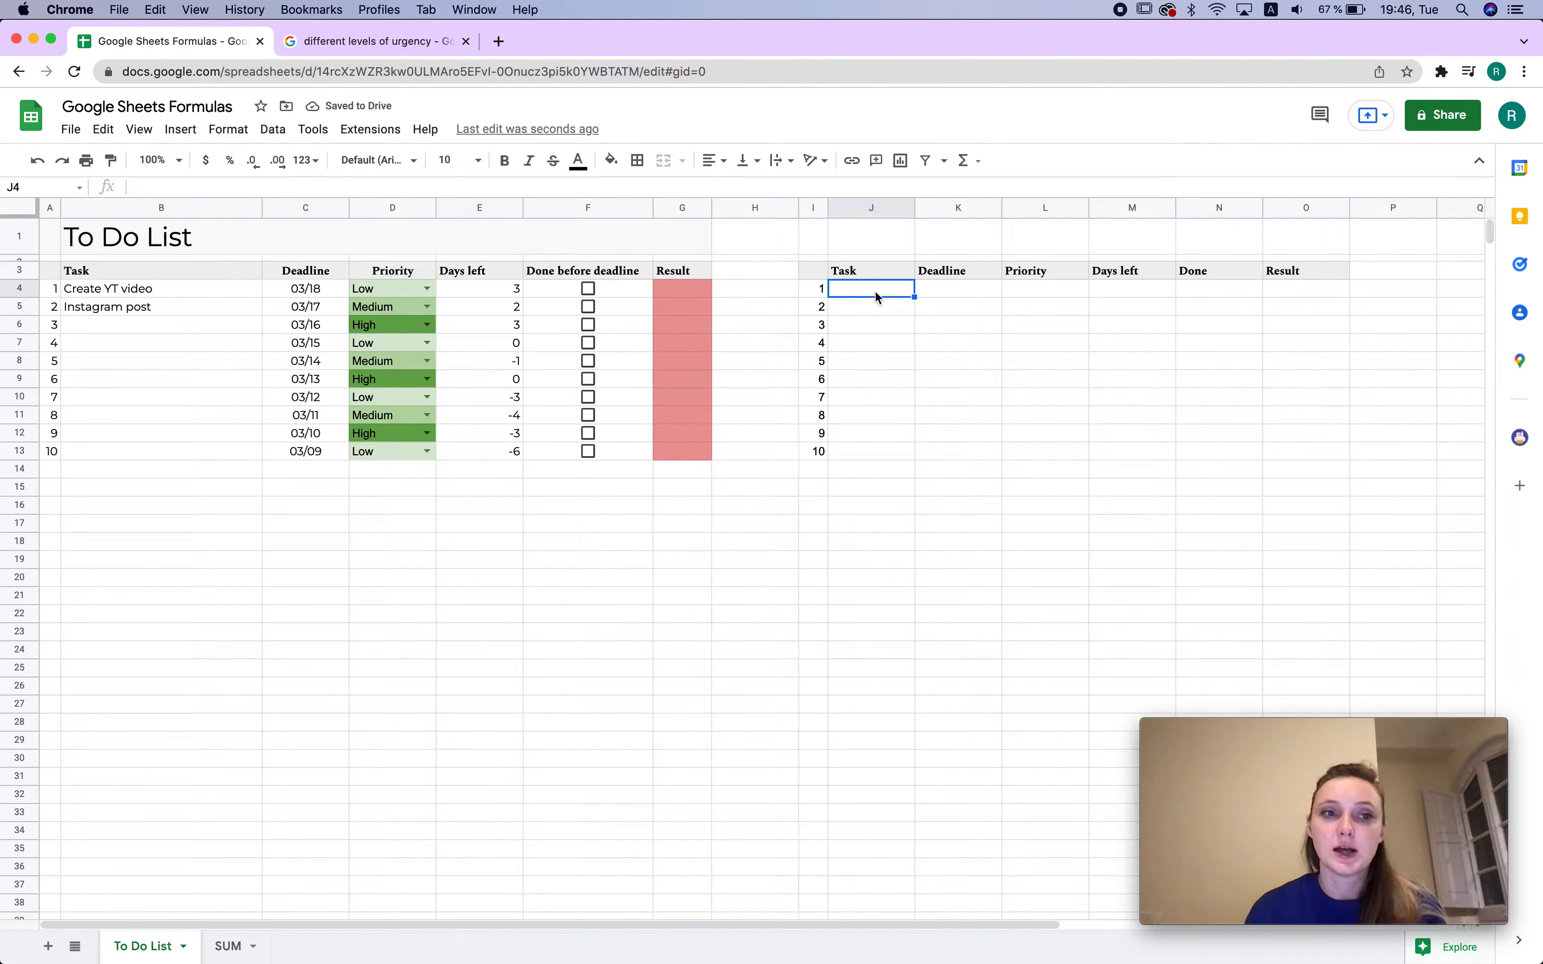
{"action": "left_click", "coordinate": [180, 301]}
{"action": "left_click", "coordinate": [181, 295]}
{"action": "left_click_drag", "start_coordinate": [182, 298], "coordinate": [182, 307]}
{"action": "key", "text": "super+c"}
{"action": "left_click", "coordinate": [865, 295]}
{"action": "type", "text": "v"}
{"action": "key", "text": "BackSpace"}
{"action": "key", "text": "super+v"}
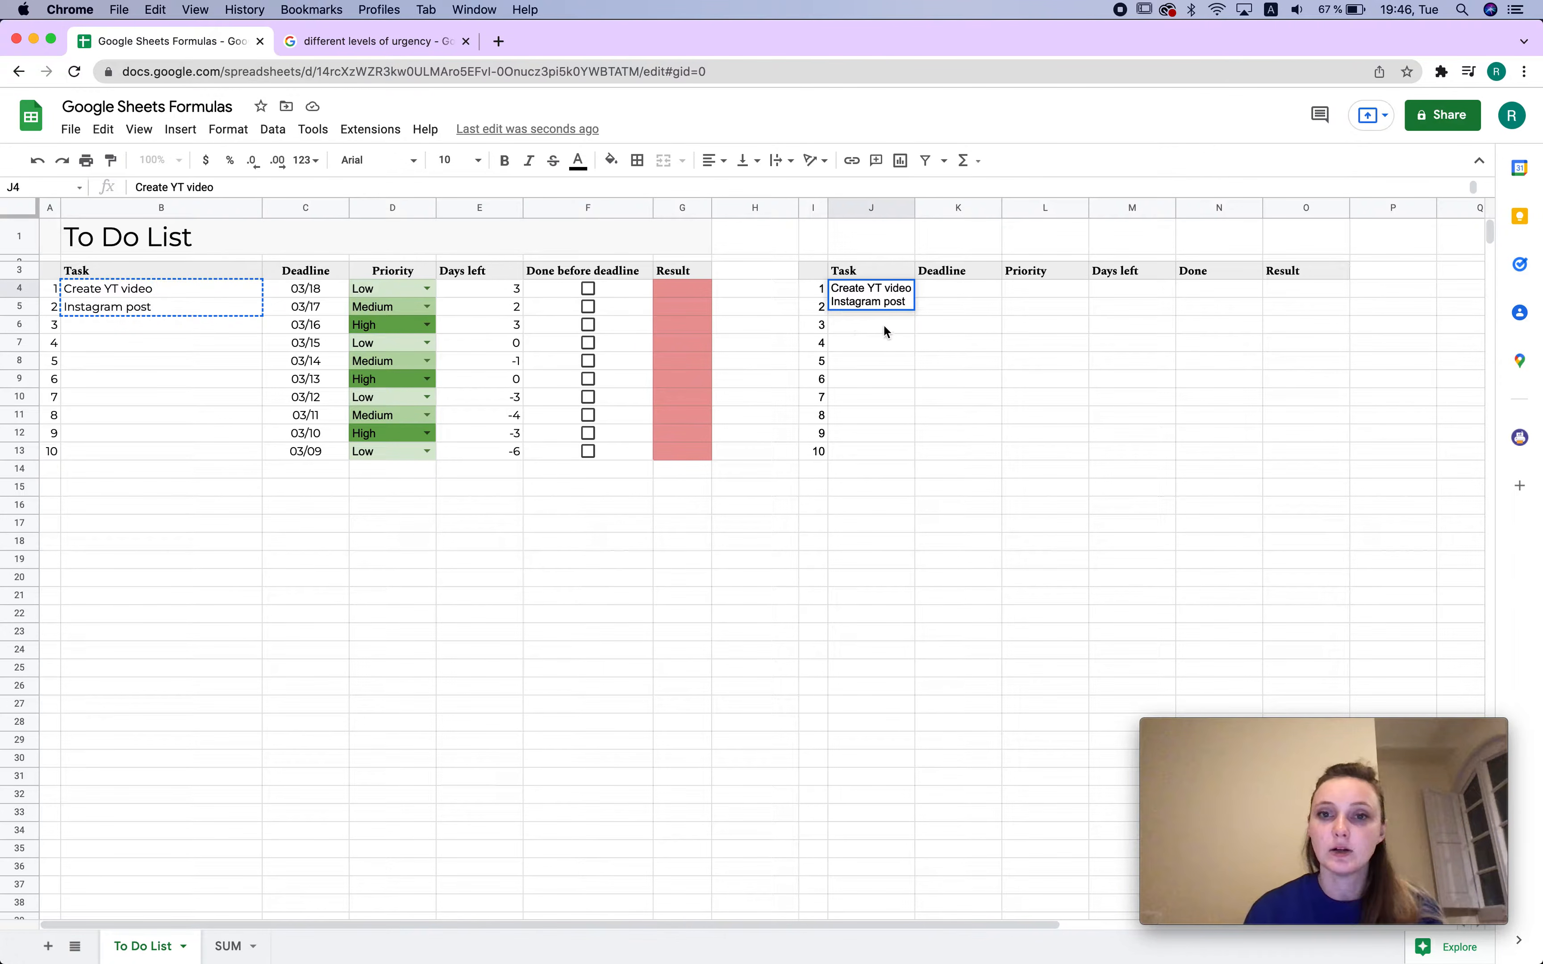
{"action": "left_click", "coordinate": [884, 325]}
{"action": "left_click", "coordinate": [876, 292]}
{"action": "key", "text": "super+v"}
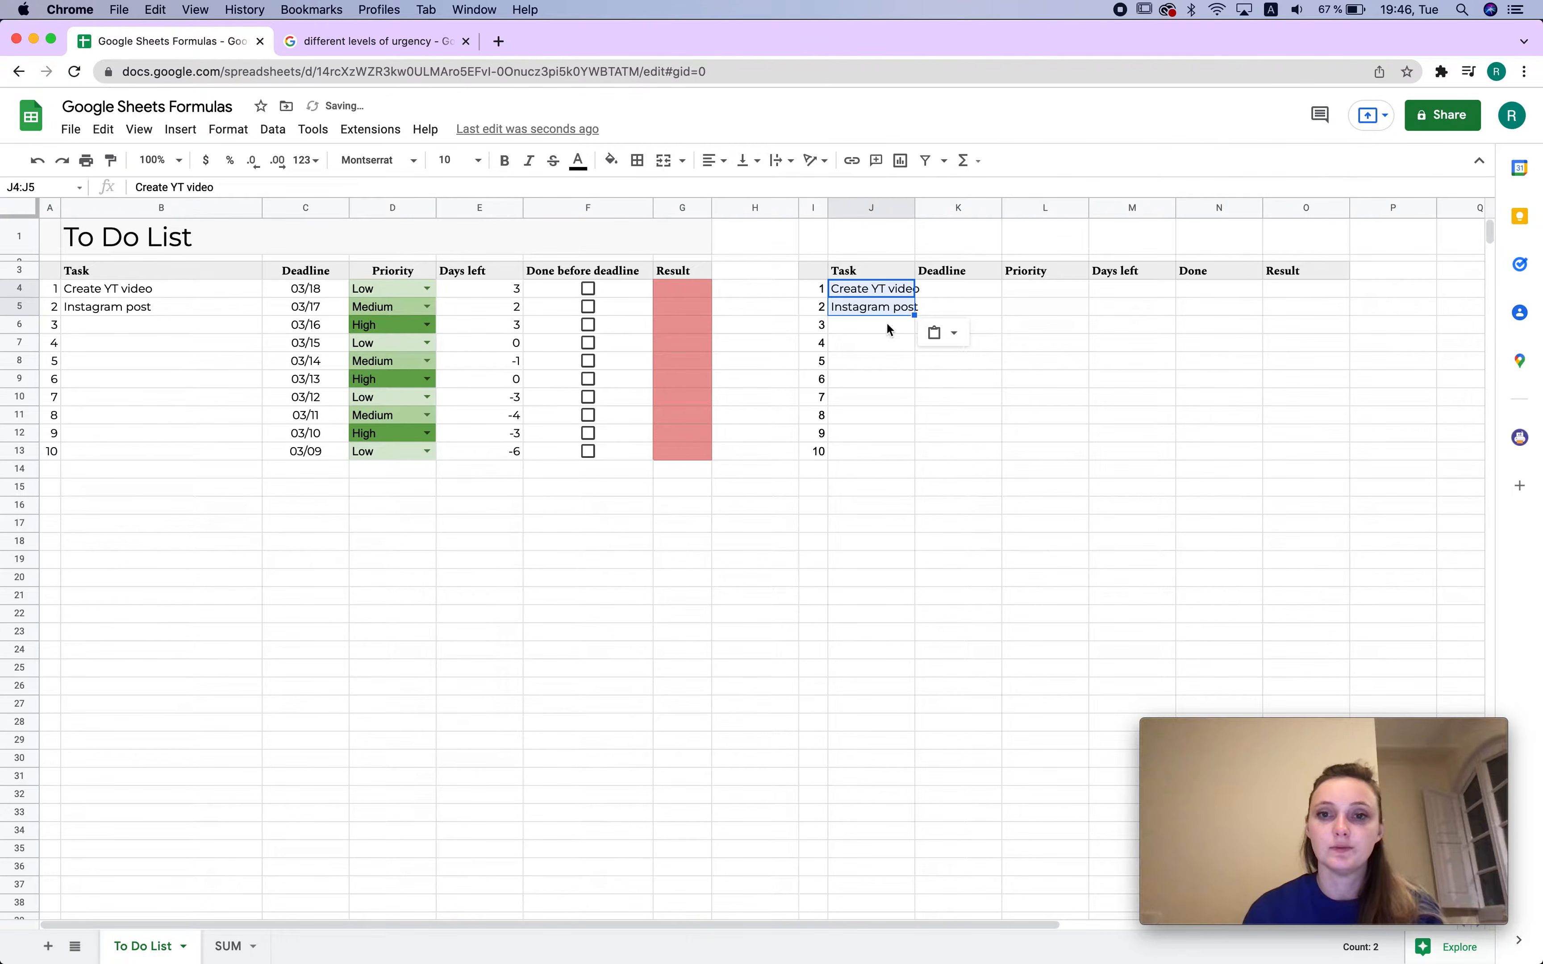
Paste the two copied task names again into J6:J7 and widen column J slightly to fit them
{"action": "left_click", "coordinate": [867, 323]}
{"action": "key", "text": "super+v"}
{"action": "left_click_drag", "start_coordinate": [914, 218], "coordinate": [931, 218]}
{"action": "left_click", "coordinate": [883, 580]}
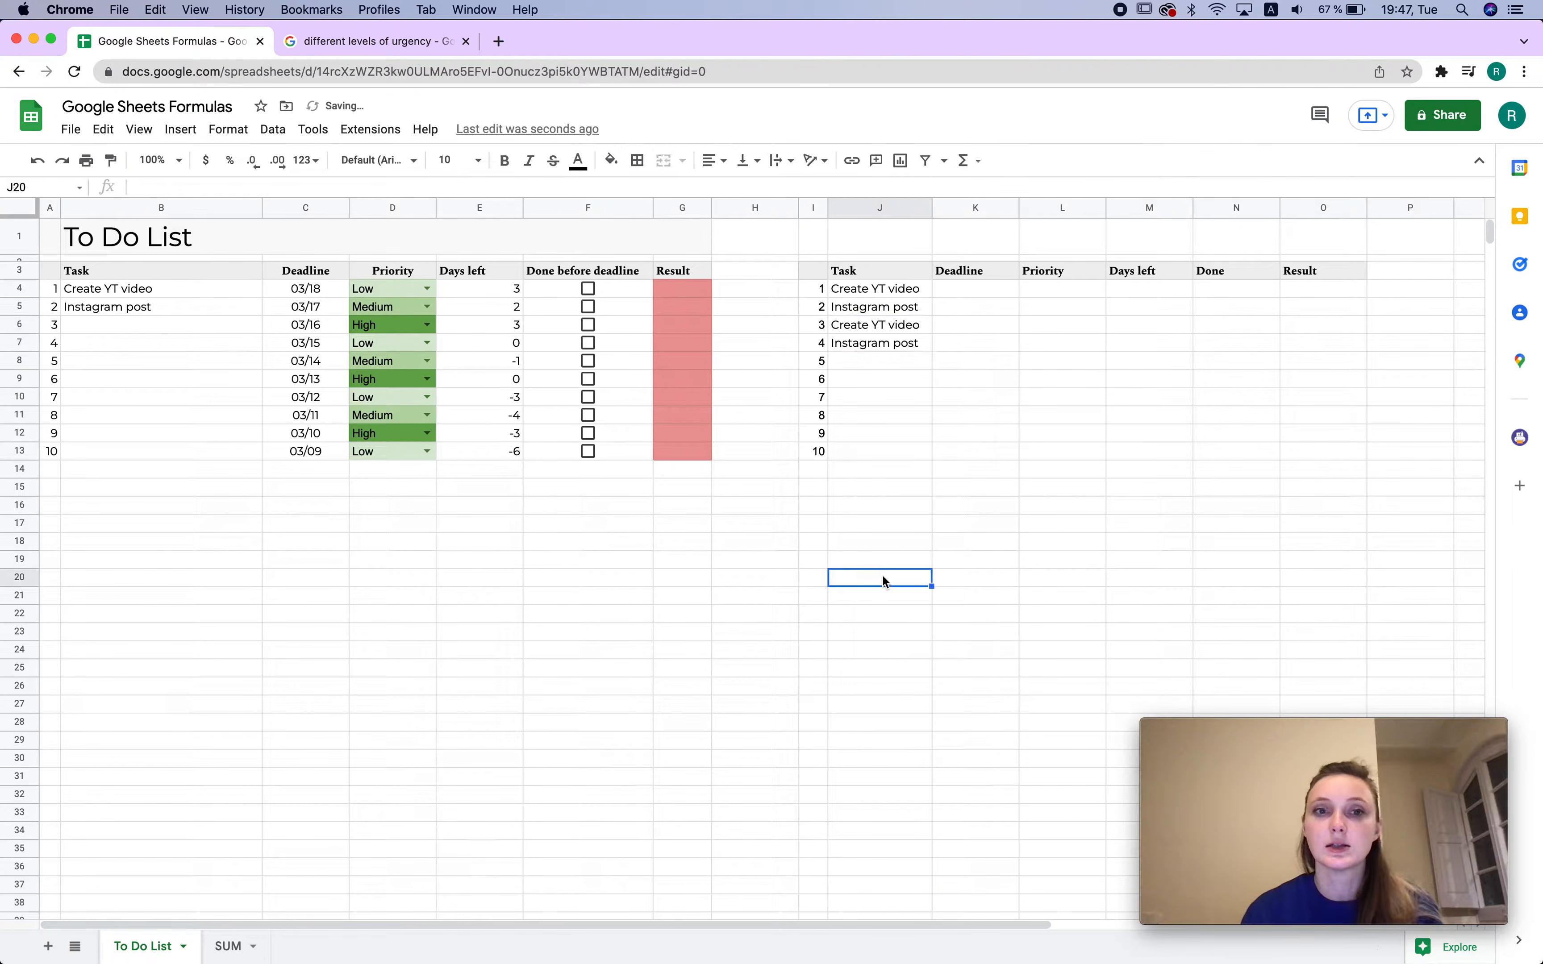
Enter the deadlines 03/15 in K4 and 2022/03/15 in K5
{"action": "left_click", "coordinate": [996, 293]}
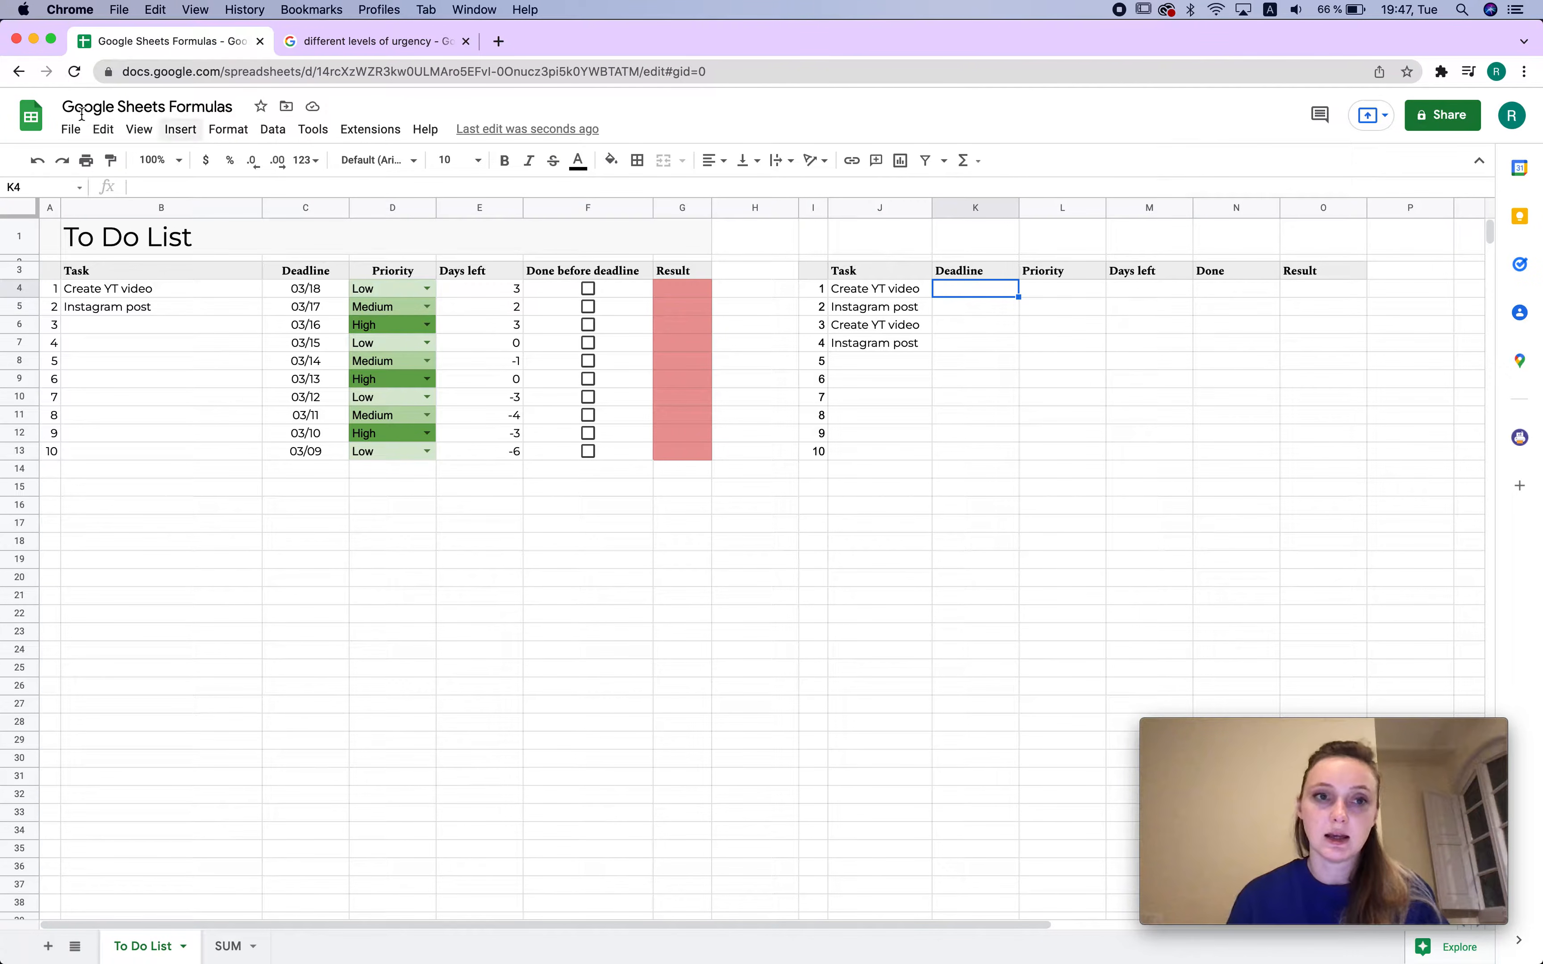
{"action": "double_click", "coordinate": [305, 294]}
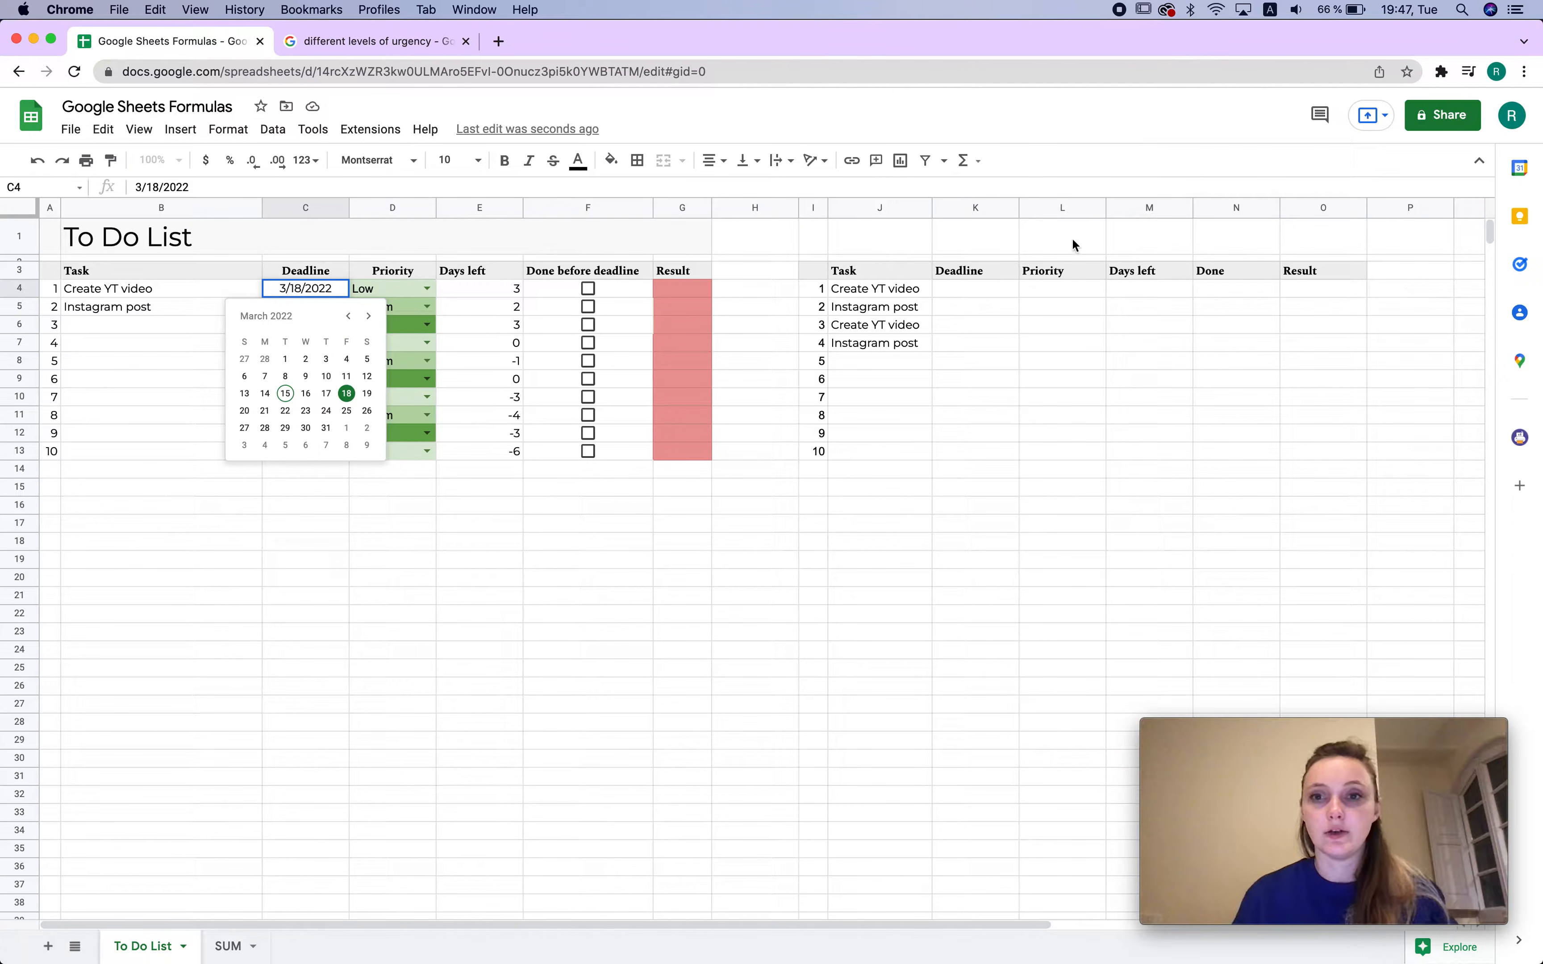
{"action": "left_click", "coordinate": [996, 288]}
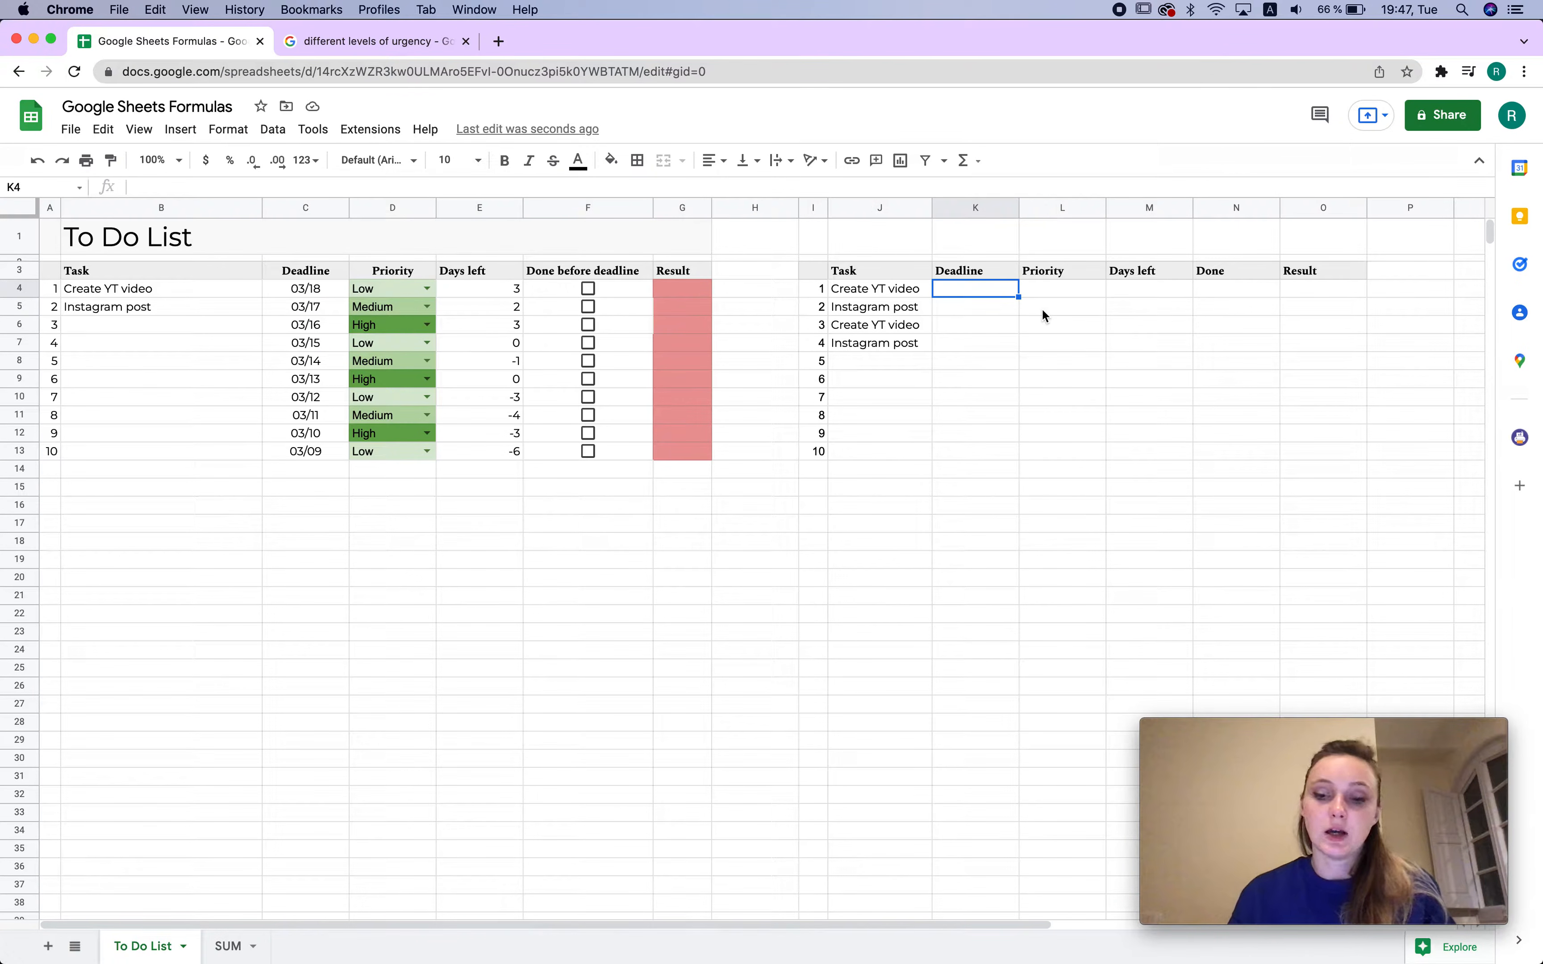
{"action": "type", "text": "03/15"}
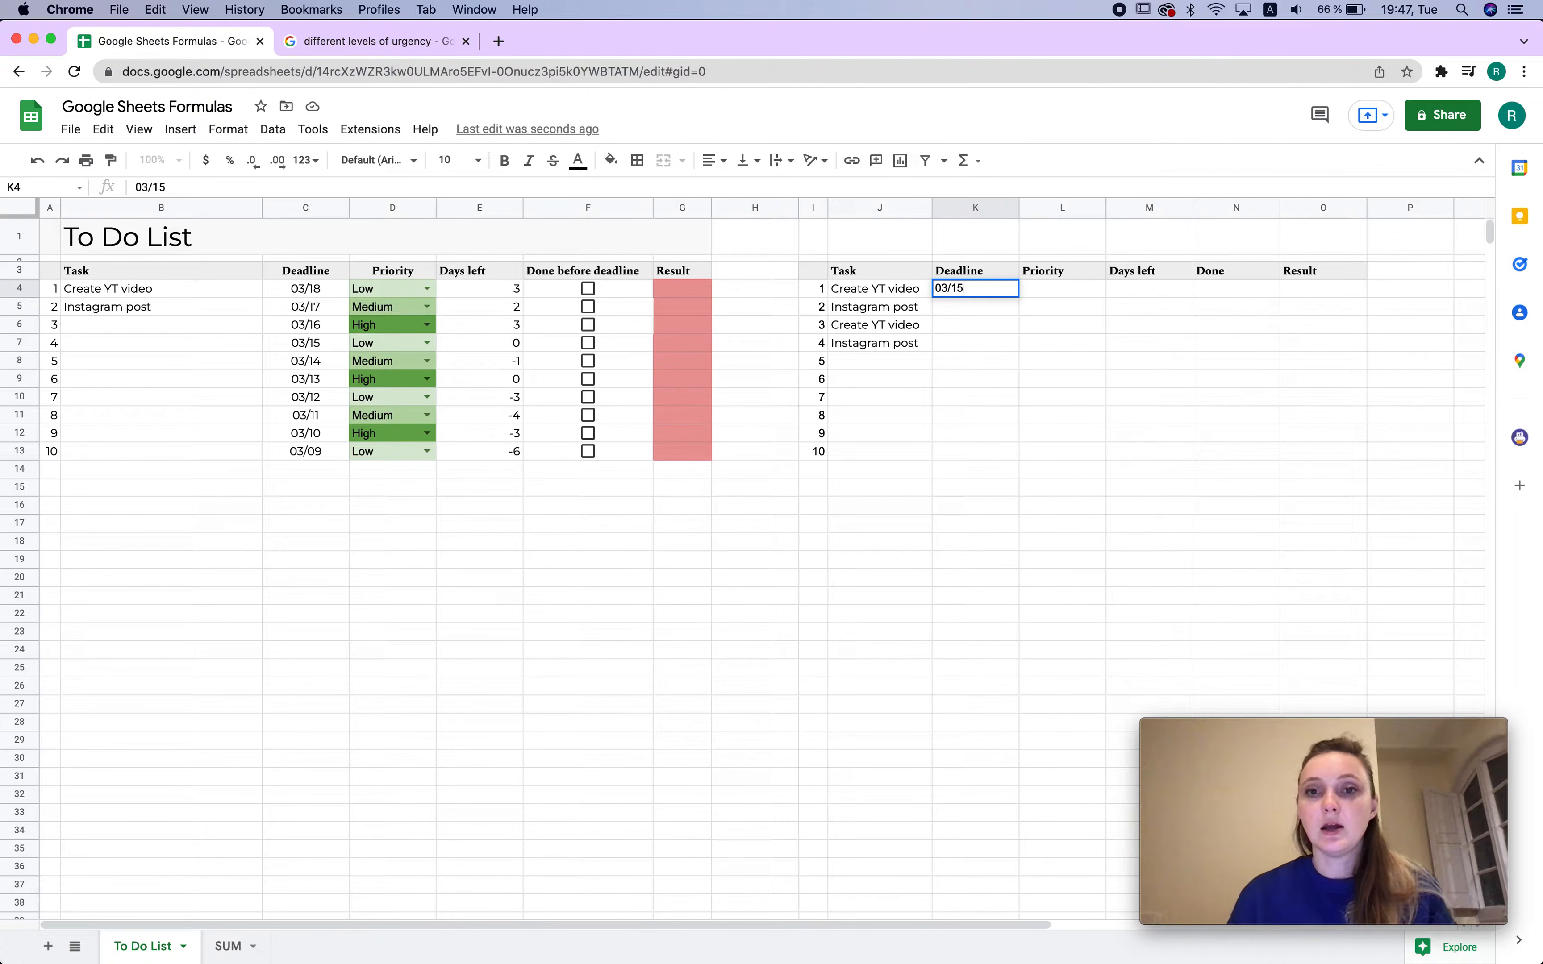
{"action": "left_click", "coordinate": [994, 308]}
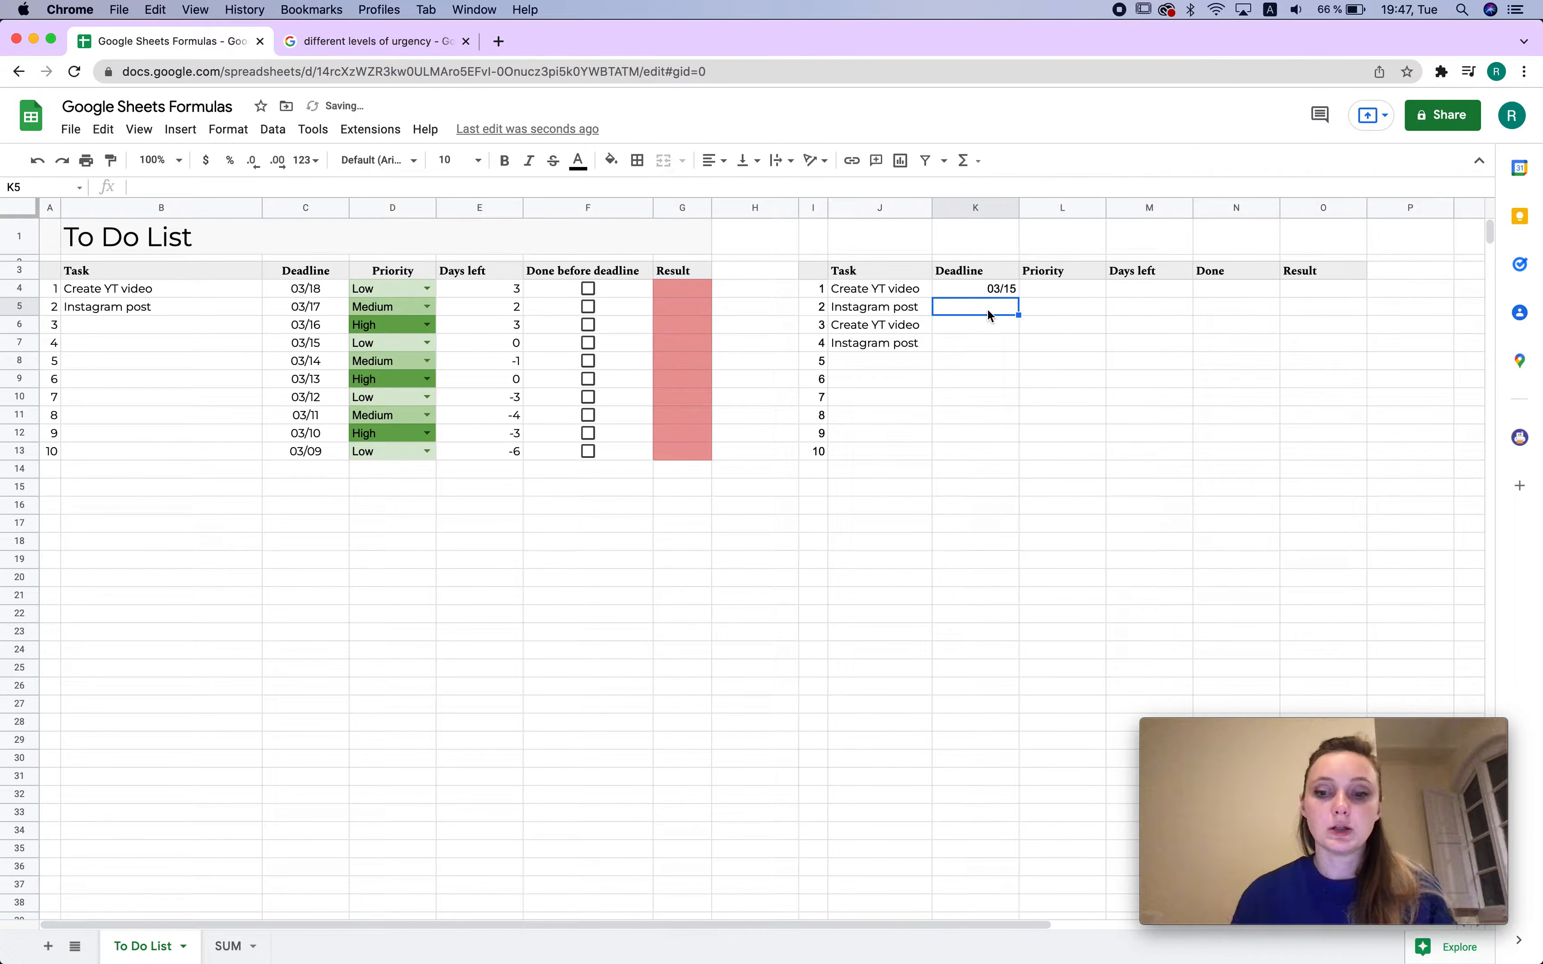
{"action": "type", "text": "2022/03/15"}
{"action": "key", "text": "Return"}
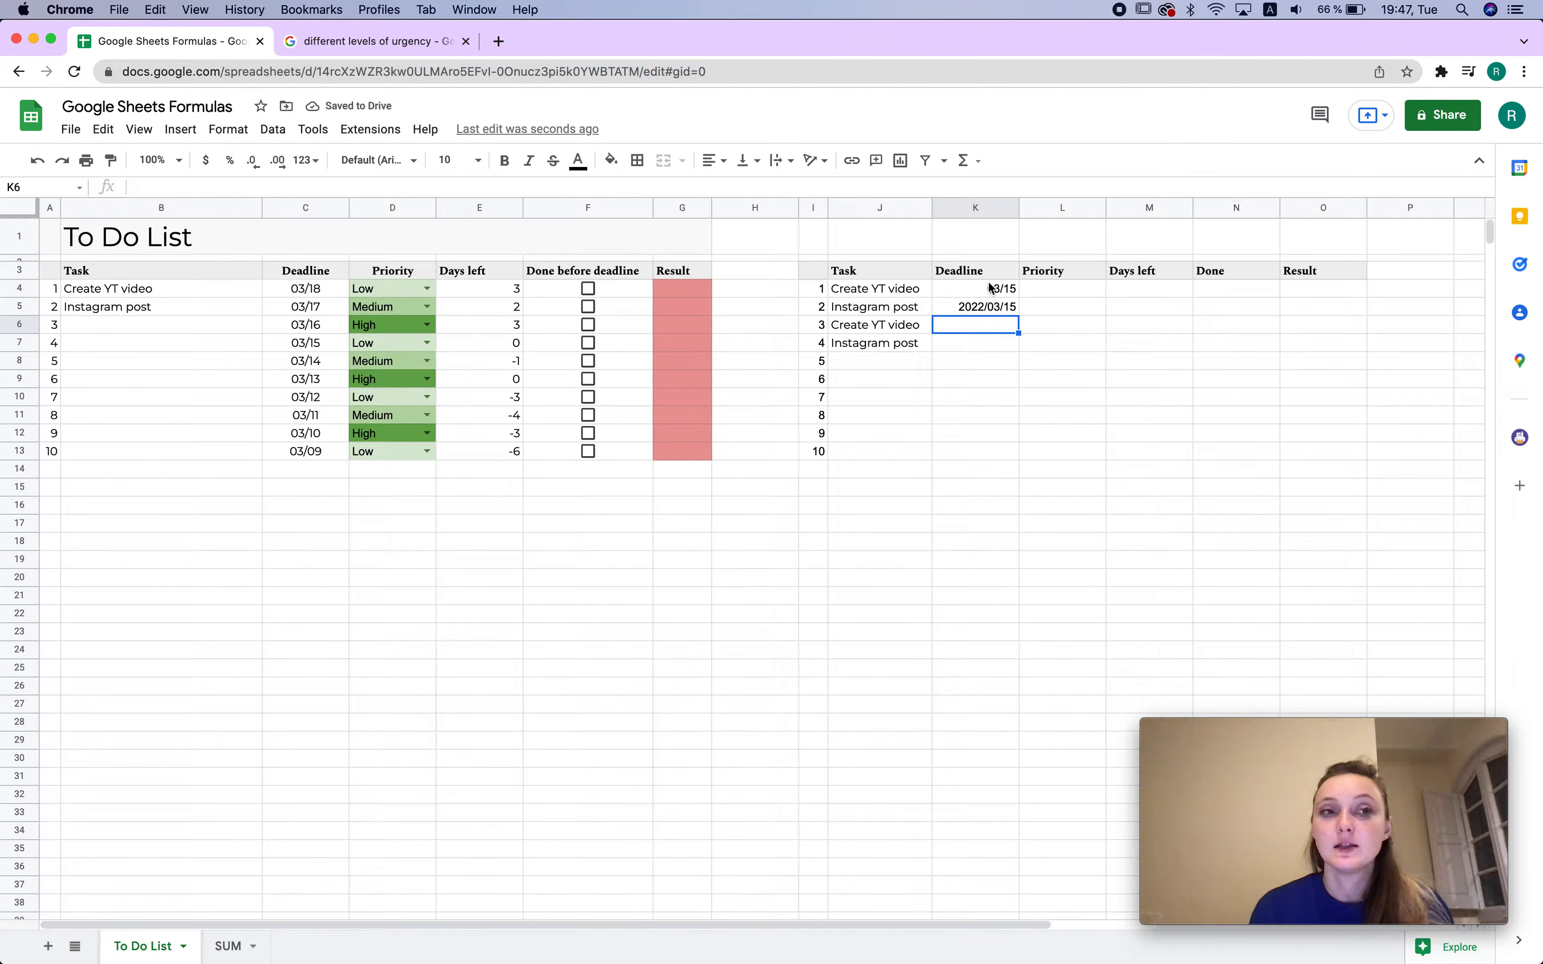
Enter the formula =TODAY() as the third task's deadline in K6
{"action": "type", "text": "="}
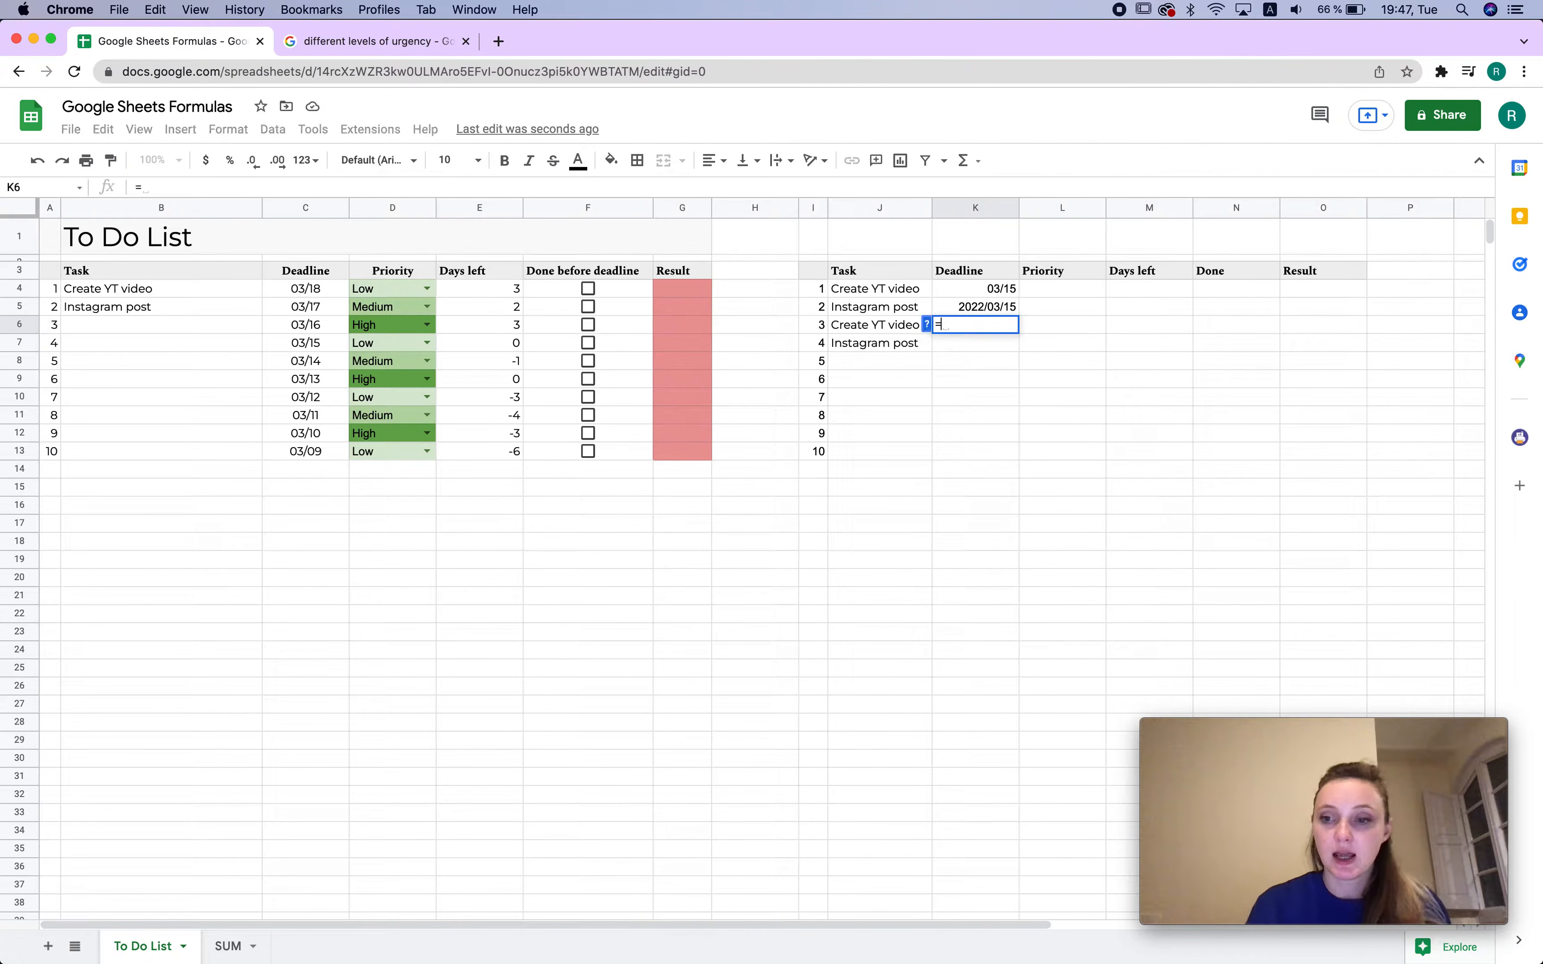
{"action": "type", "text": "TODAU"}
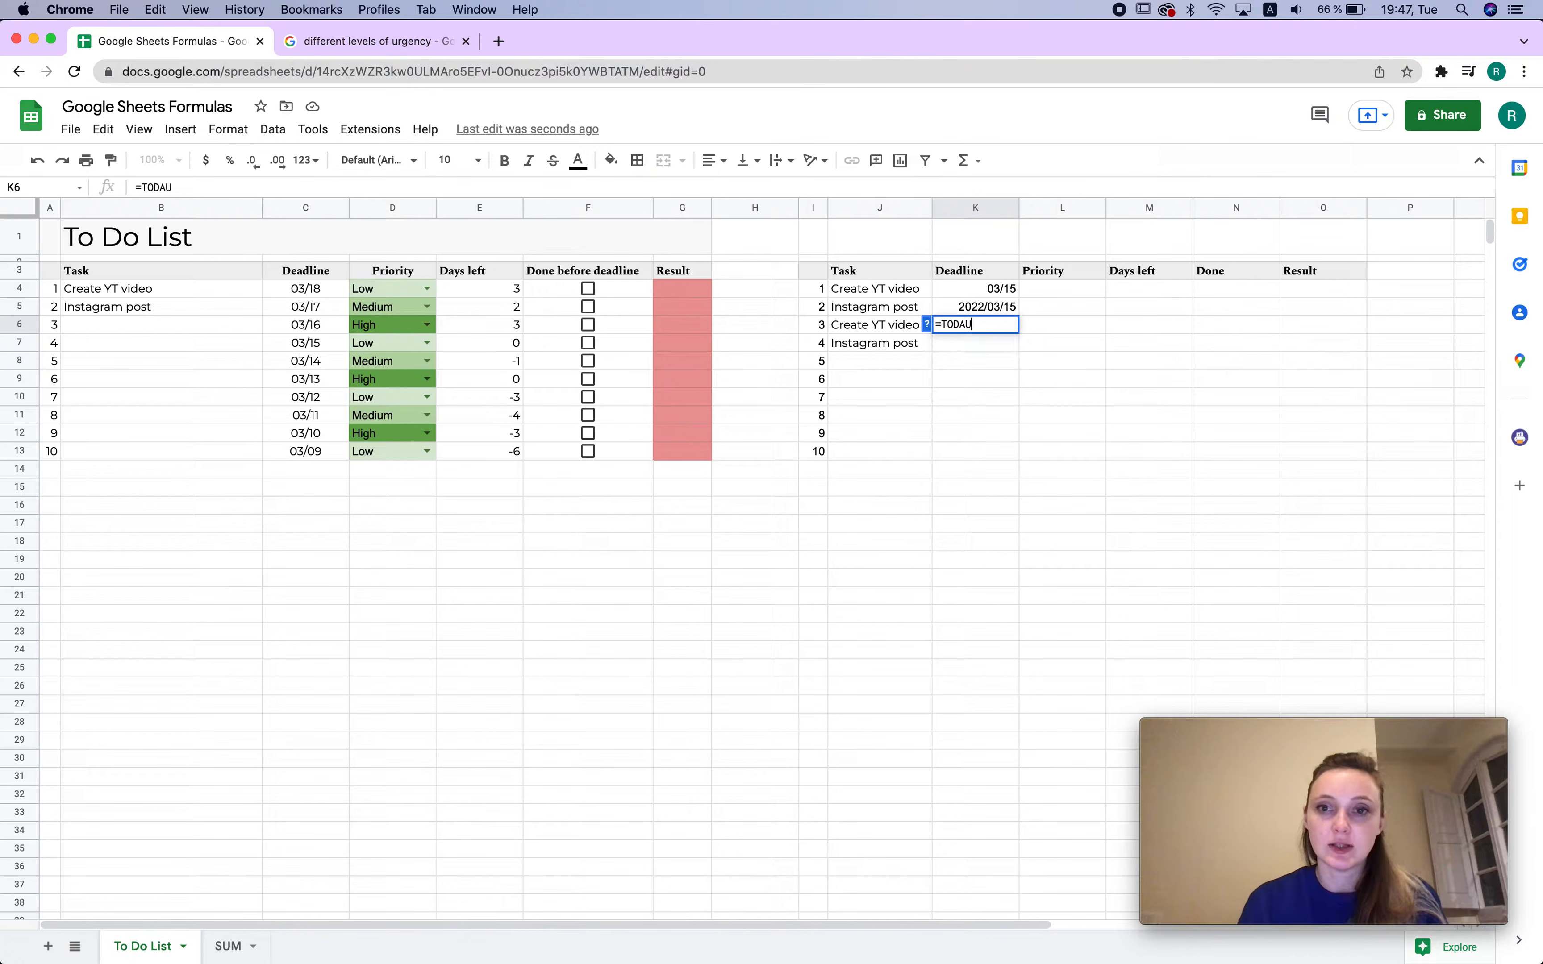
{"action": "key", "text": "BackSpace"}
{"action": "type", "text": "Y()"}
{"action": "key", "text": "Return"}
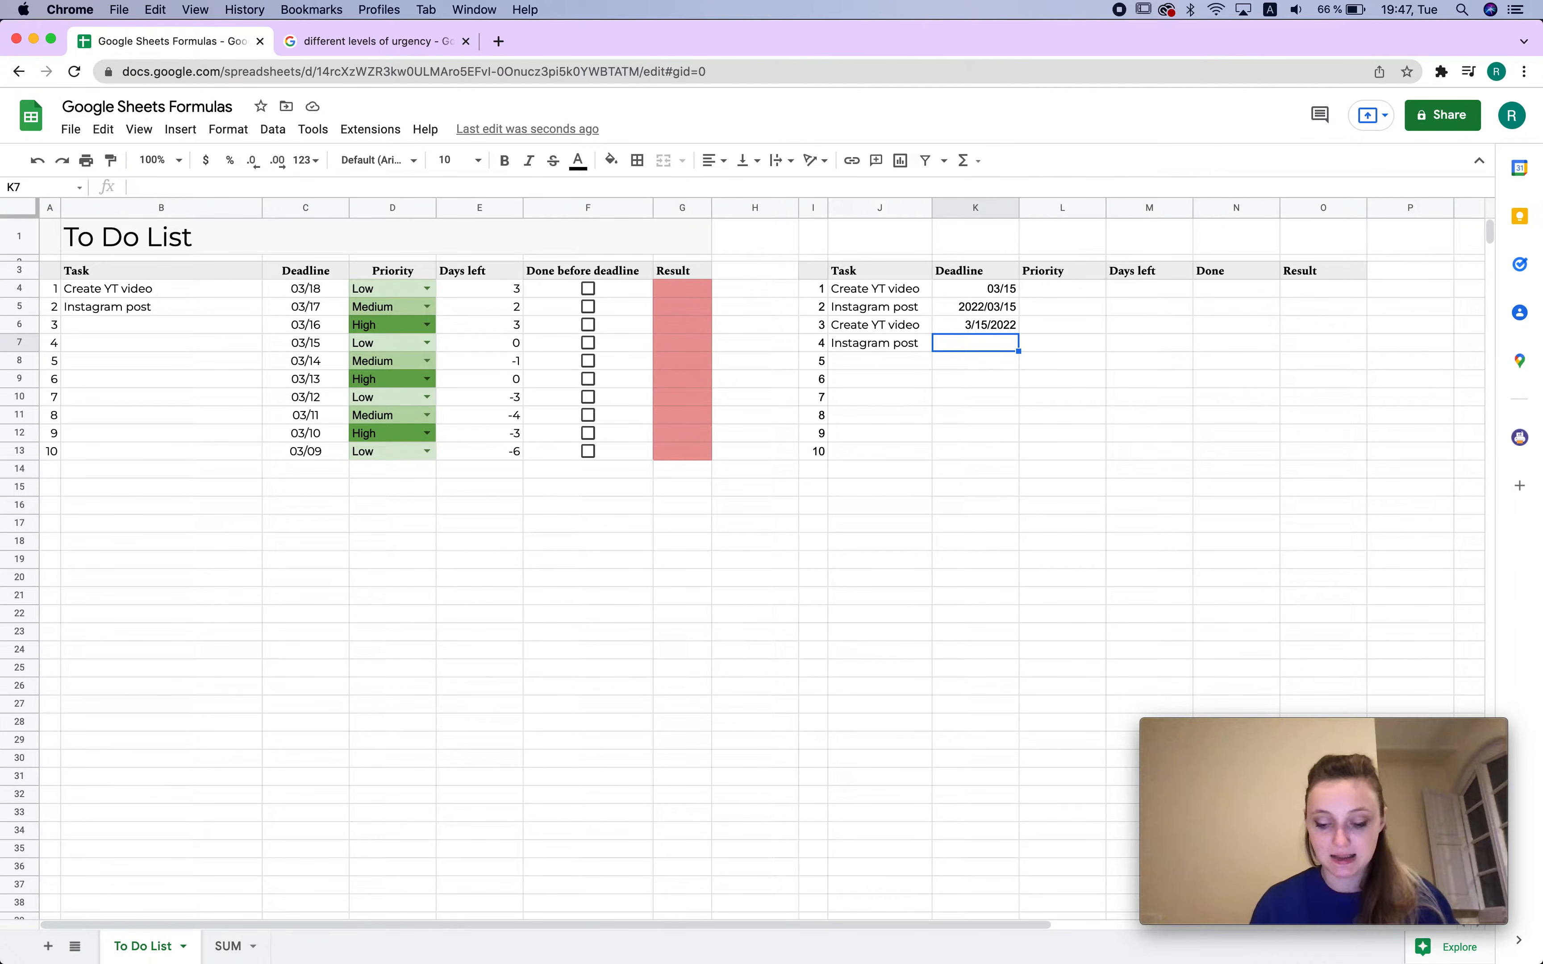
{"action": "left_click", "coordinate": [989, 326]}
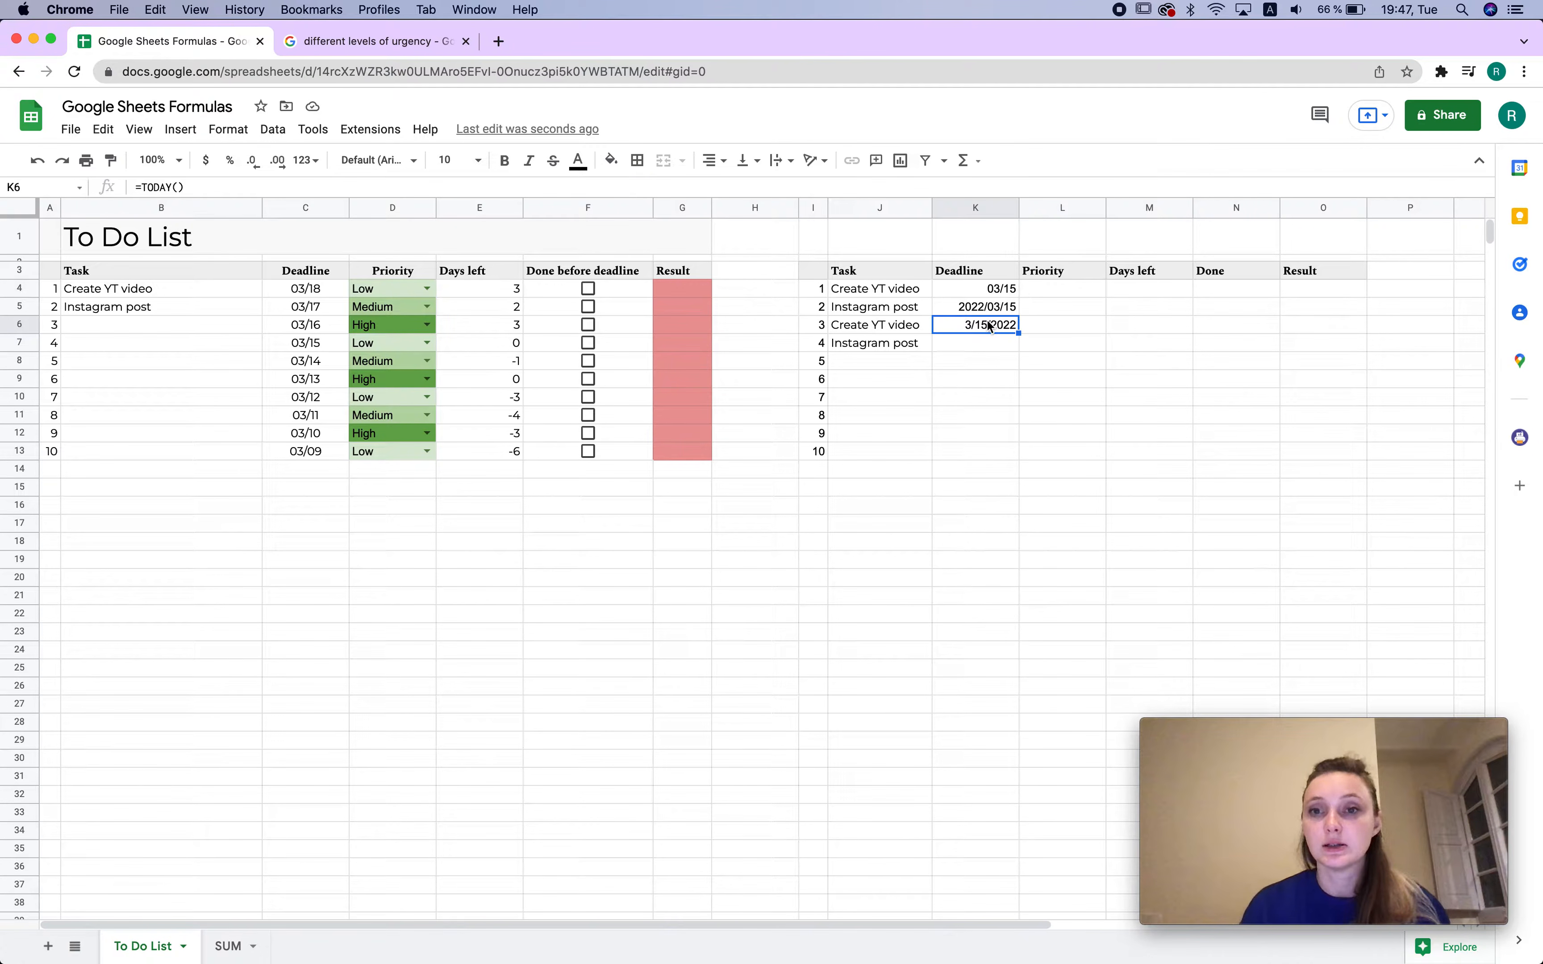
Replace the third task's deadline in K6 with the formula =NOW()
{"action": "key", "text": "Delete"}
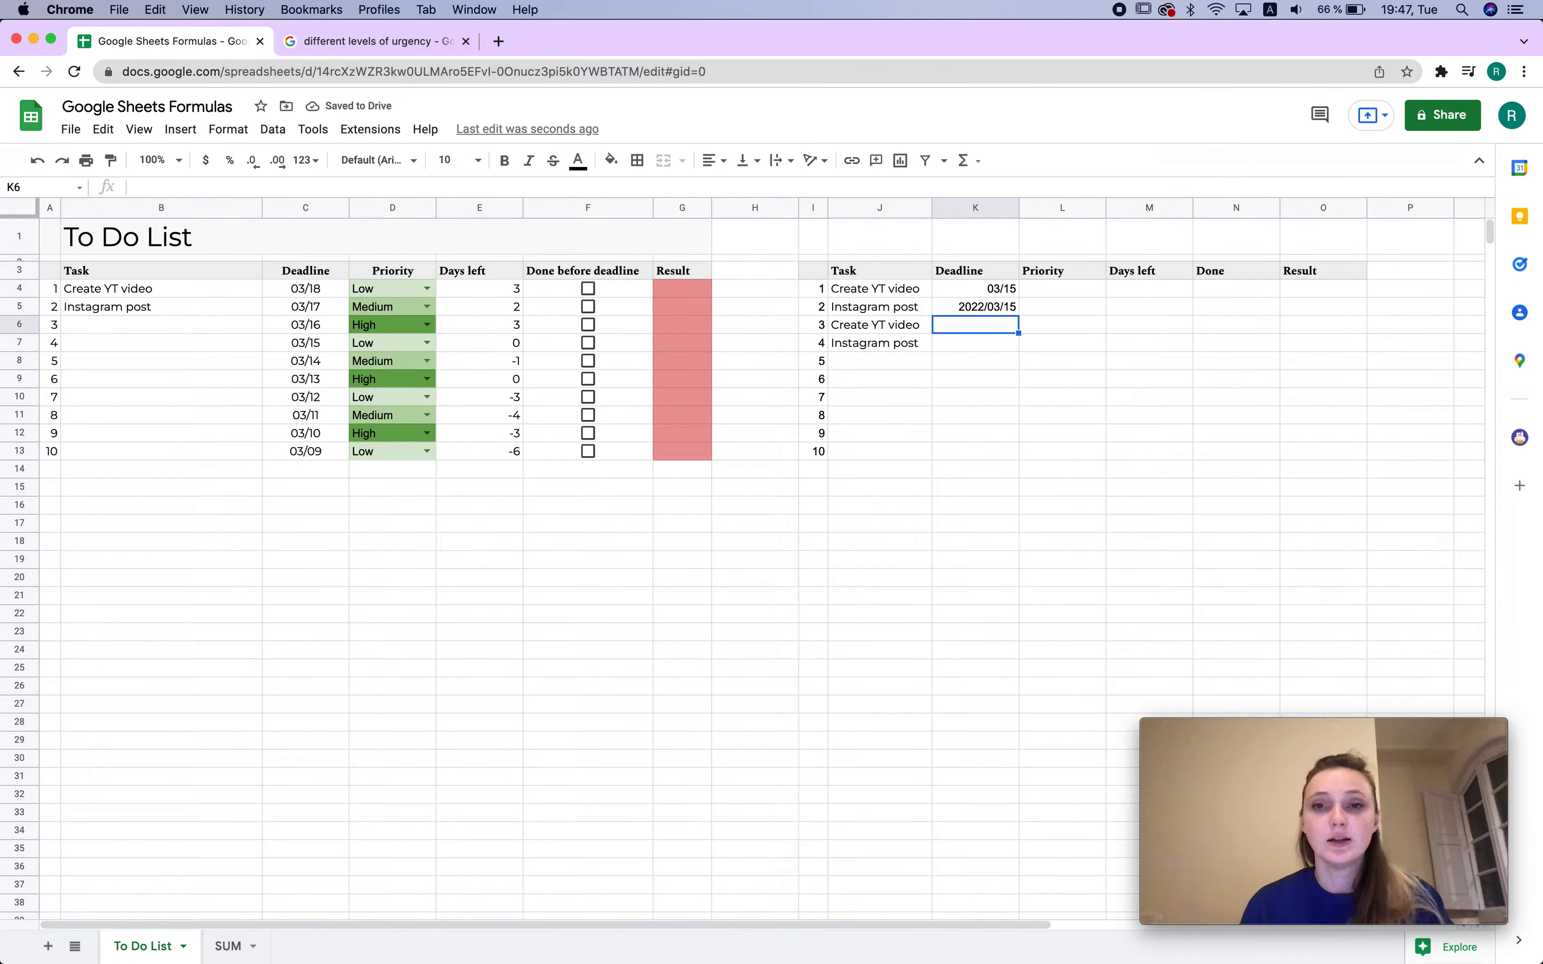
{"action": "type", "text": "="}
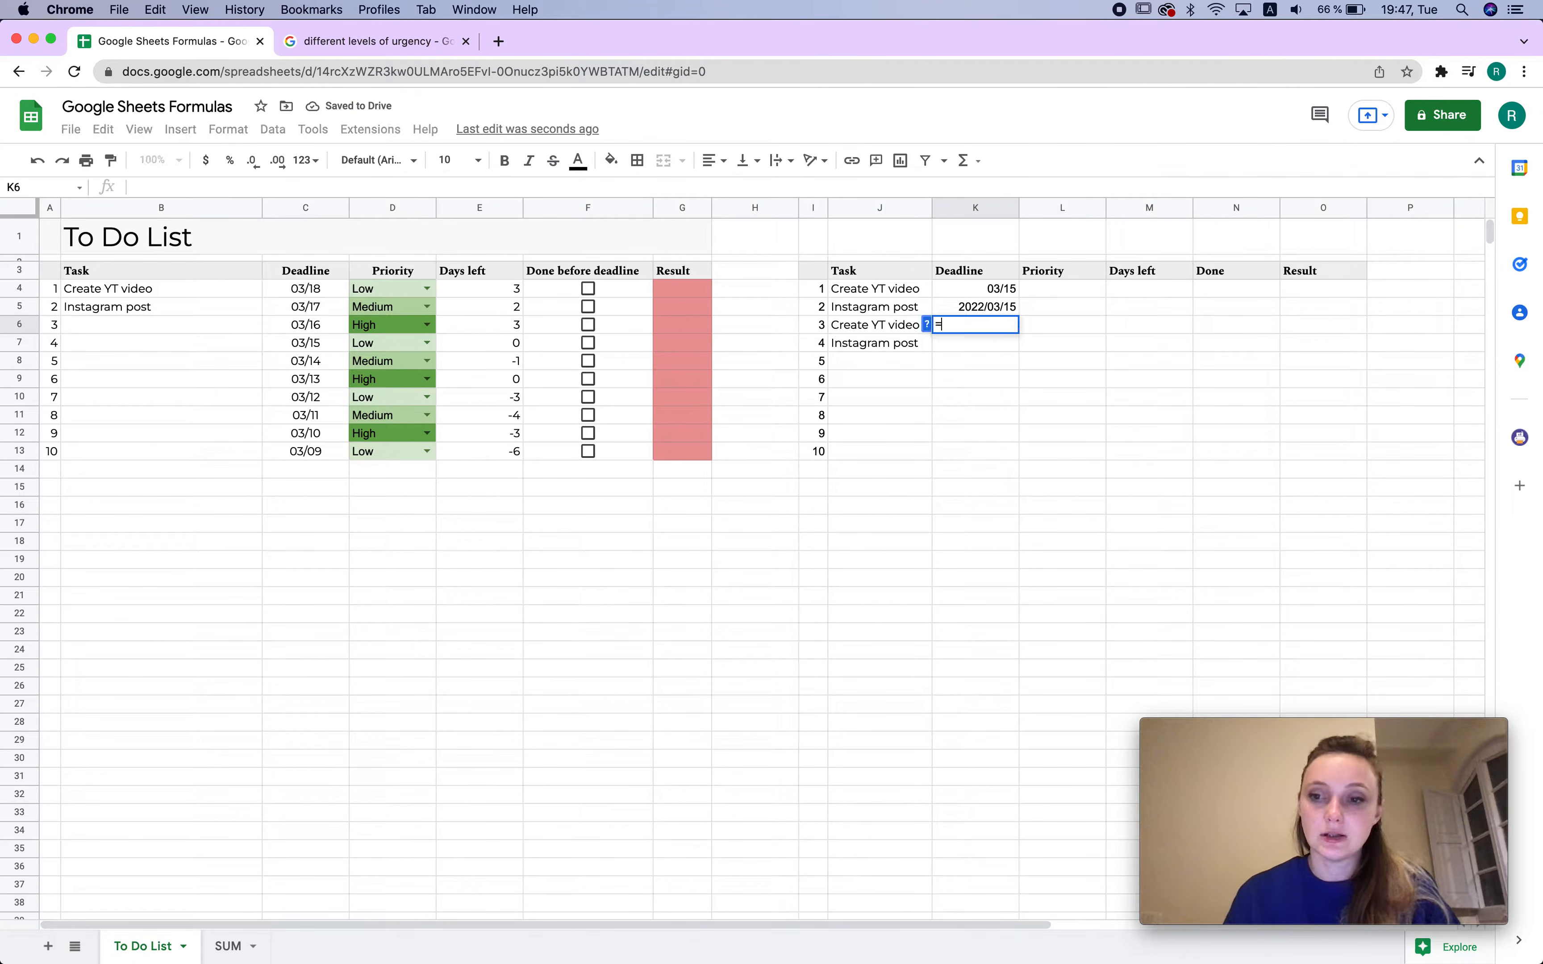
{"action": "type", "text": "NOW()"}
{"action": "key", "text": "Return"}
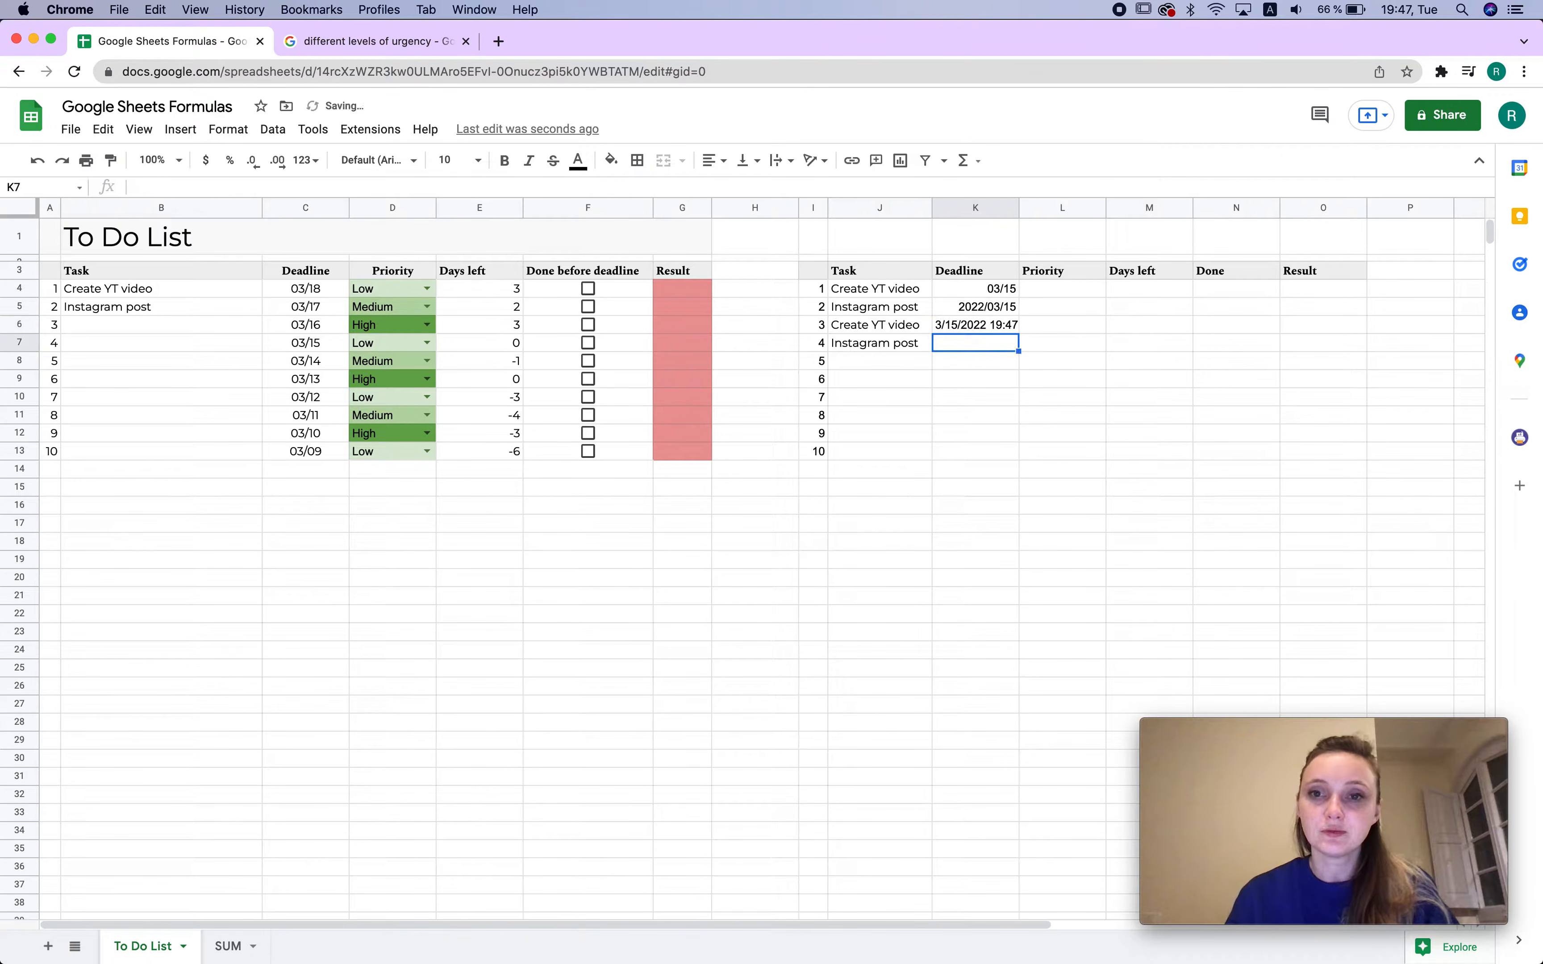
Copy the =NOW() formula from K6 into O1 above the Result header and compare it with the system clock's date
{"action": "left_click", "coordinate": [990, 323]}
{"action": "key", "text": "super+c"}
{"action": "left_click", "coordinate": [1336, 248]}
{"action": "key", "text": "super+v"}
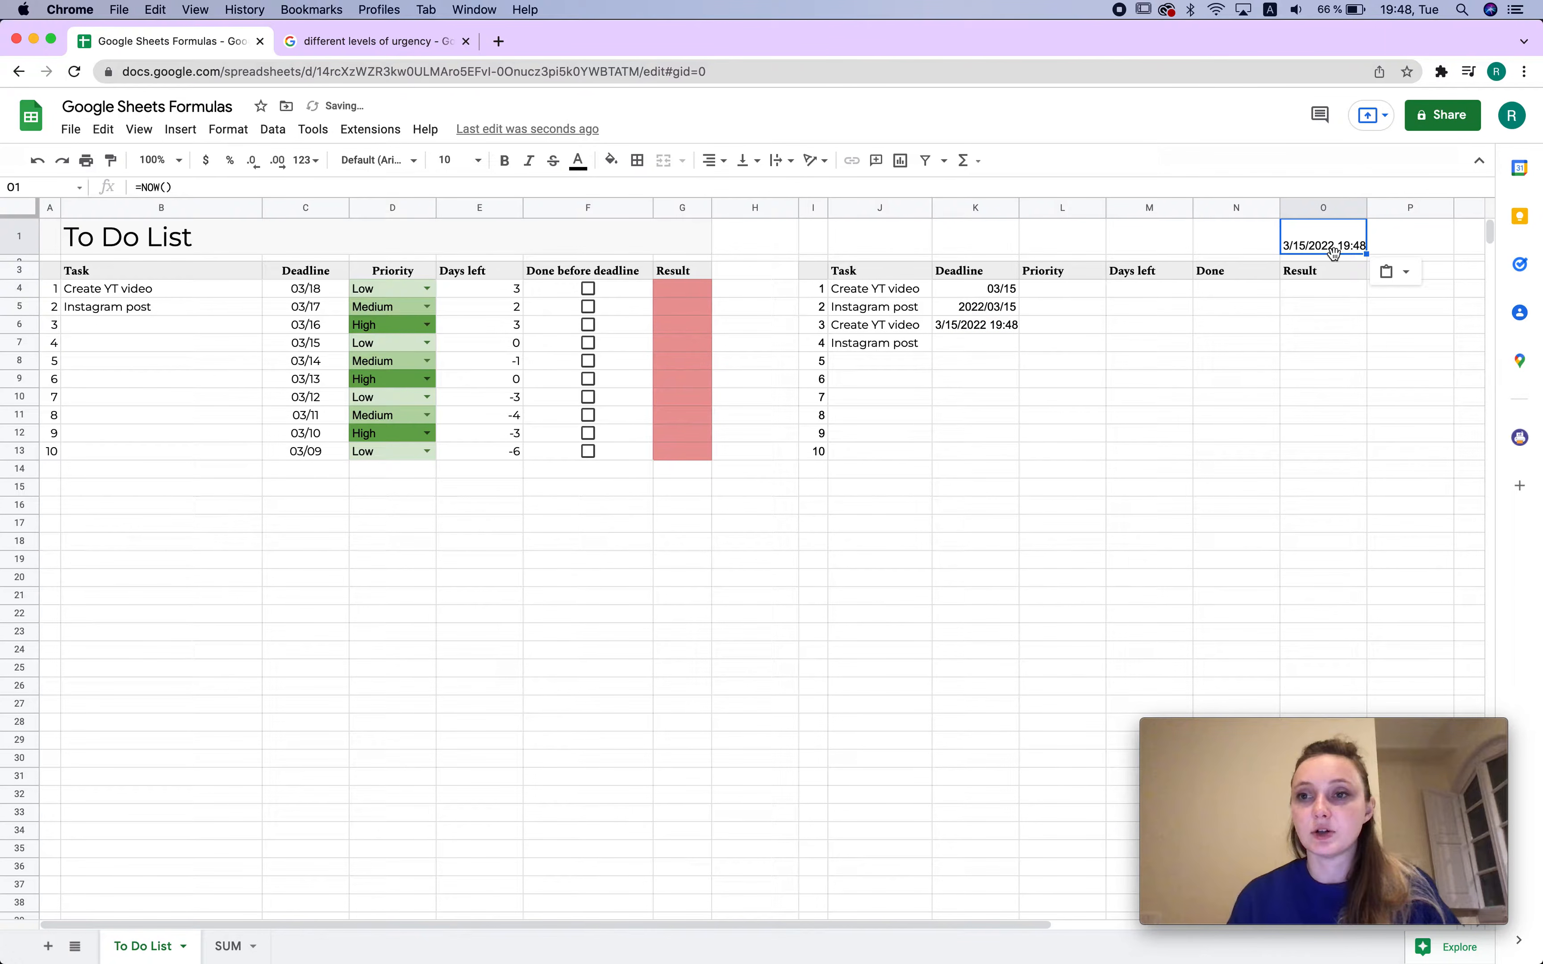
{"action": "left_click", "coordinate": [1411, 329]}
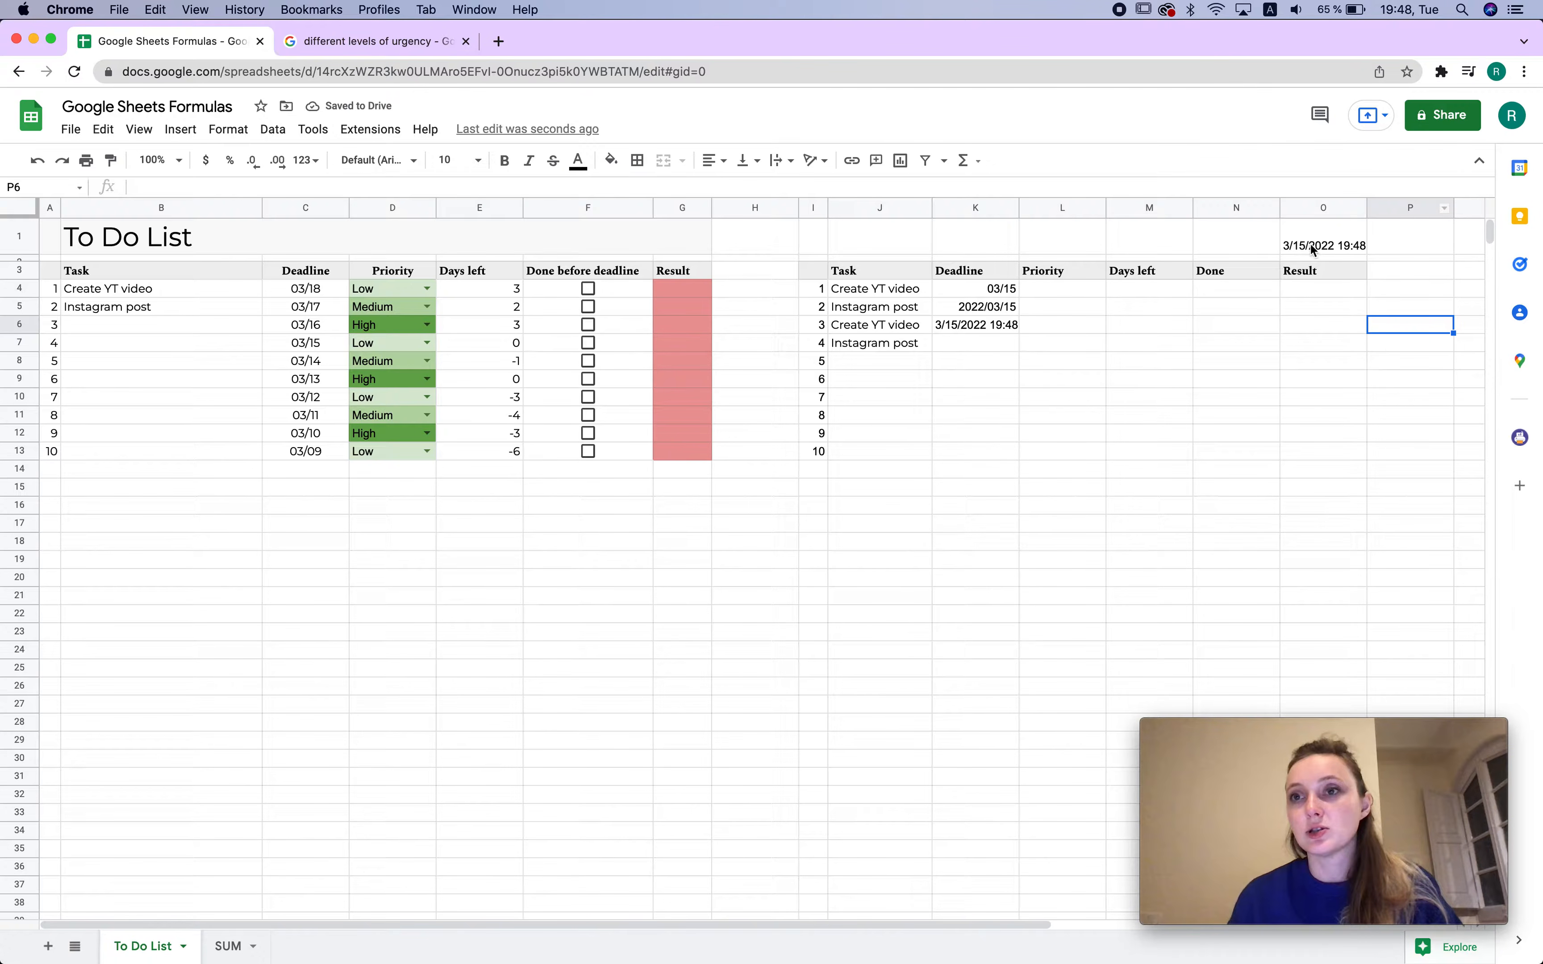
{"action": "left_click", "coordinate": [1410, 9]}
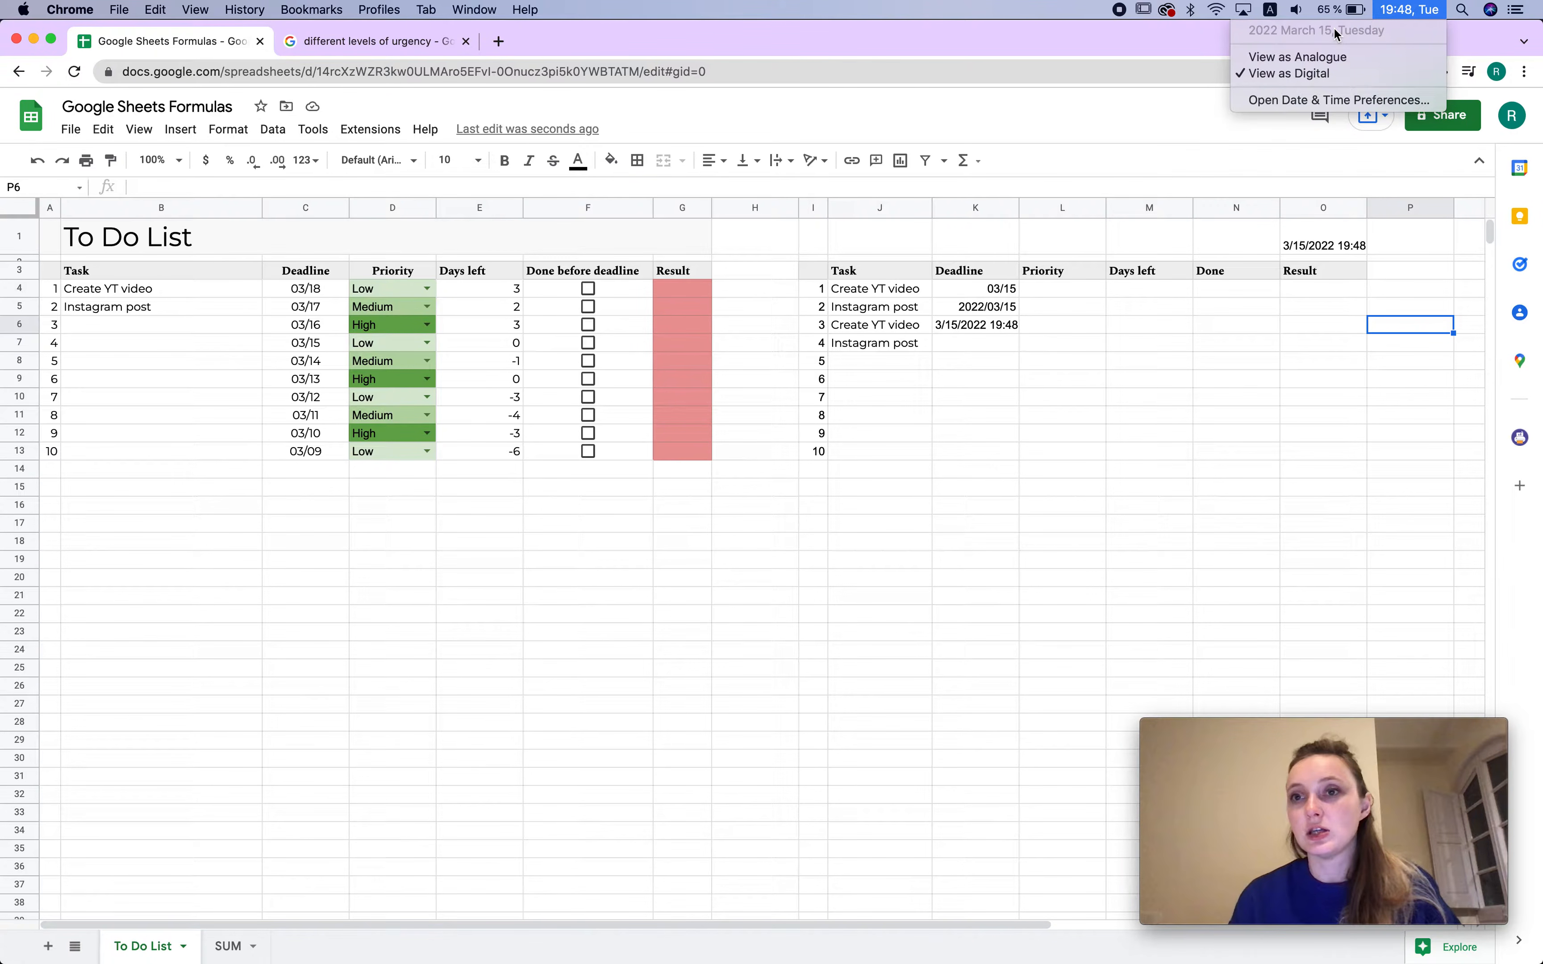
{"action": "left_click", "coordinate": [1372, 271]}
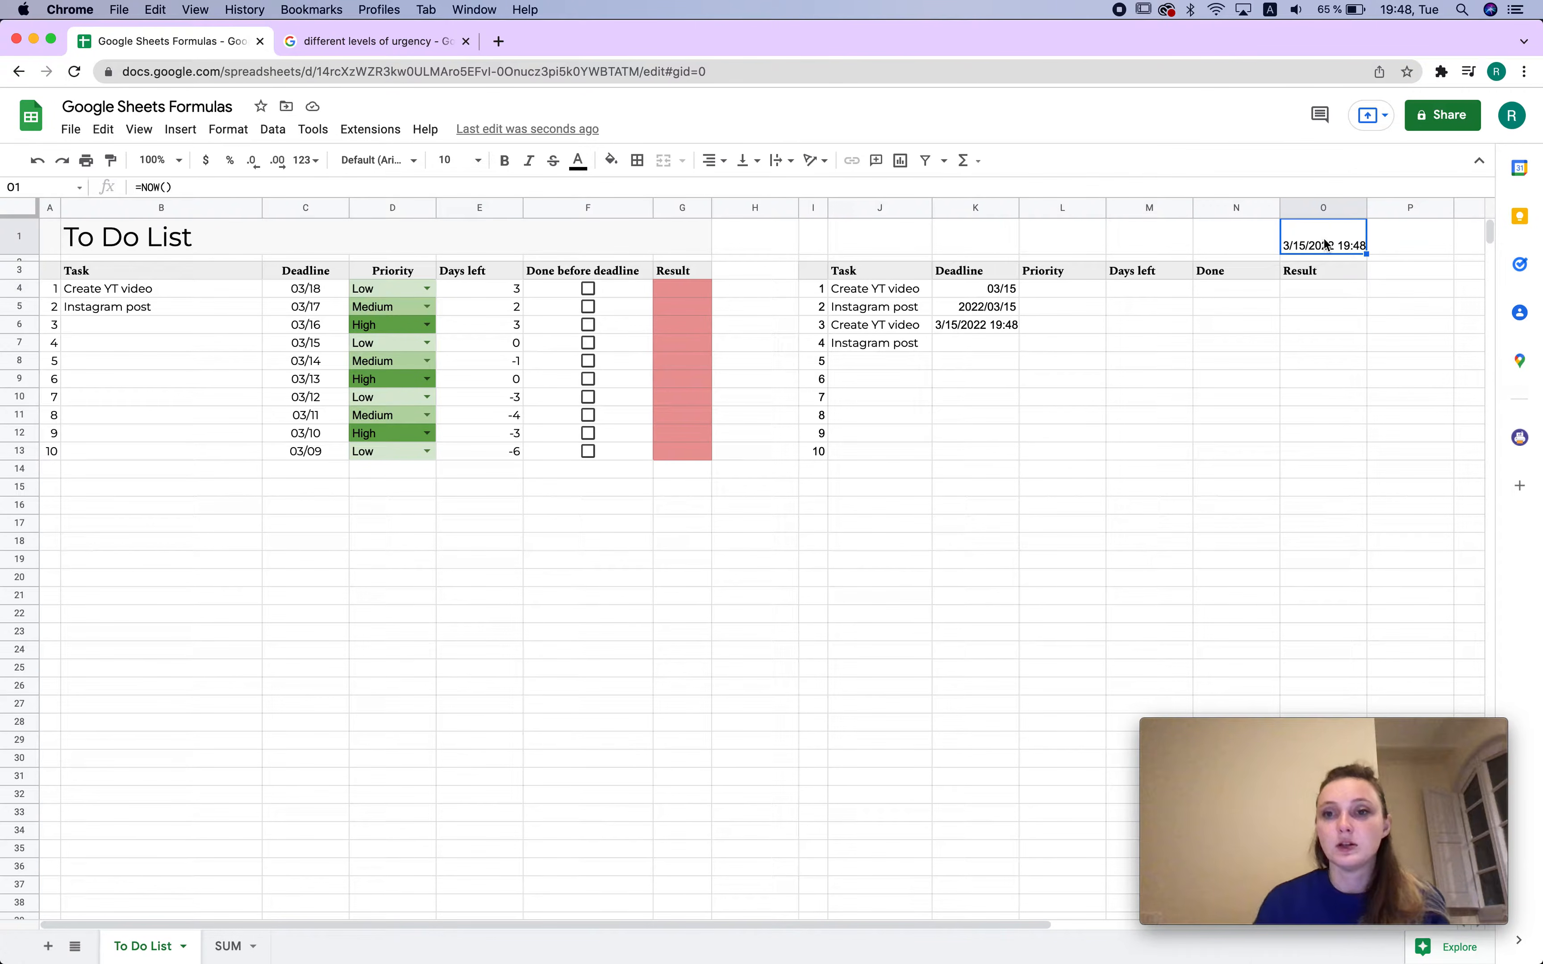
Clear the third task's deadline in K6
{"action": "left_click", "coordinate": [1043, 397]}
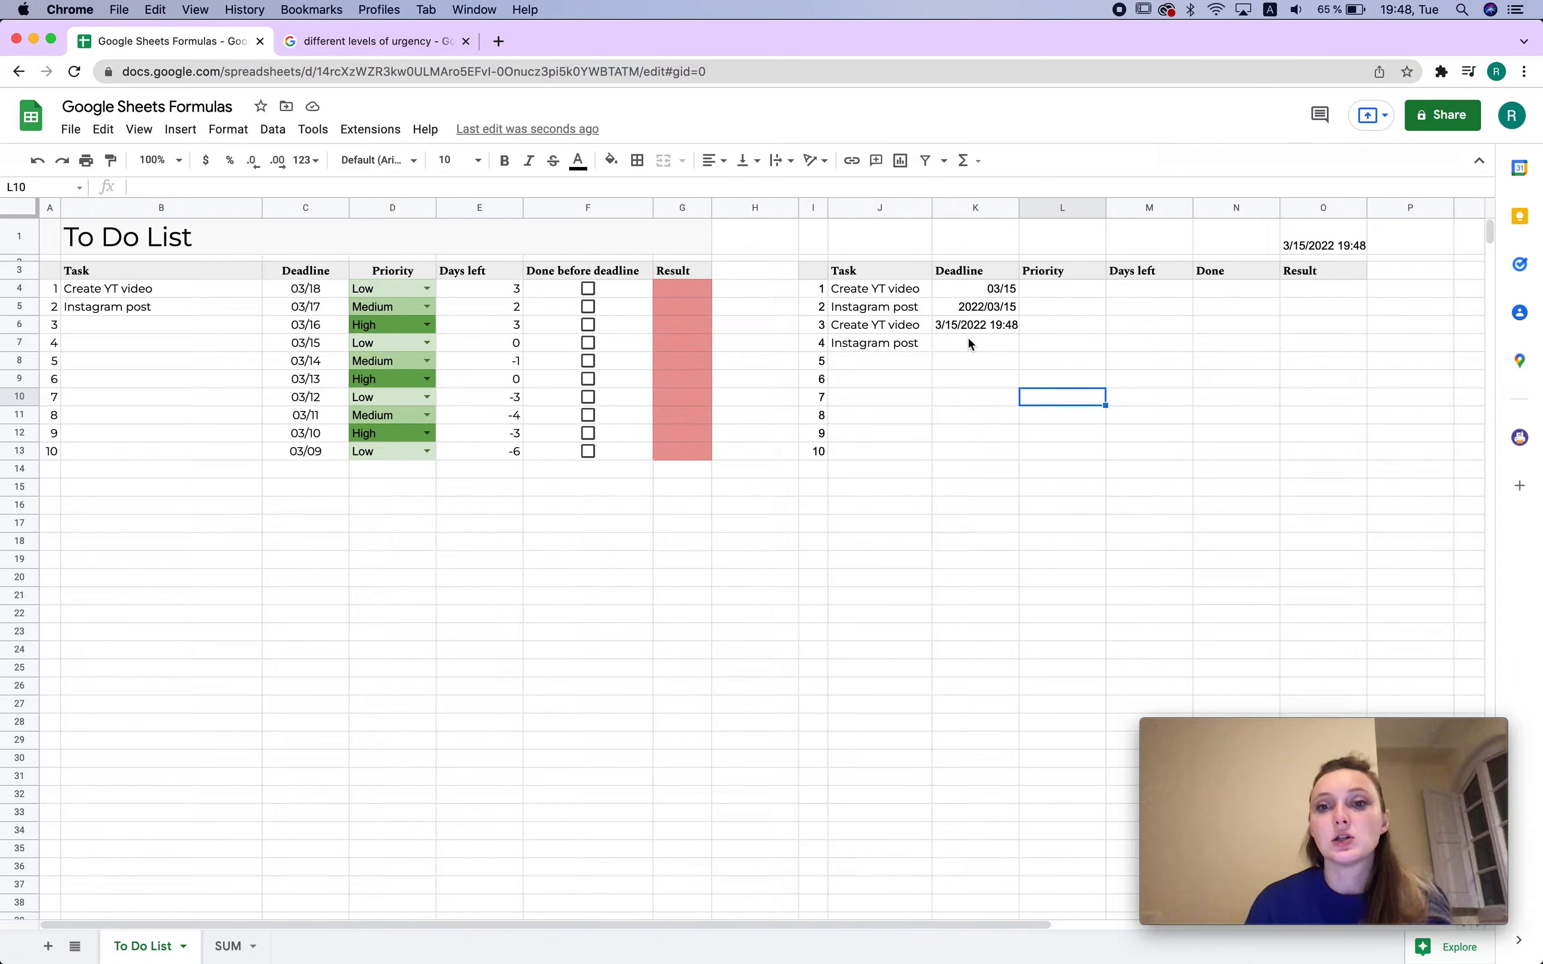
{"action": "left_click", "coordinate": [969, 325]}
{"action": "key", "text": "Delete"}
Apply the custom date format that shows the full weekday name (Tuesday) to the deadlines in K4:K5
{"action": "left_click_drag", "start_coordinate": [1000, 291], "coordinate": [1002, 311]}
{"action": "left_click", "coordinate": [1005, 309]}
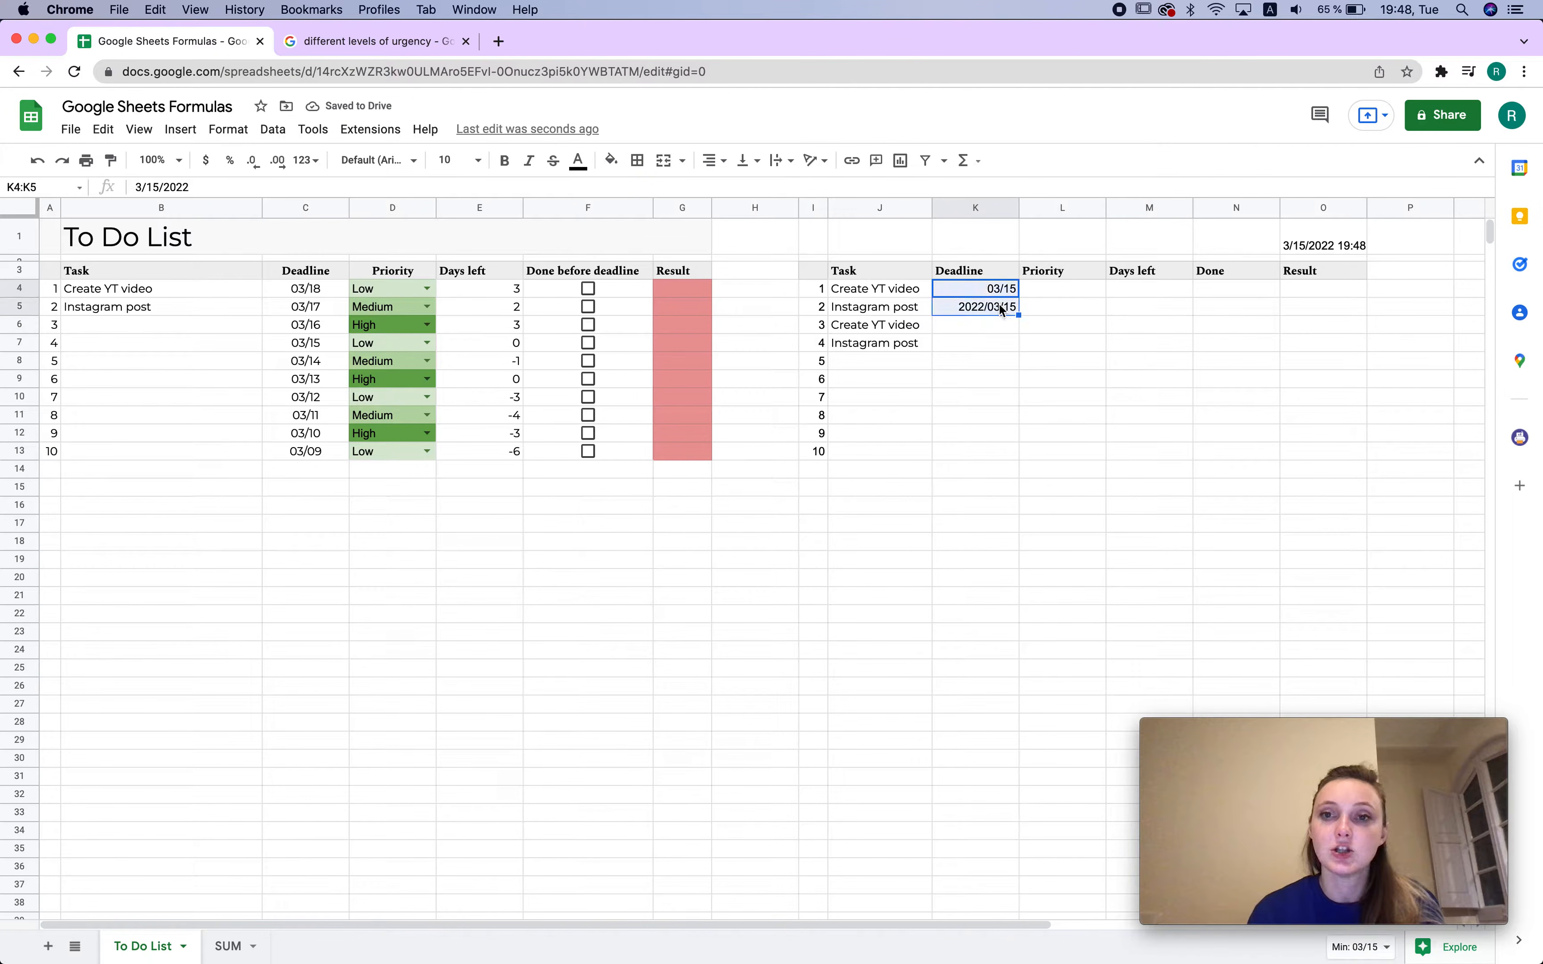
{"action": "left_click", "coordinate": [228, 129]}
{"action": "mouse_move", "coordinate": [310, 201]}
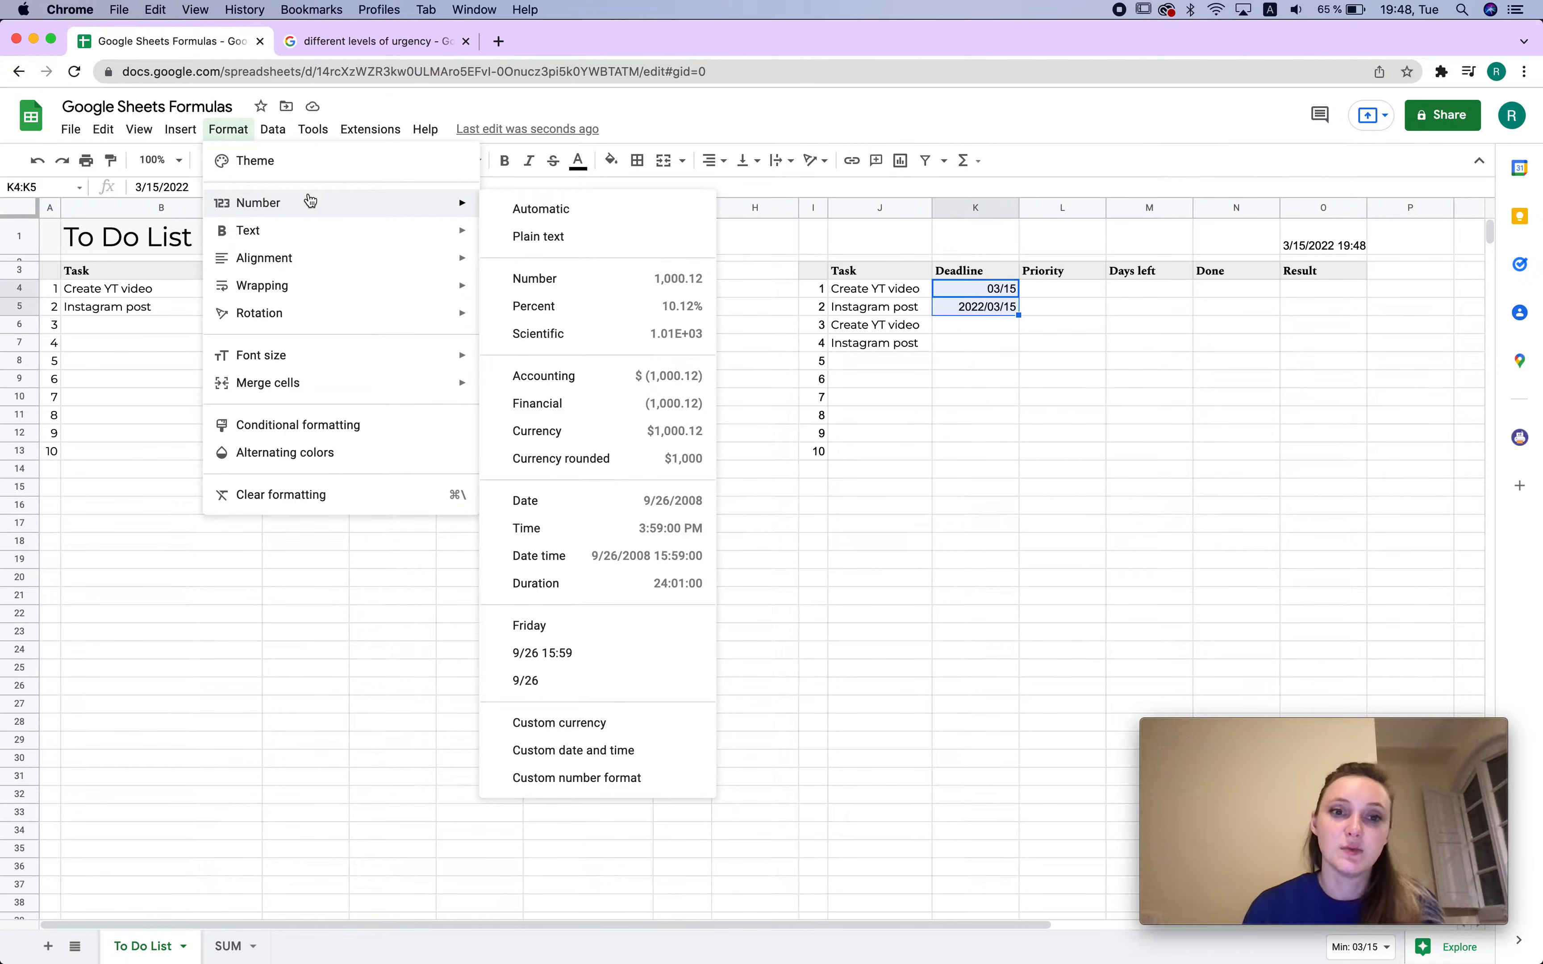
{"action": "left_click", "coordinate": [609, 751]}
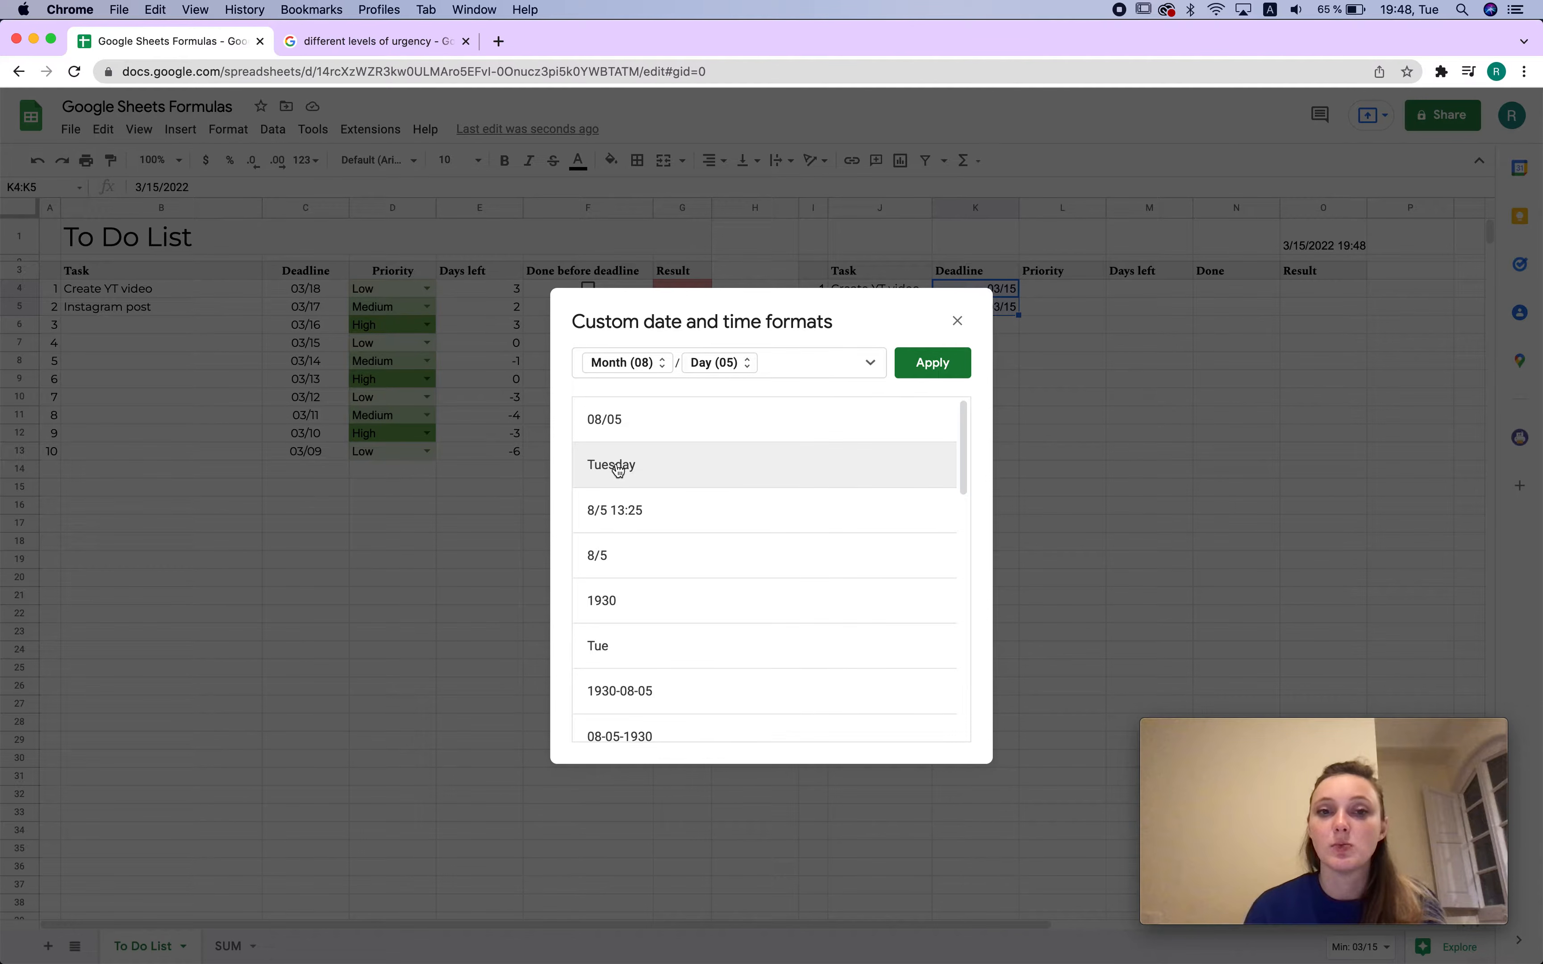
{"action": "left_click", "coordinate": [631, 475]}
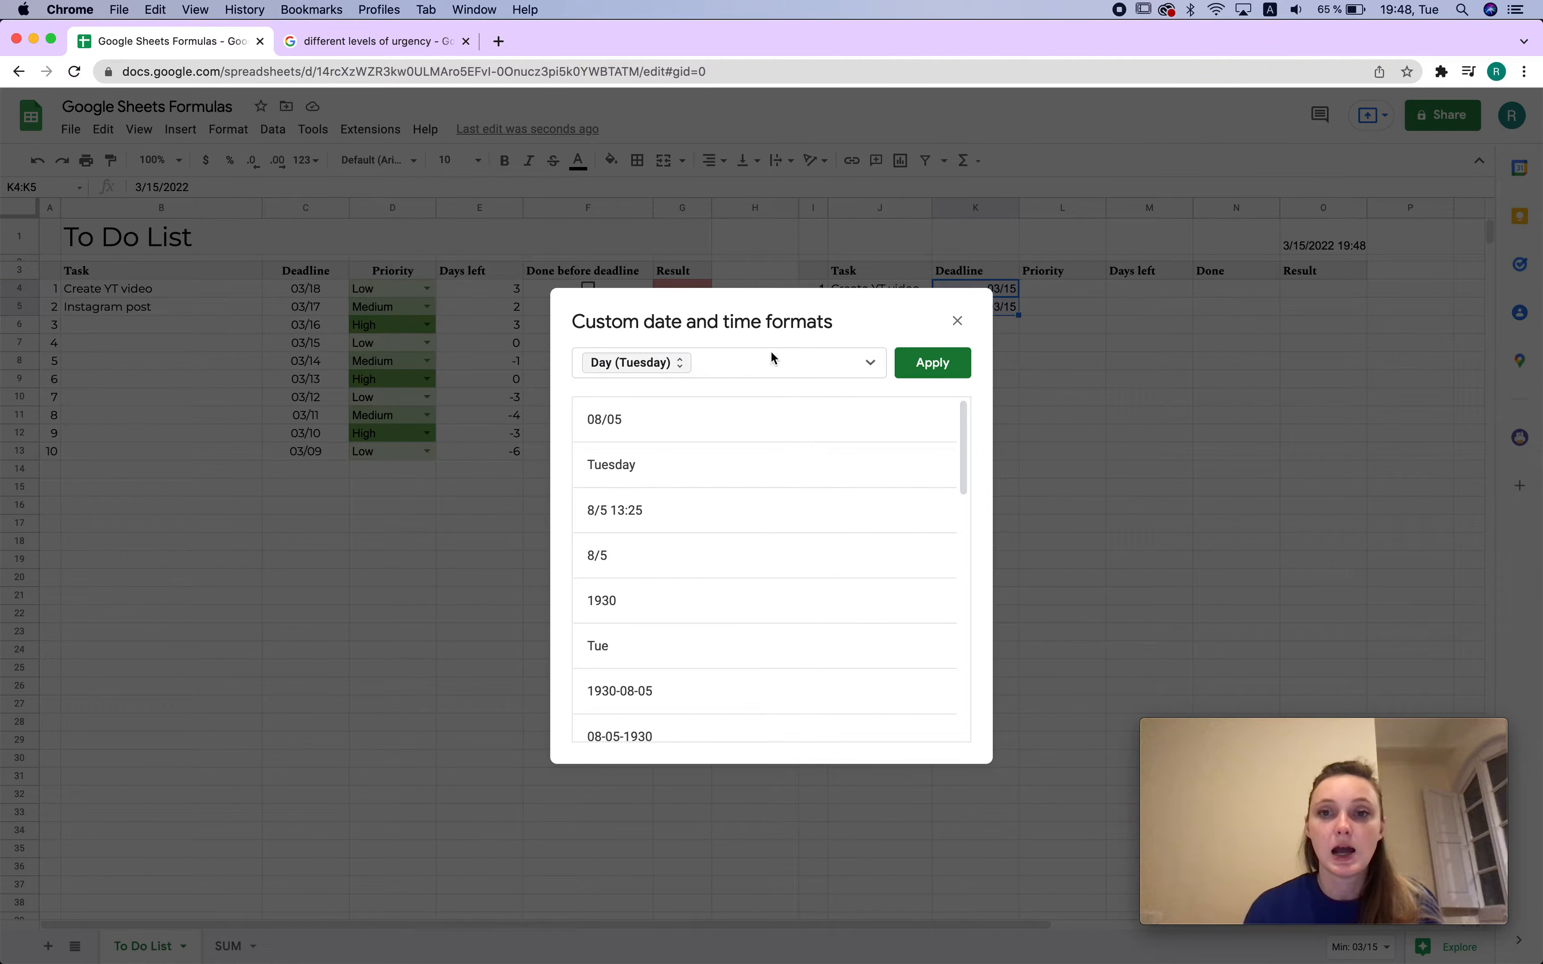
{"action": "left_click", "coordinate": [944, 367]}
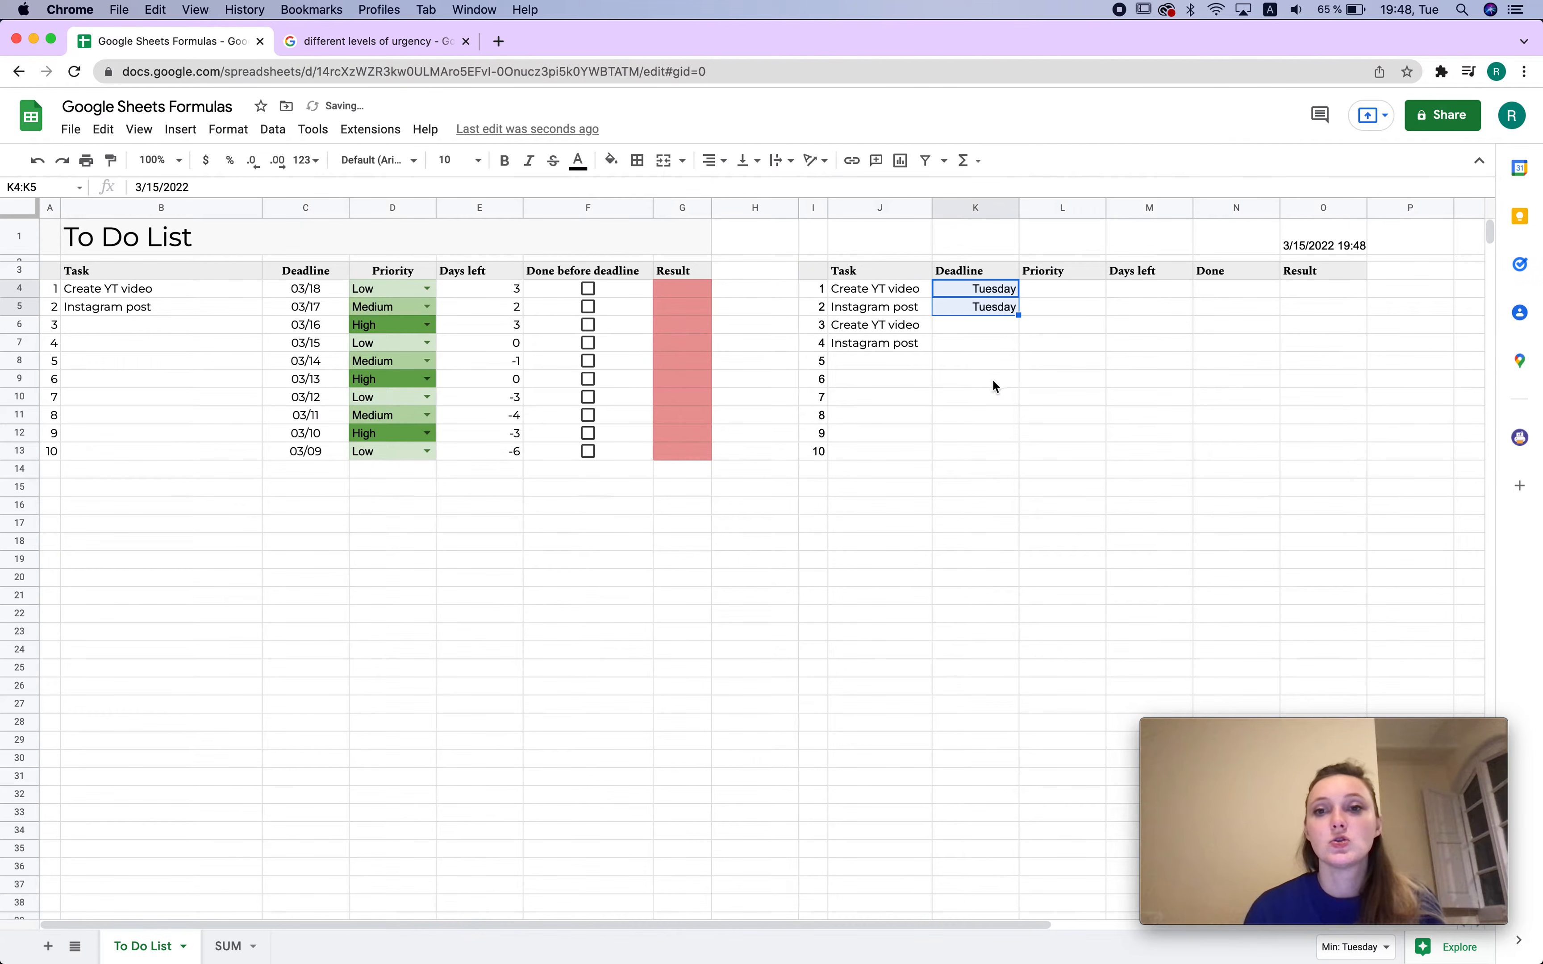
Open the date picker of K4 to view the calendar date behind the weekday
{"action": "left_click", "coordinate": [1135, 390]}
{"action": "double_click", "coordinate": [982, 288]}
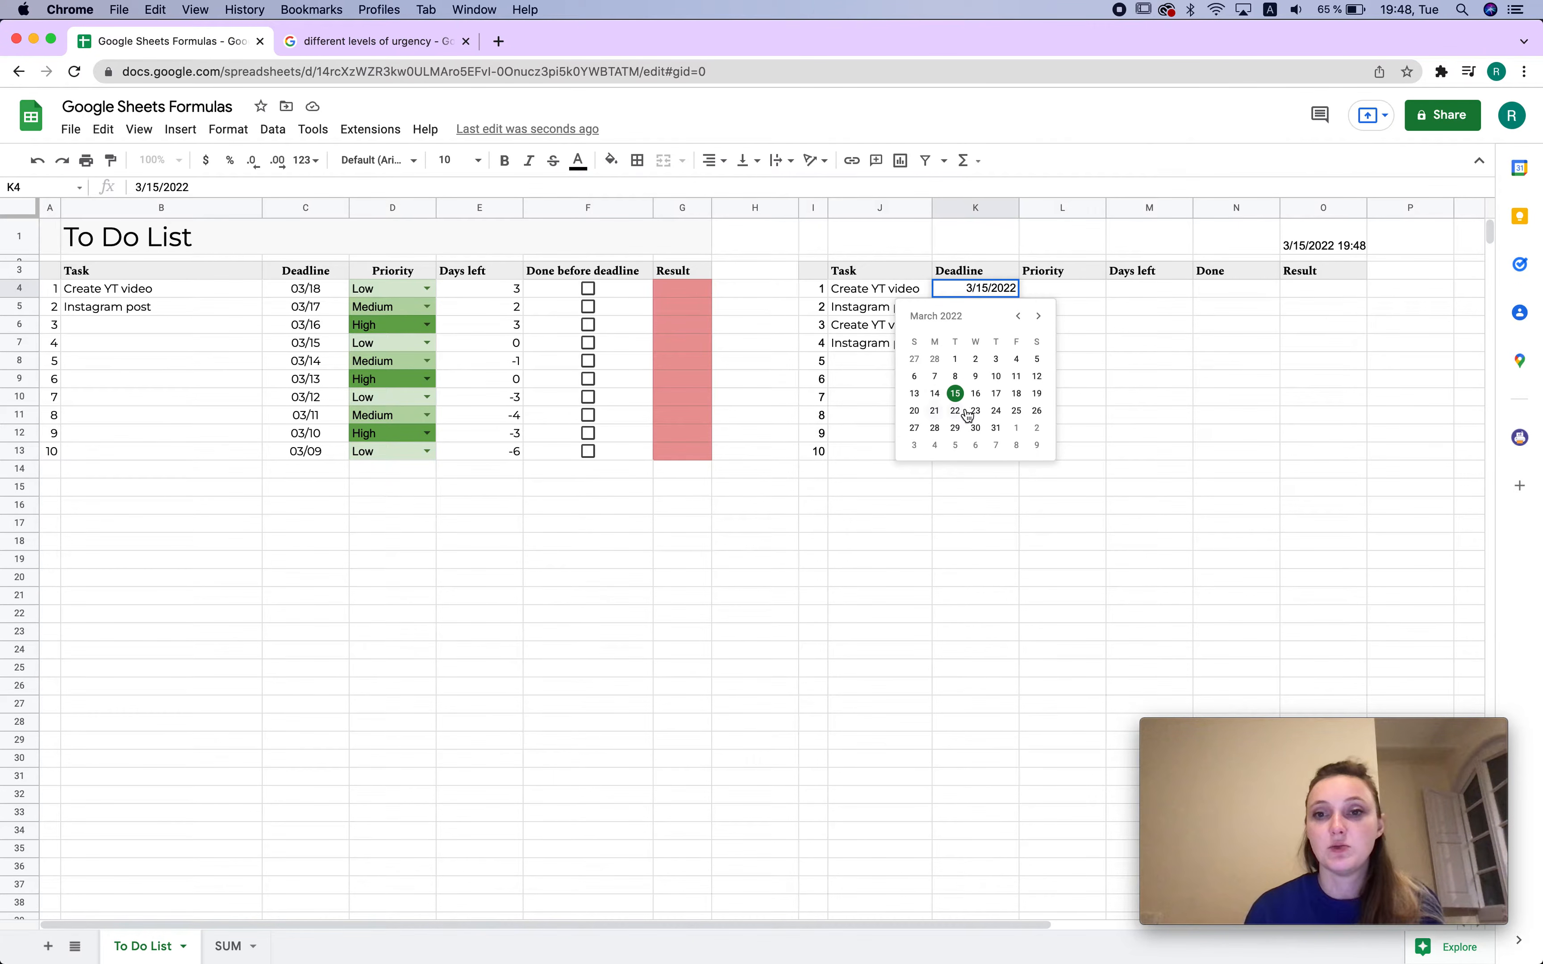
{"action": "left_click", "coordinate": [1167, 353]}
Try the plain text Tuesday as a deadline in K9 and clear the cell again
{"action": "left_click", "coordinate": [951, 380]}
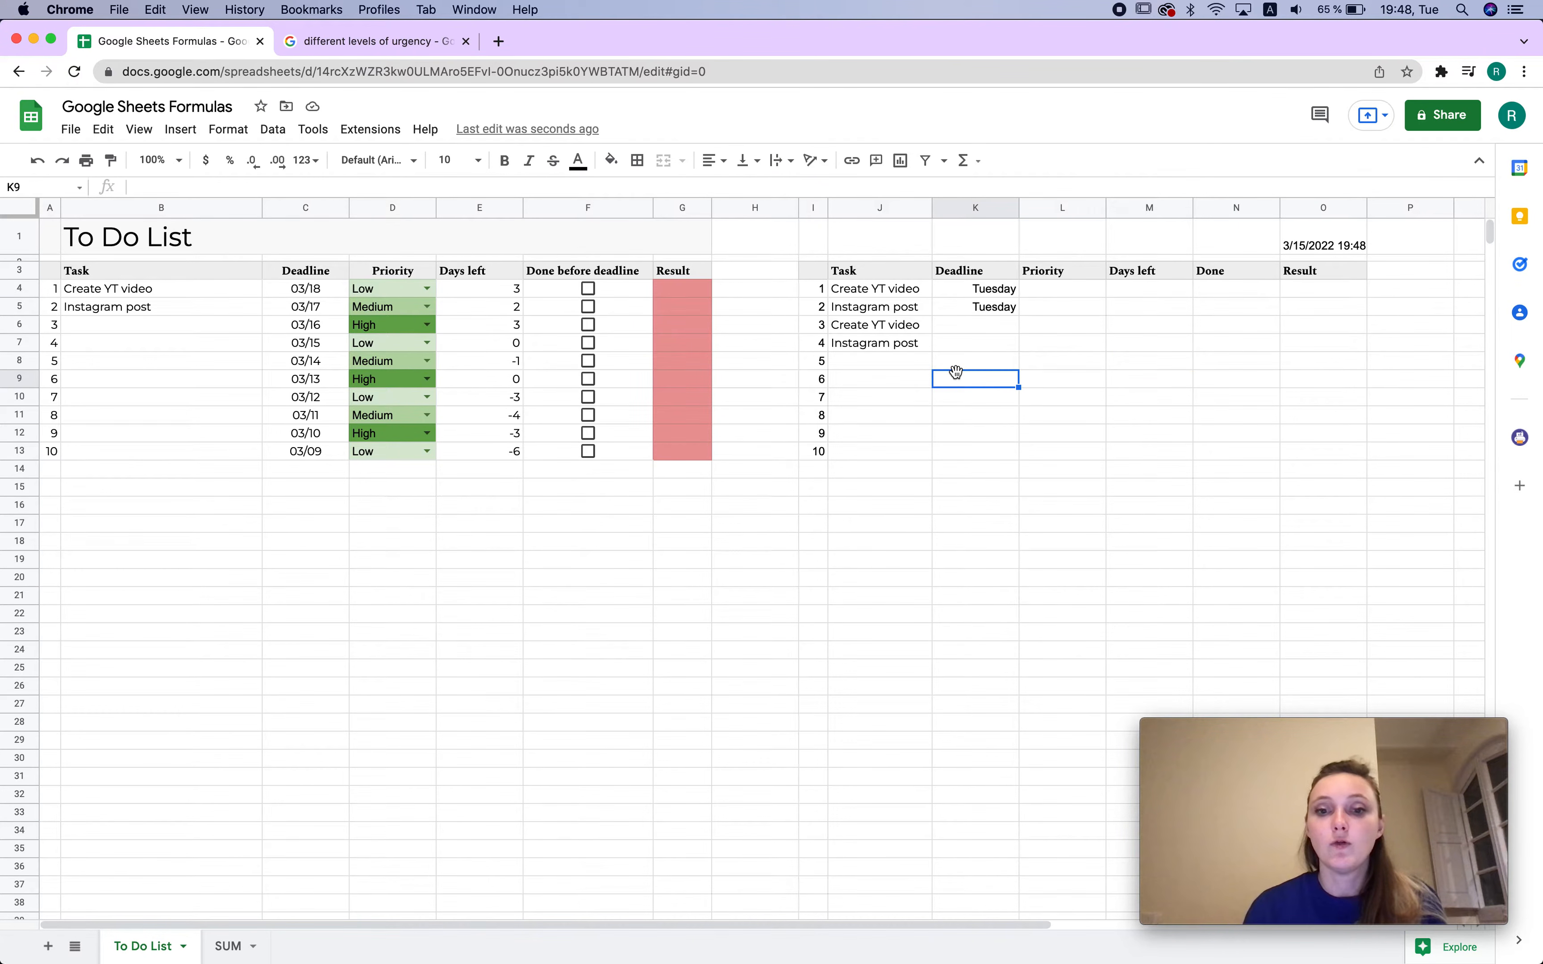
{"action": "type", "text": "Tueday"}
{"action": "key", "text": "Return"}
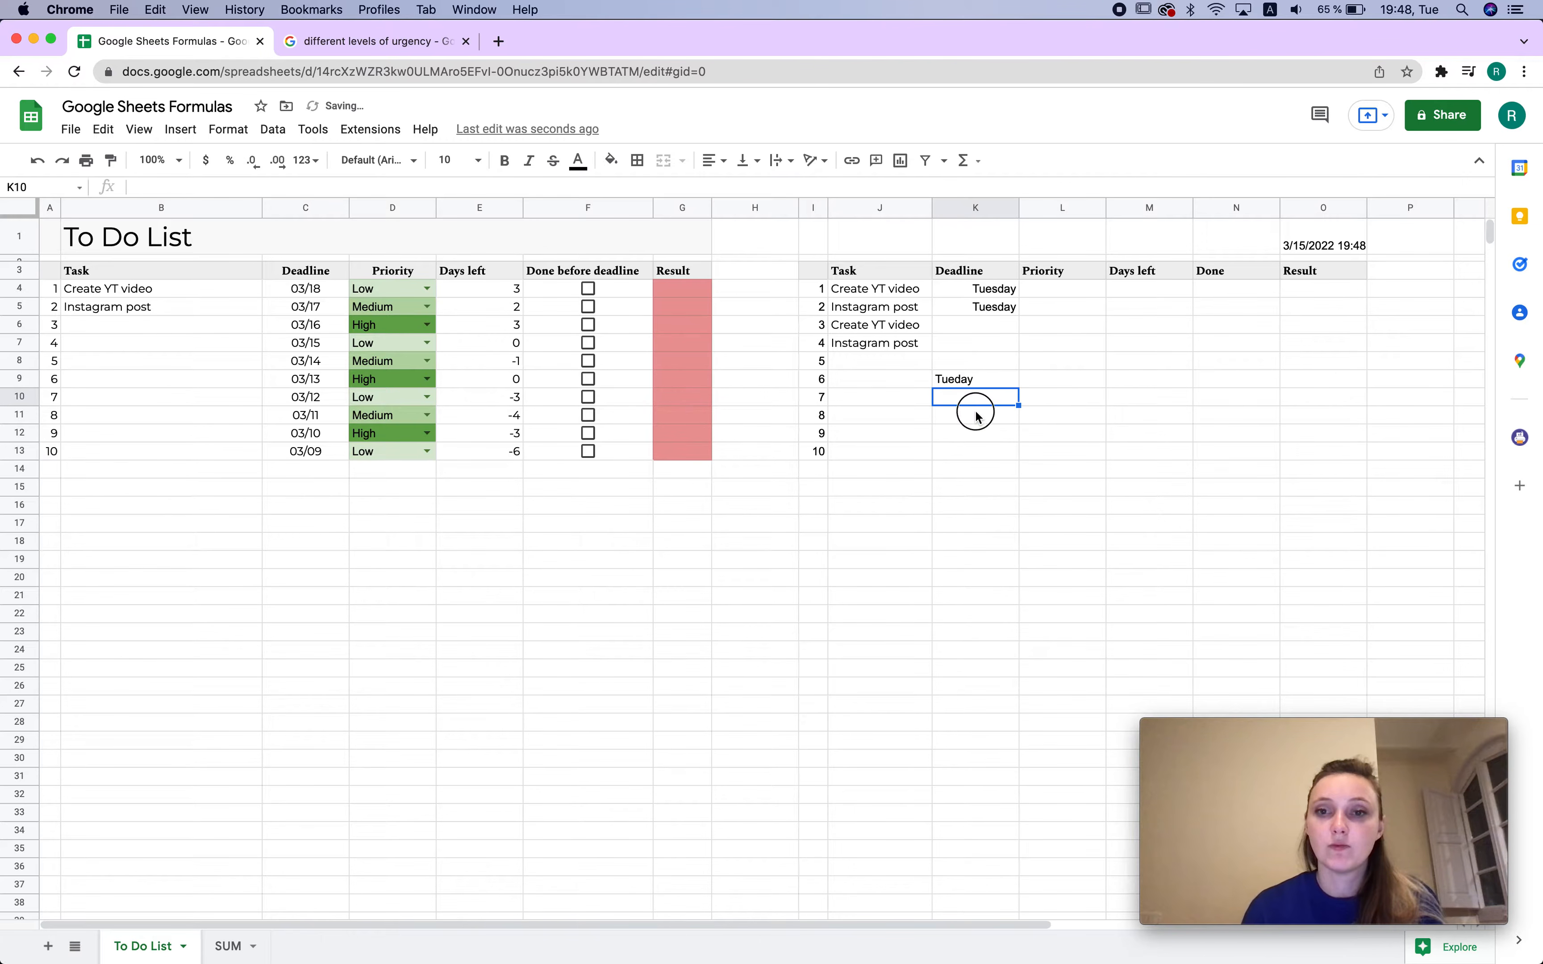
{"action": "left_click", "coordinate": [953, 381]}
{"action": "type", "text": "s"}
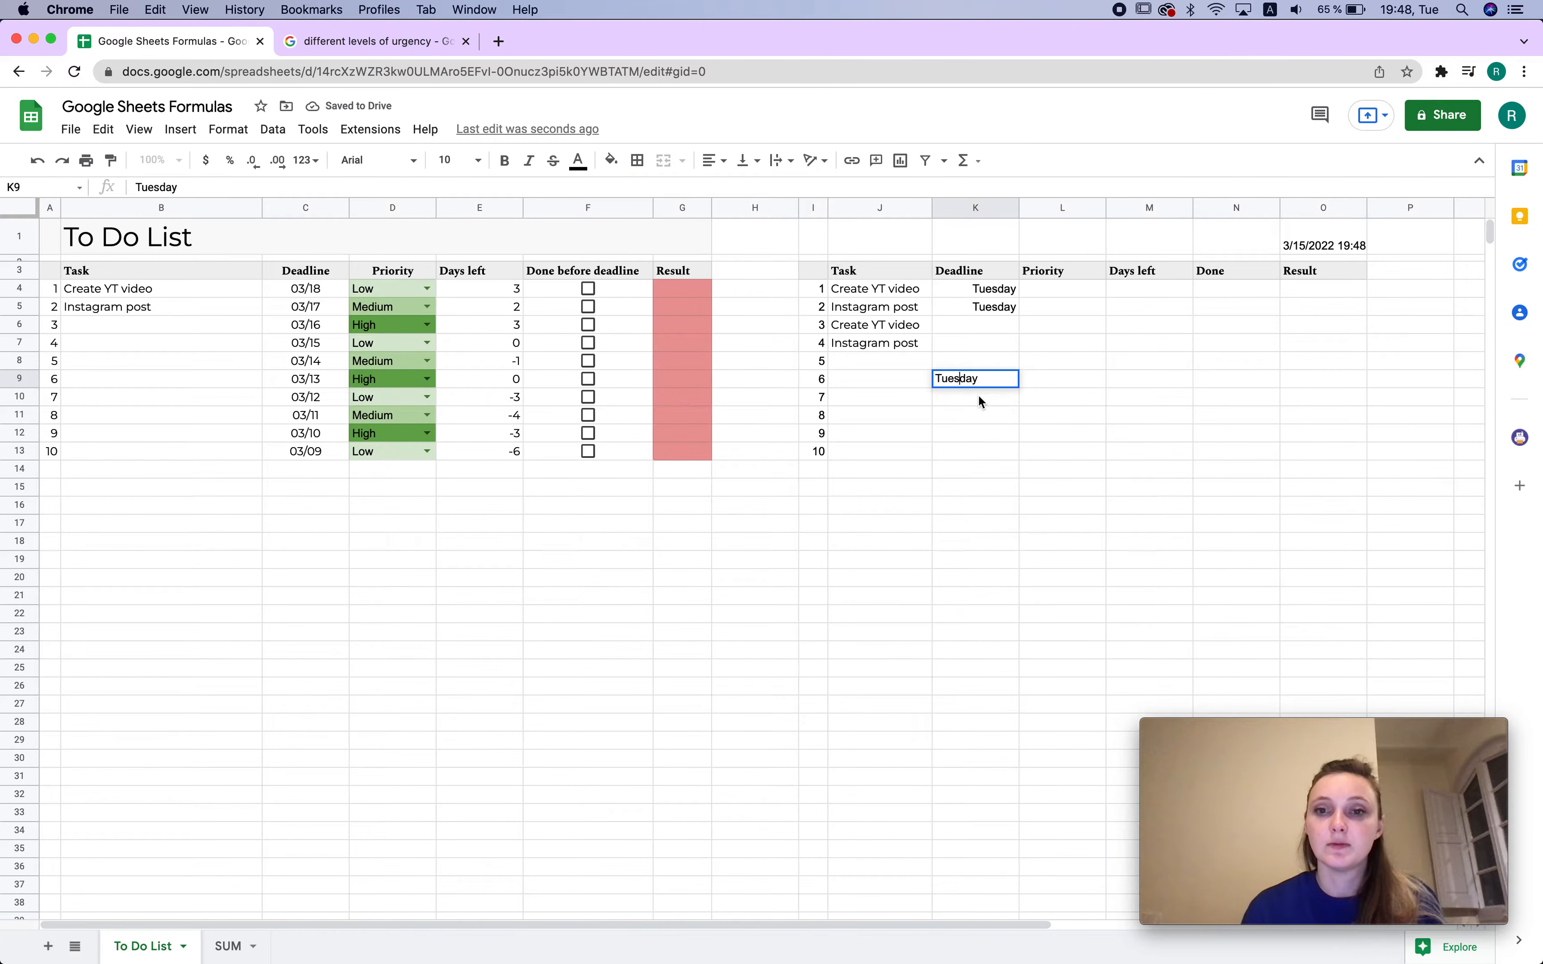
{"action": "key", "text": "Return"}
{"action": "double_click", "coordinate": [987, 380]}
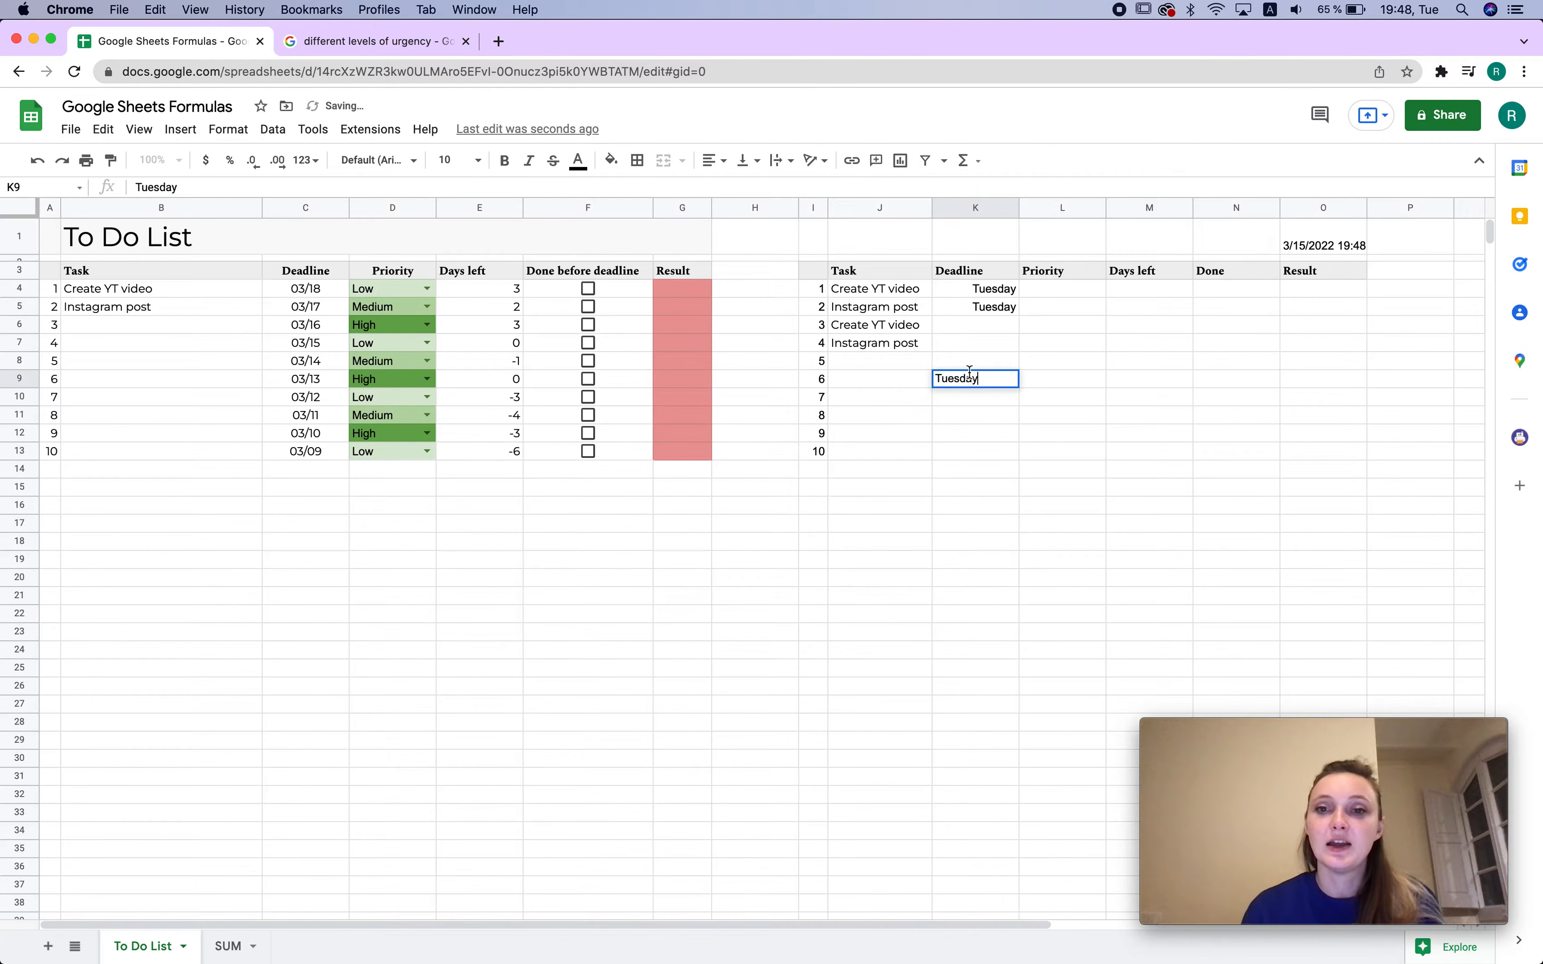
{"action": "key", "text": "super+BackSpace"}
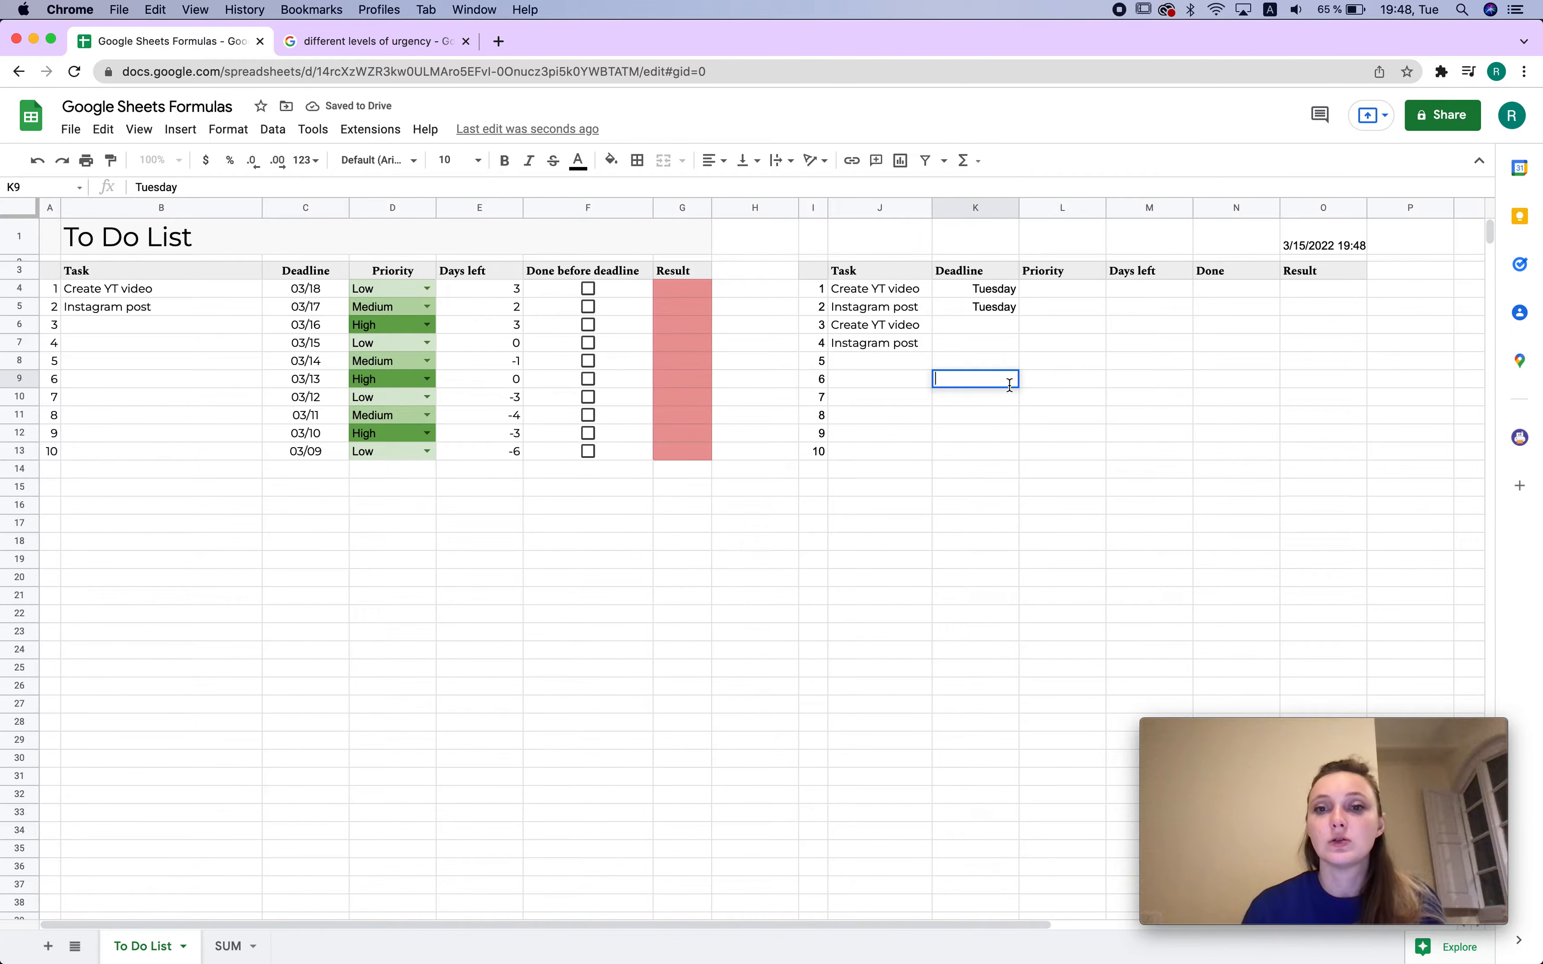
{"action": "left_click", "coordinate": [1034, 379]}
Inspect K4's underlying date once more and look at the available formatting options without changing anything
{"action": "double_click", "coordinate": [976, 292]}
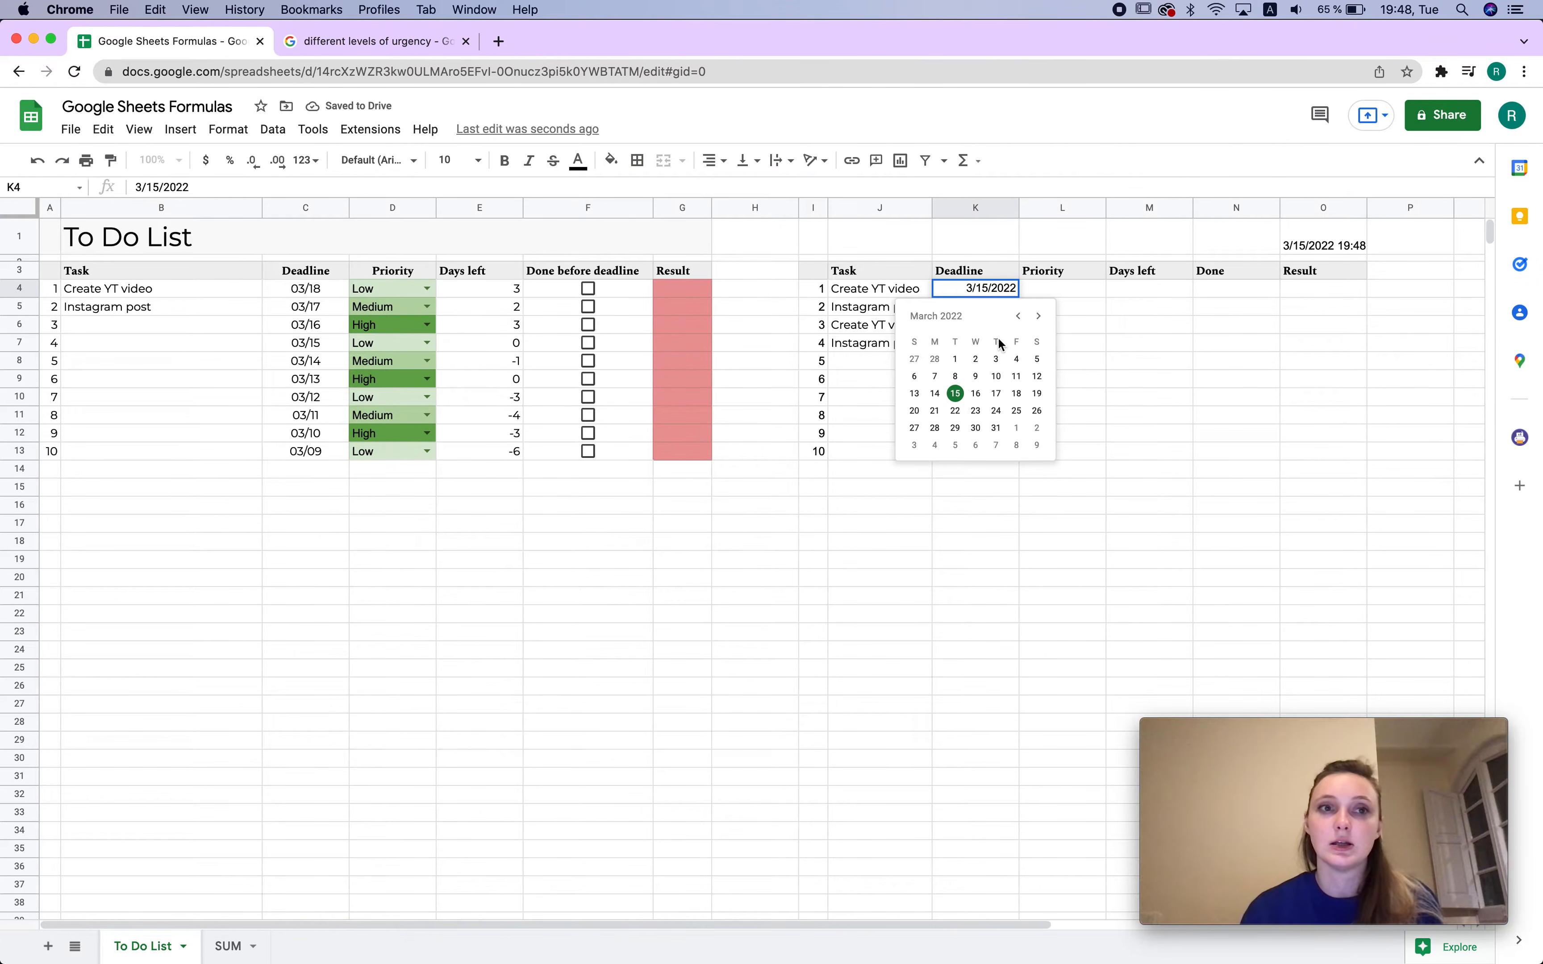
{"action": "left_click", "coordinate": [228, 129]}
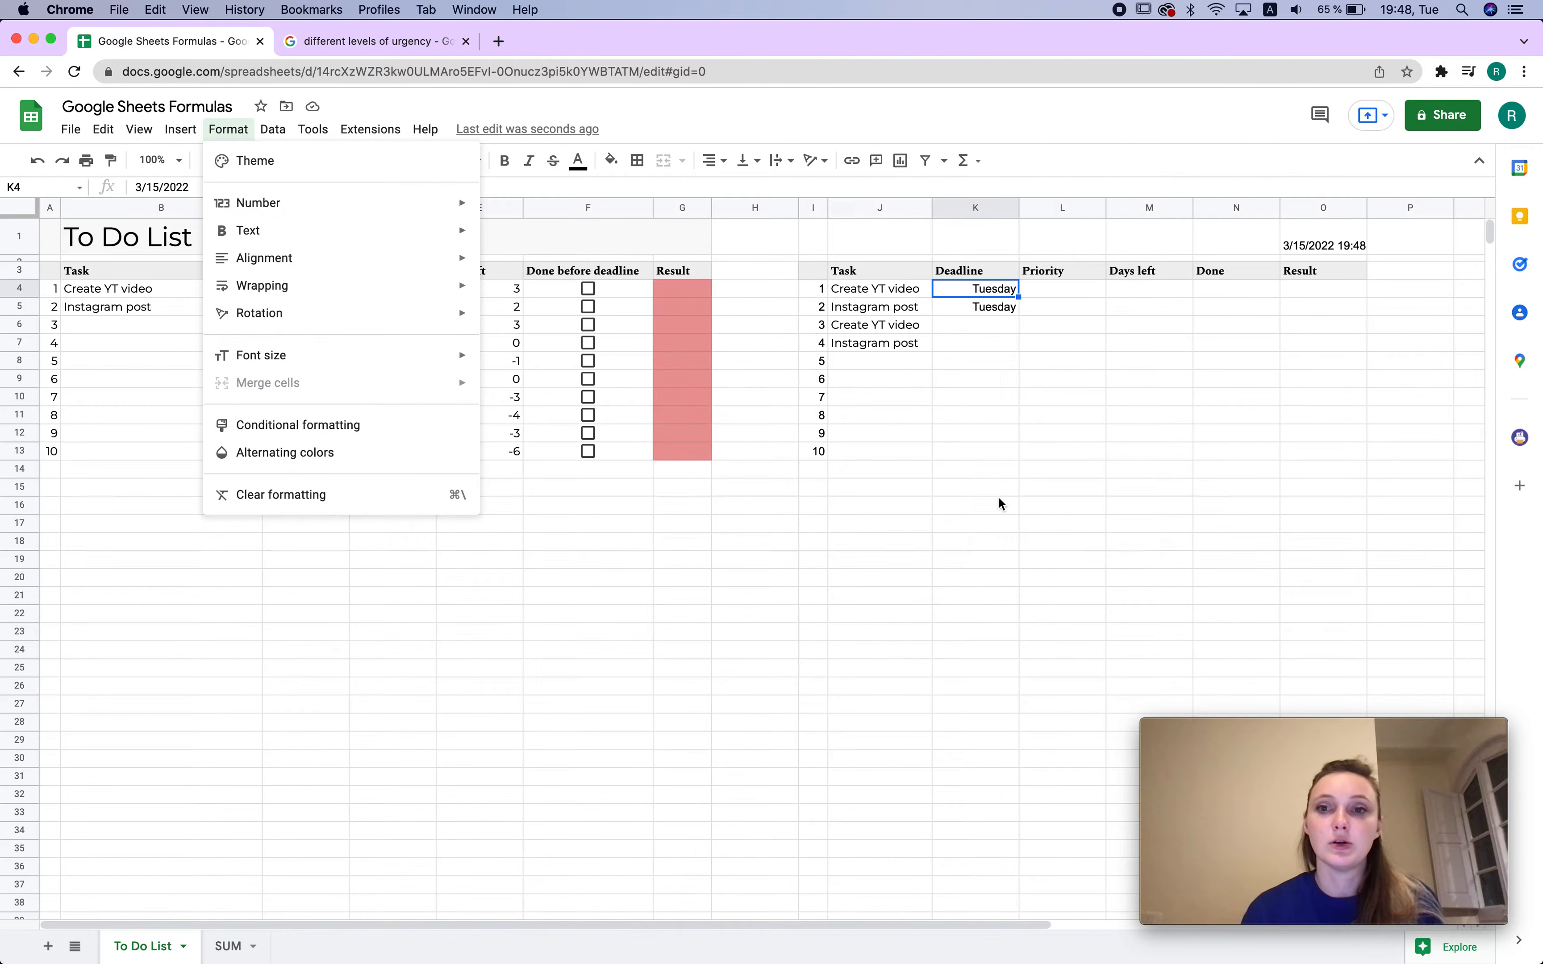
{"action": "left_click", "coordinate": [1256, 509]}
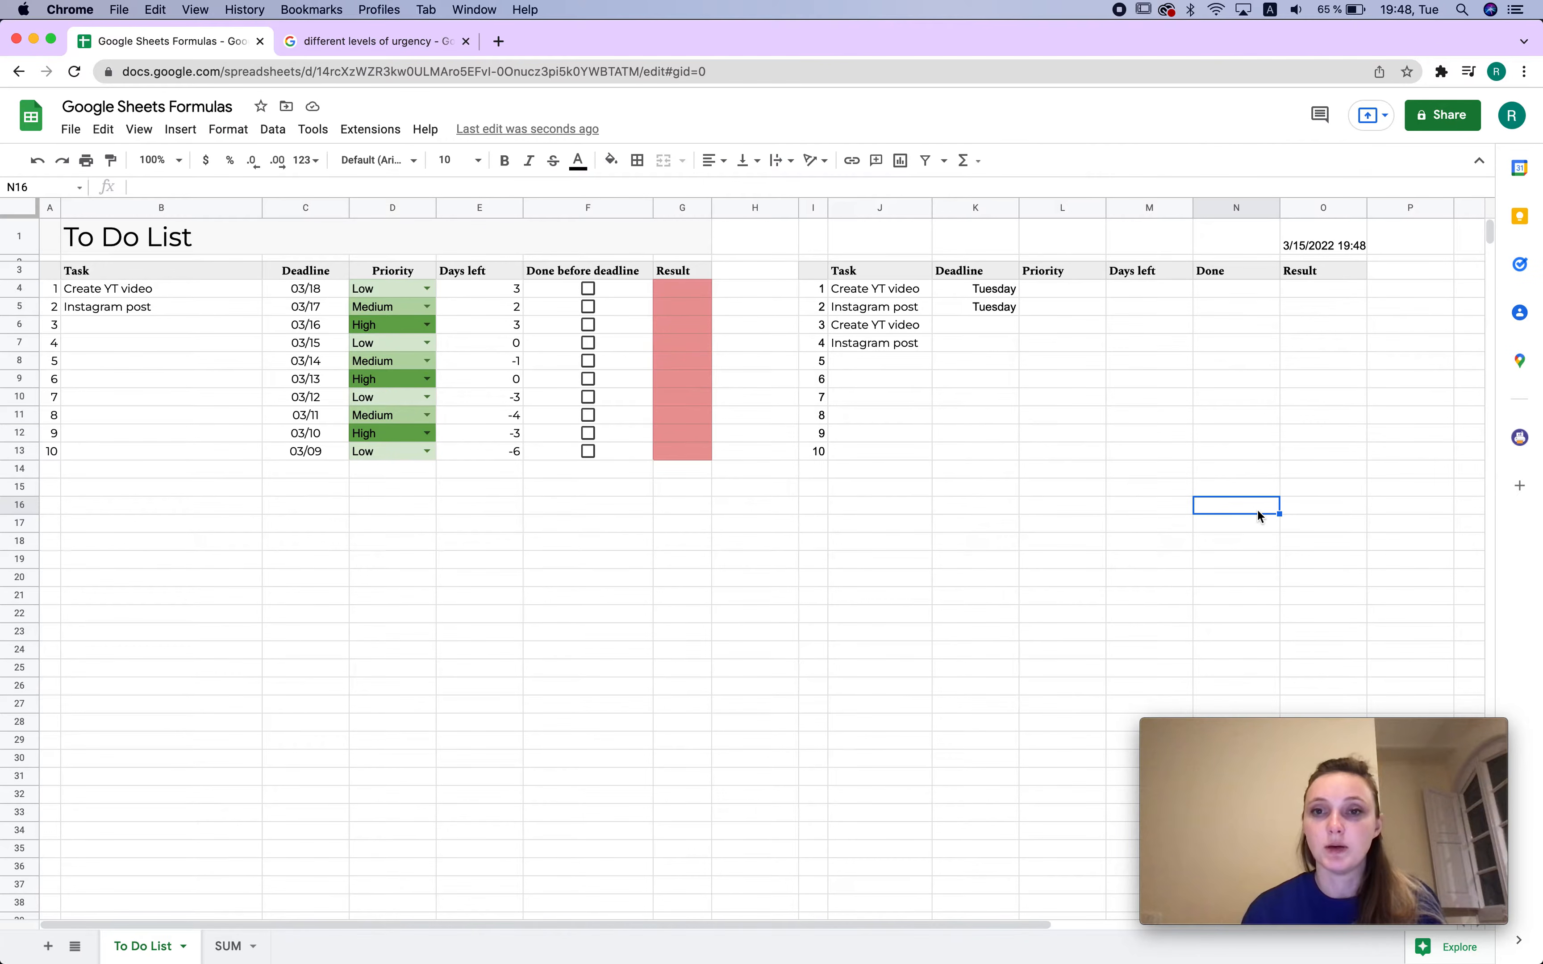
Fill the identical deadlines of K4:K5 down through K13
{"action": "left_click", "coordinate": [1001, 293]}
{"action": "left_click_drag", "start_coordinate": [998, 293], "coordinate": [1009, 450]}
{"action": "left_click", "coordinate": [1131, 451]}
{"action": "left_click_drag", "start_coordinate": [999, 312], "coordinate": [998, 459]}
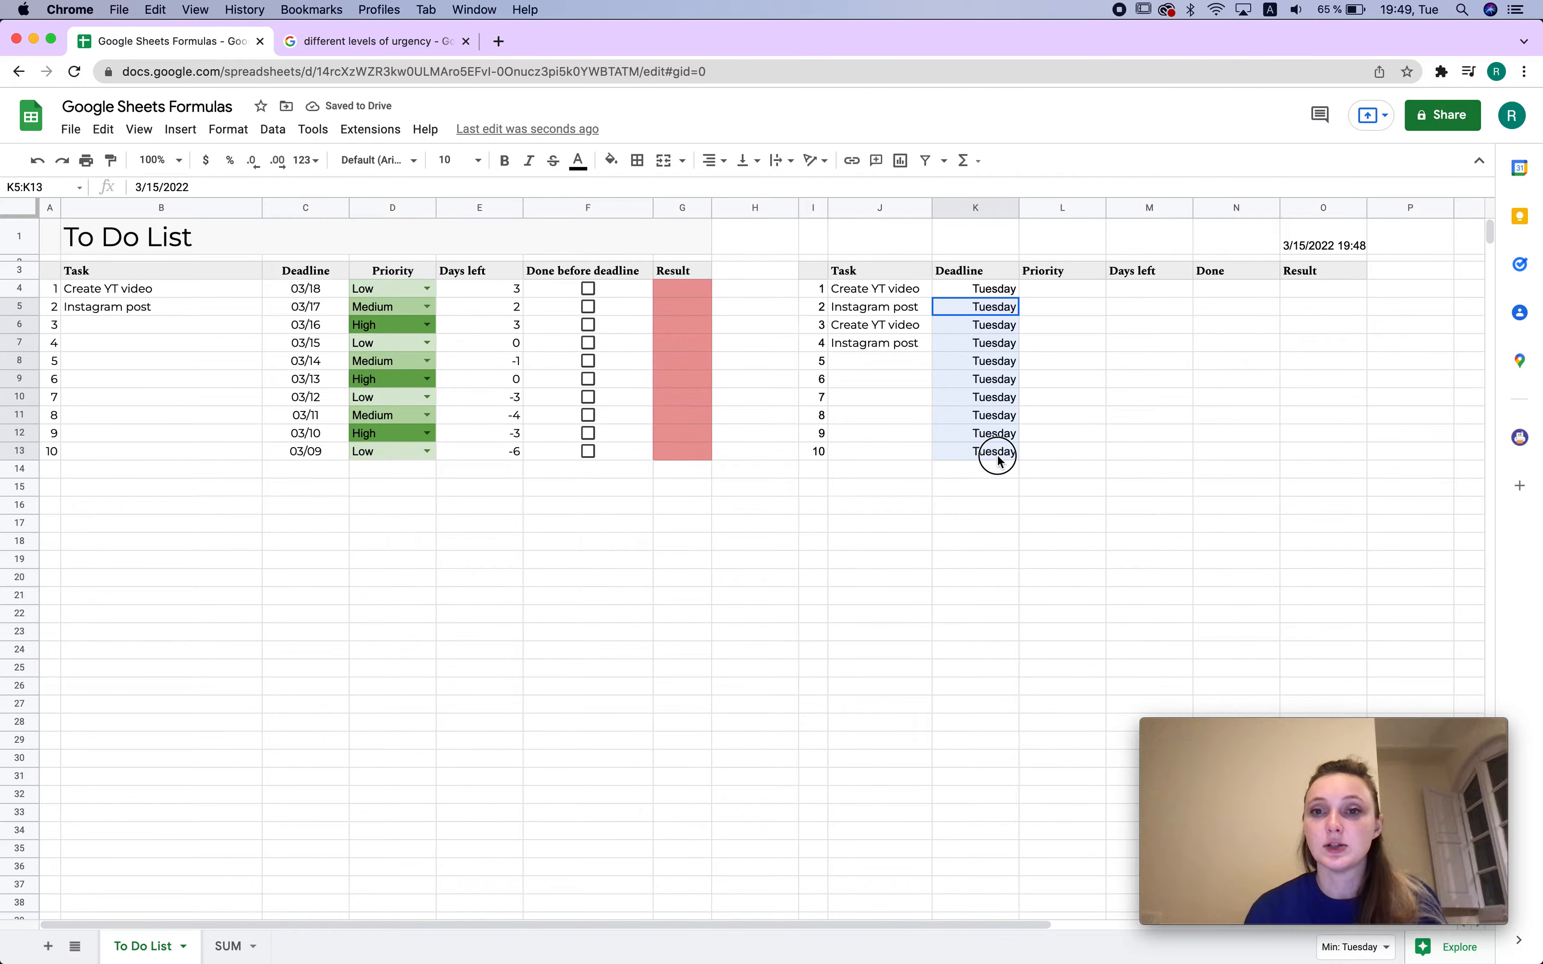
Set the second task's deadline in K5 to March 16, 2022 and extend the date series from K4:K5 down to K13
{"action": "double_click", "coordinate": [992, 309]}
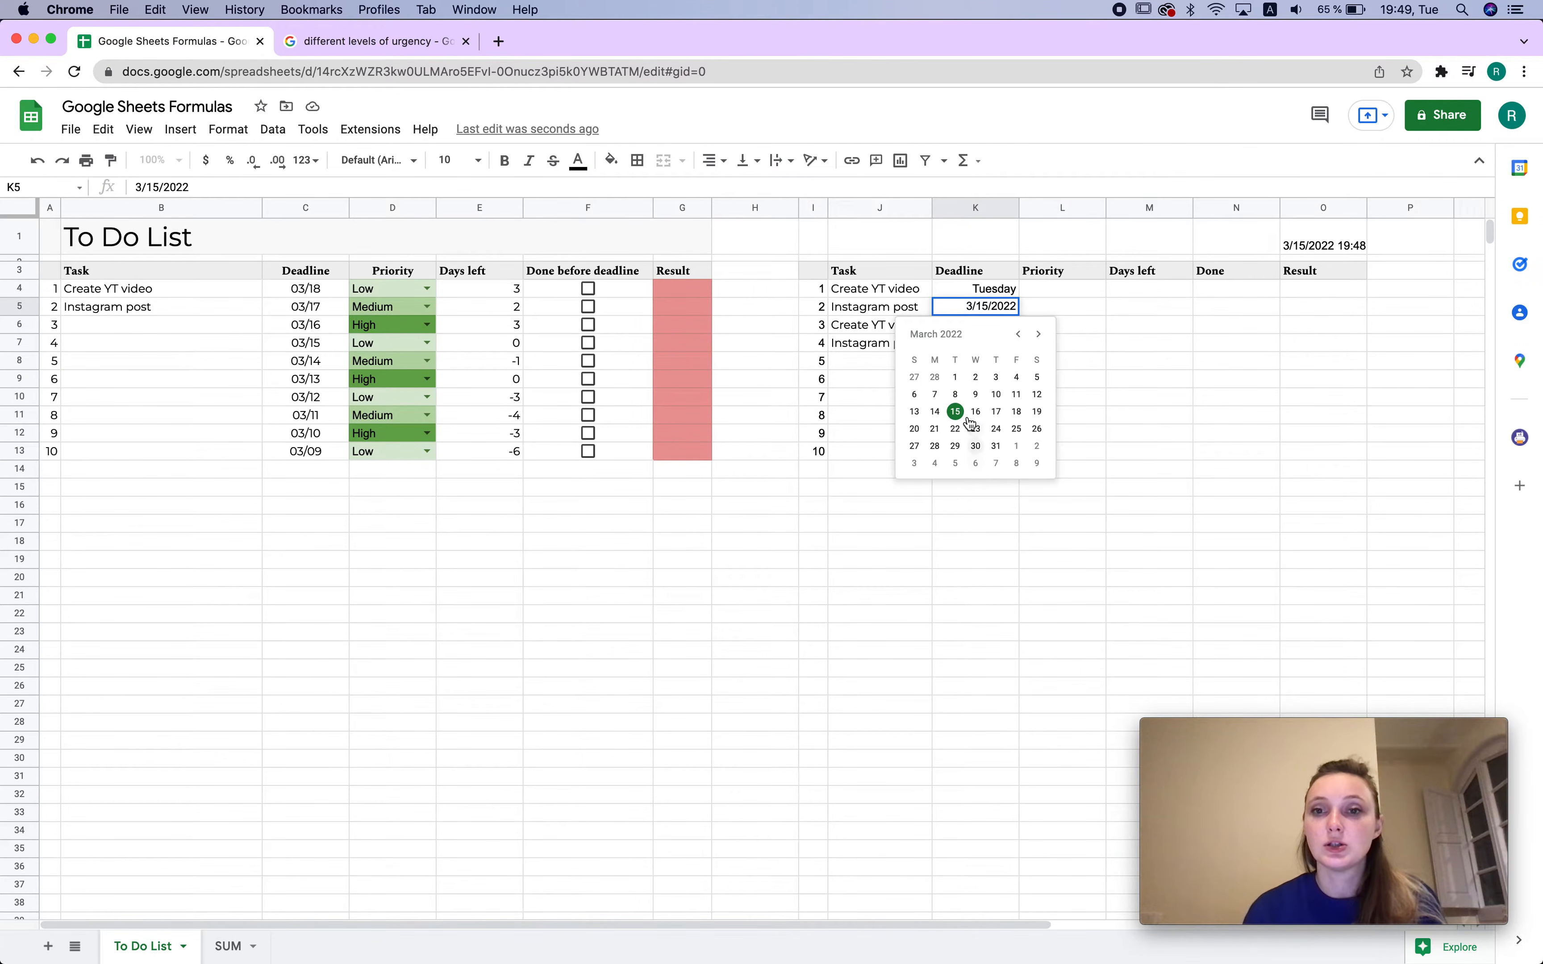
{"action": "left_click", "coordinate": [975, 411]}
{"action": "left_click", "coordinate": [1150, 397]}
{"action": "left_click_drag", "start_coordinate": [996, 295], "coordinate": [1019, 456]}
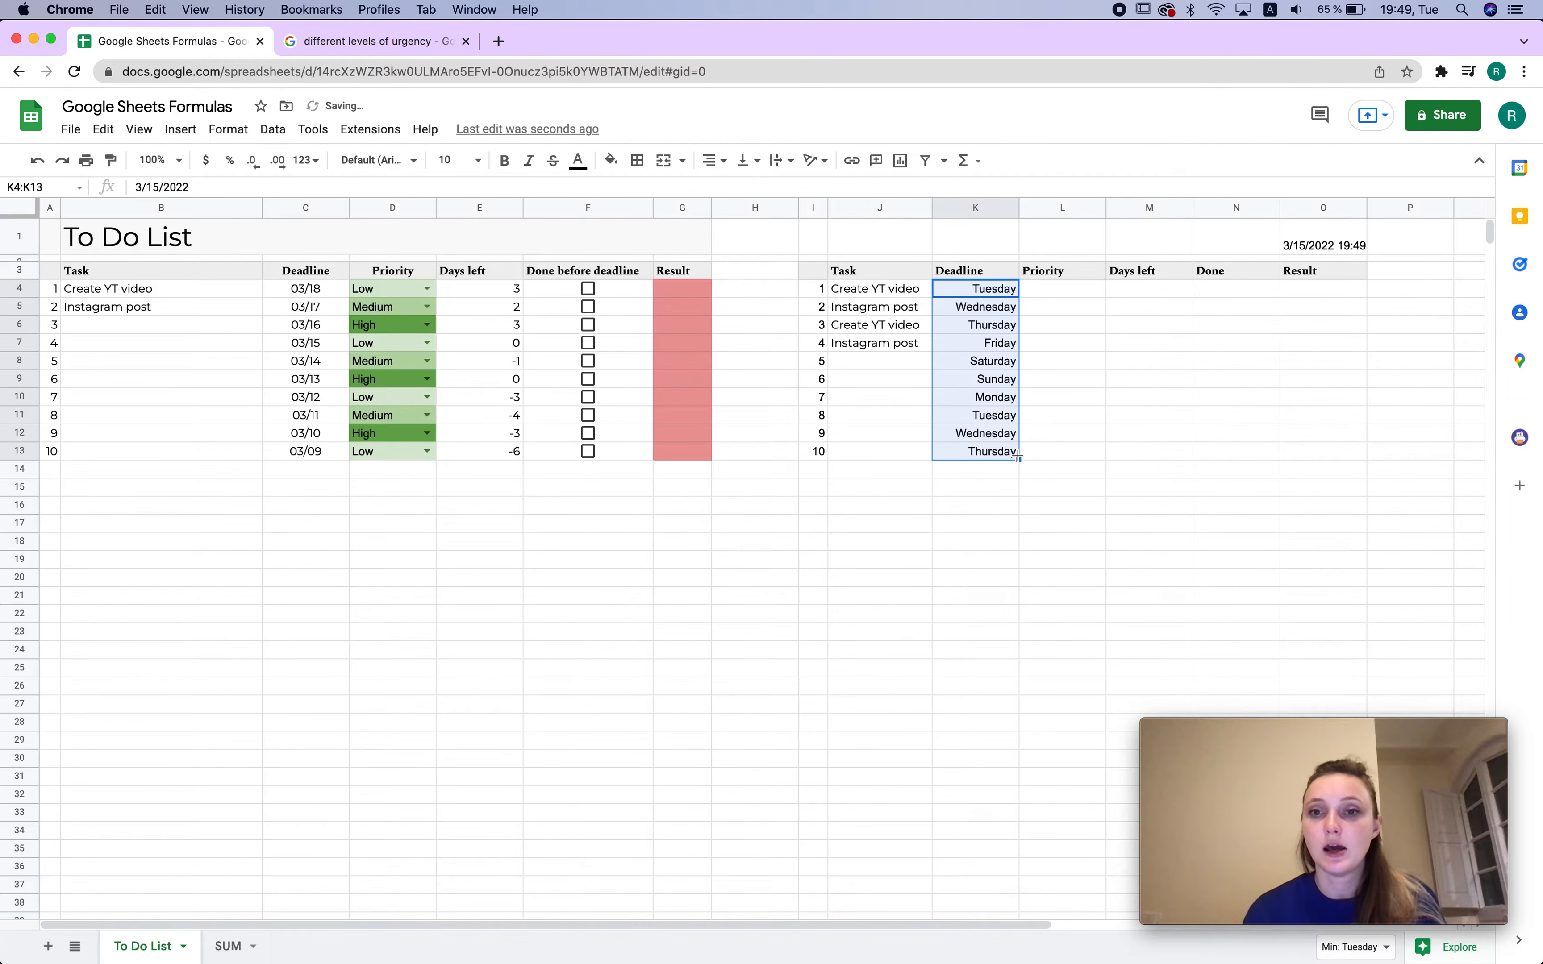
{"action": "left_click", "coordinate": [1084, 415]}
Try the plain text Friday as the third task's deadline in K6 and inspect how the cell treats it
{"action": "left_click", "coordinate": [1004, 328]}
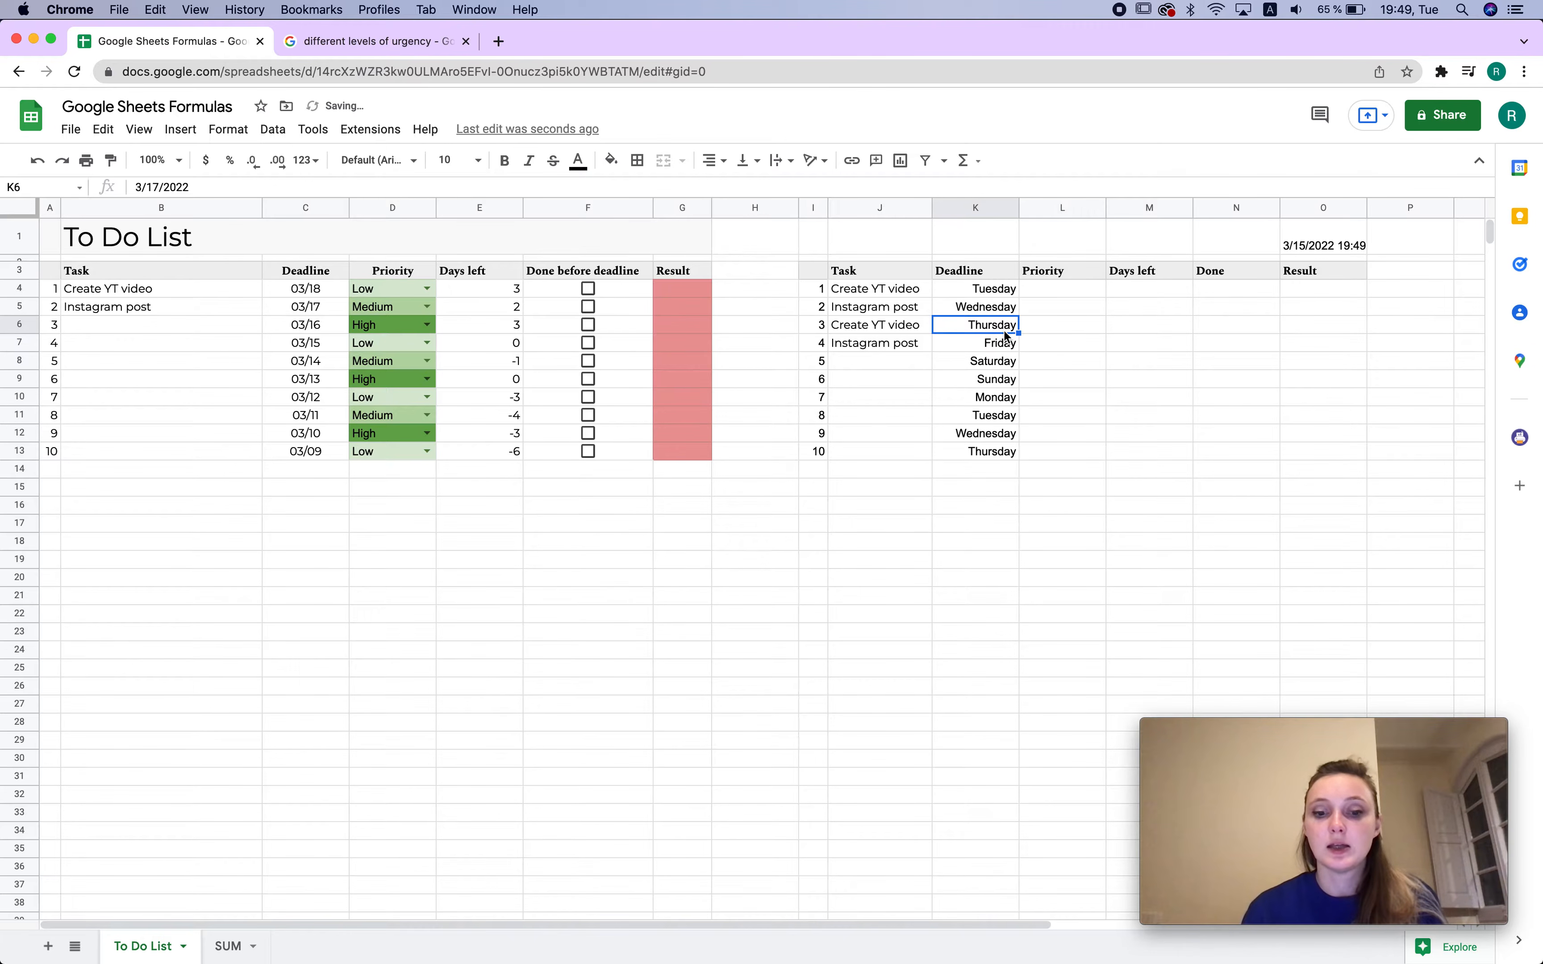
{"action": "type", "text": "Frid"}
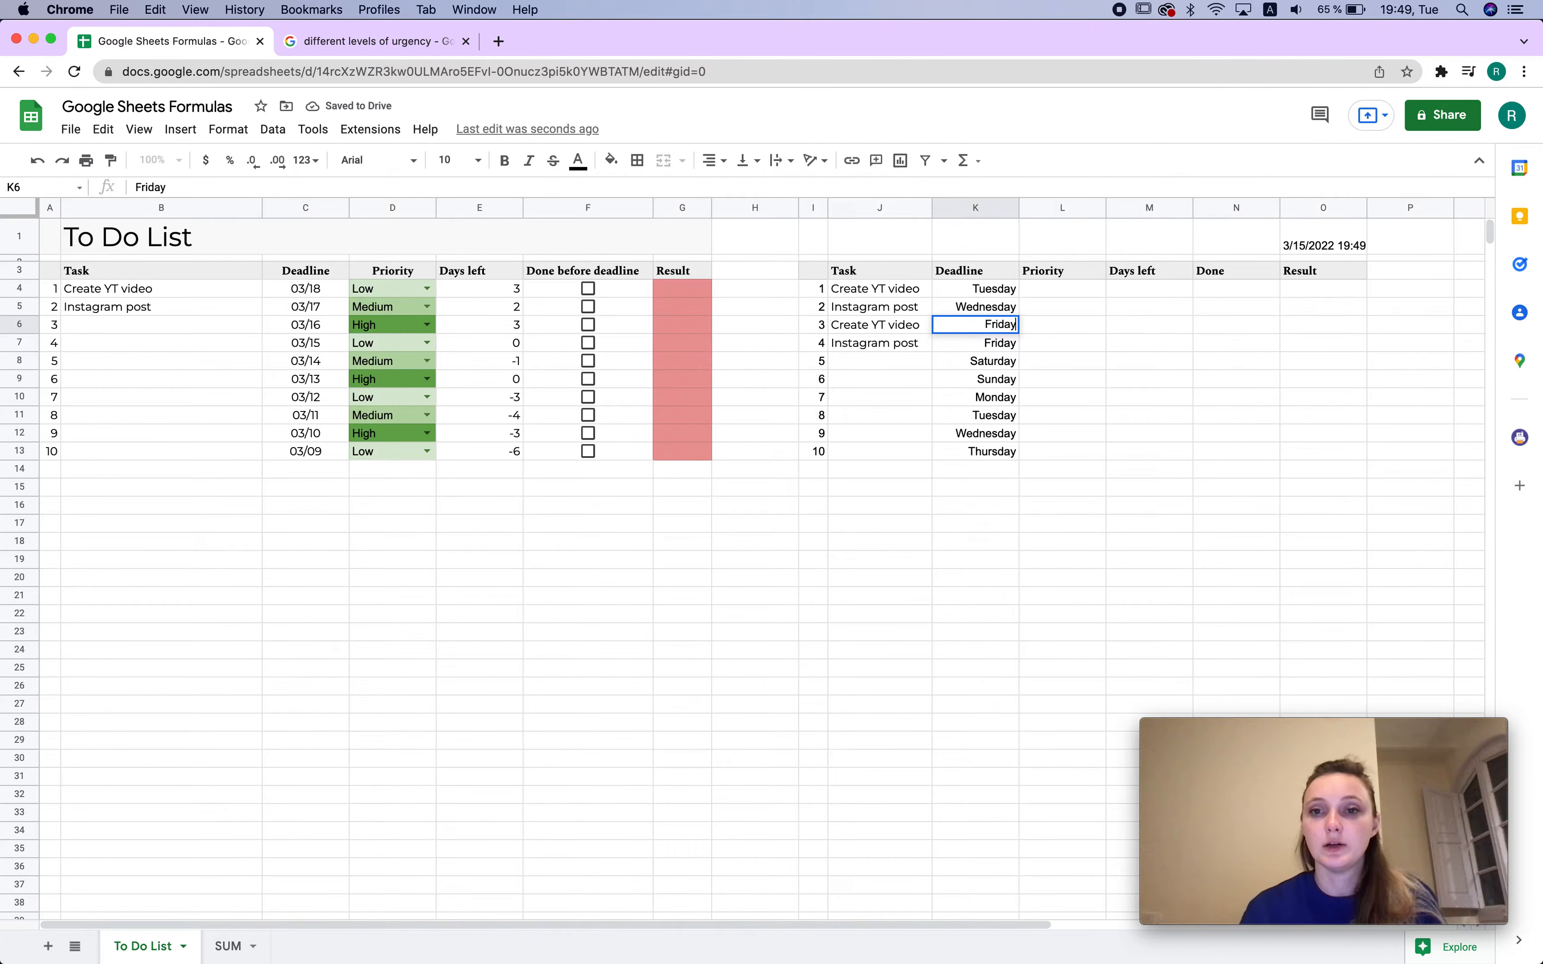
{"action": "left_click", "coordinate": [1147, 392]}
{"action": "double_click", "coordinate": [987, 328]}
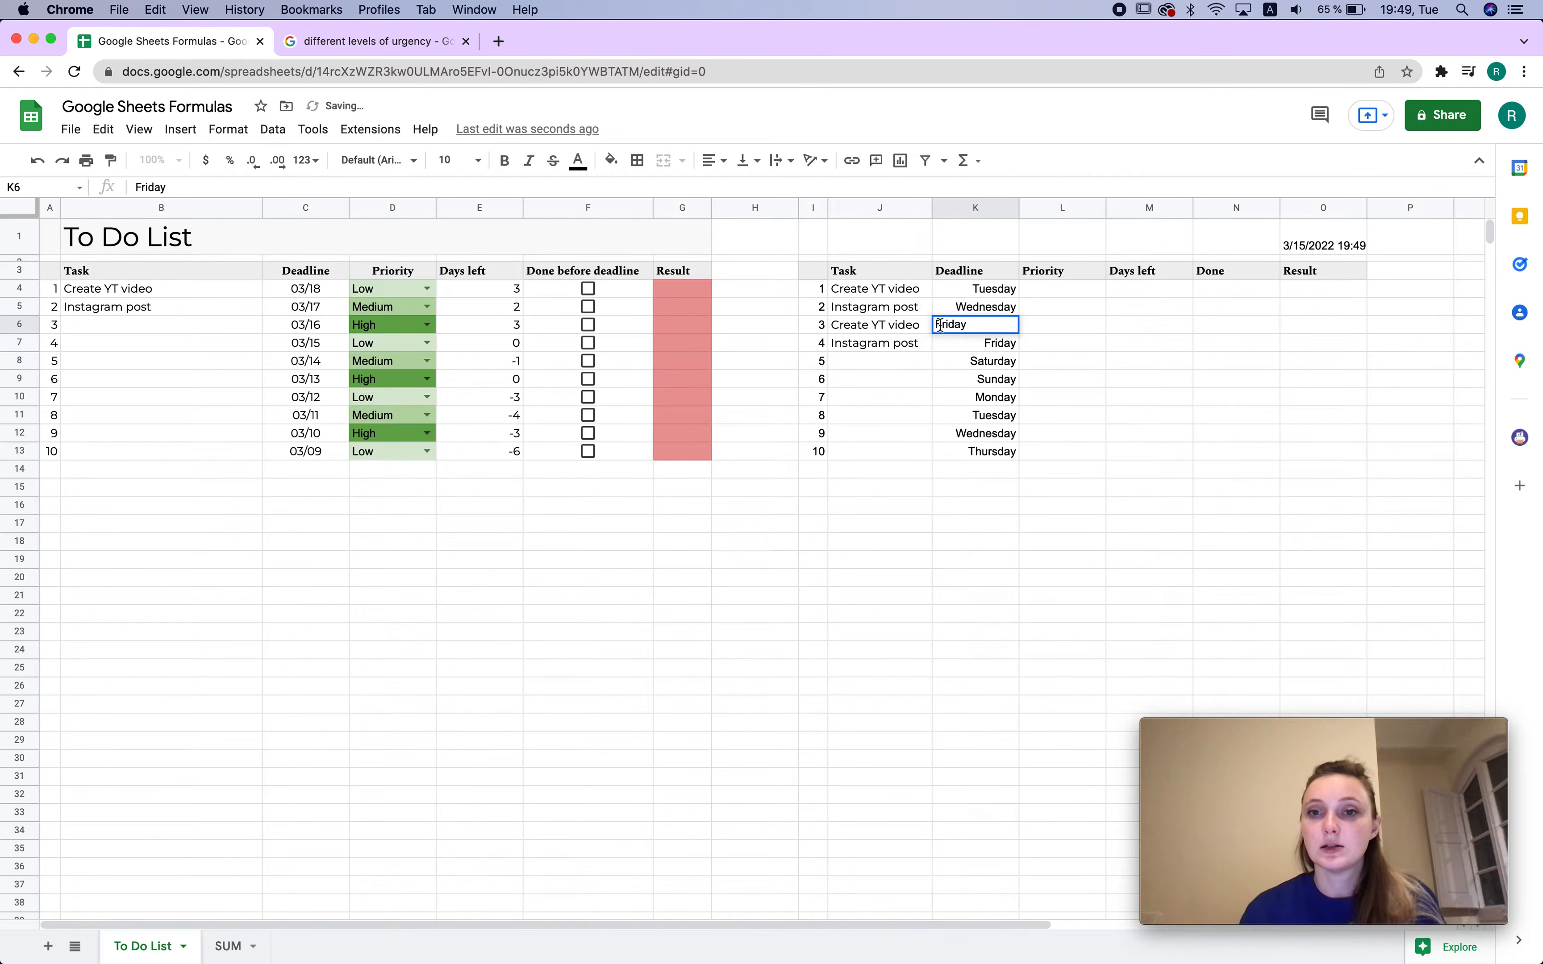
{"action": "left_click", "coordinate": [1118, 324]}
{"action": "left_click", "coordinate": [948, 327]}
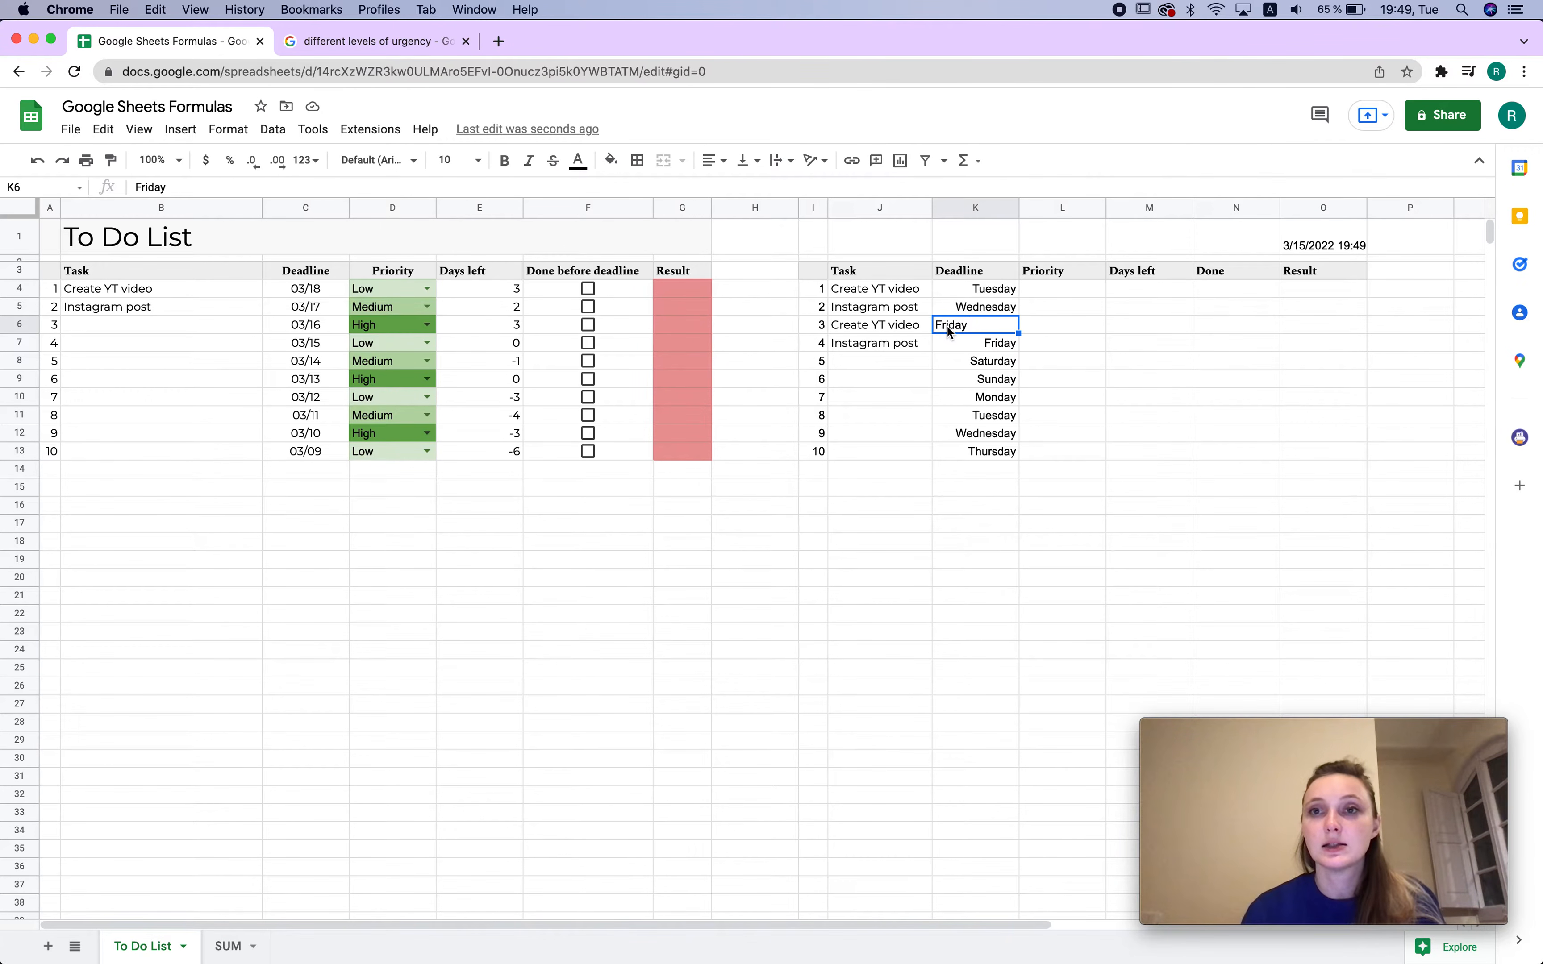
{"action": "left_click", "coordinate": [1117, 336]}
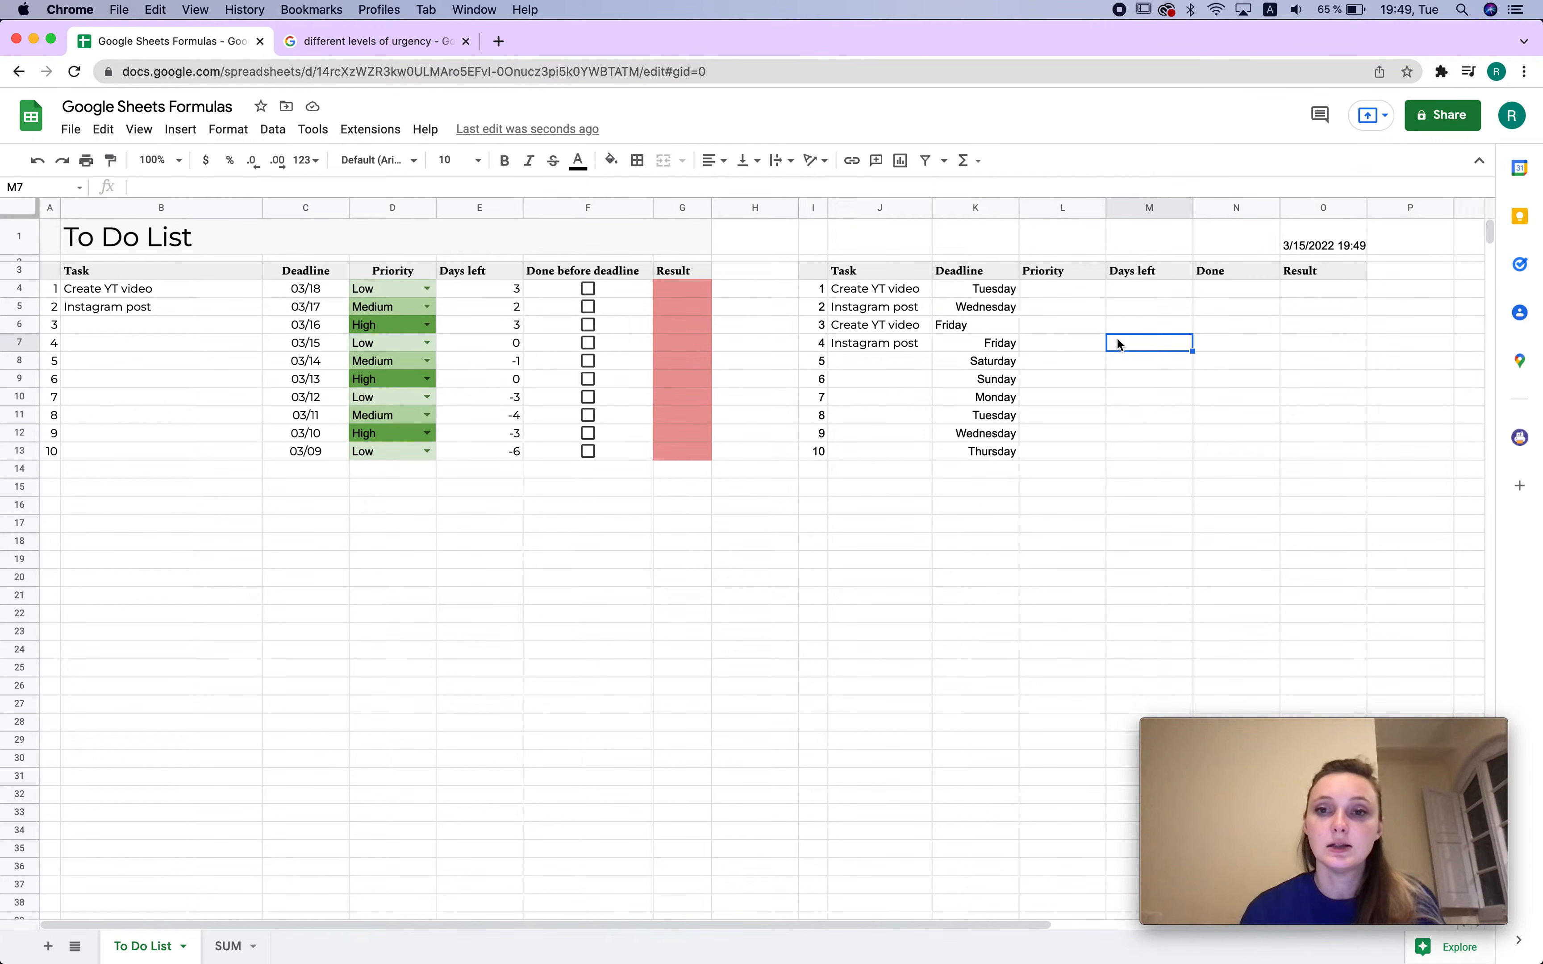
Check today's full date in the system clock for comparison with the deadline in K6
{"action": "left_click", "coordinate": [1000, 326]}
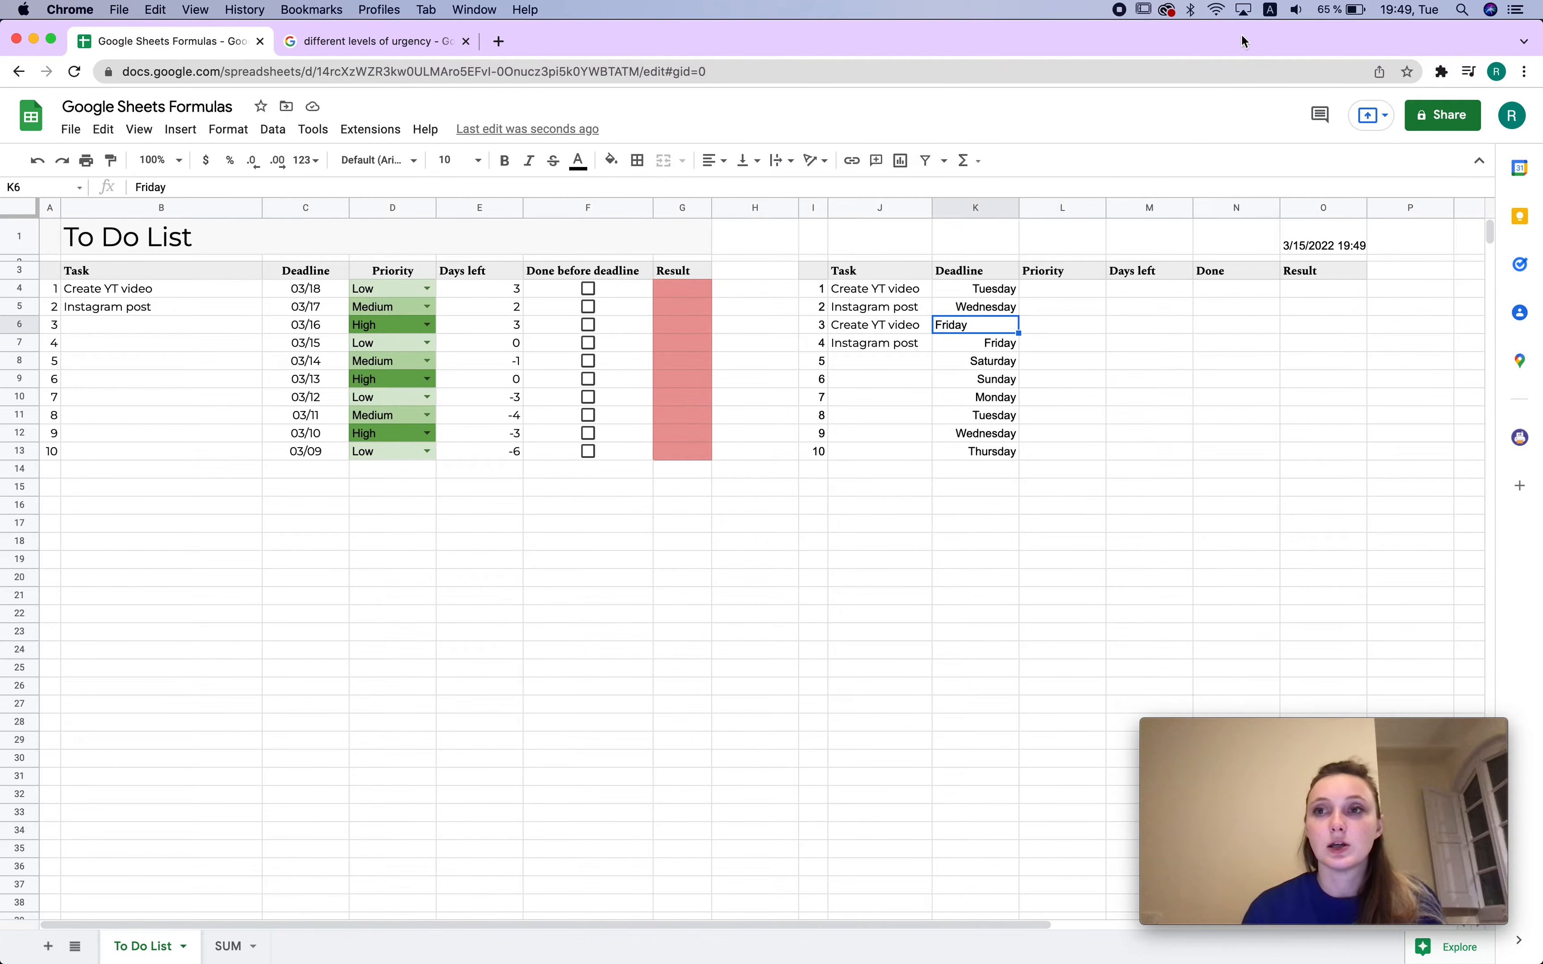
{"action": "left_click", "coordinate": [1430, 8]}
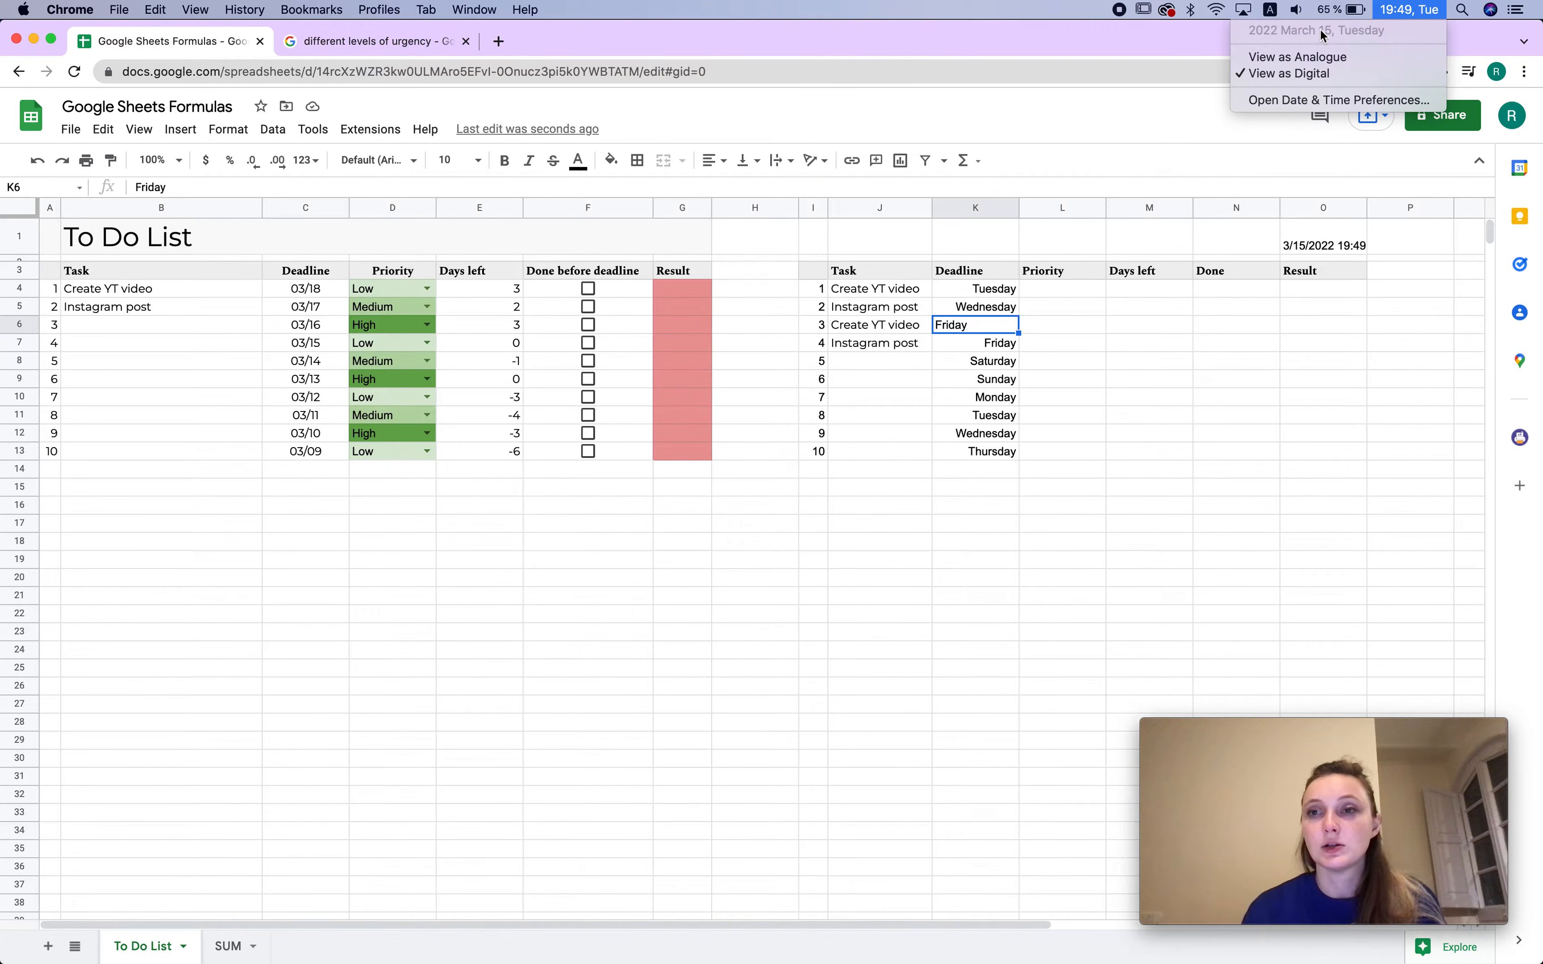
{"action": "left_click", "coordinate": [1052, 364]}
Enter 03/17 as the third task's deadline in K6 and open its date picker to check the date
{"action": "double_click", "coordinate": [988, 328]}
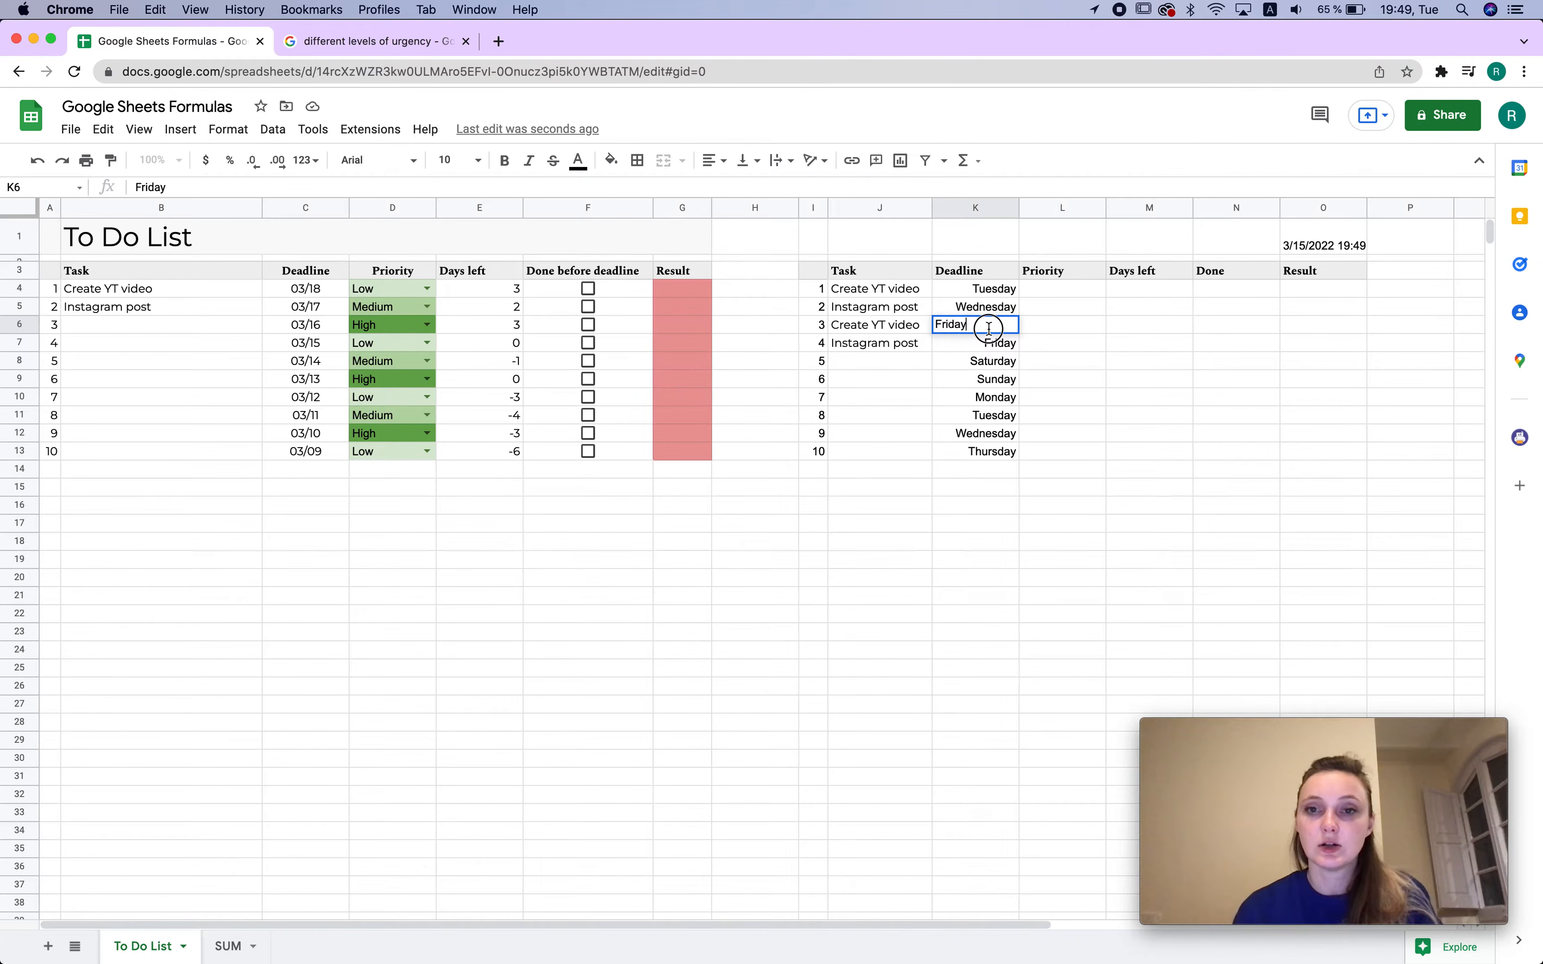
{"action": "double_click", "coordinate": [989, 329]}
{"action": "type", "text": "03/17"}
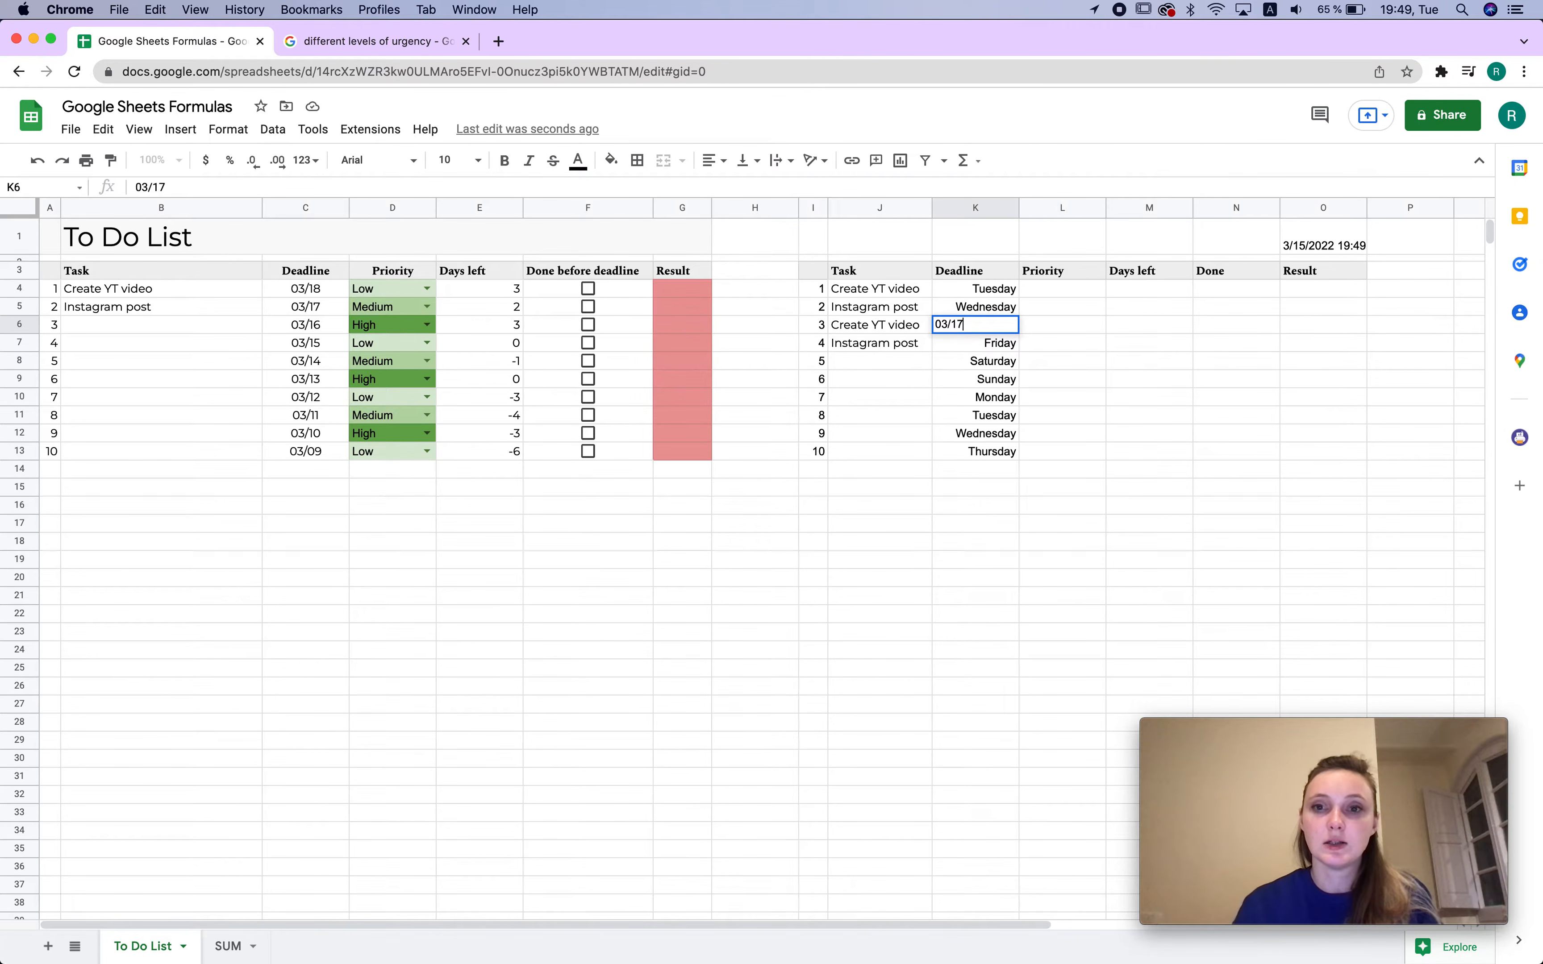
{"action": "key", "text": "Return"}
{"action": "double_click", "coordinate": [966, 325]}
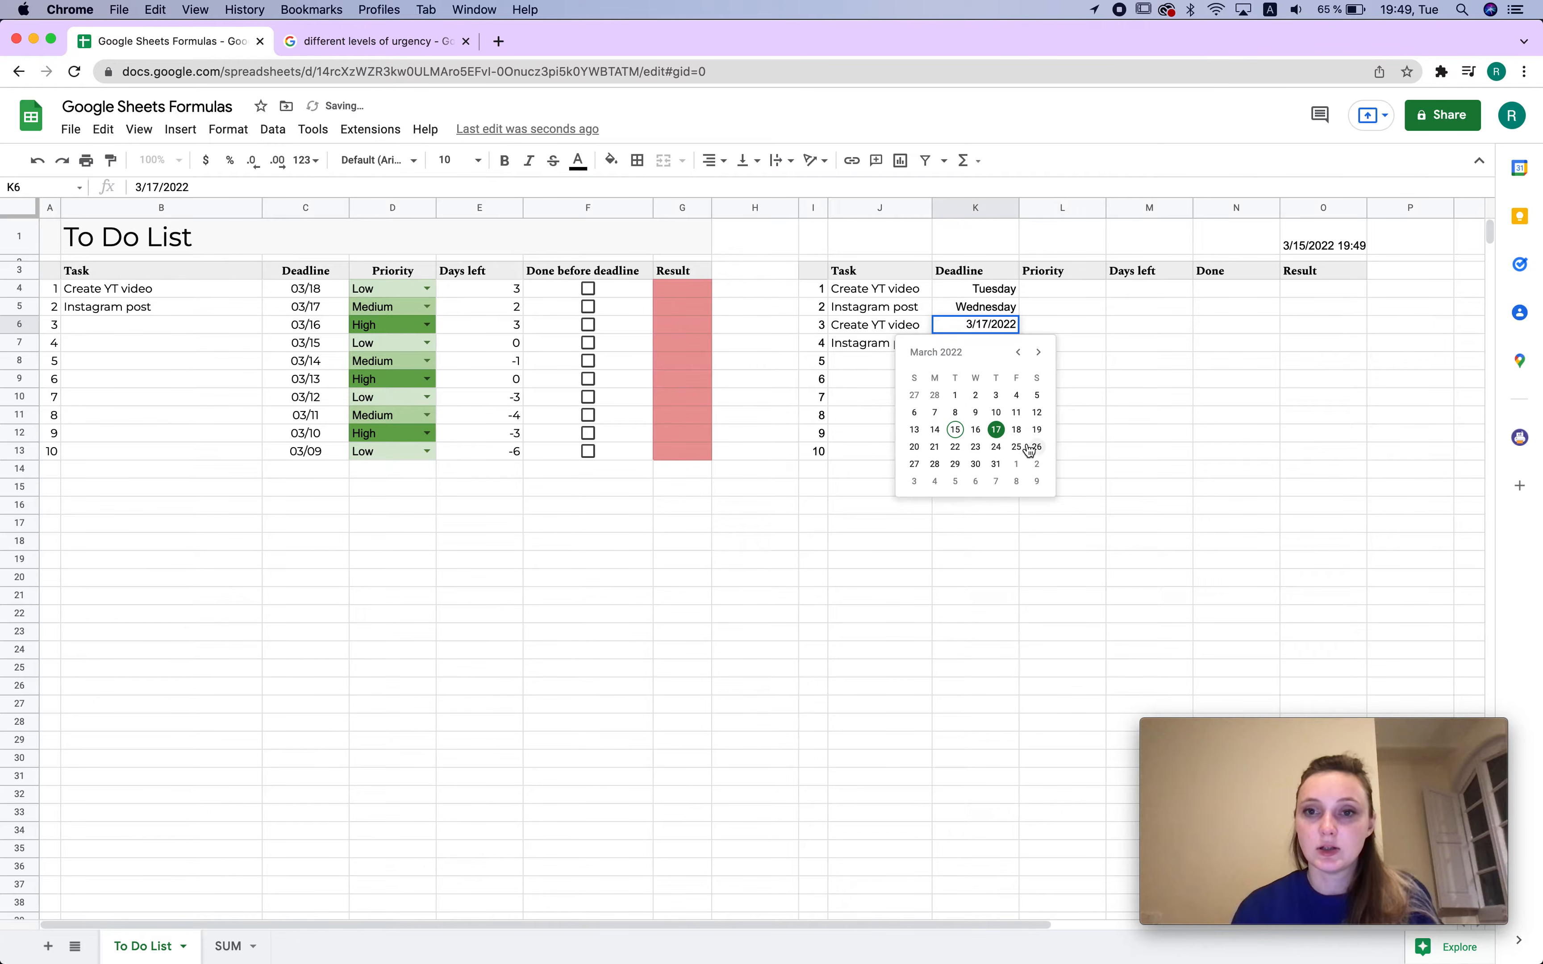
Change the third task's deadline in K6 to March 18, 2022 and format the cell to display the weekday name
{"action": "left_click", "coordinate": [1017, 429]}
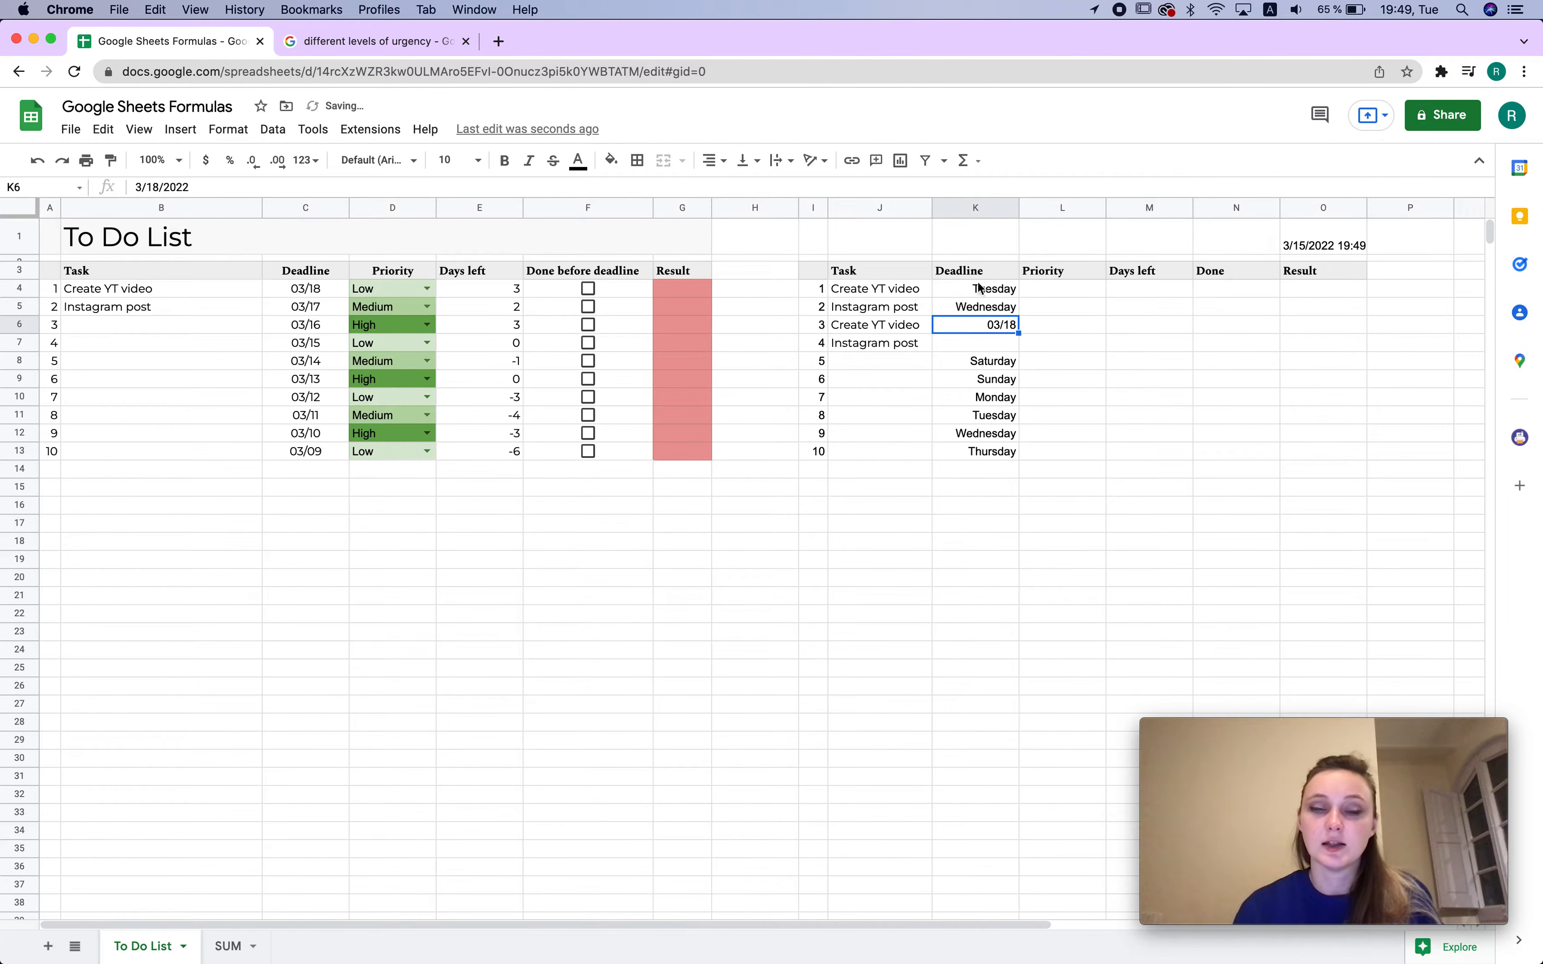
{"action": "left_click", "coordinate": [228, 129]}
{"action": "mouse_move", "coordinate": [311, 218]}
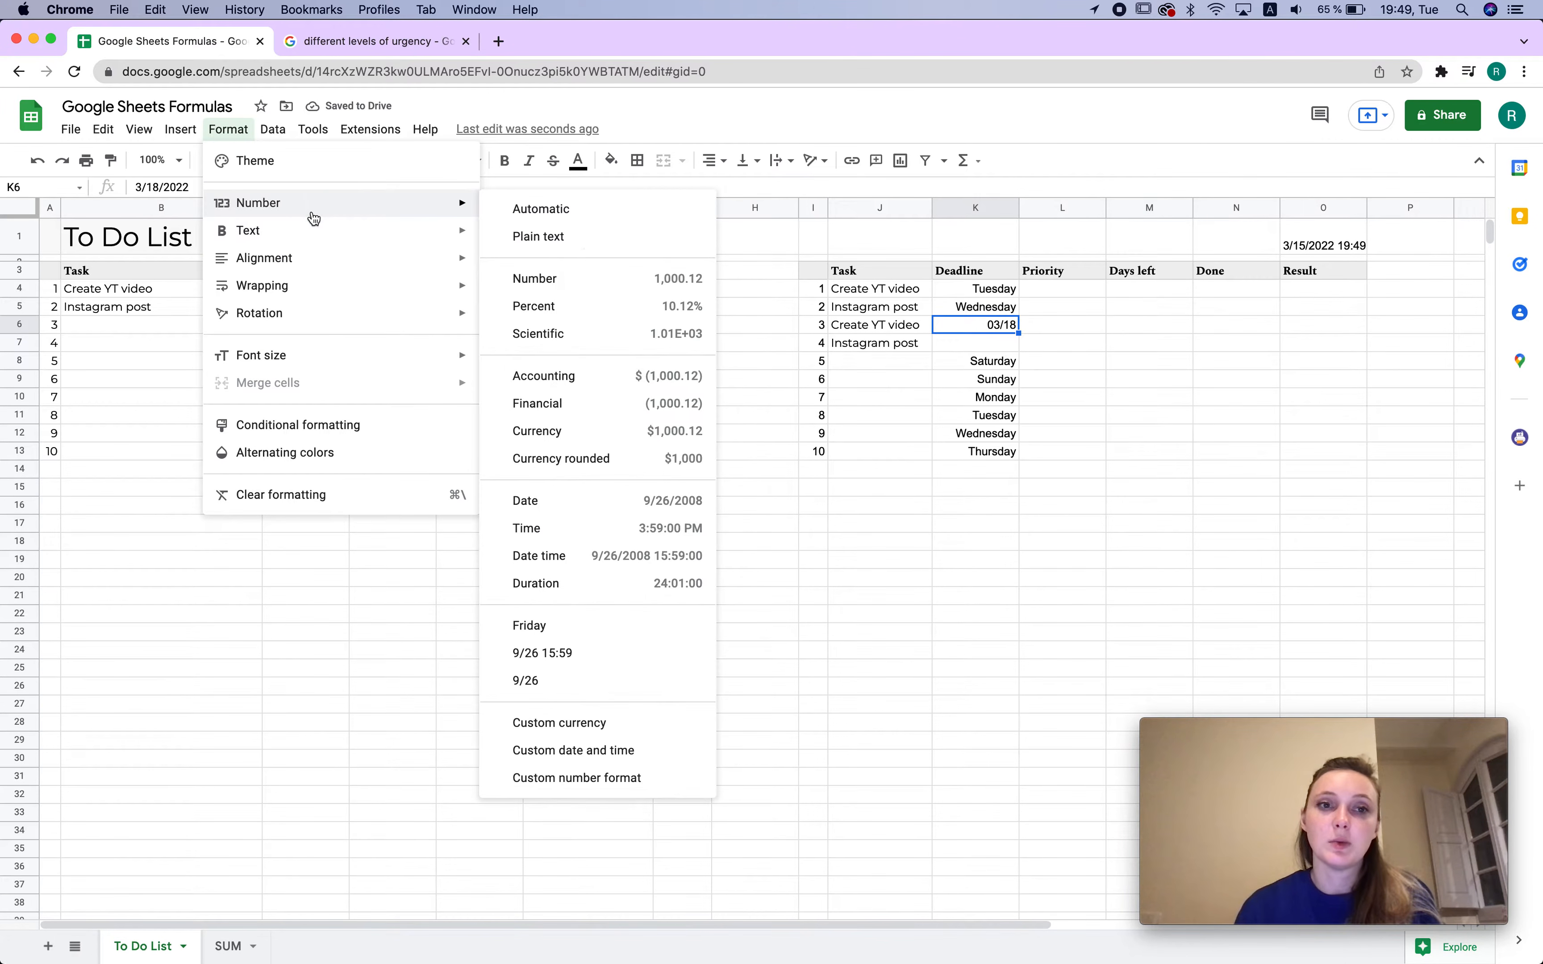
{"action": "left_click", "coordinate": [636, 761]}
{"action": "left_click", "coordinate": [959, 322]}
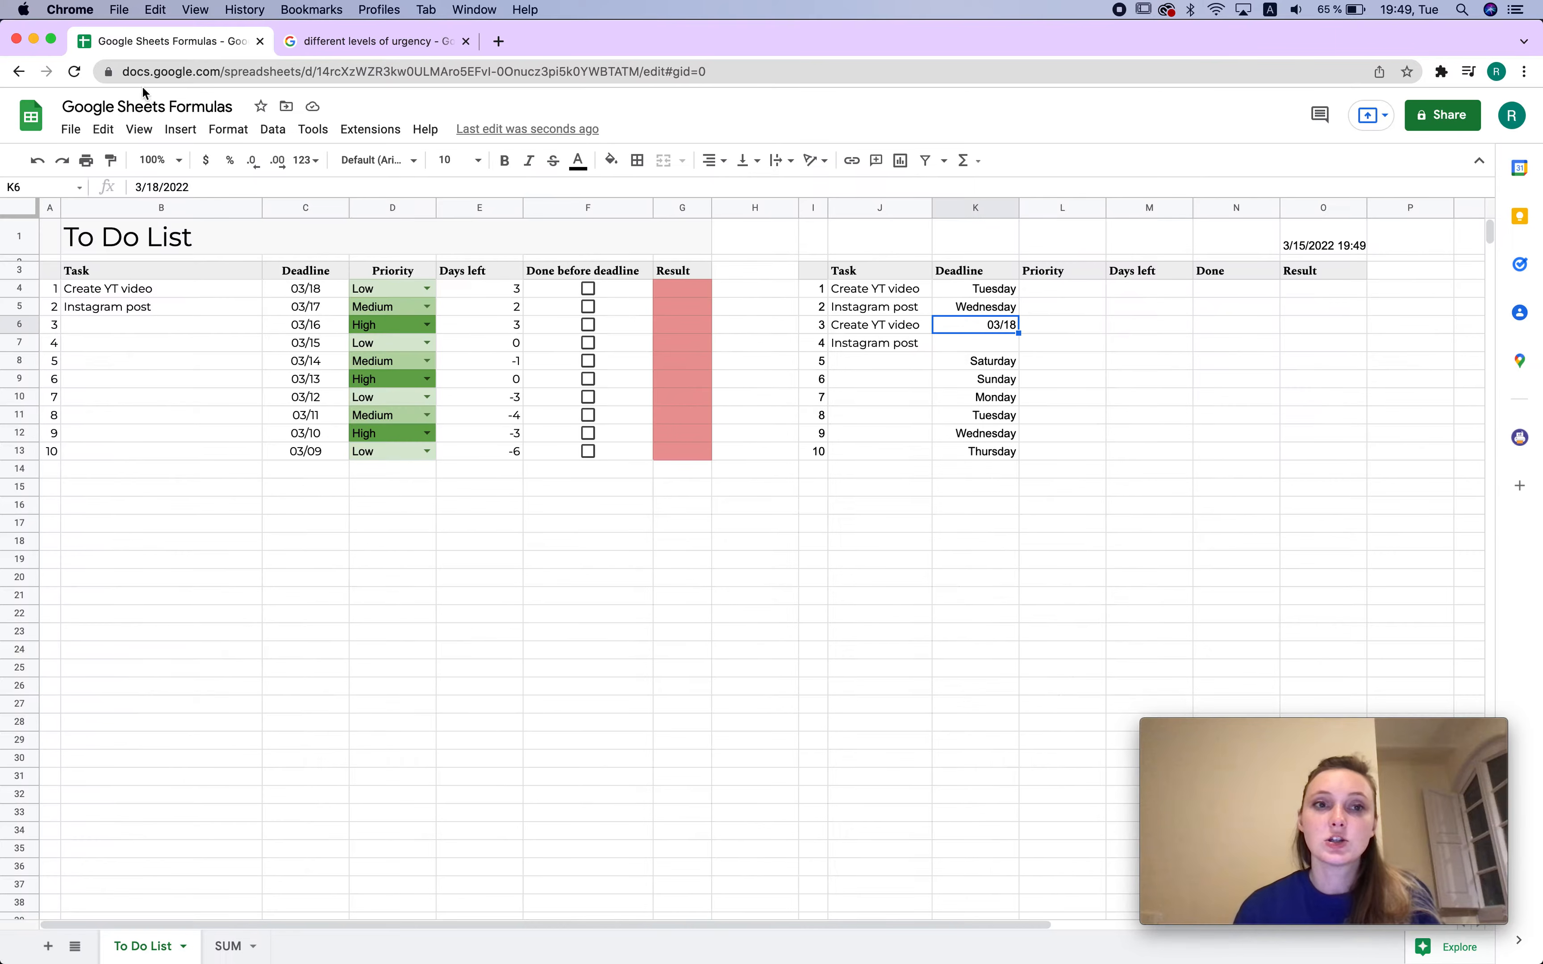
{"action": "left_click", "coordinate": [228, 129]}
{"action": "mouse_move", "coordinate": [286, 203]}
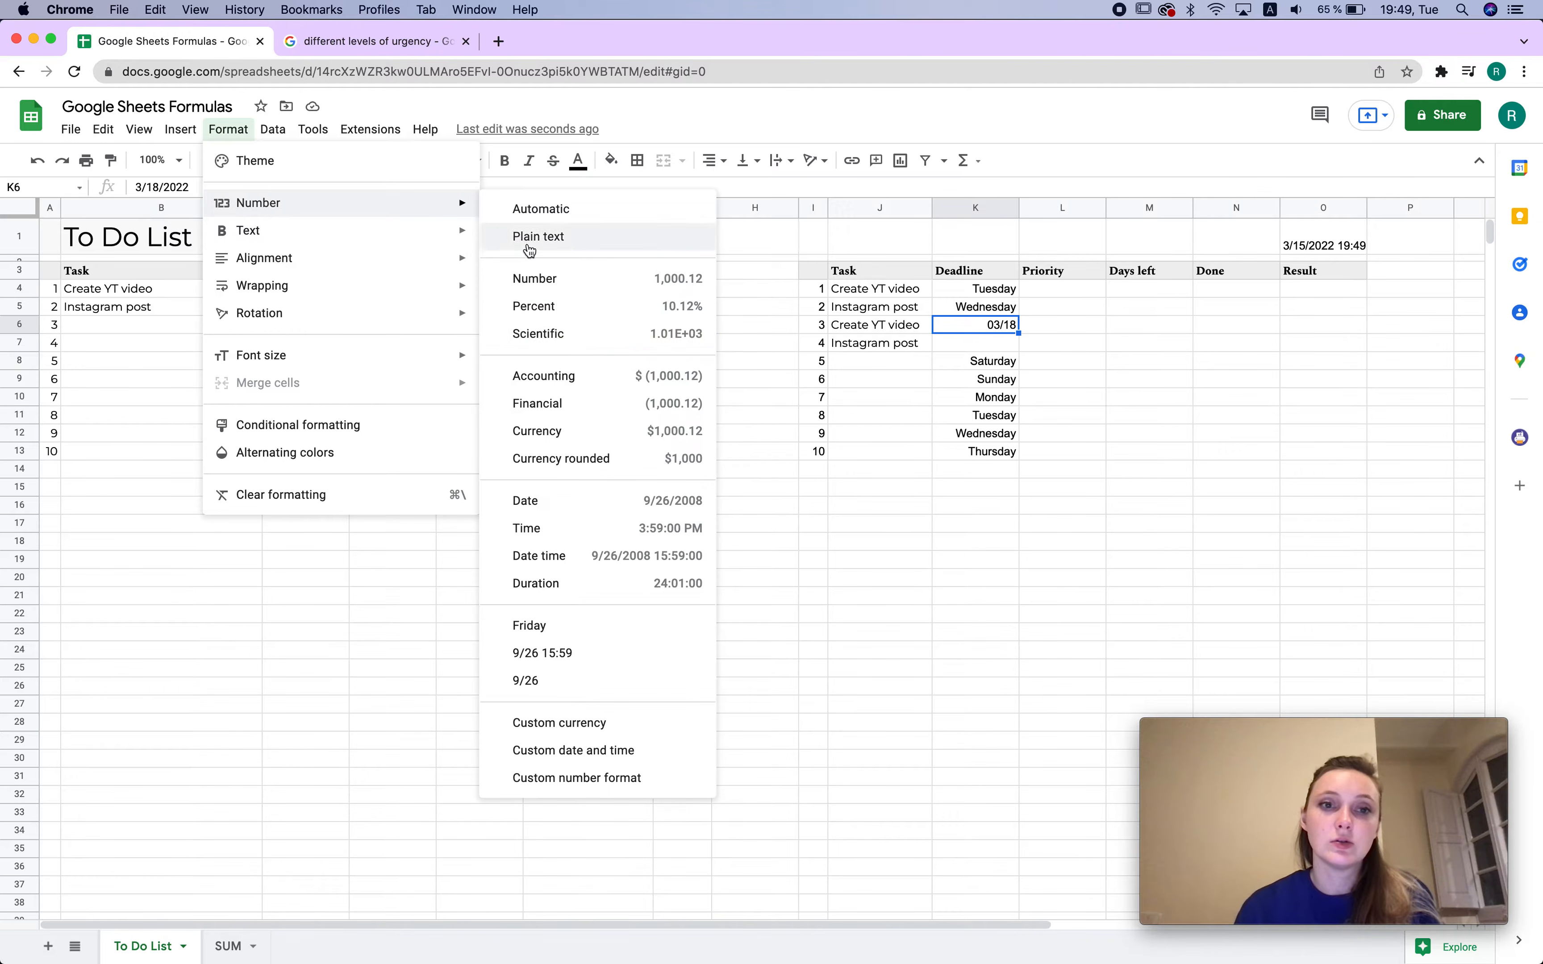
{"action": "left_click", "coordinate": [531, 628]}
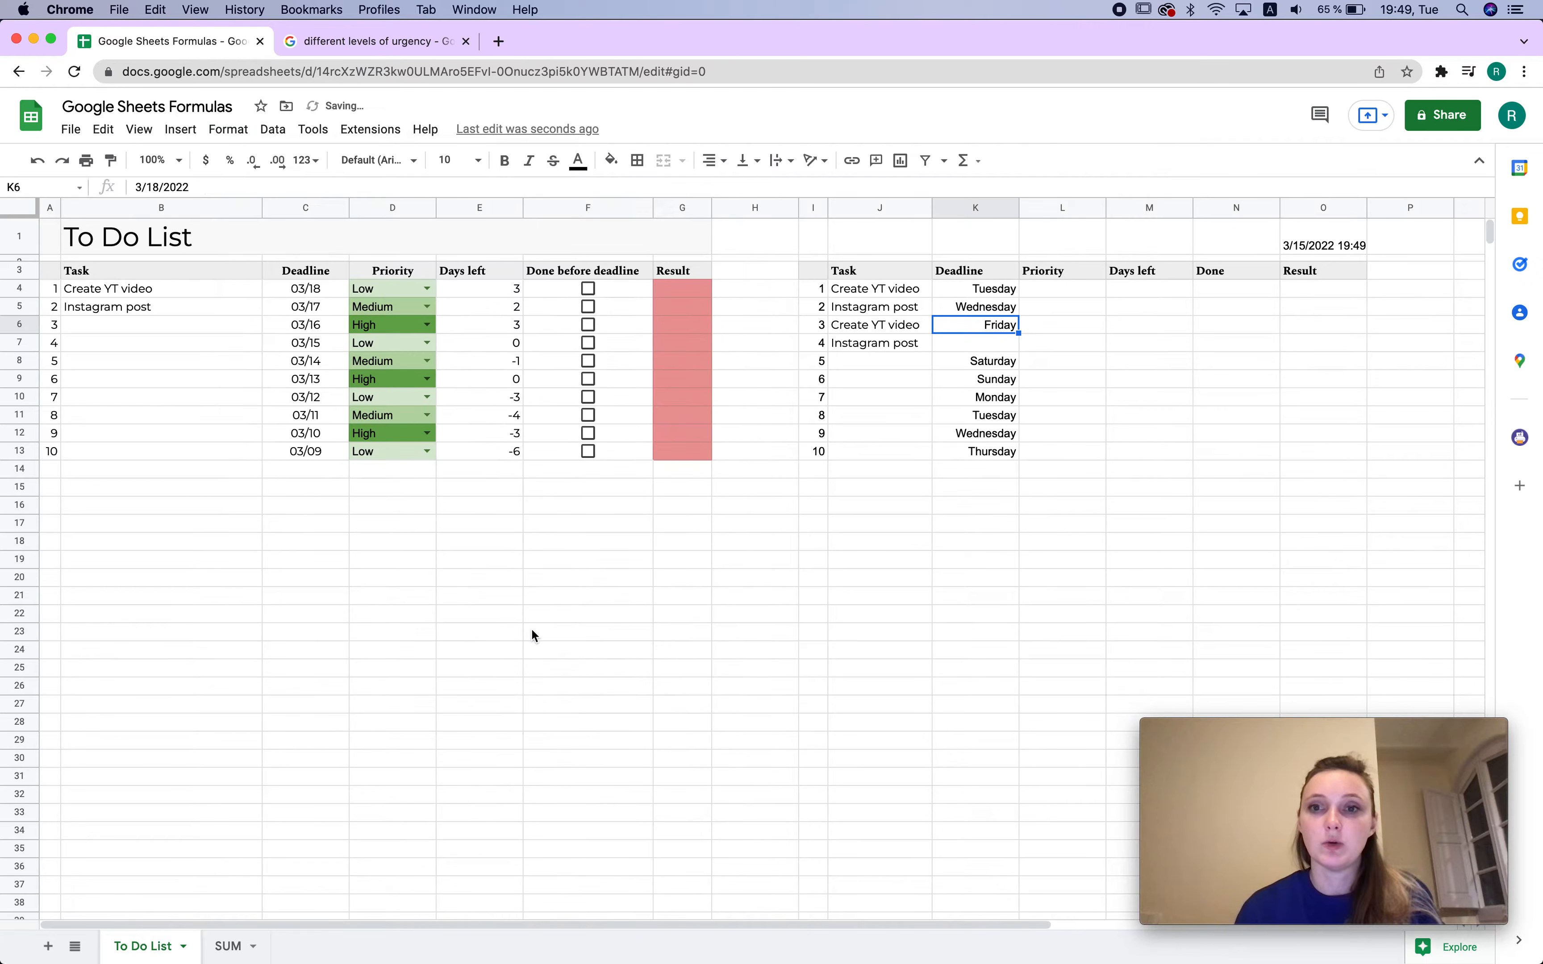
{"action": "left_click", "coordinate": [1164, 472]}
Extend the weekday deadline series from K5:K6 down to K13
{"action": "left_click", "coordinate": [1007, 307]}
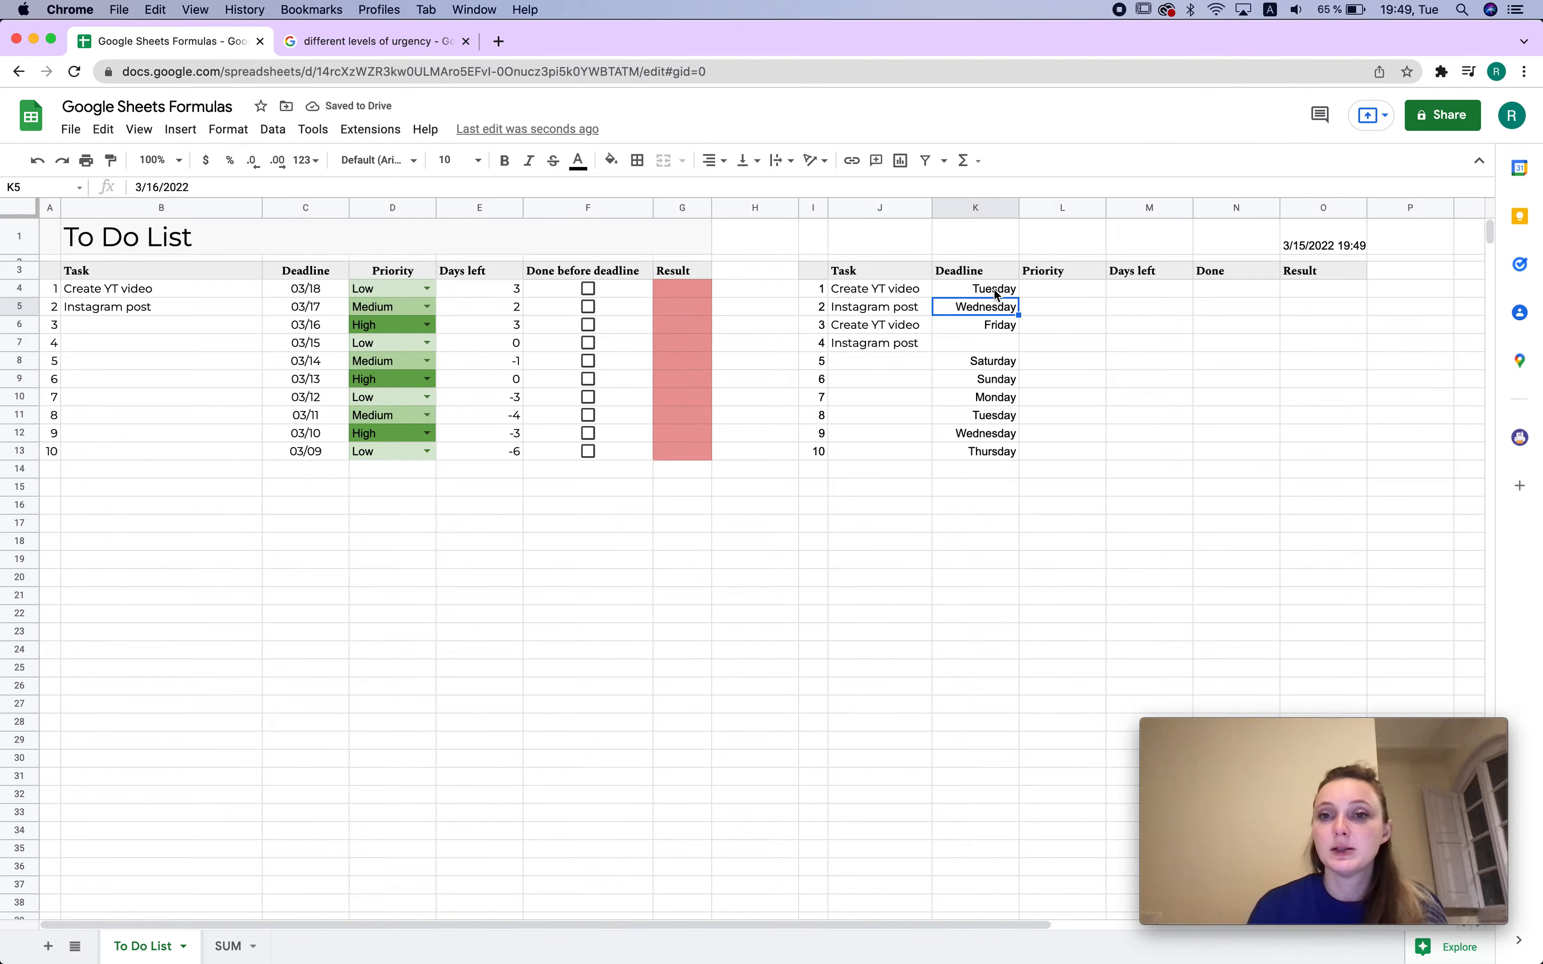
{"action": "left_click_drag", "start_coordinate": [992, 312], "coordinate": [1019, 451]}
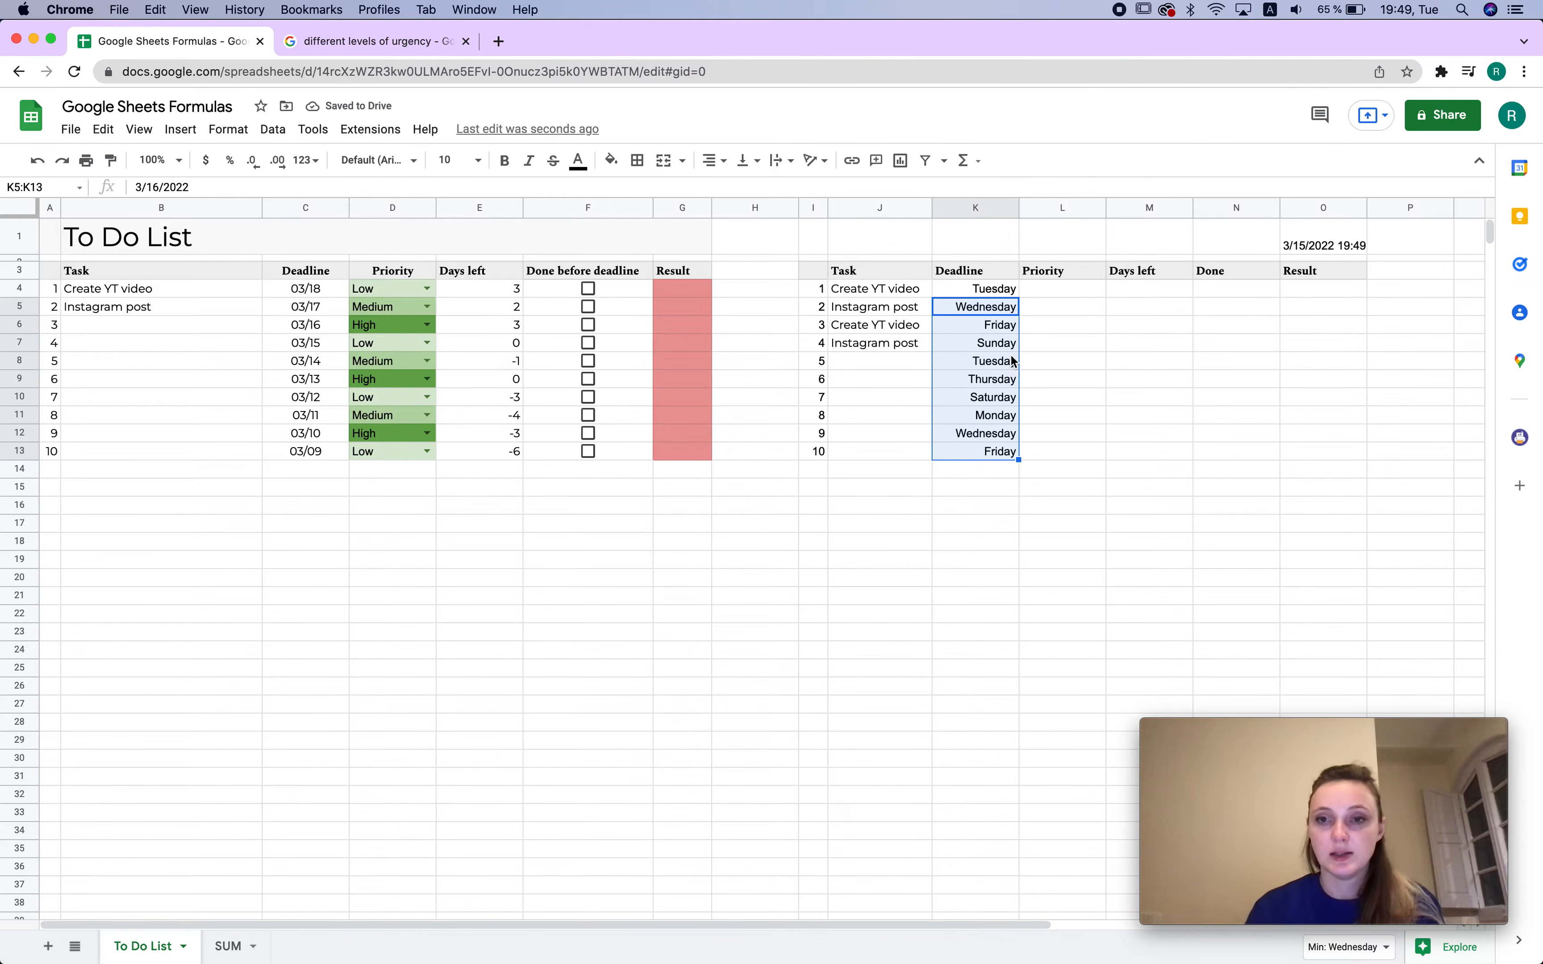
{"action": "left_click", "coordinate": [1157, 320]}
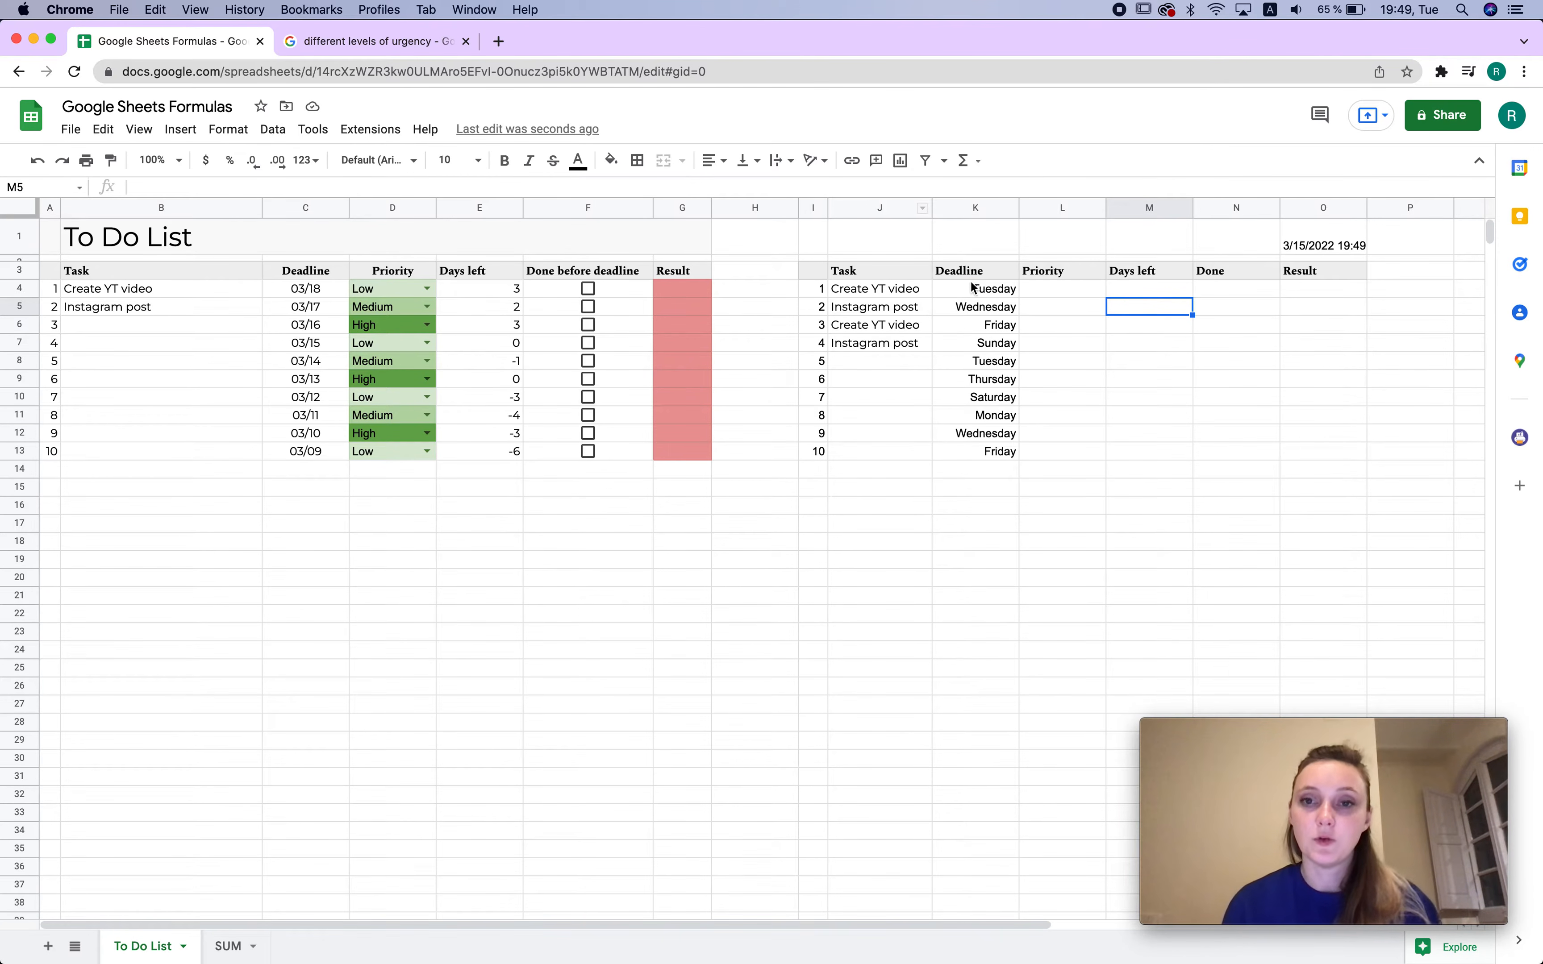
Change the spreadsheet's locale to Sweden, reload it, and check the weekday names in the Deadline column K
{"action": "left_click_drag", "start_coordinate": [974, 287], "coordinate": [974, 461]}
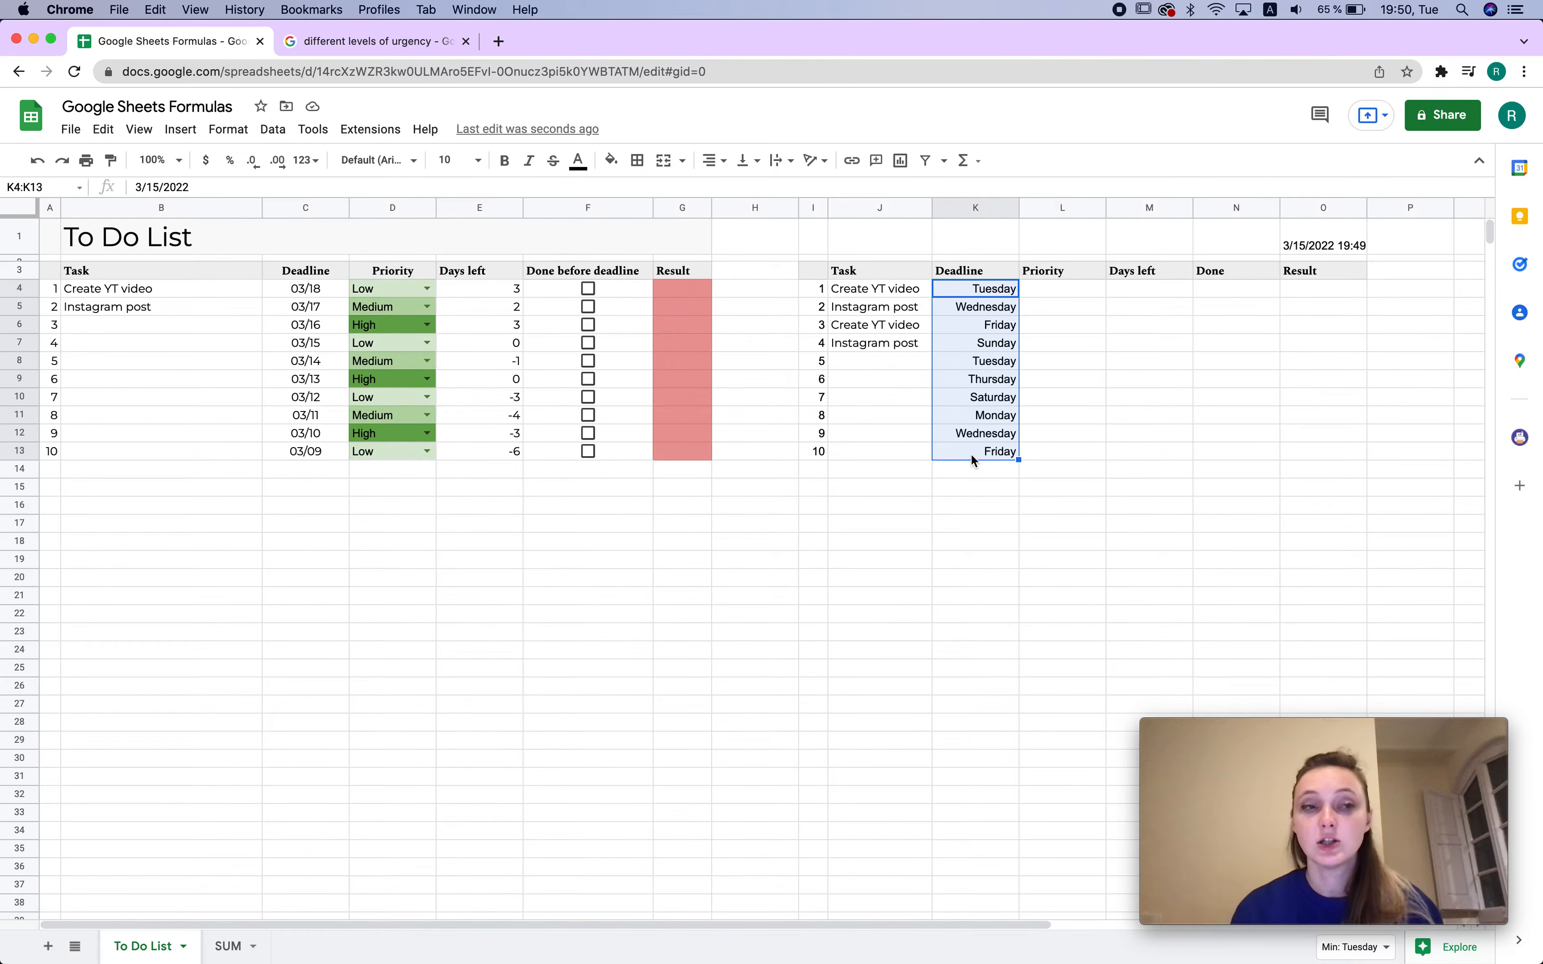
{"action": "left_click", "coordinate": [73, 131]}
{"action": "left_click", "coordinate": [197, 609]}
{"action": "left_click", "coordinate": [567, 482]}
{"action": "left_click", "coordinate": [567, 479]}
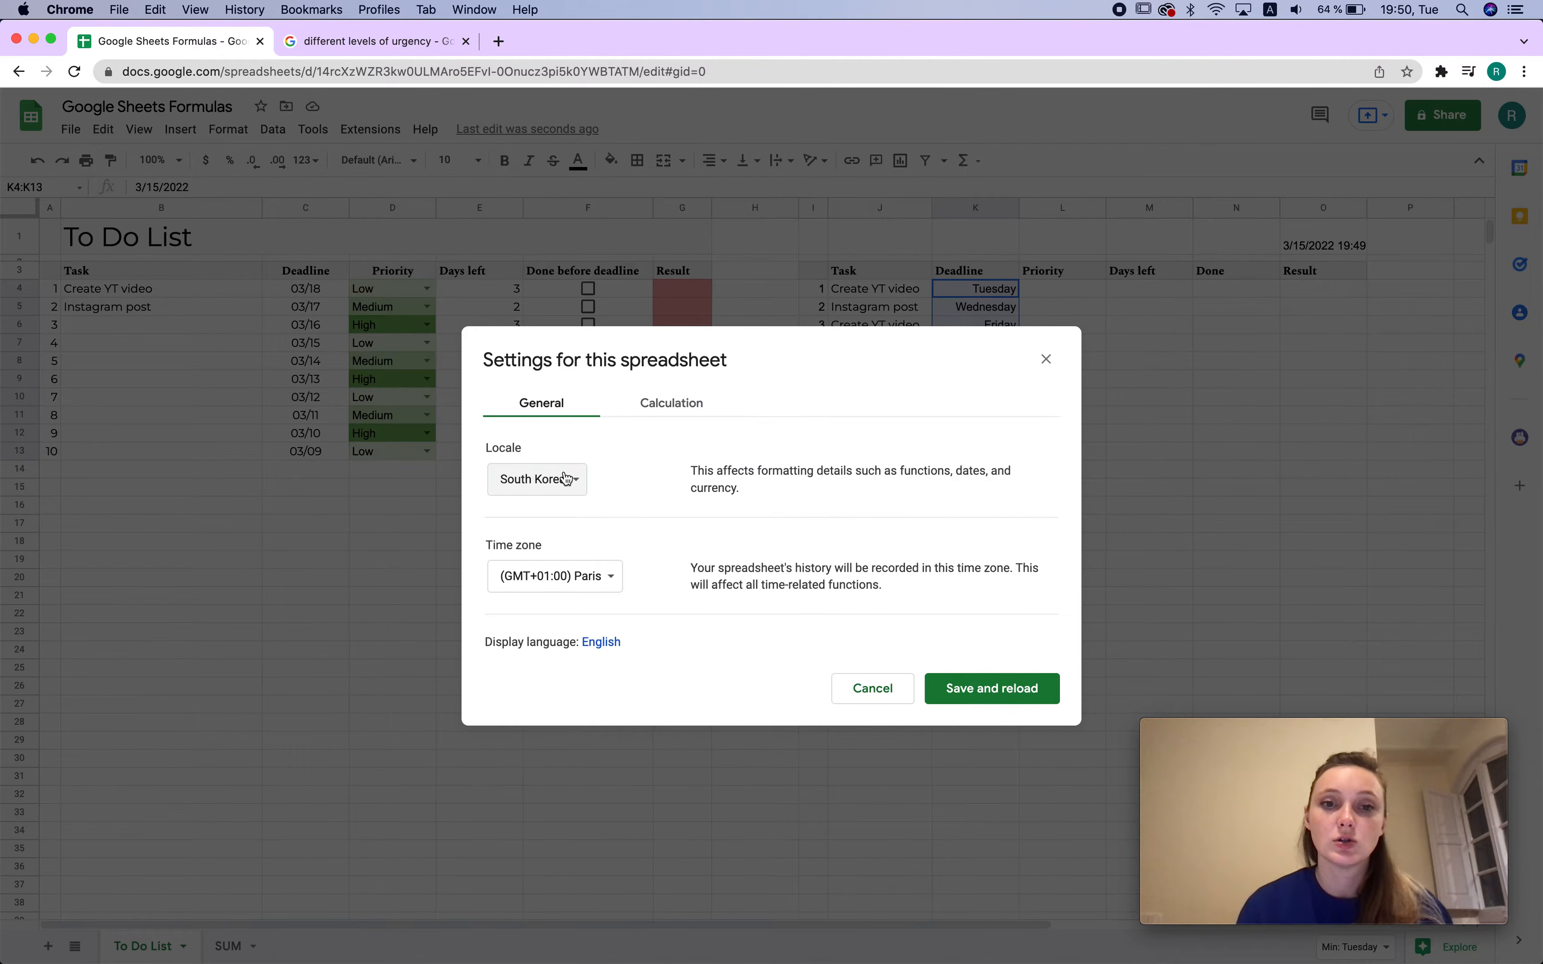
{"action": "left_click", "coordinate": [567, 478]}
{"action": "scroll", "coordinate": [610, 350], "scroll_direction": "up", "scroll_amount": 6}
{"action": "scroll", "coordinate": [609, 351], "scroll_direction": "up", "scroll_amount": 3}
{"action": "scroll", "coordinate": [609, 350], "scroll_direction": "down", "scroll_amount": 15}
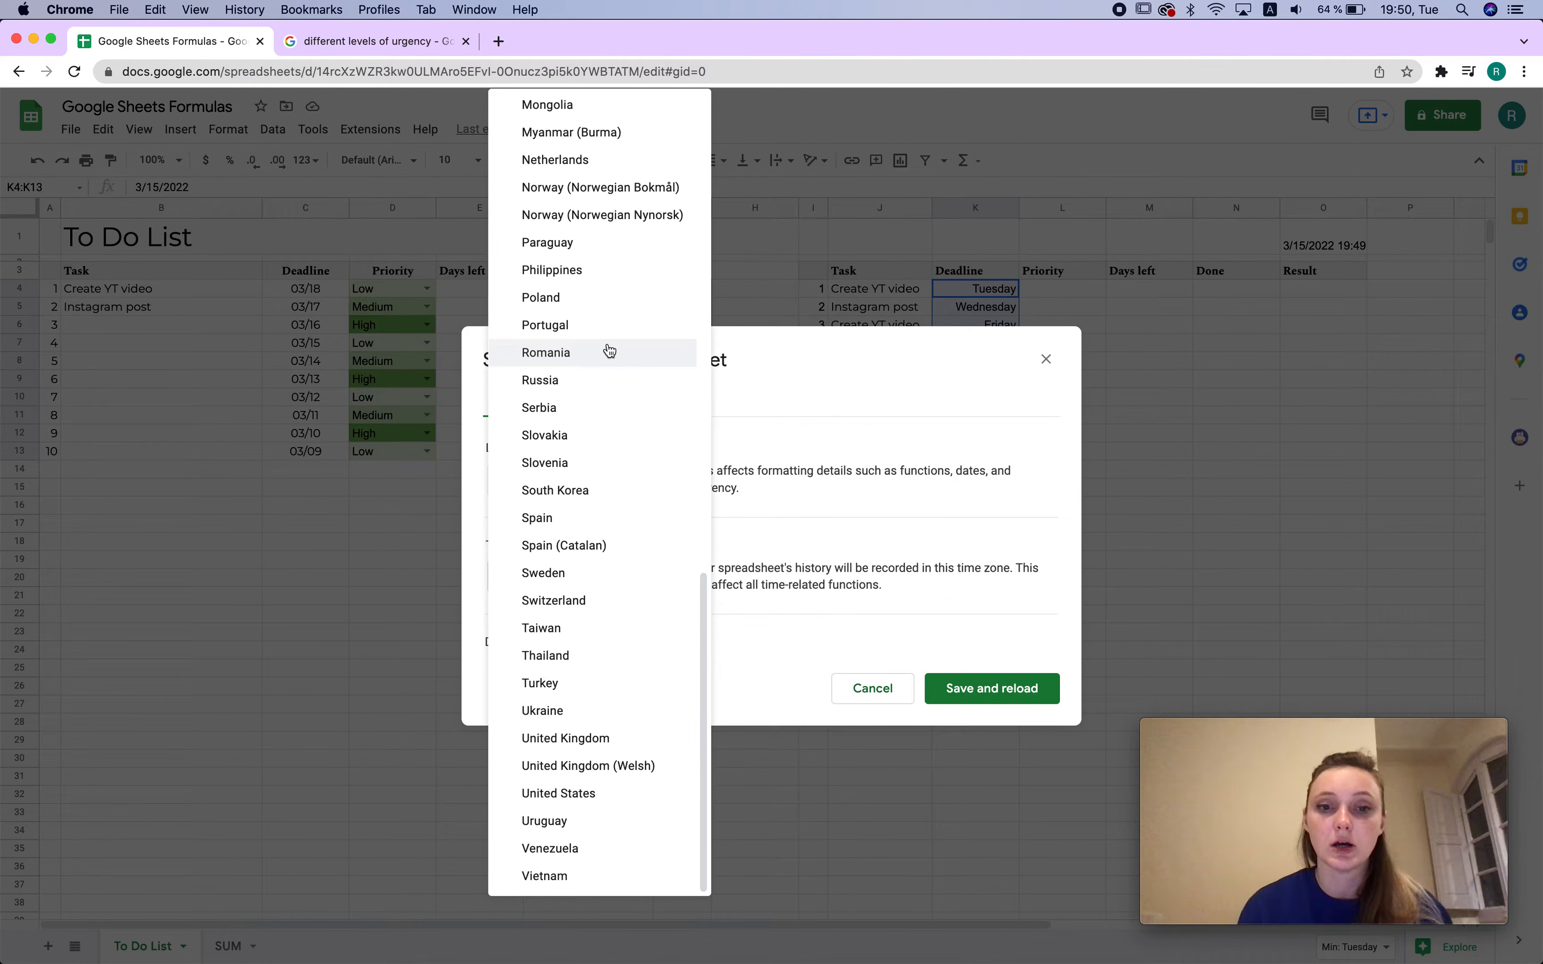
{"action": "left_click", "coordinate": [615, 572]}
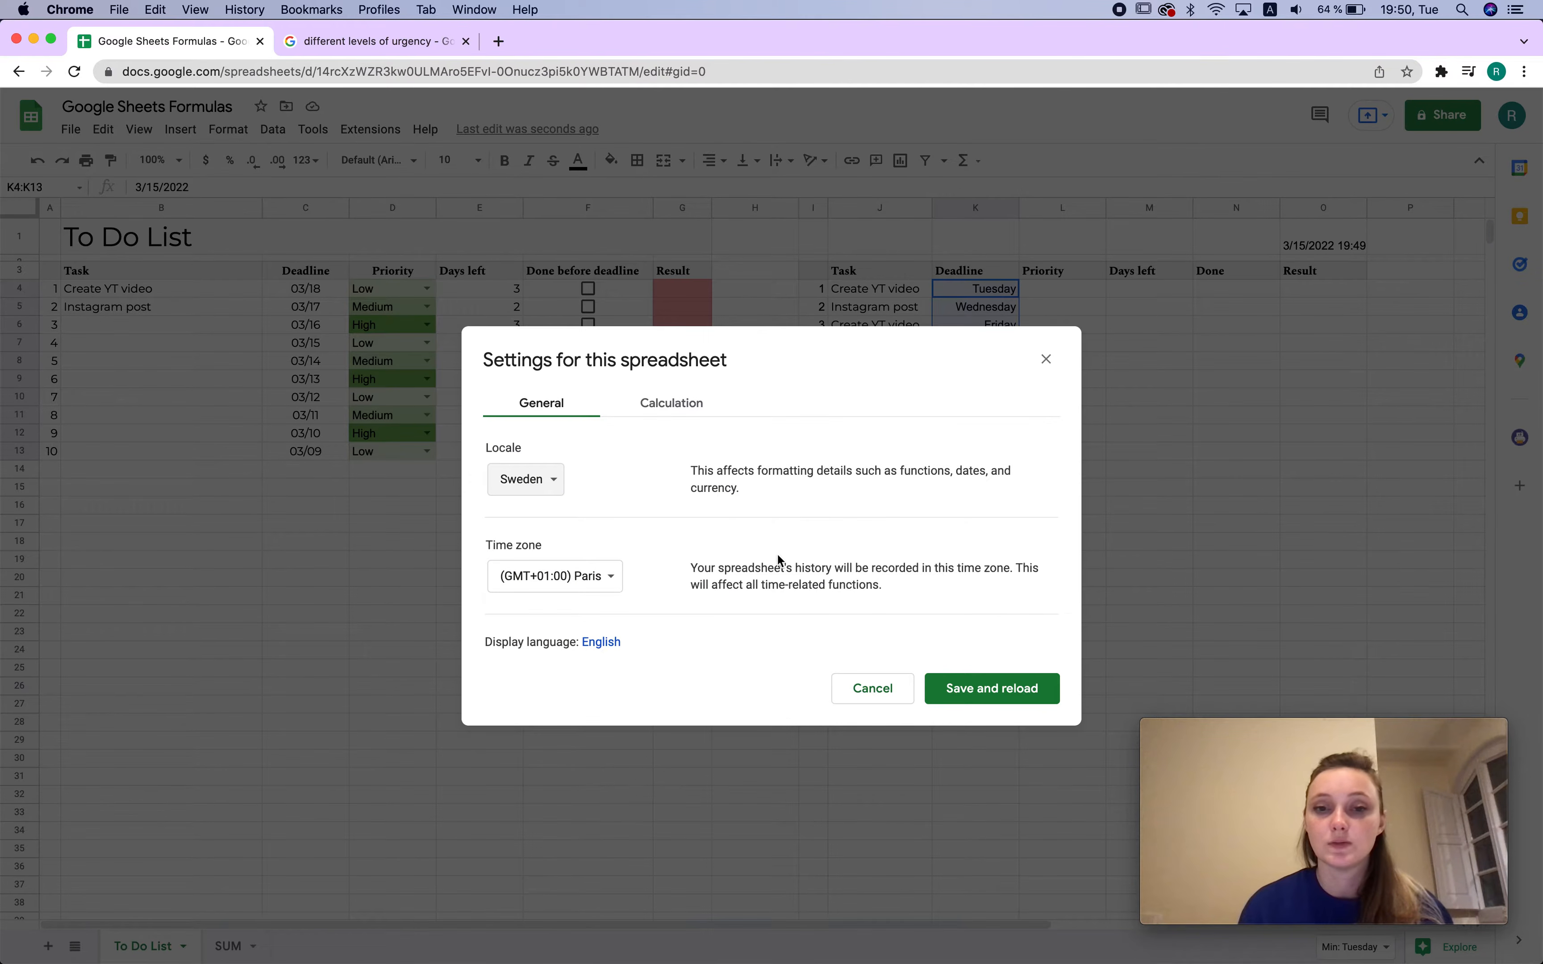
{"action": "left_click", "coordinate": [1028, 691]}
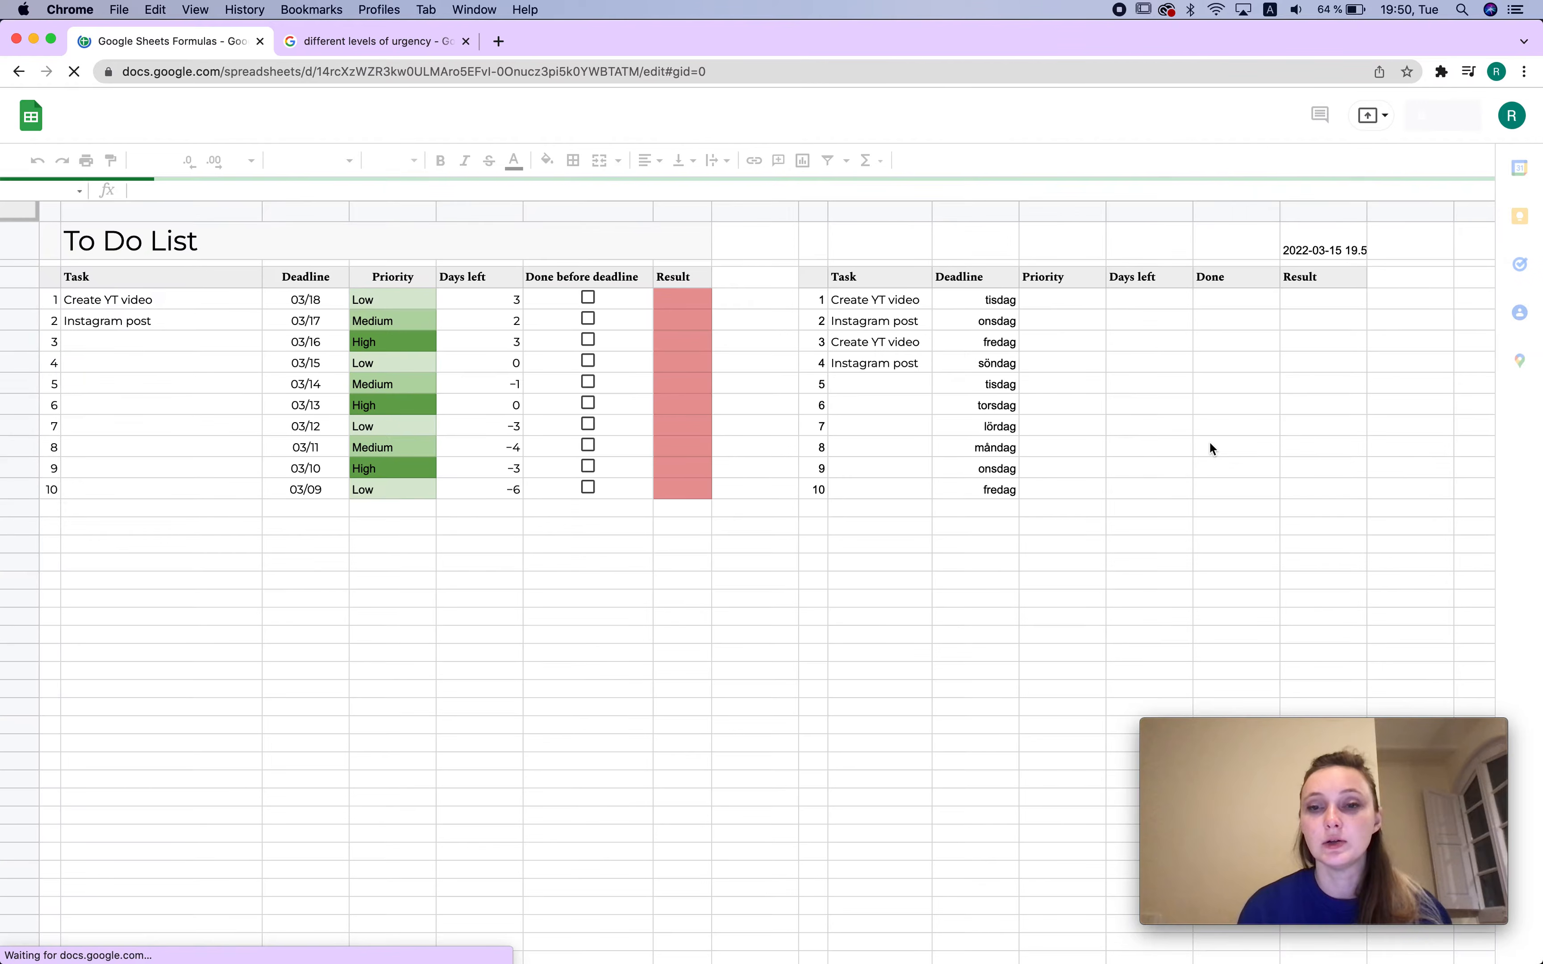
{"action": "left_click_drag", "start_coordinate": [992, 300], "coordinate": [1003, 546]}
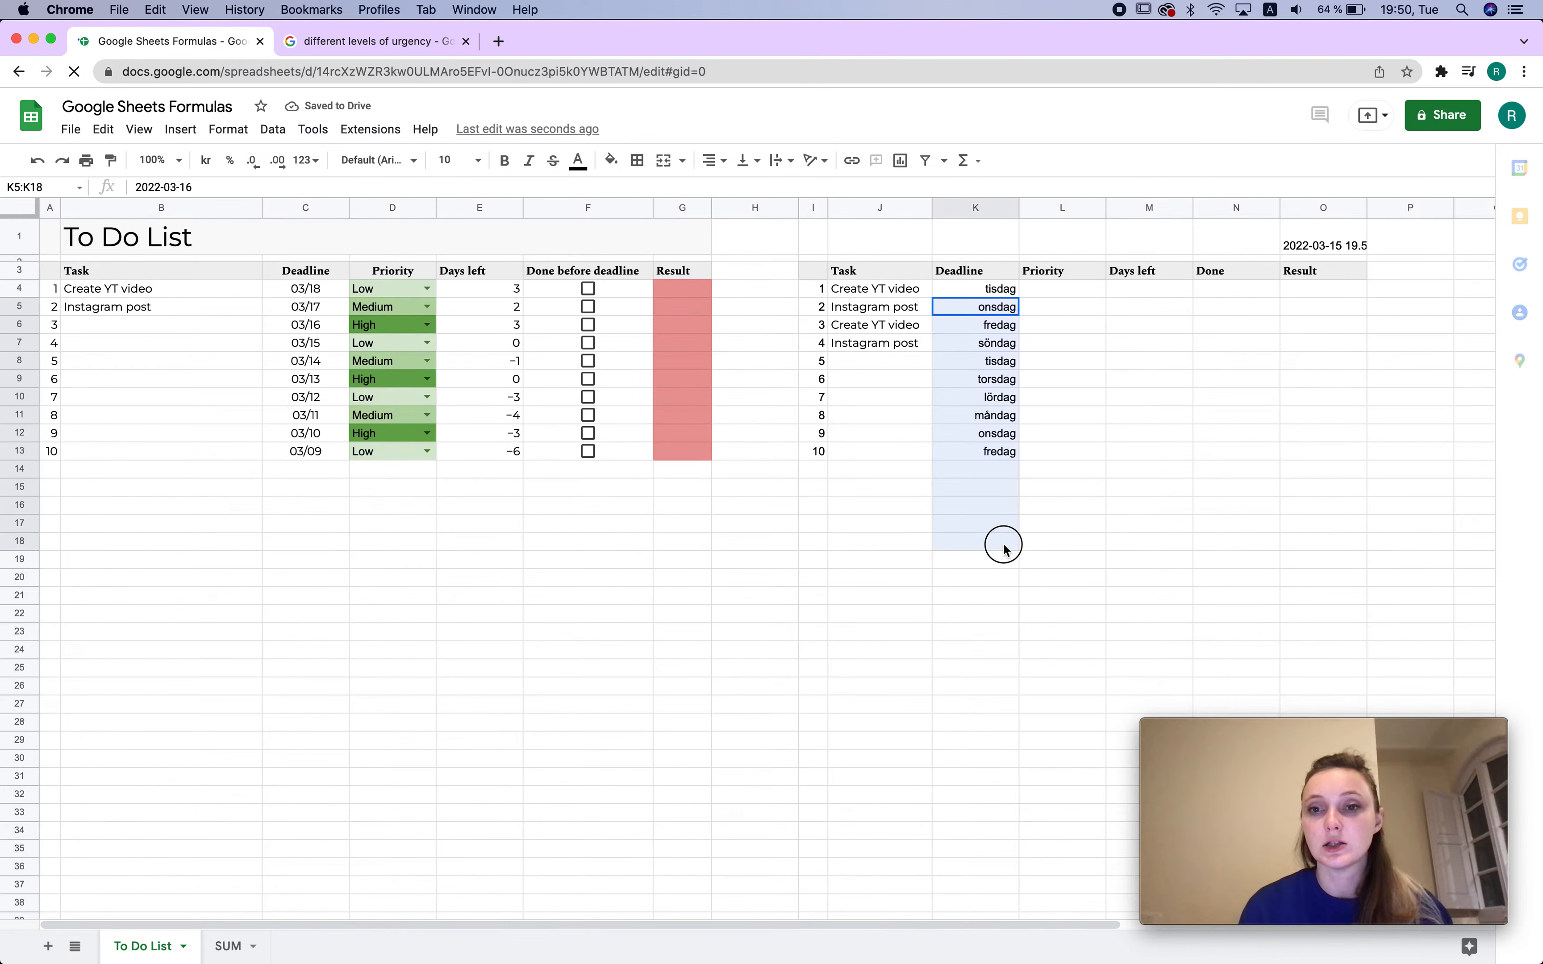
{"action": "left_click", "coordinate": [1092, 397]}
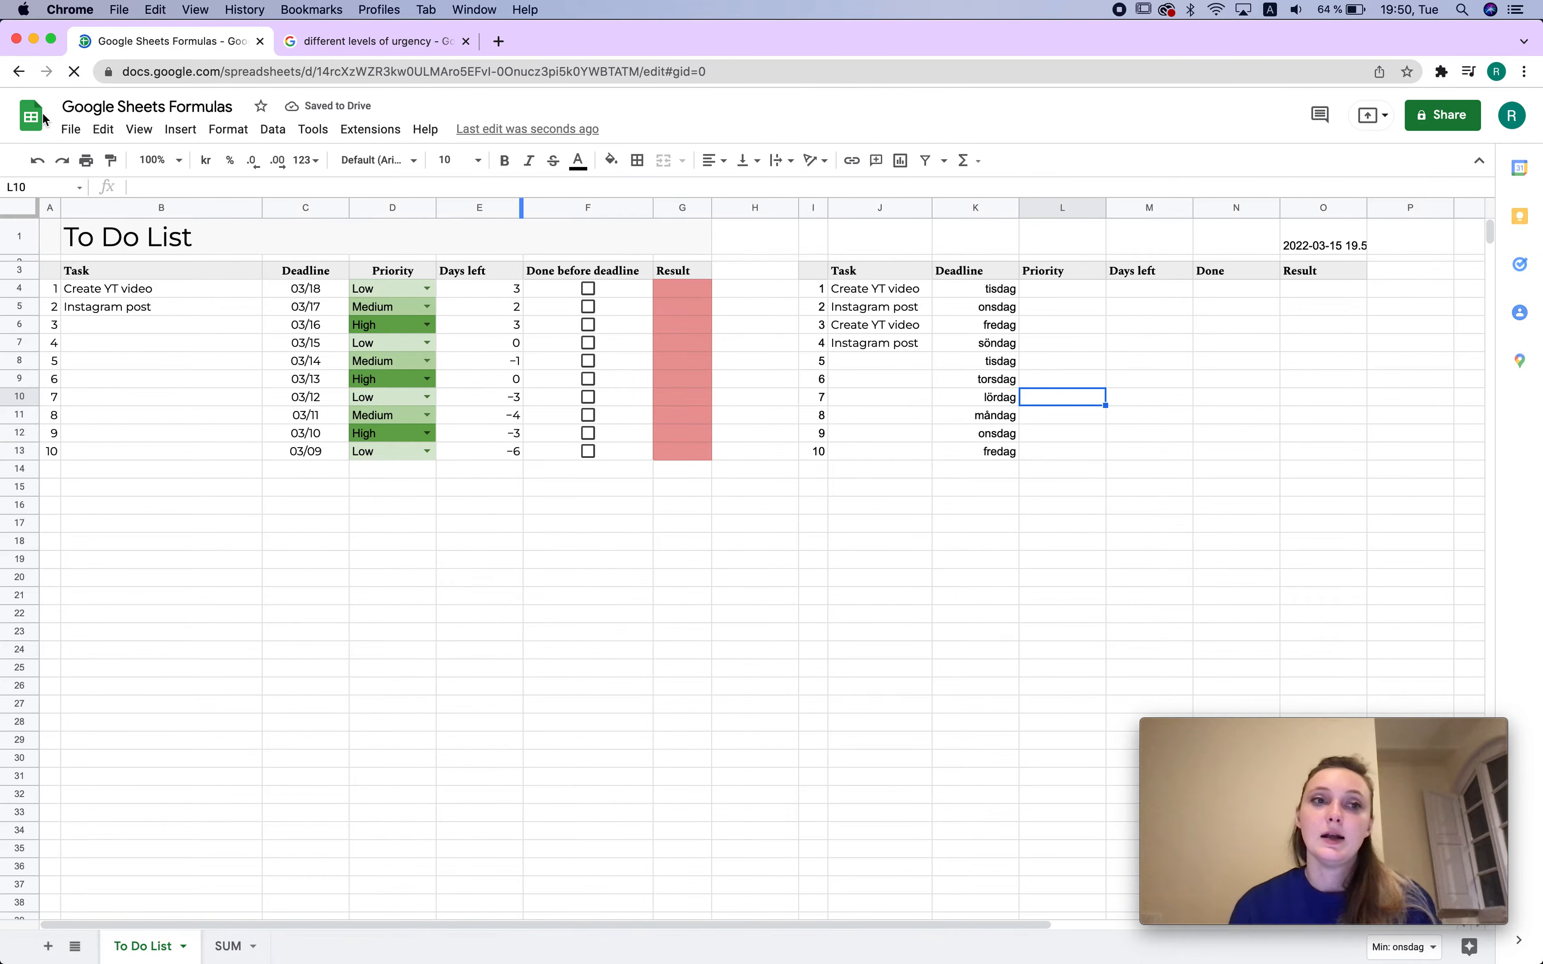
Set the spreadsheet's locale to United States and reload it
{"action": "left_click", "coordinate": [59, 130]}
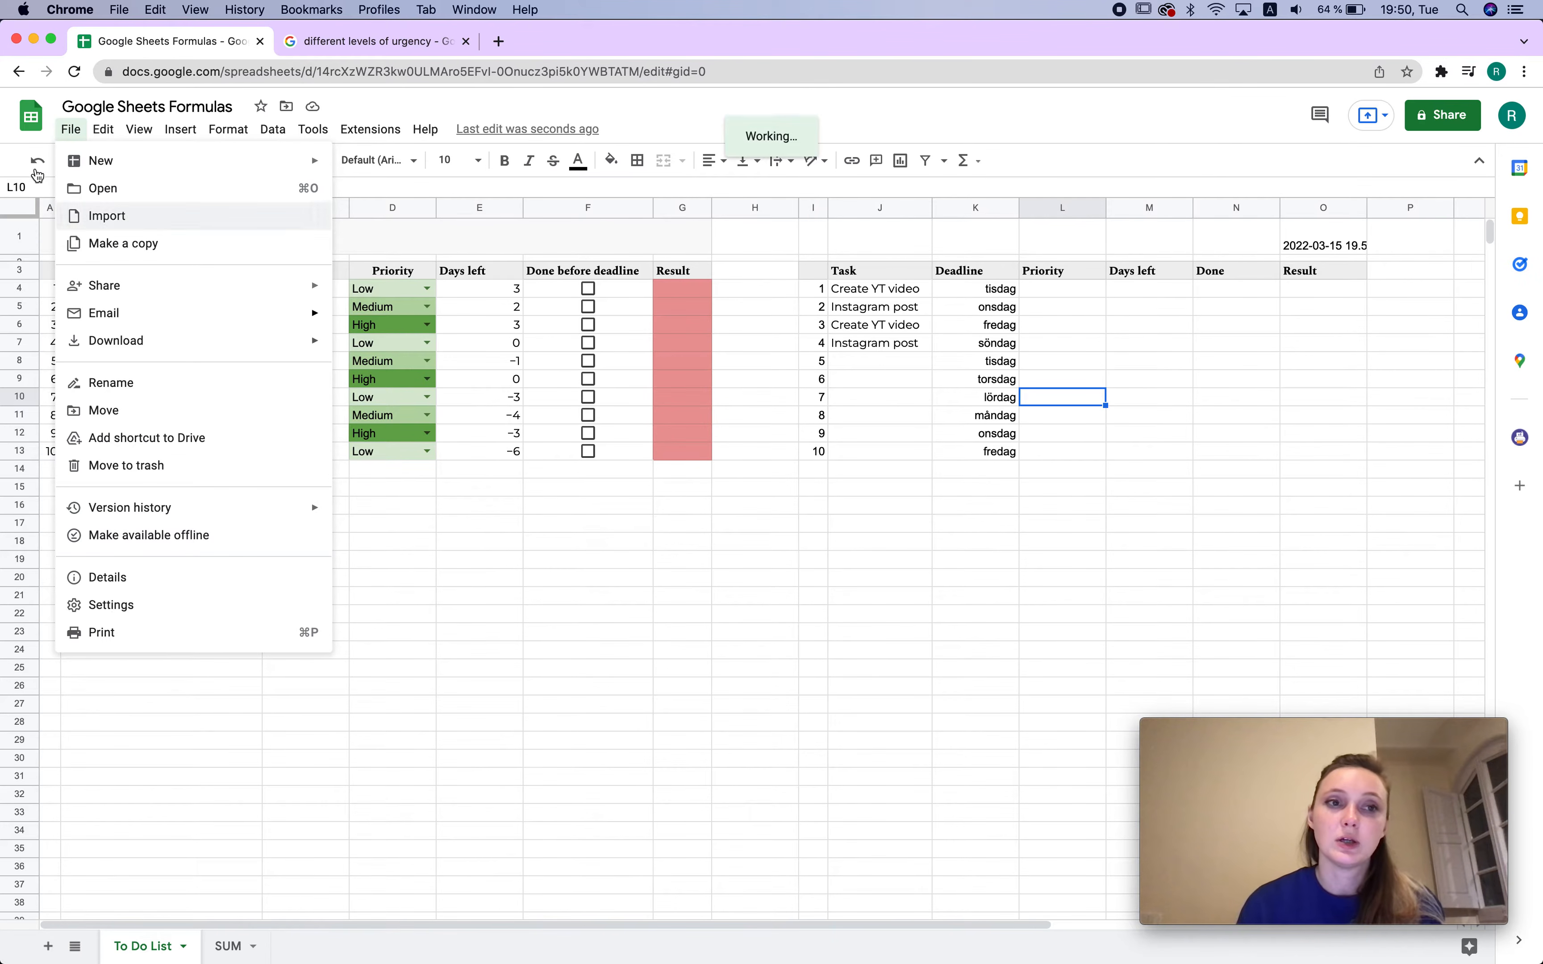
{"action": "left_click", "coordinate": [110, 605]}
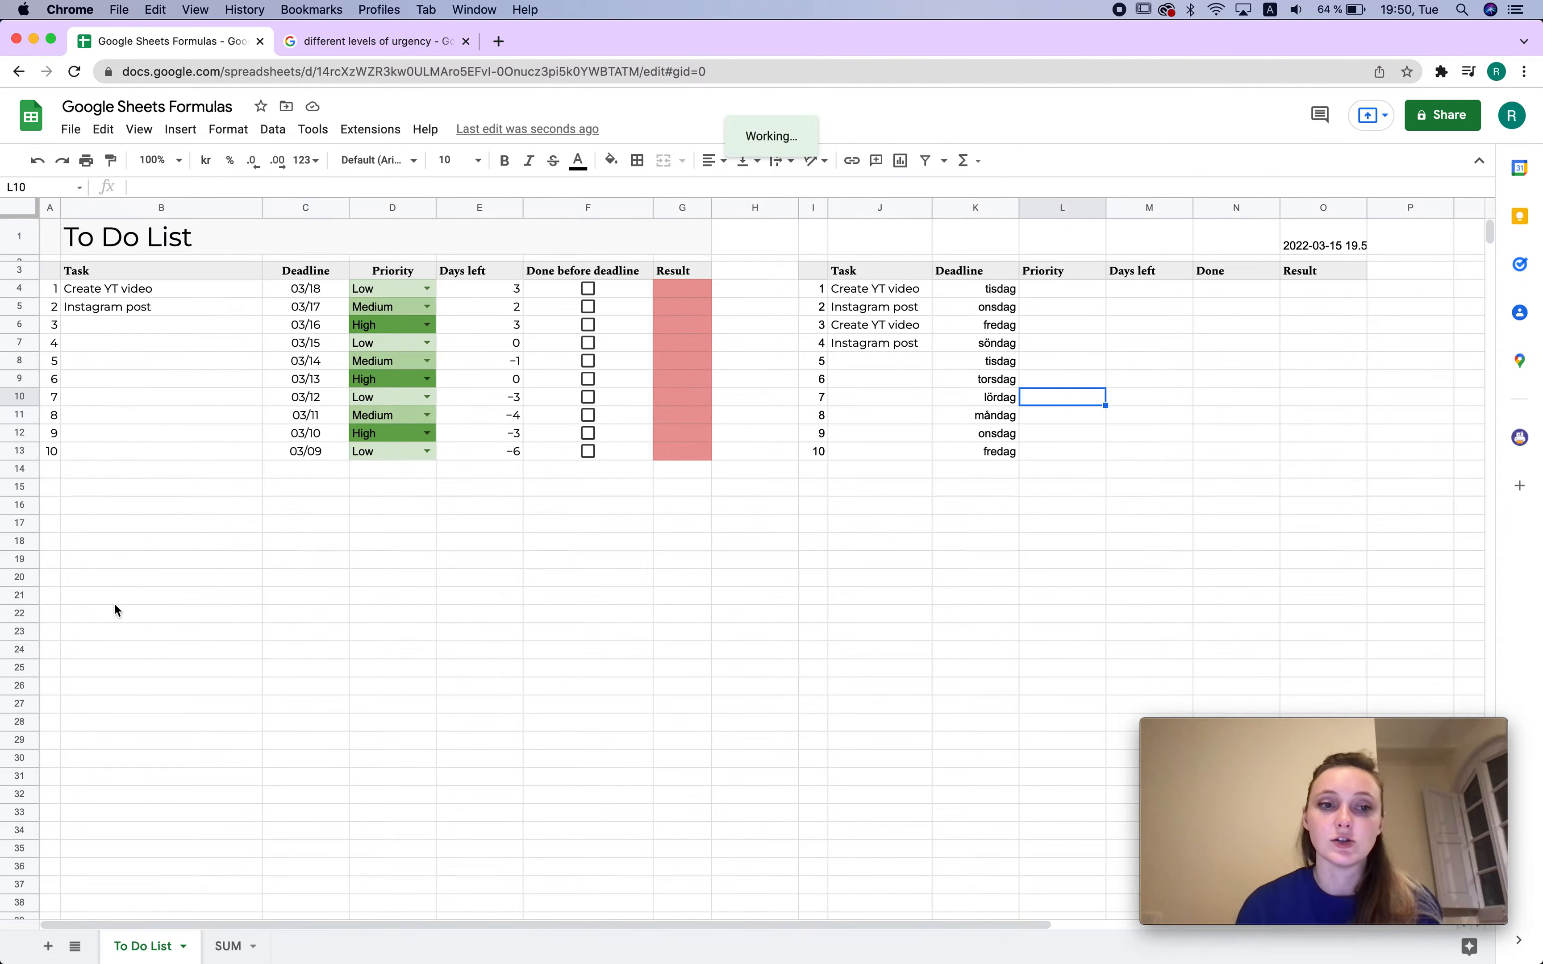
{"action": "left_click", "coordinate": [541, 476]}
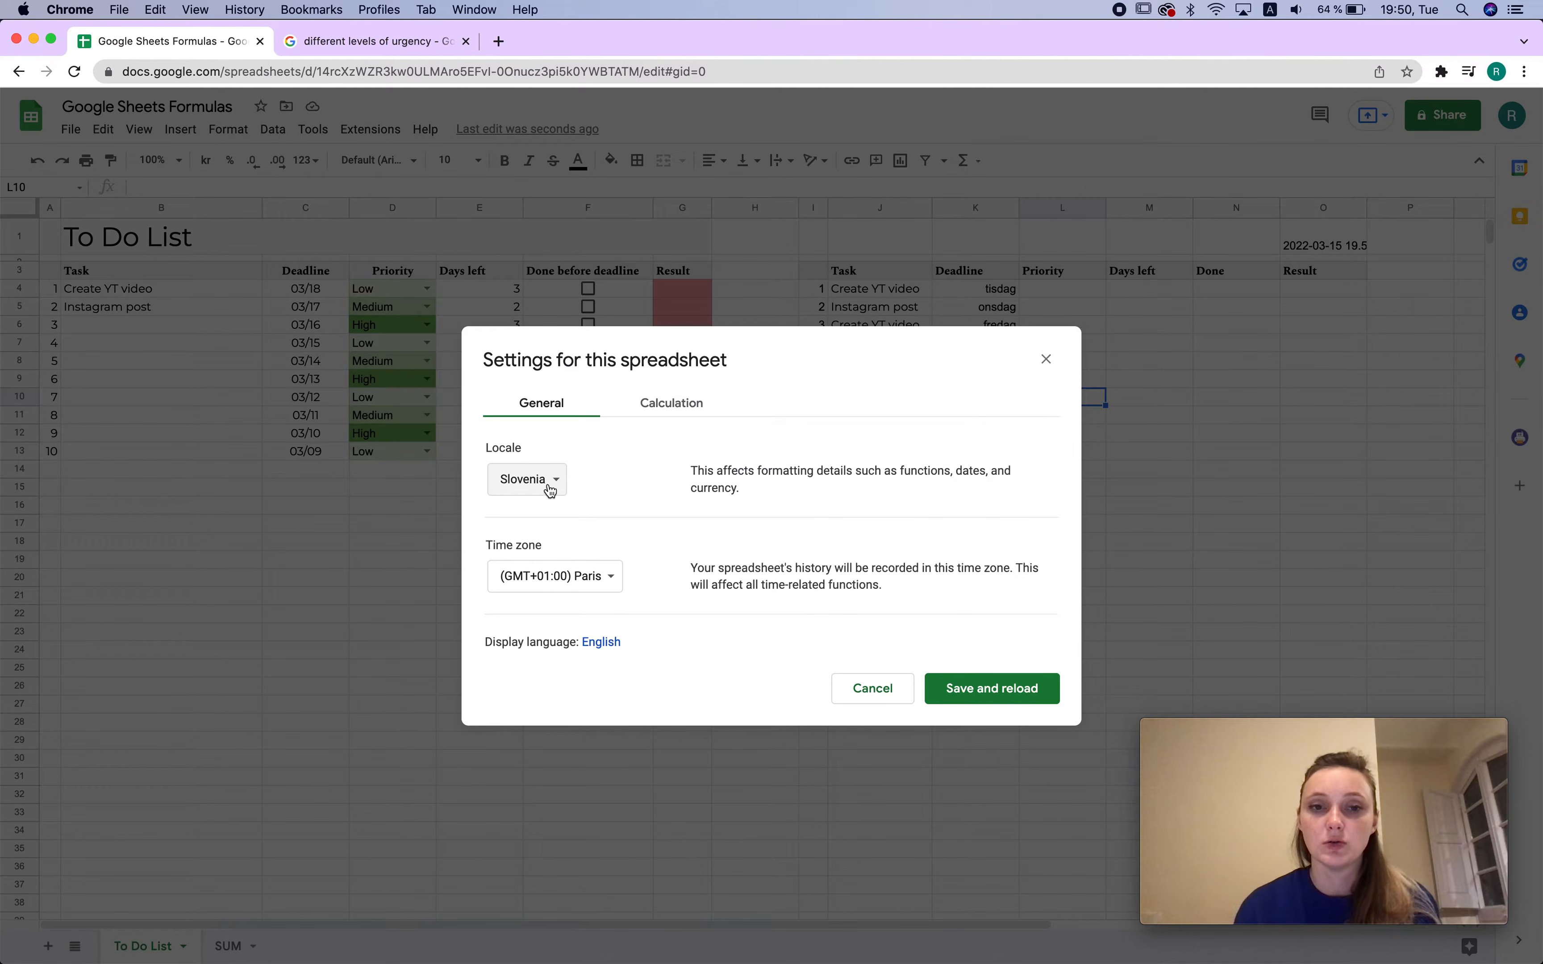
{"action": "left_click", "coordinate": [550, 491]}
{"action": "scroll", "coordinate": [644, 596], "scroll_direction": "down", "scroll_amount": 5}
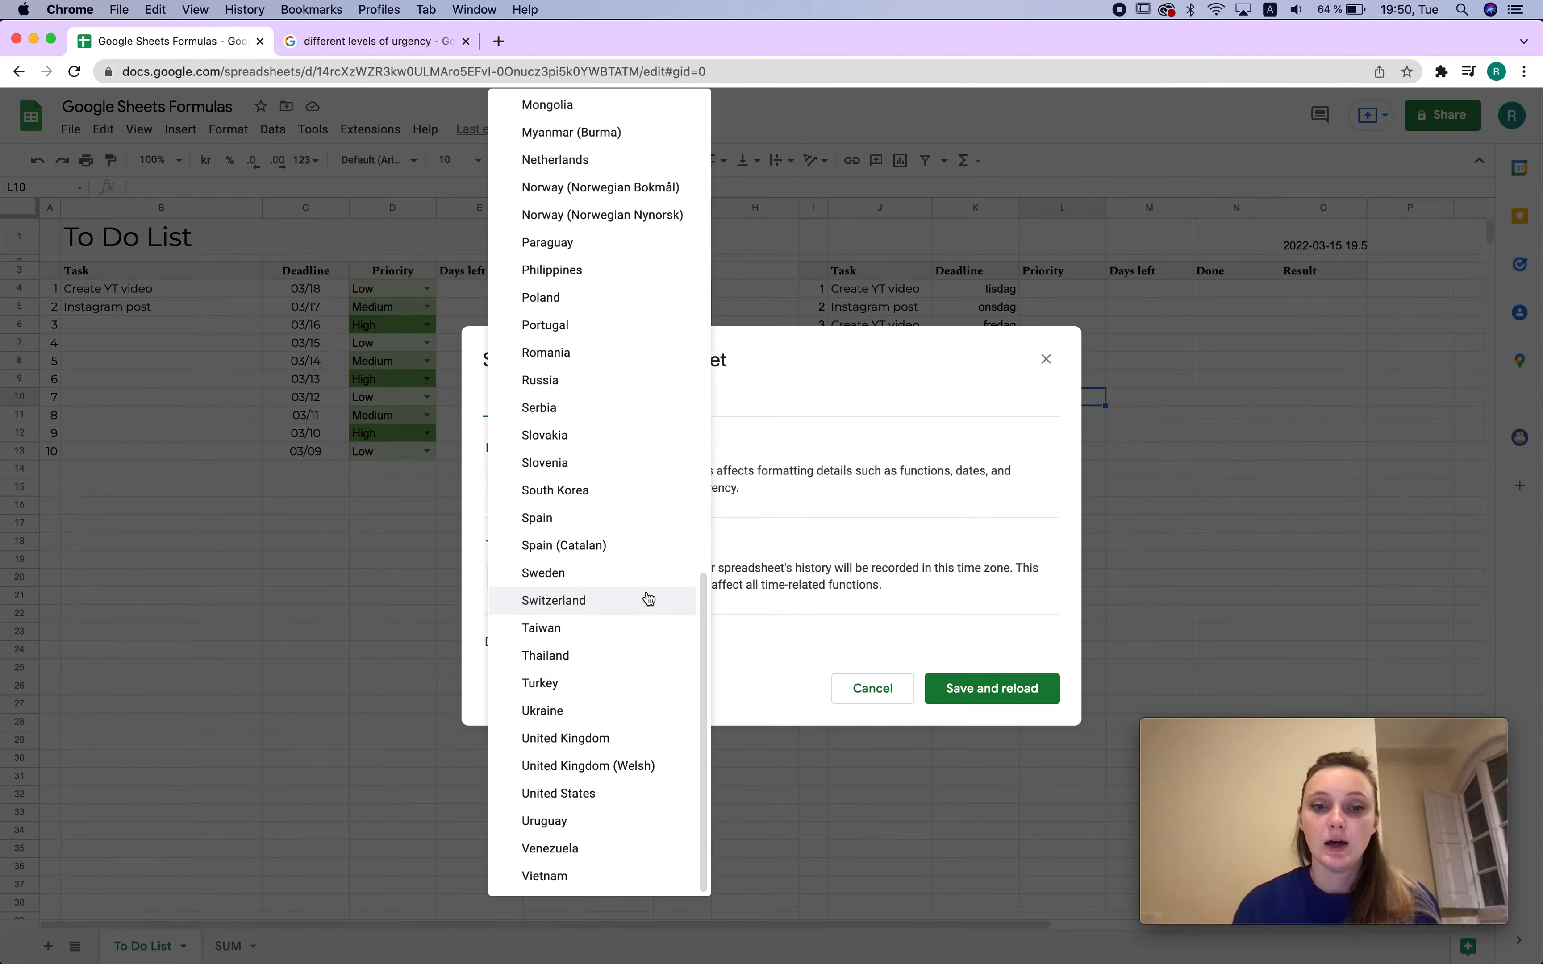
{"action": "left_click", "coordinate": [588, 802]}
{"action": "left_click", "coordinate": [993, 688]}
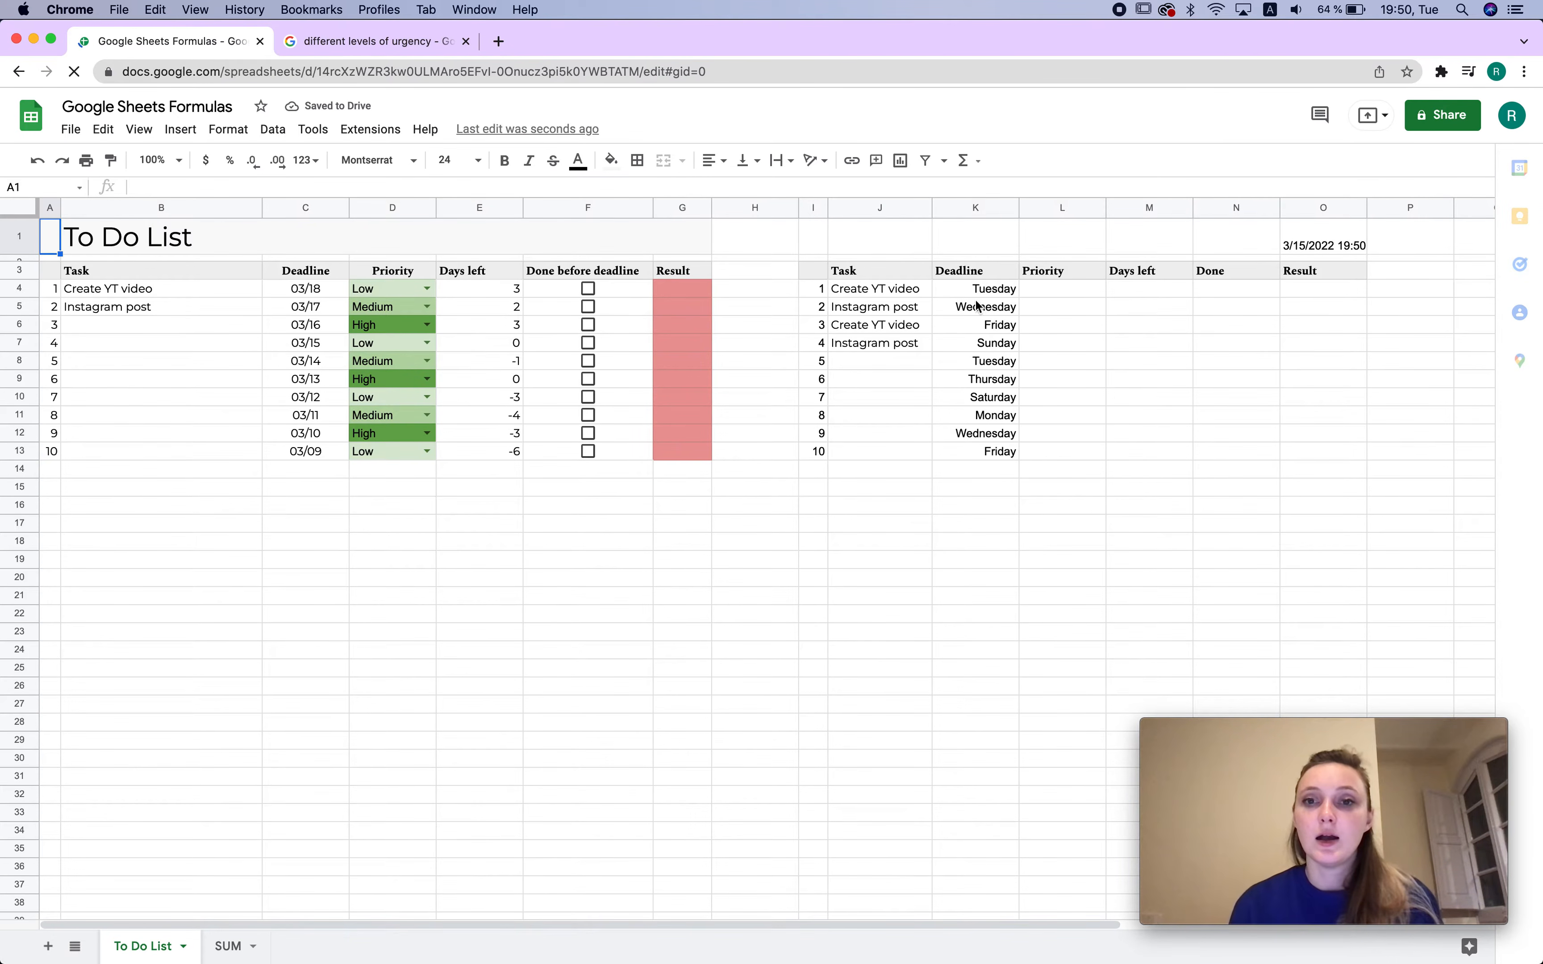
{"action": "left_click", "coordinate": [1074, 289]}
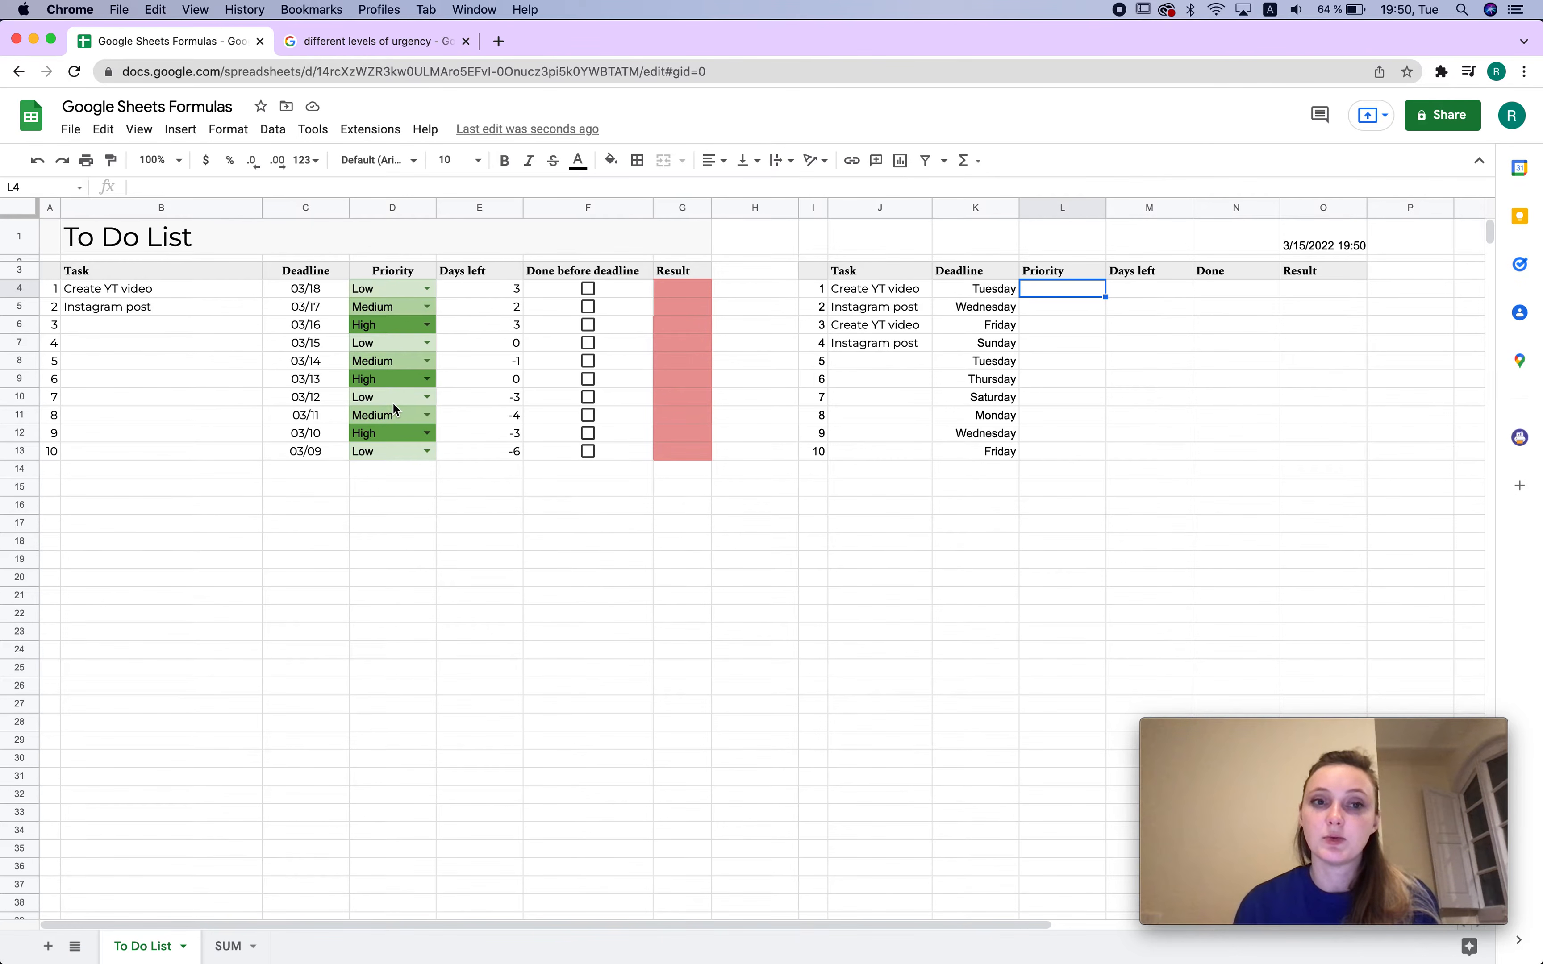
{"action": "right_click", "coordinate": [1075, 293]}
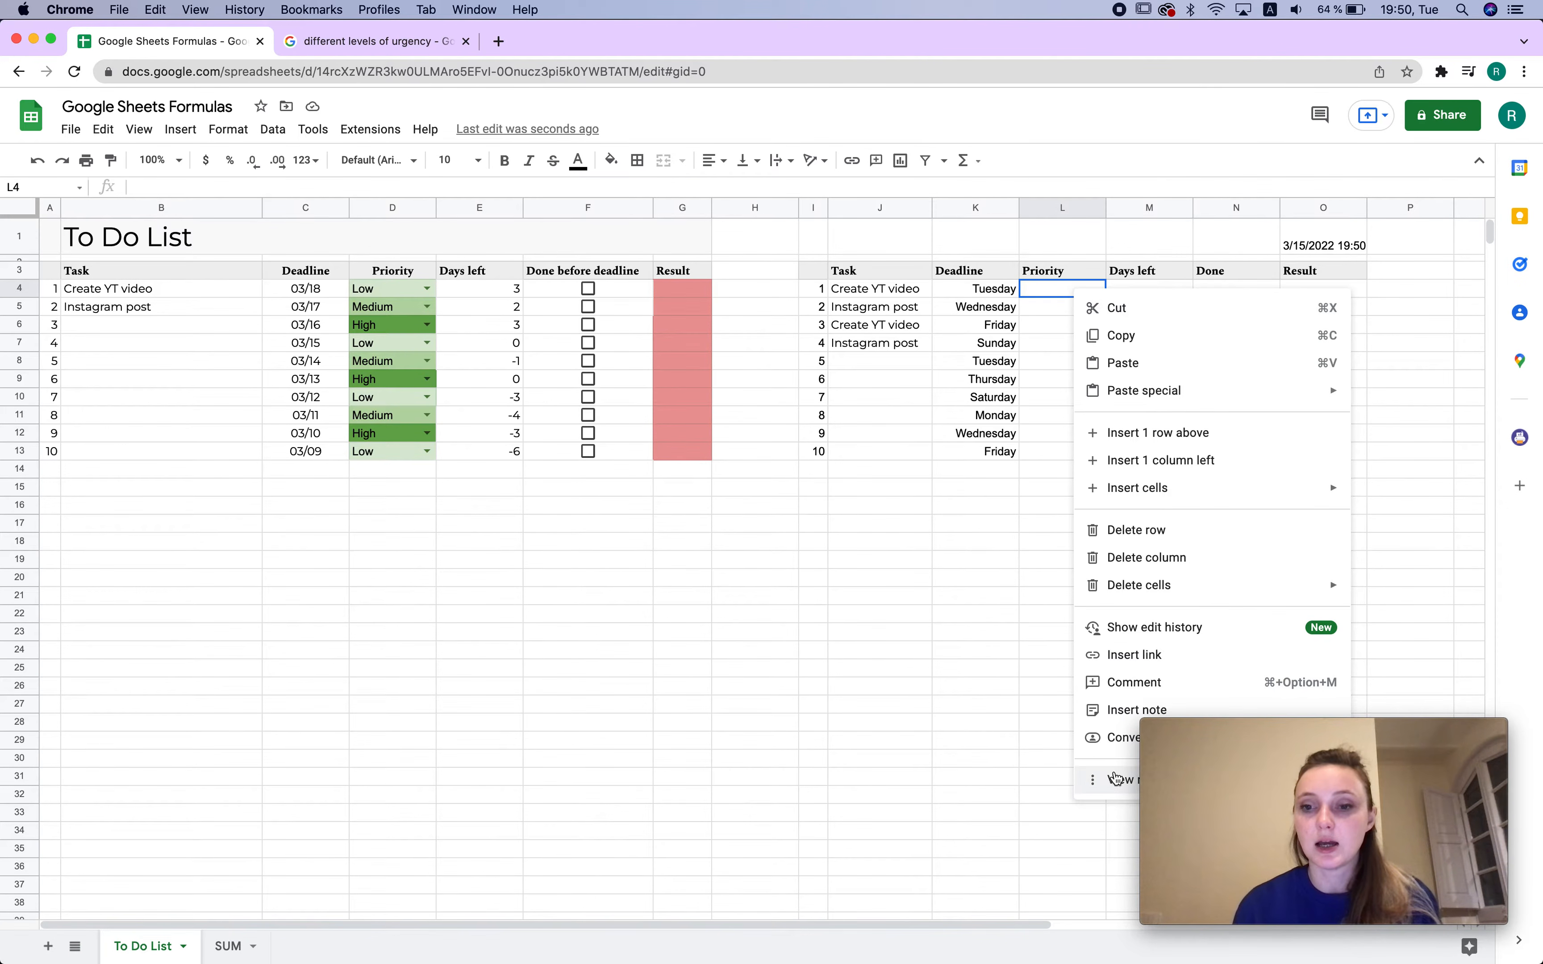
{"action": "left_click_drag", "start_coordinate": [1390, 730], "coordinate": [813, 732]}
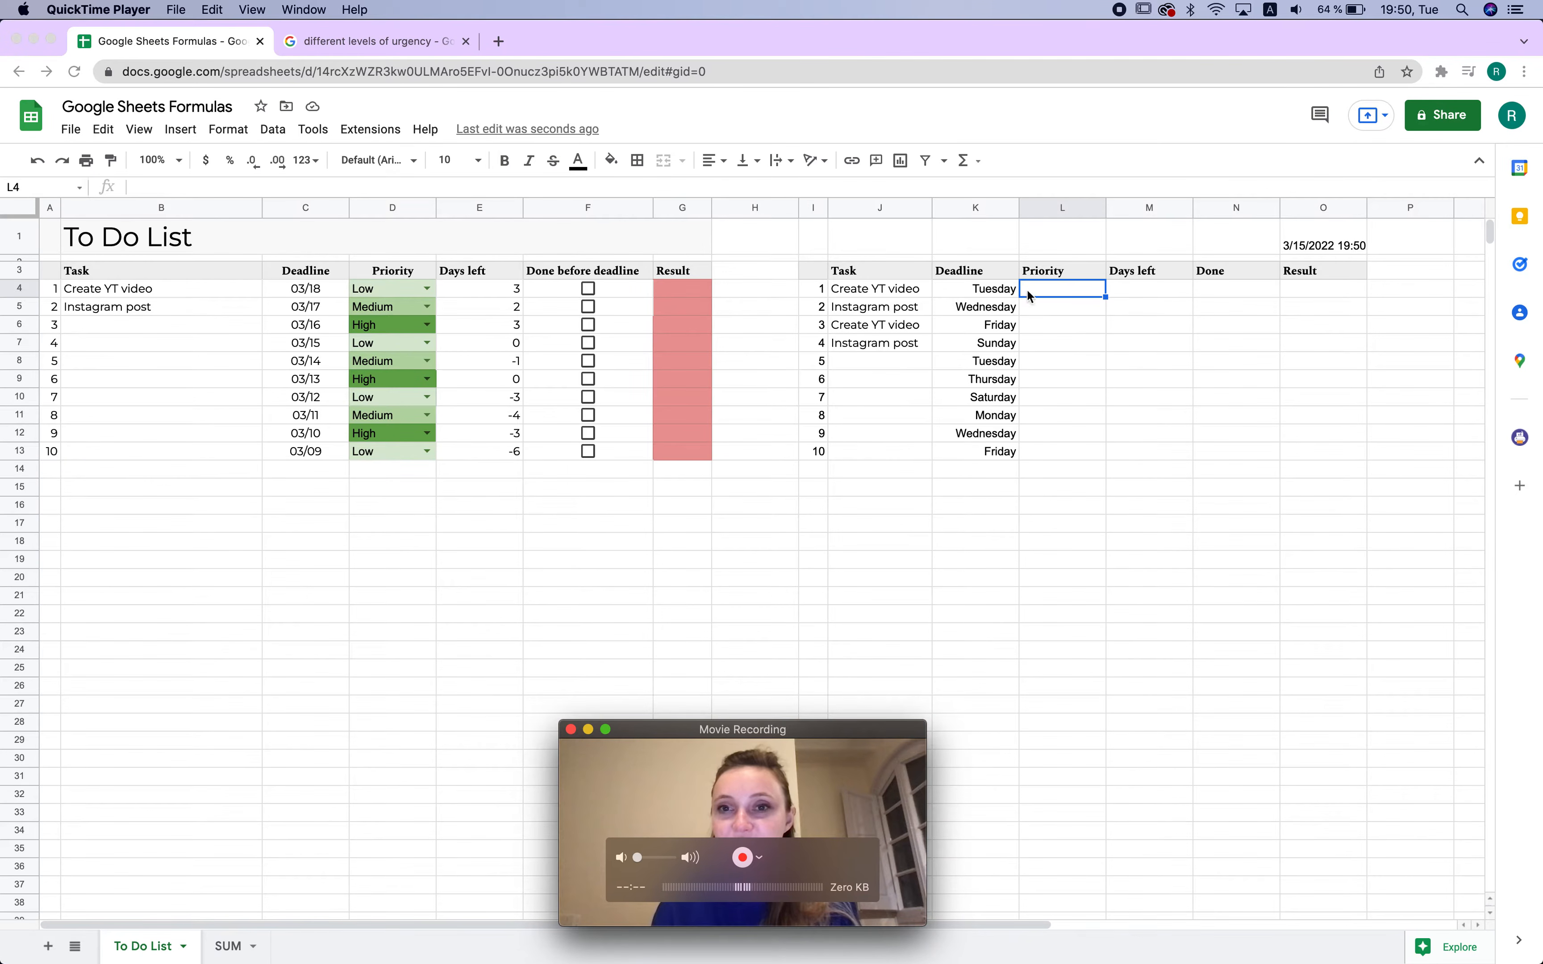
{"action": "left_click", "coordinate": [1061, 282]}
{"action": "right_click", "coordinate": [1061, 282]}
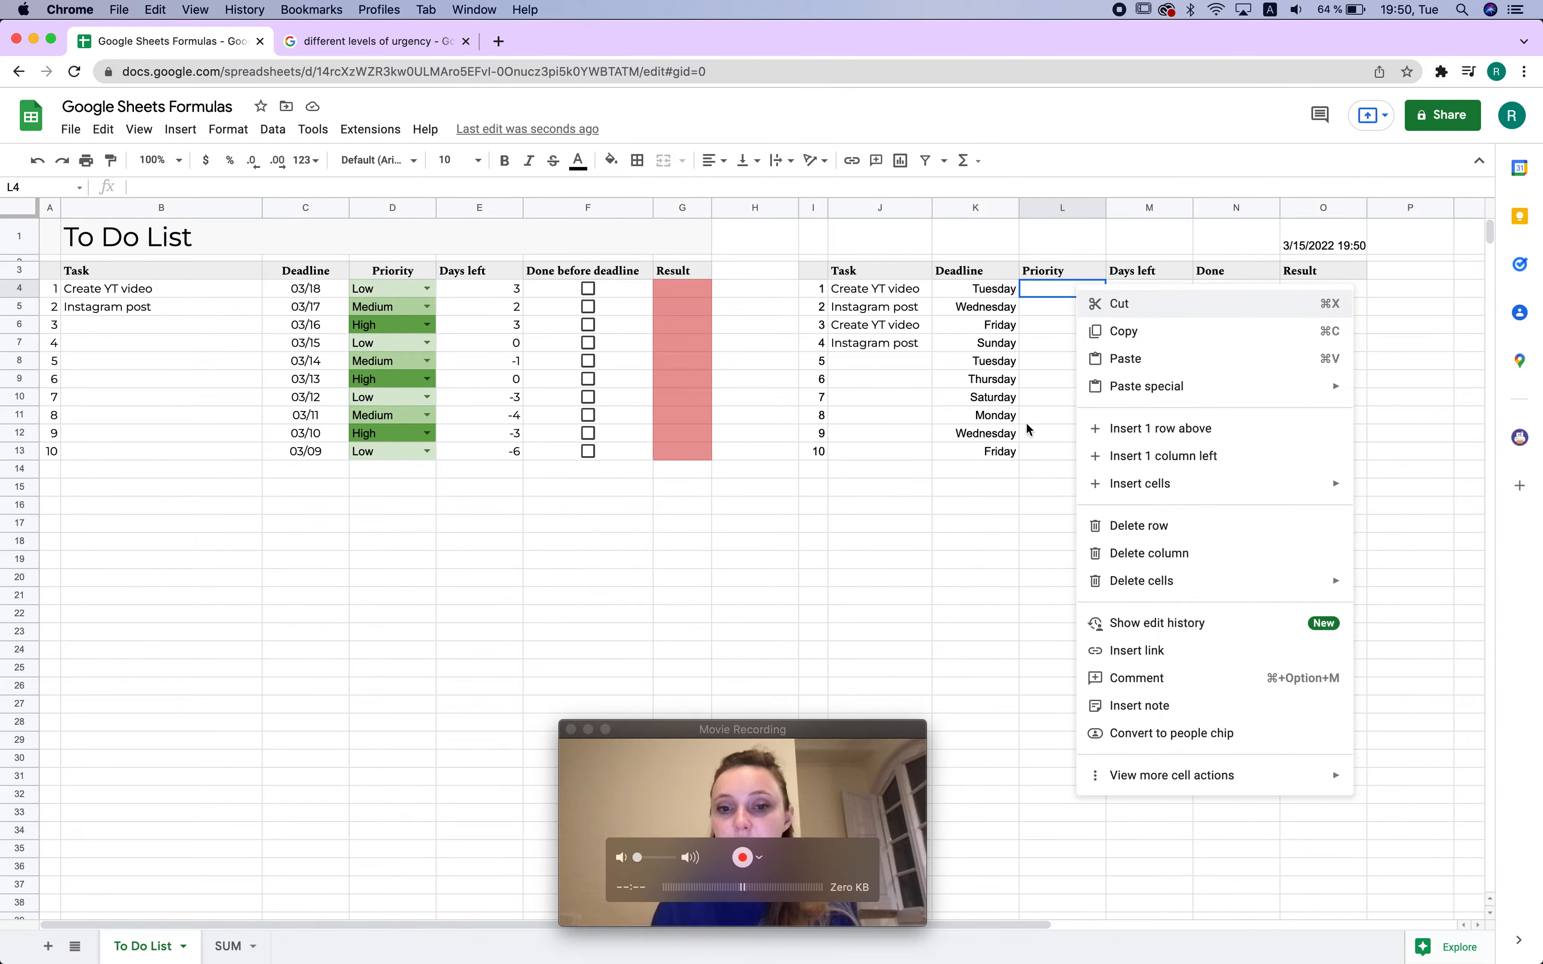
{"action": "left_click", "coordinate": [882, 769]}
{"action": "left_click", "coordinate": [1082, 289]}
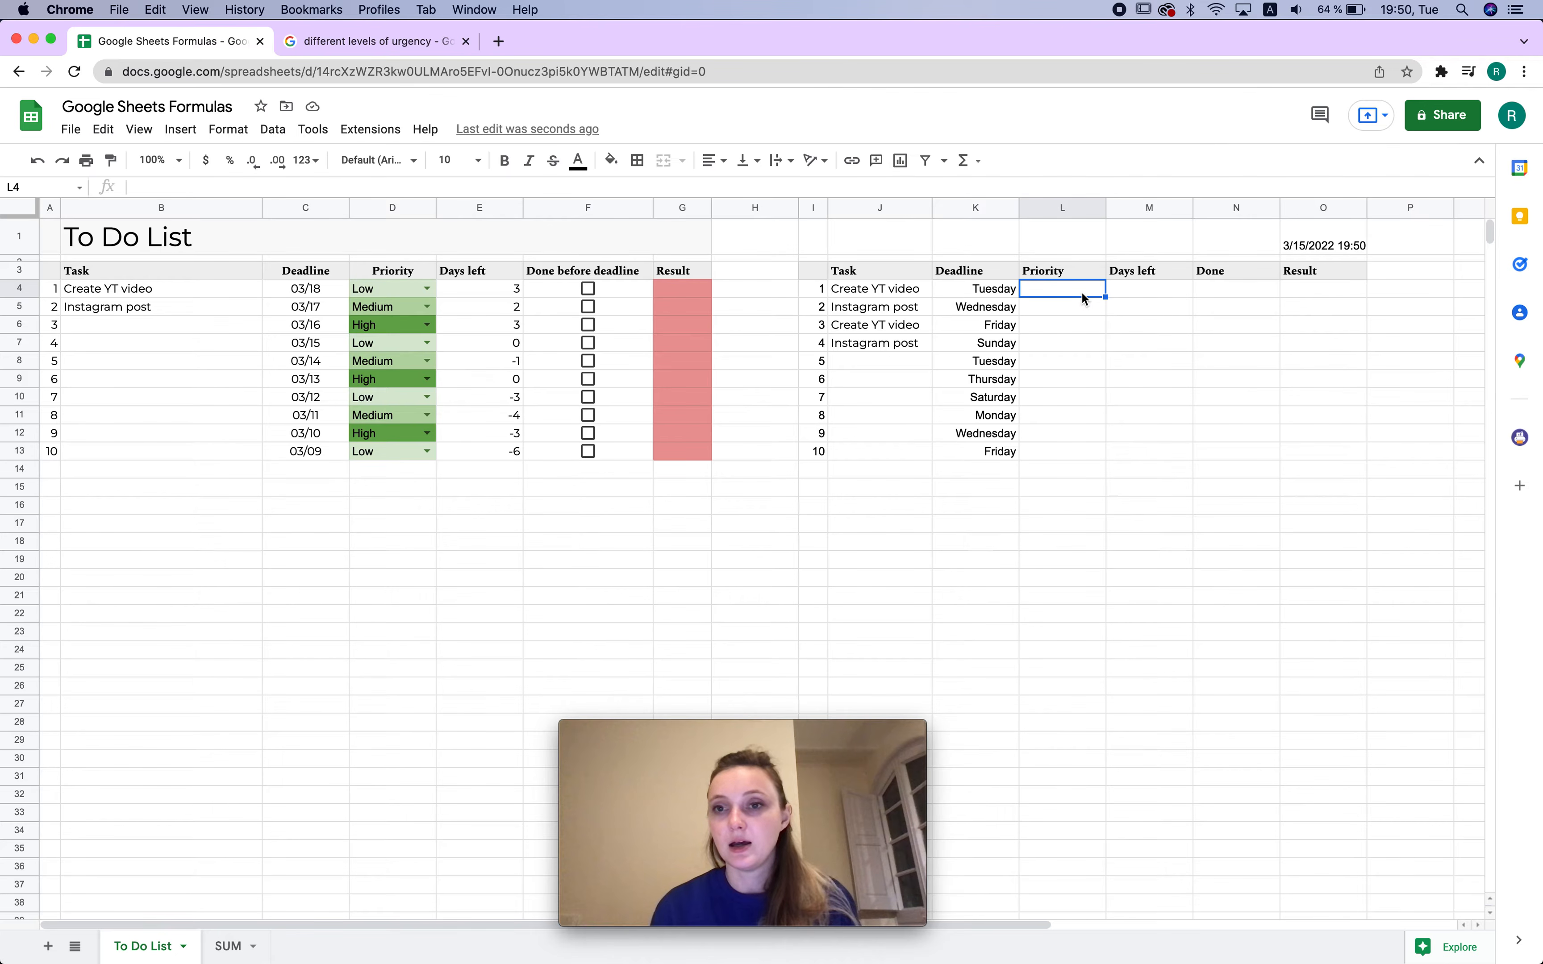
{"action": "right_click", "coordinate": [1081, 290]}
{"action": "mouse_move", "coordinate": [1185, 782]}
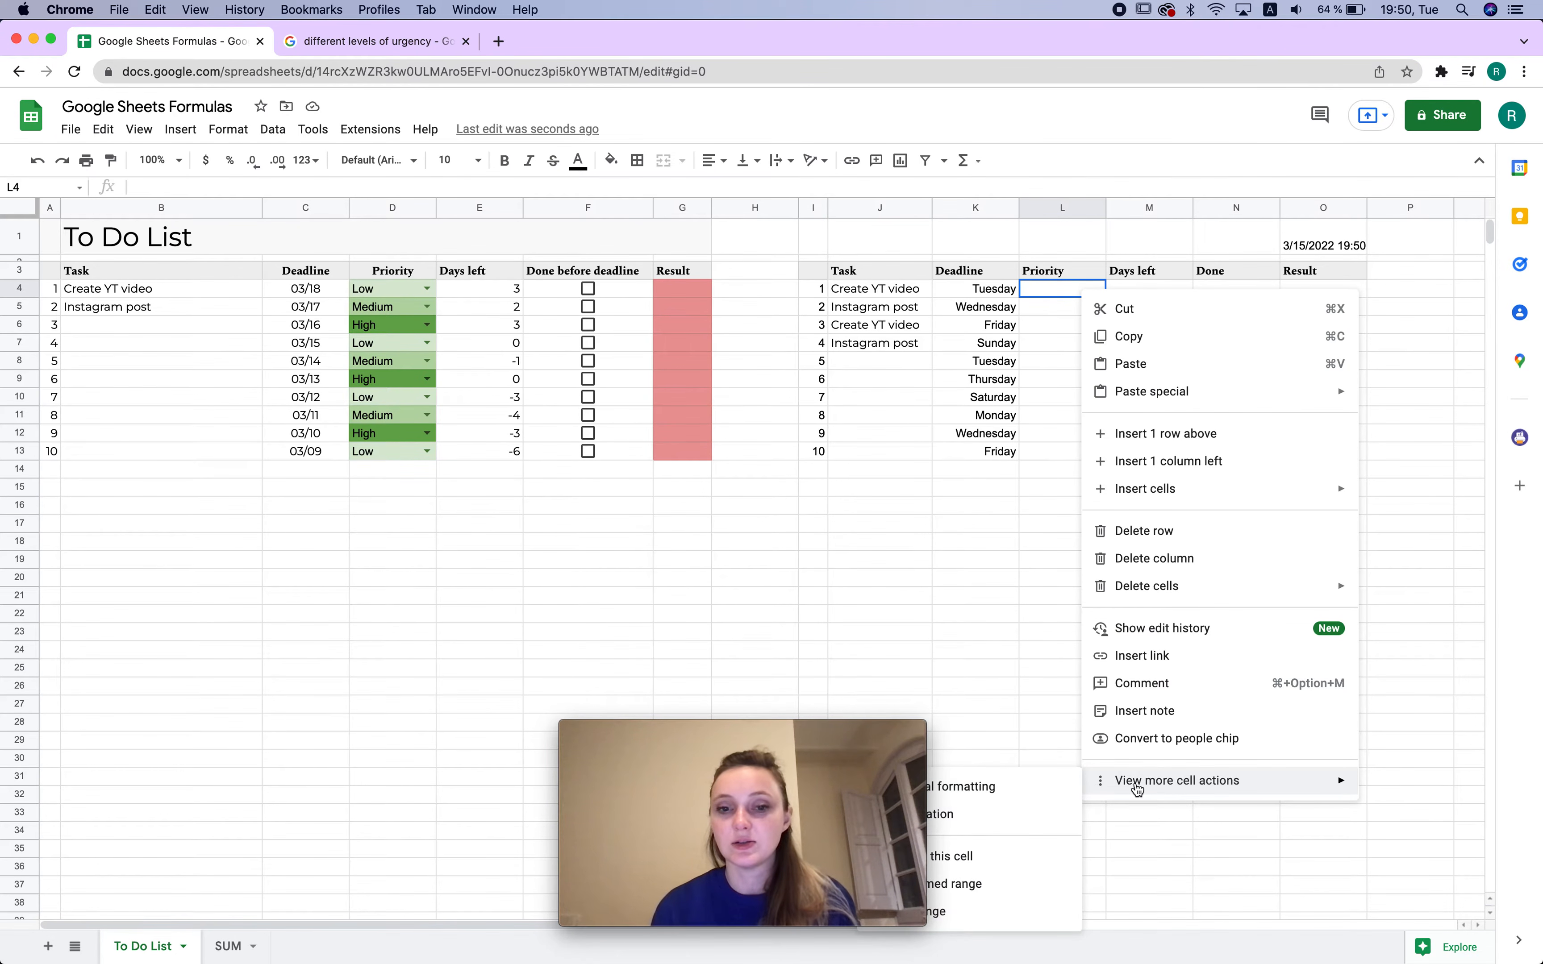
{"action": "left_click_drag", "start_coordinate": [660, 757], "coordinate": [425, 739]}
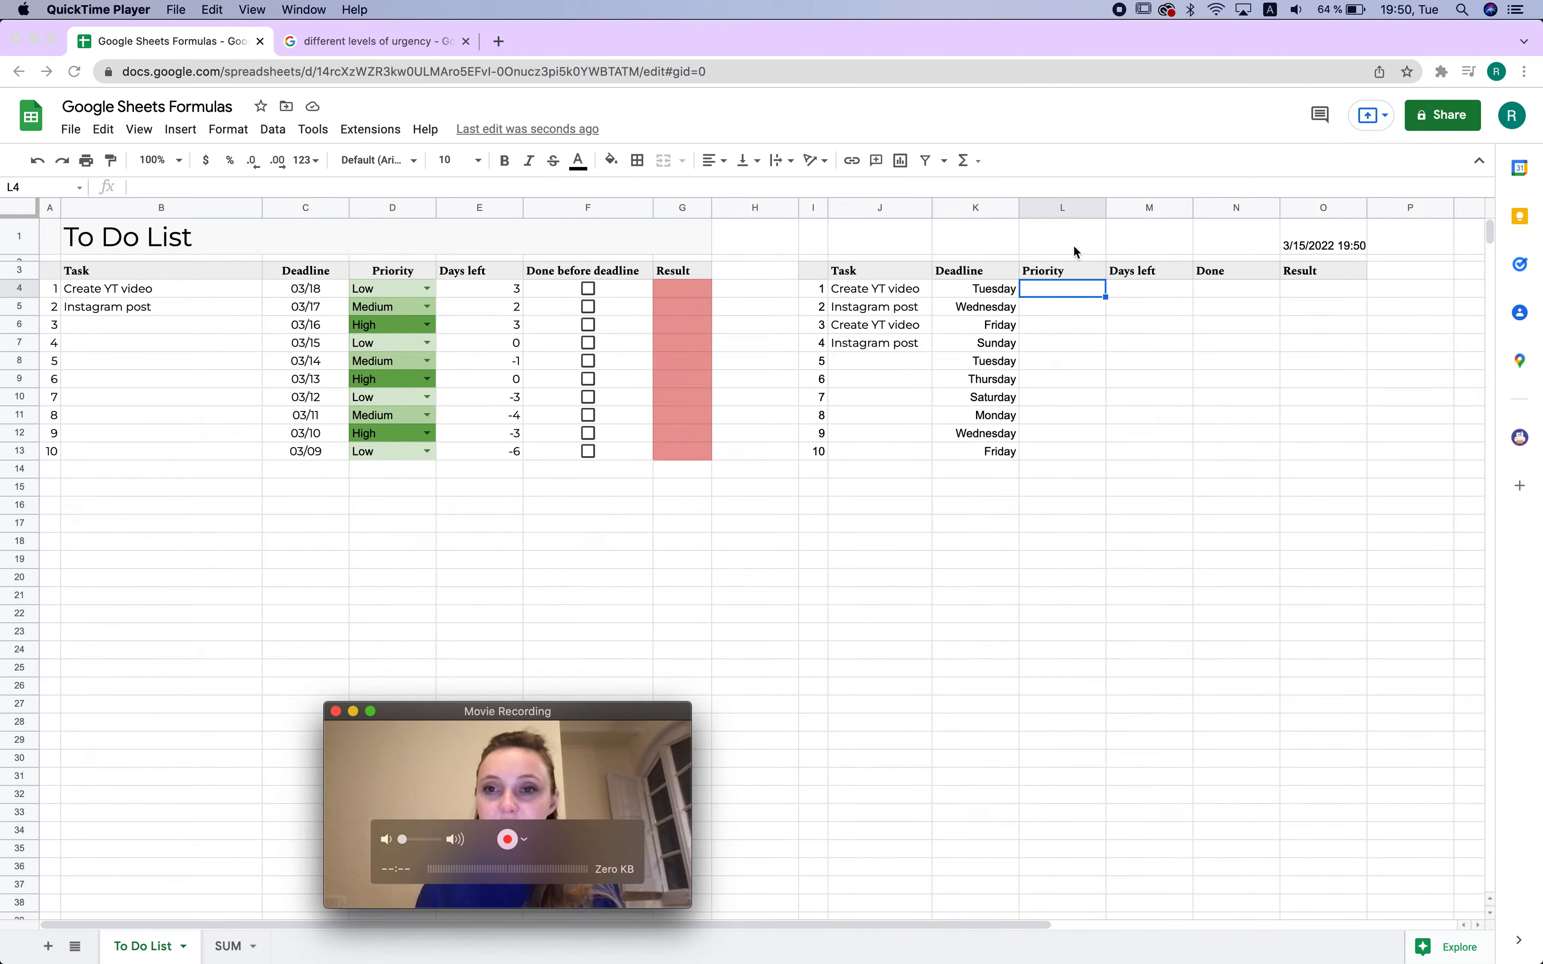
Add data validation to priority cell L4 using the list of items Low, Medium, High, and open its dropdown to check the choices
{"action": "left_click", "coordinate": [1063, 292]}
{"action": "right_click", "coordinate": [1064, 290]}
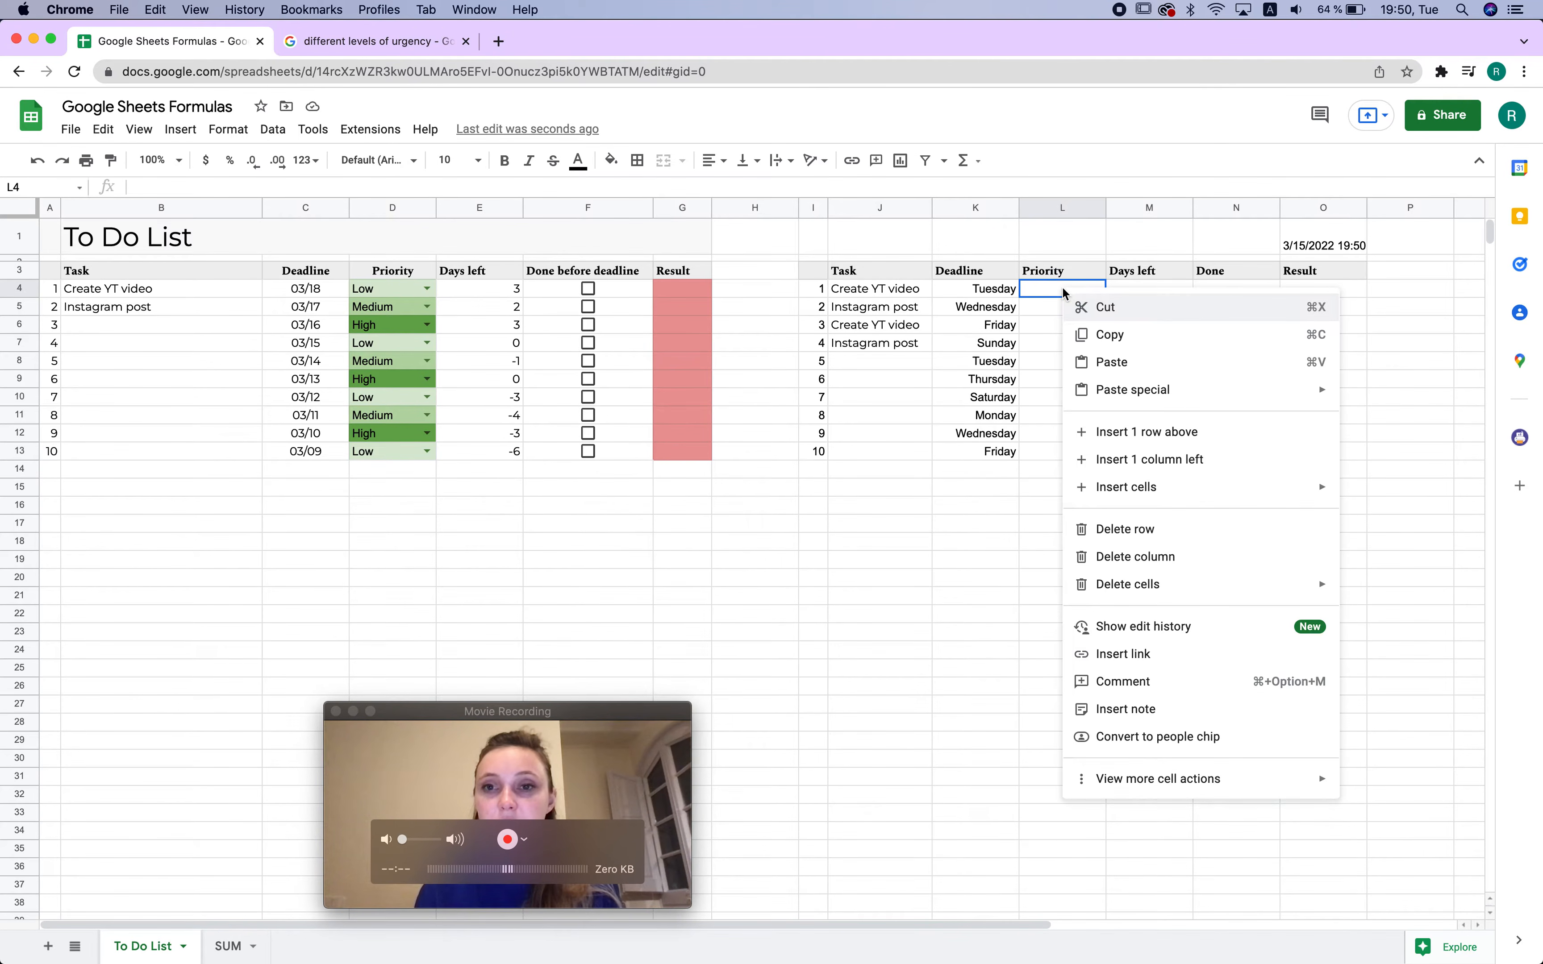
{"action": "mouse_move", "coordinate": [1121, 790]}
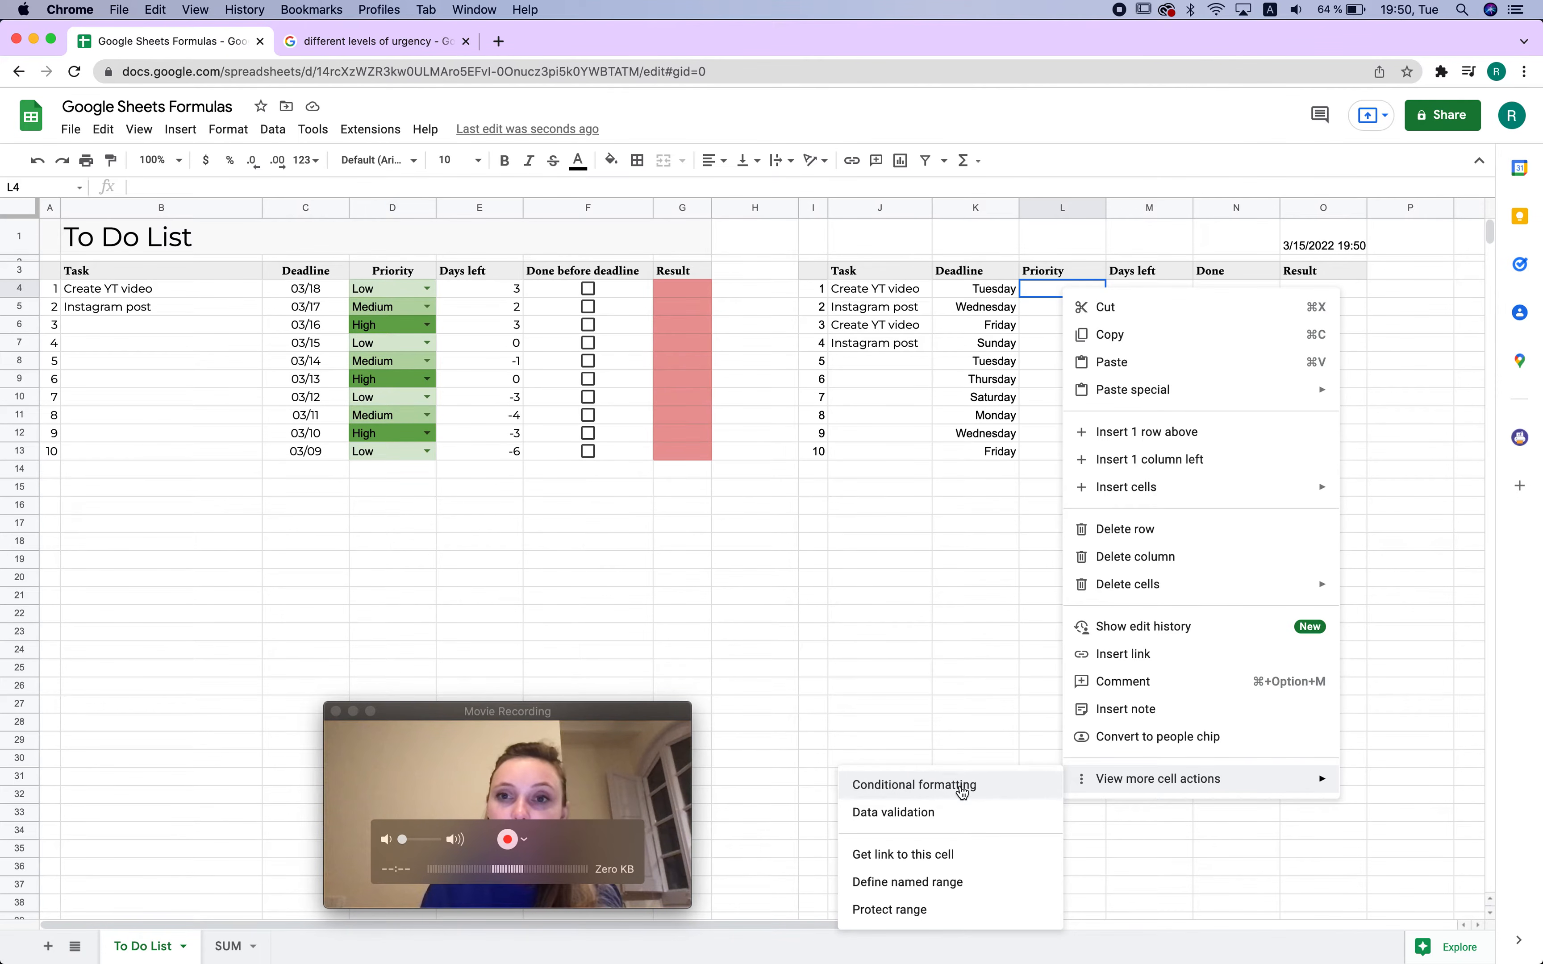
{"action": "left_click", "coordinate": [934, 814]}
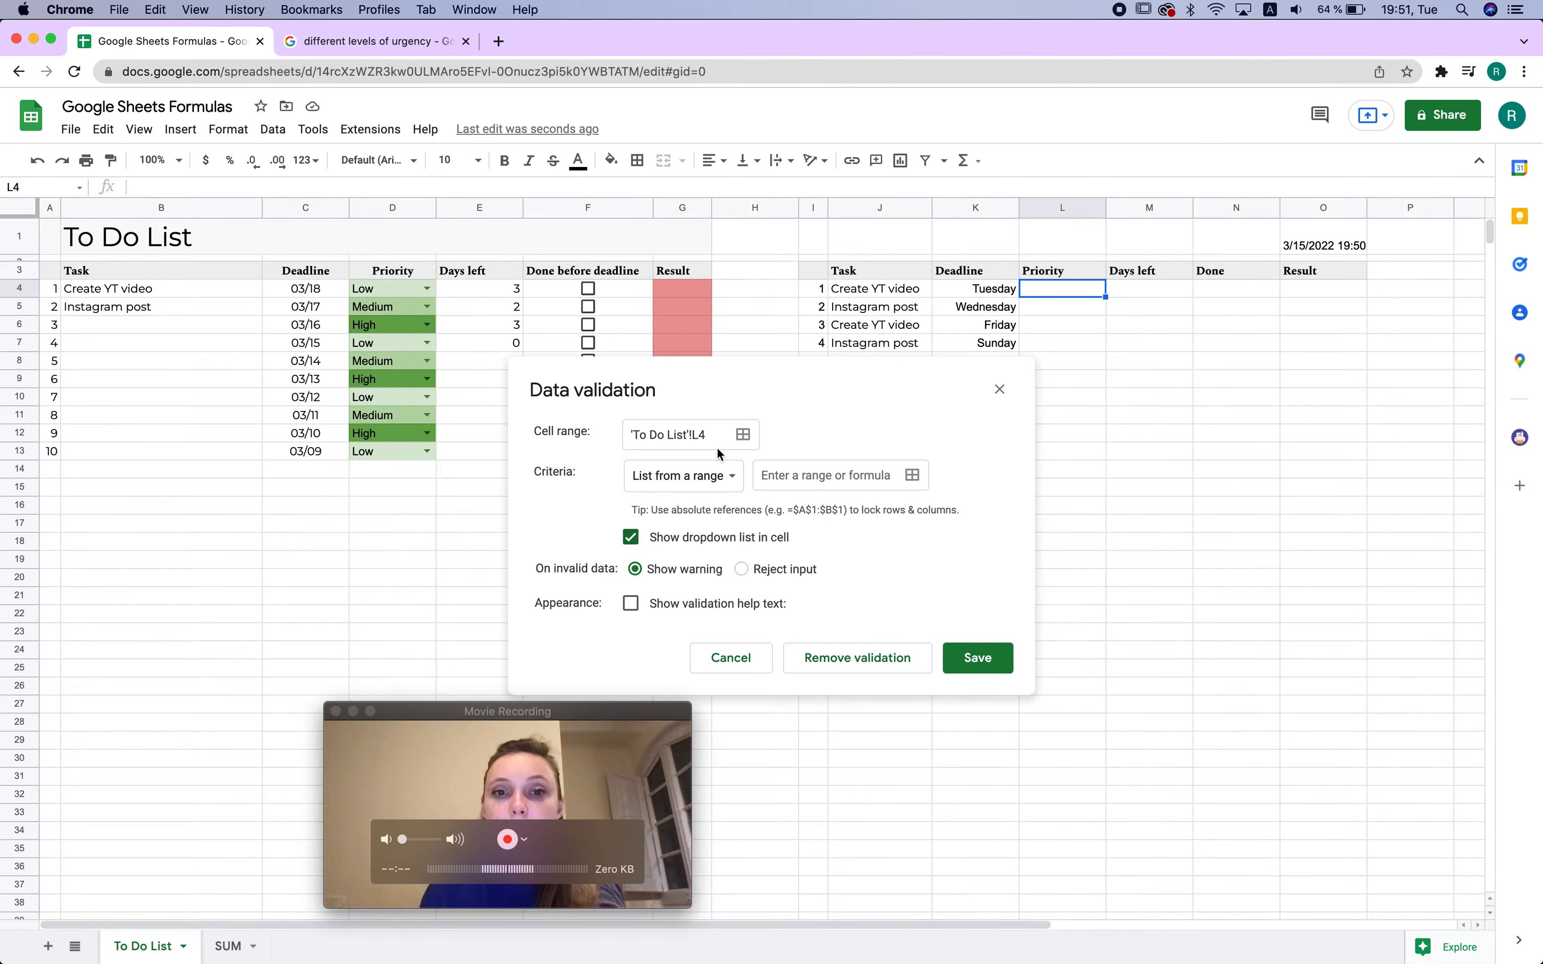
{"action": "left_click", "coordinate": [710, 473]}
{"action": "left_click", "coordinate": [692, 503]}
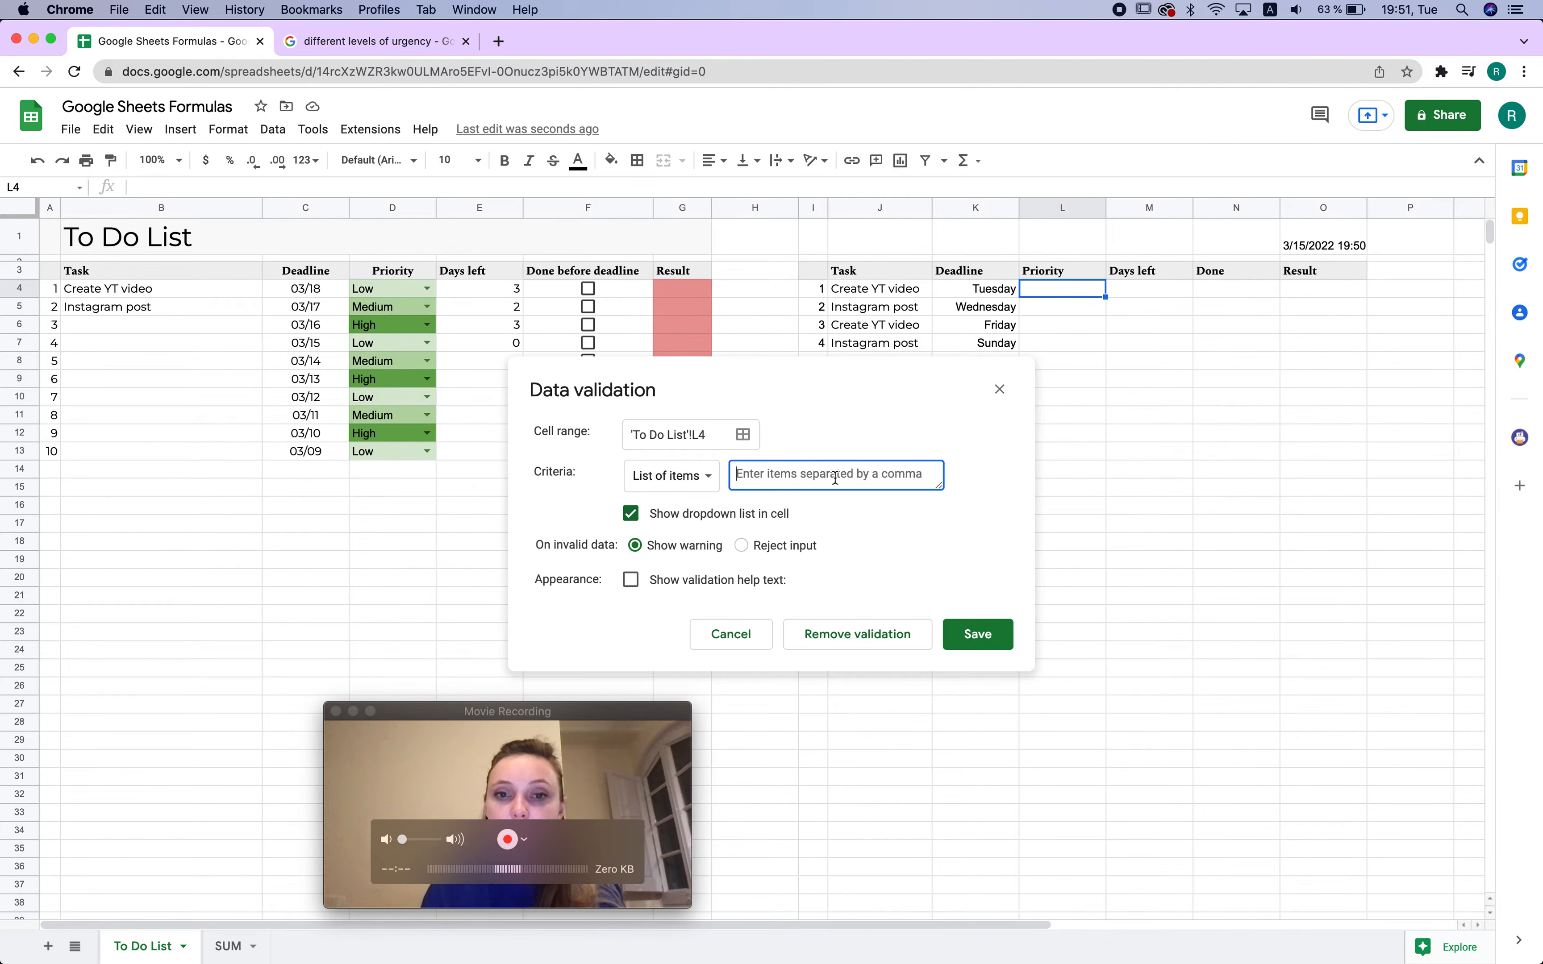
{"action": "type", "text": "LO"}
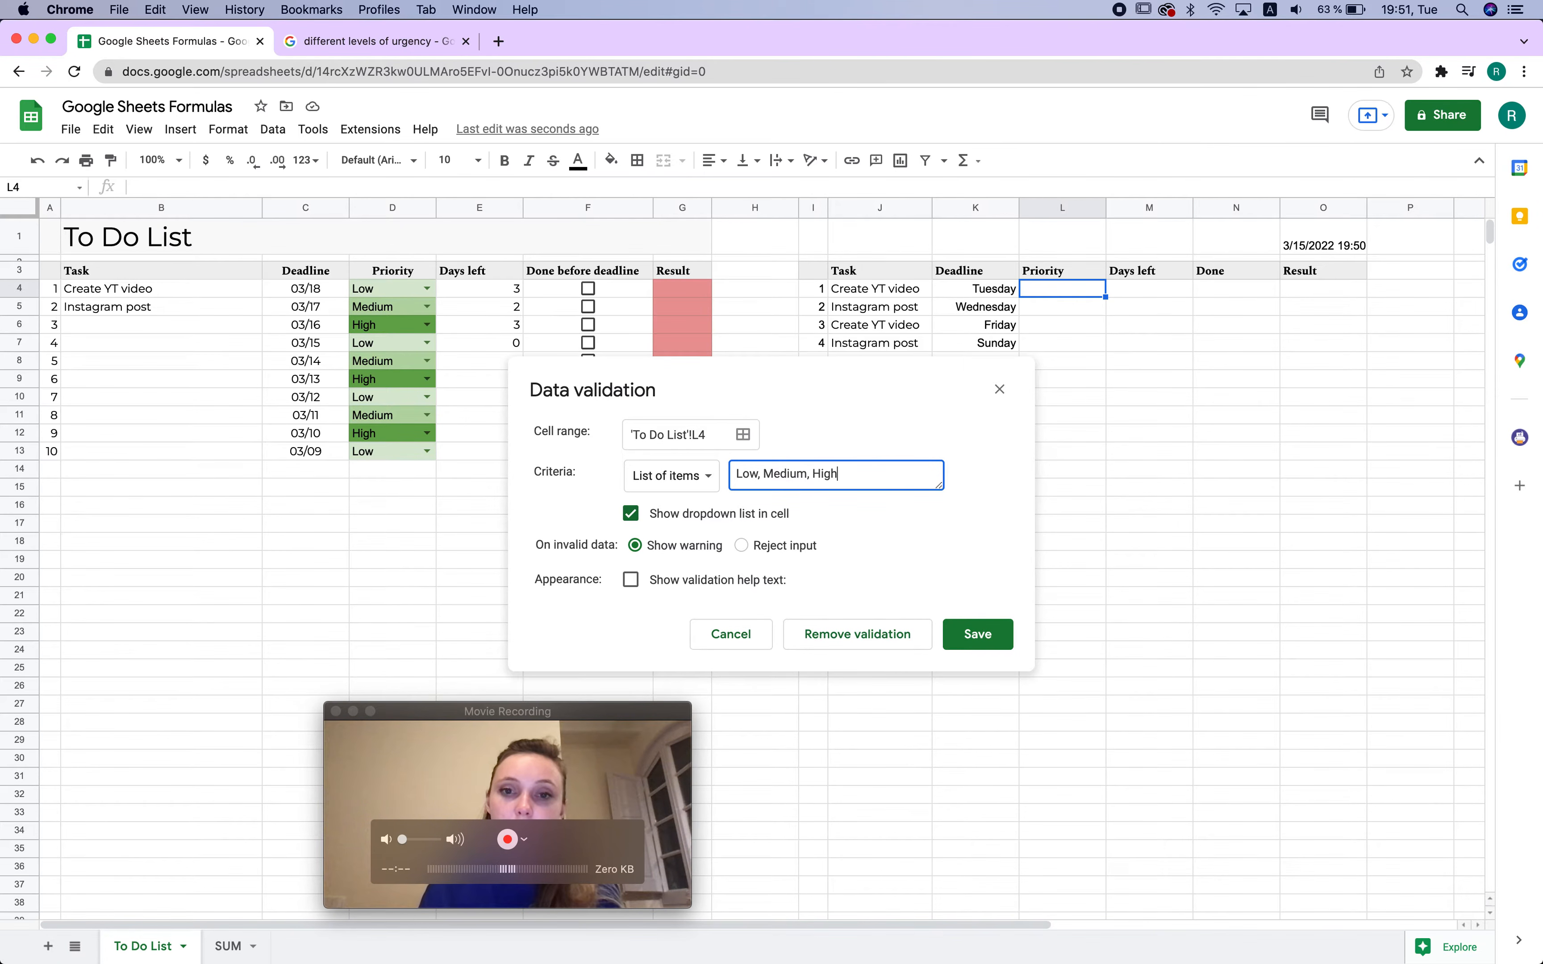
{"action": "double_click", "coordinate": [748, 475]}
{"action": "left_click", "coordinate": [762, 475]}
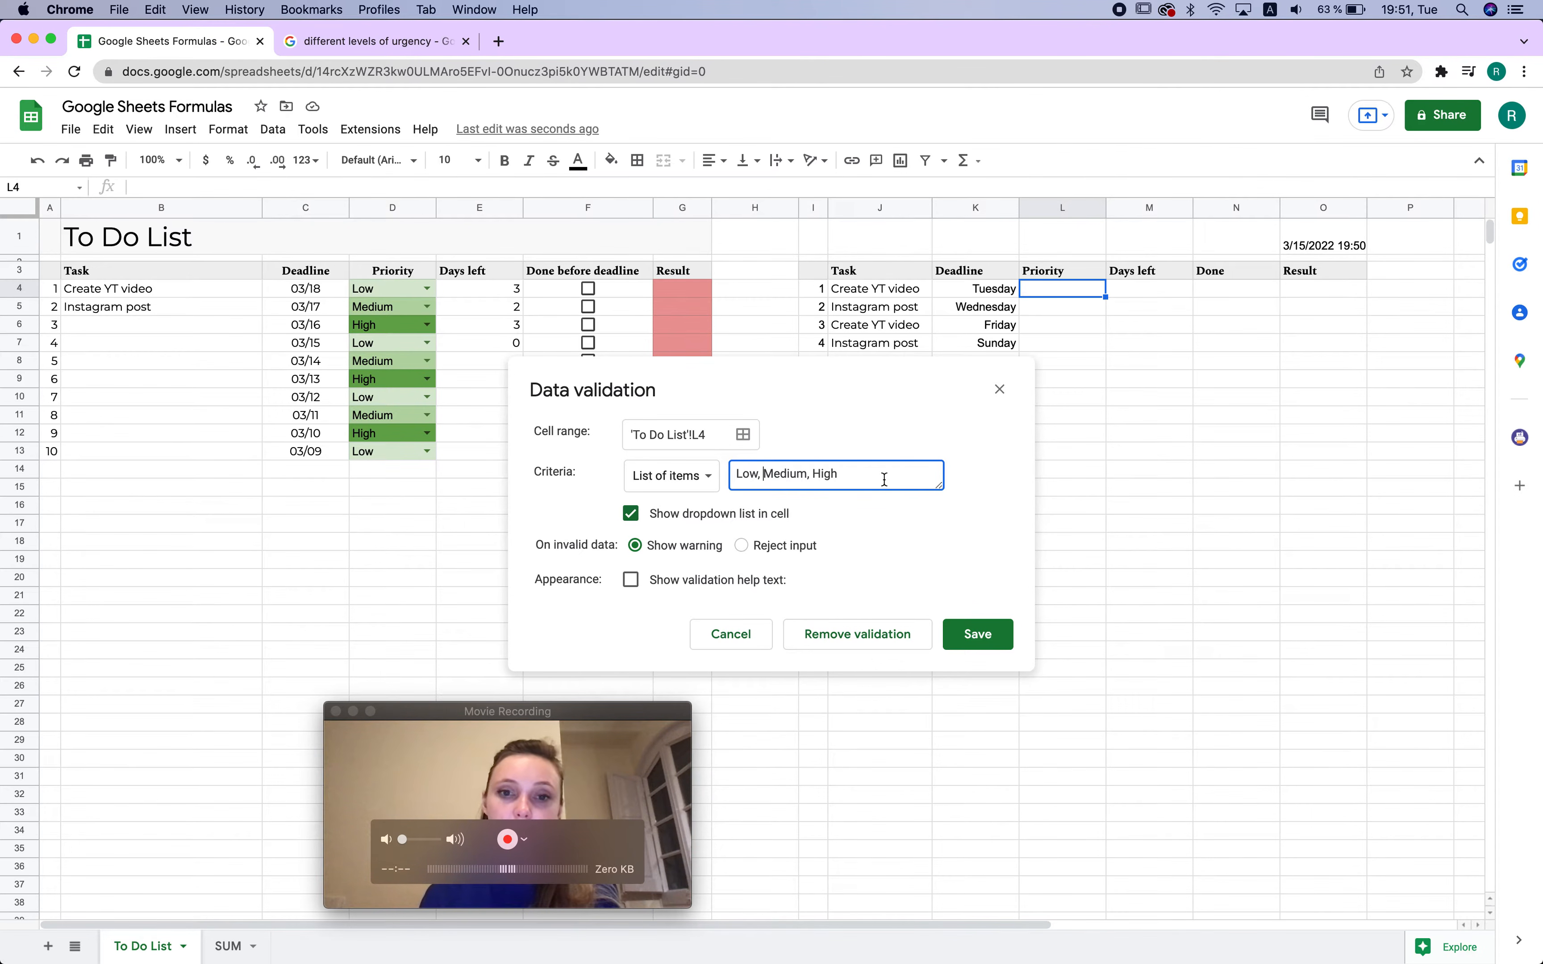
{"action": "left_click", "coordinate": [991, 641]}
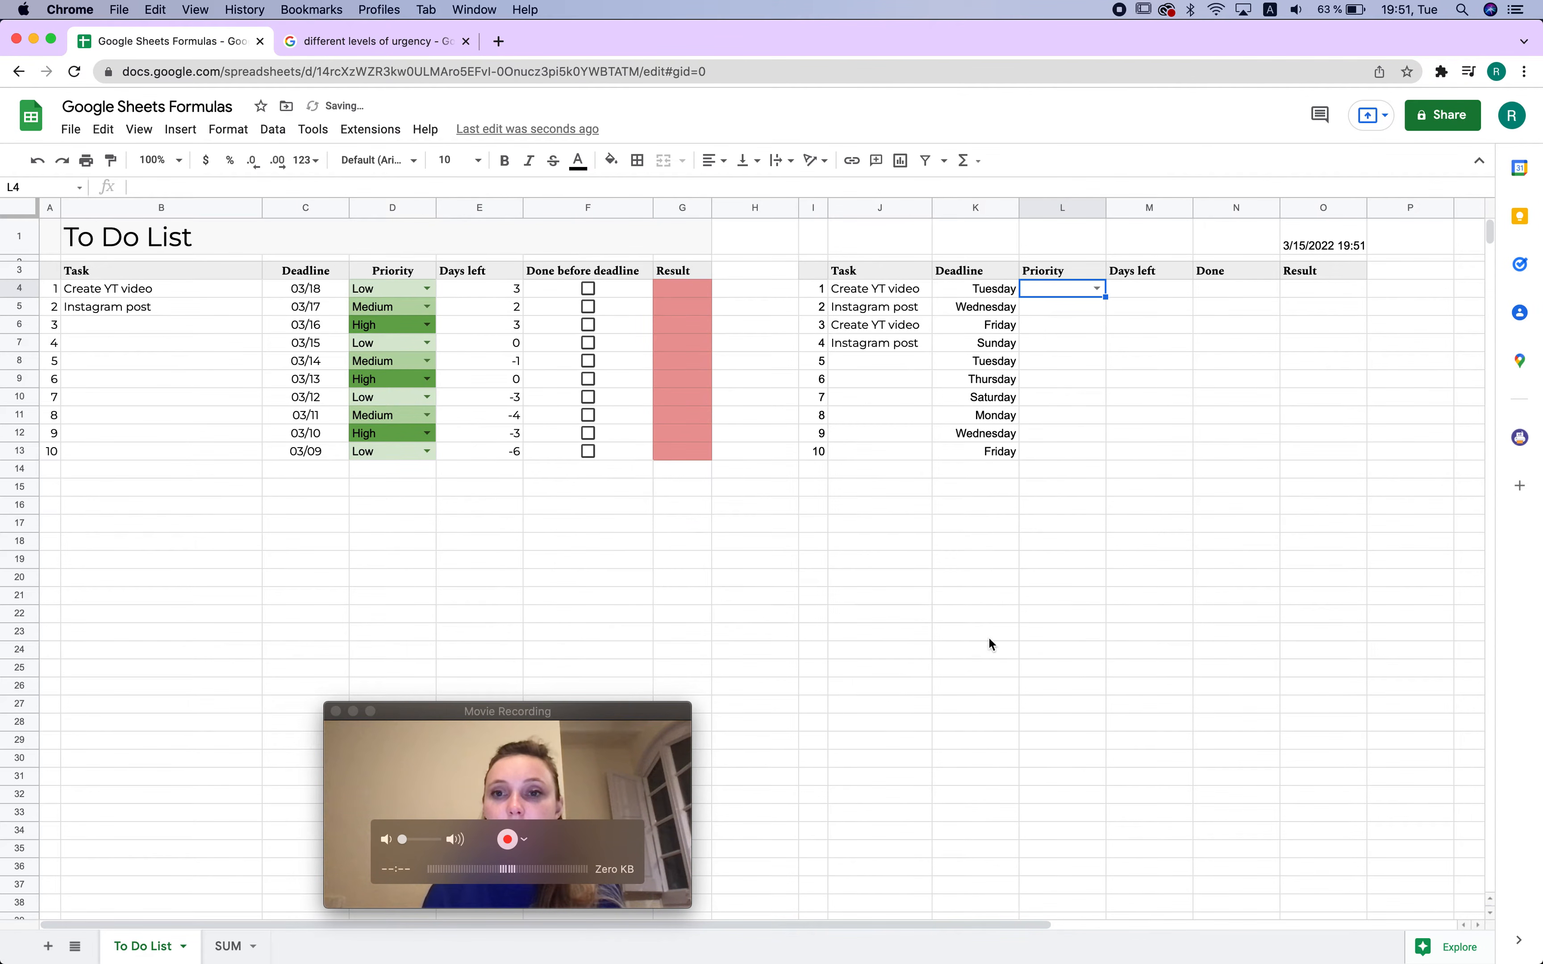
{"action": "left_click", "coordinate": [1095, 290]}
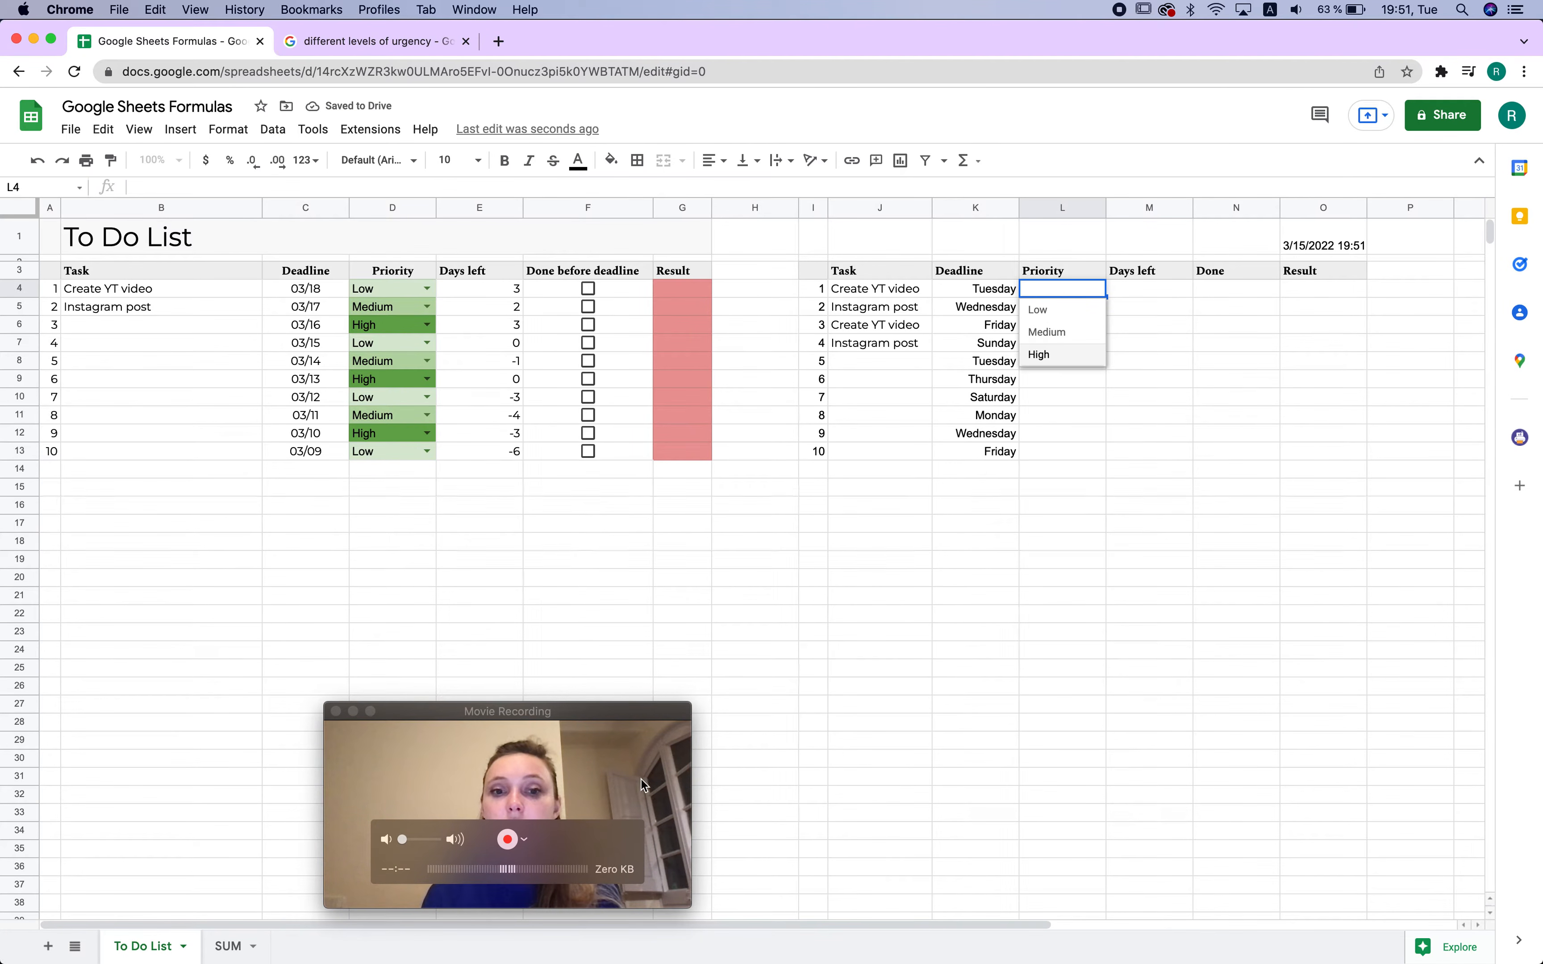
Copy the priority dropdown from L4 down to L13
{"action": "left_click", "coordinate": [843, 672]}
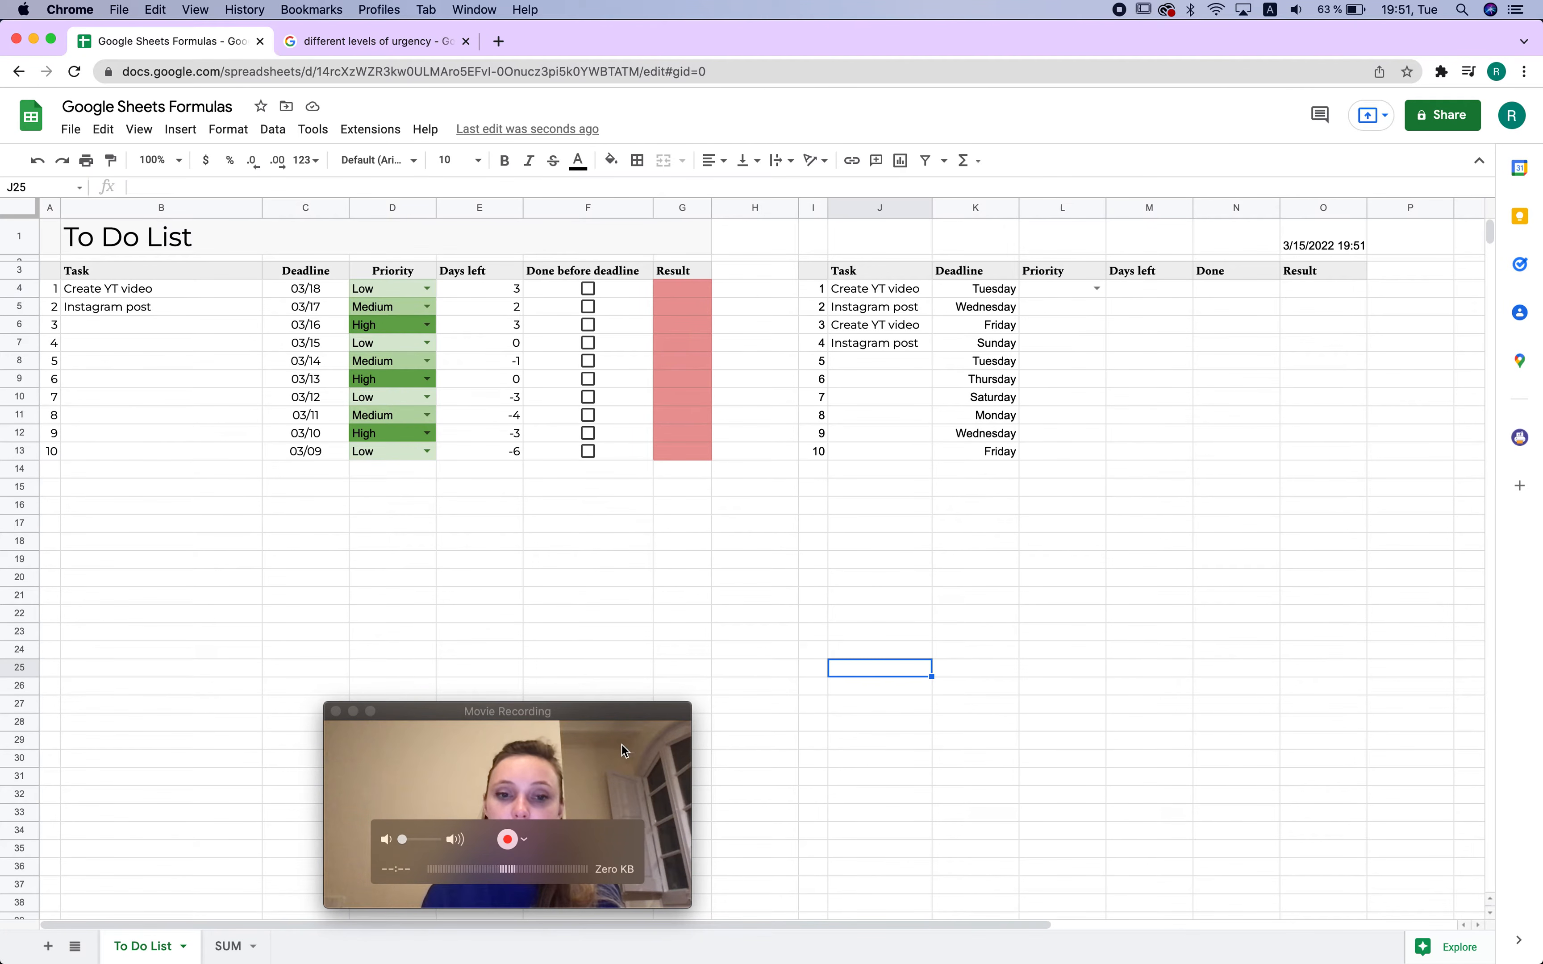
{"action": "left_click", "coordinate": [1053, 294]}
{"action": "left_click", "coordinate": [1056, 276]}
{"action": "left_click", "coordinate": [1060, 291]}
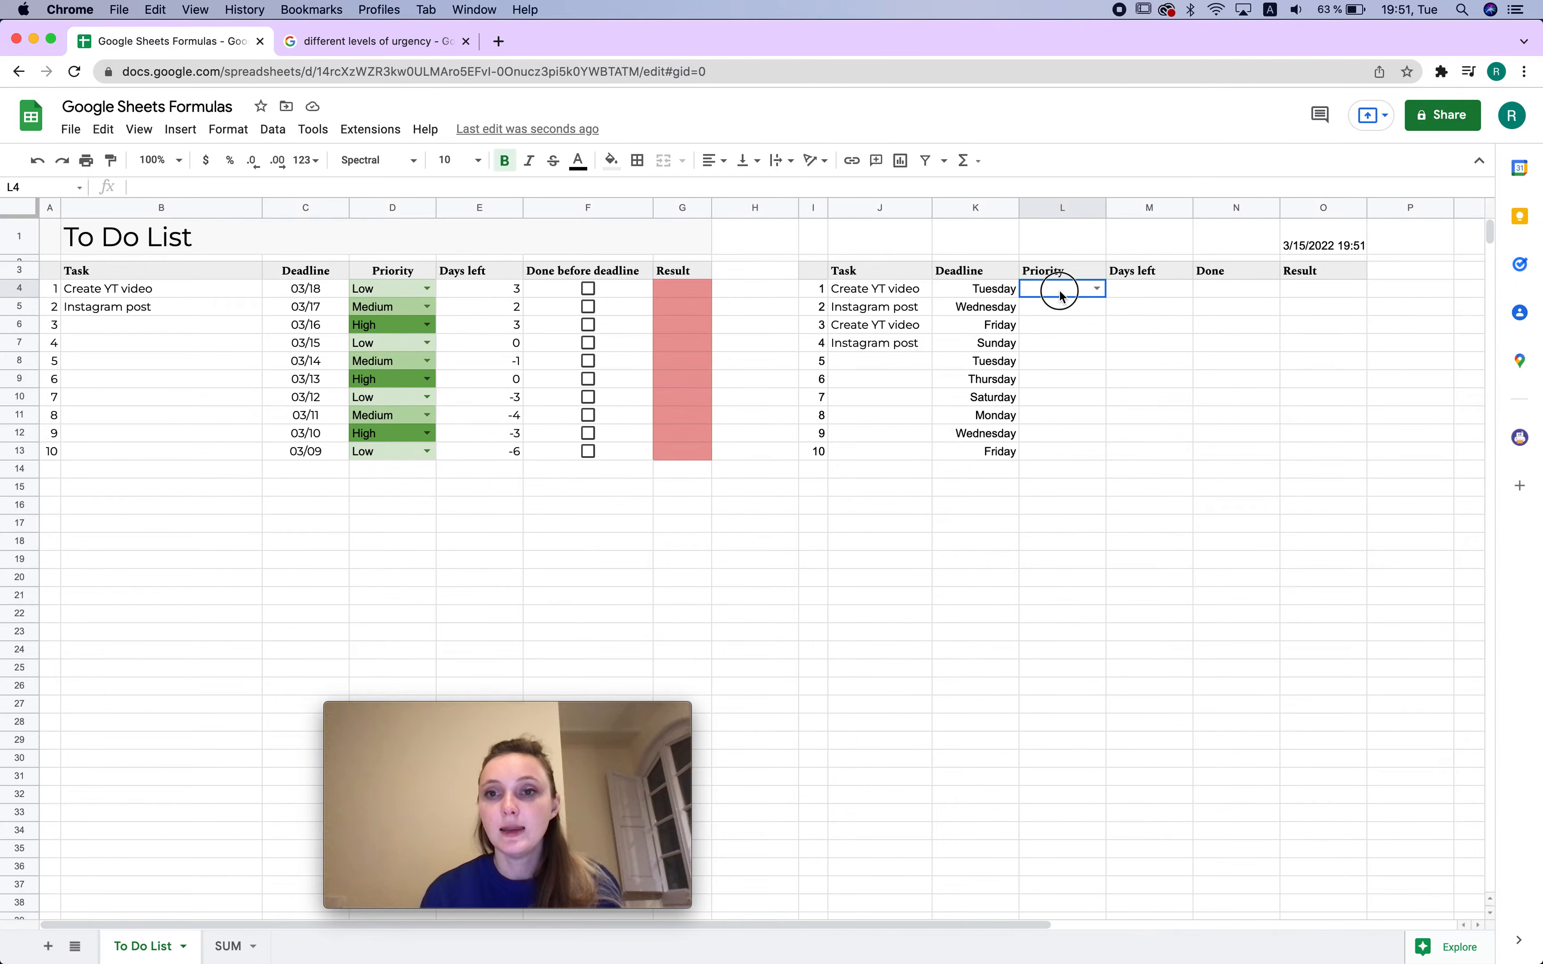
{"action": "left_click_drag", "start_coordinate": [1108, 298], "coordinate": [1092, 452]}
{"action": "left_click", "coordinate": [1217, 370]}
Set the priority in L4 to Medium and in L5 to Low
{"action": "left_click", "coordinate": [1098, 289]}
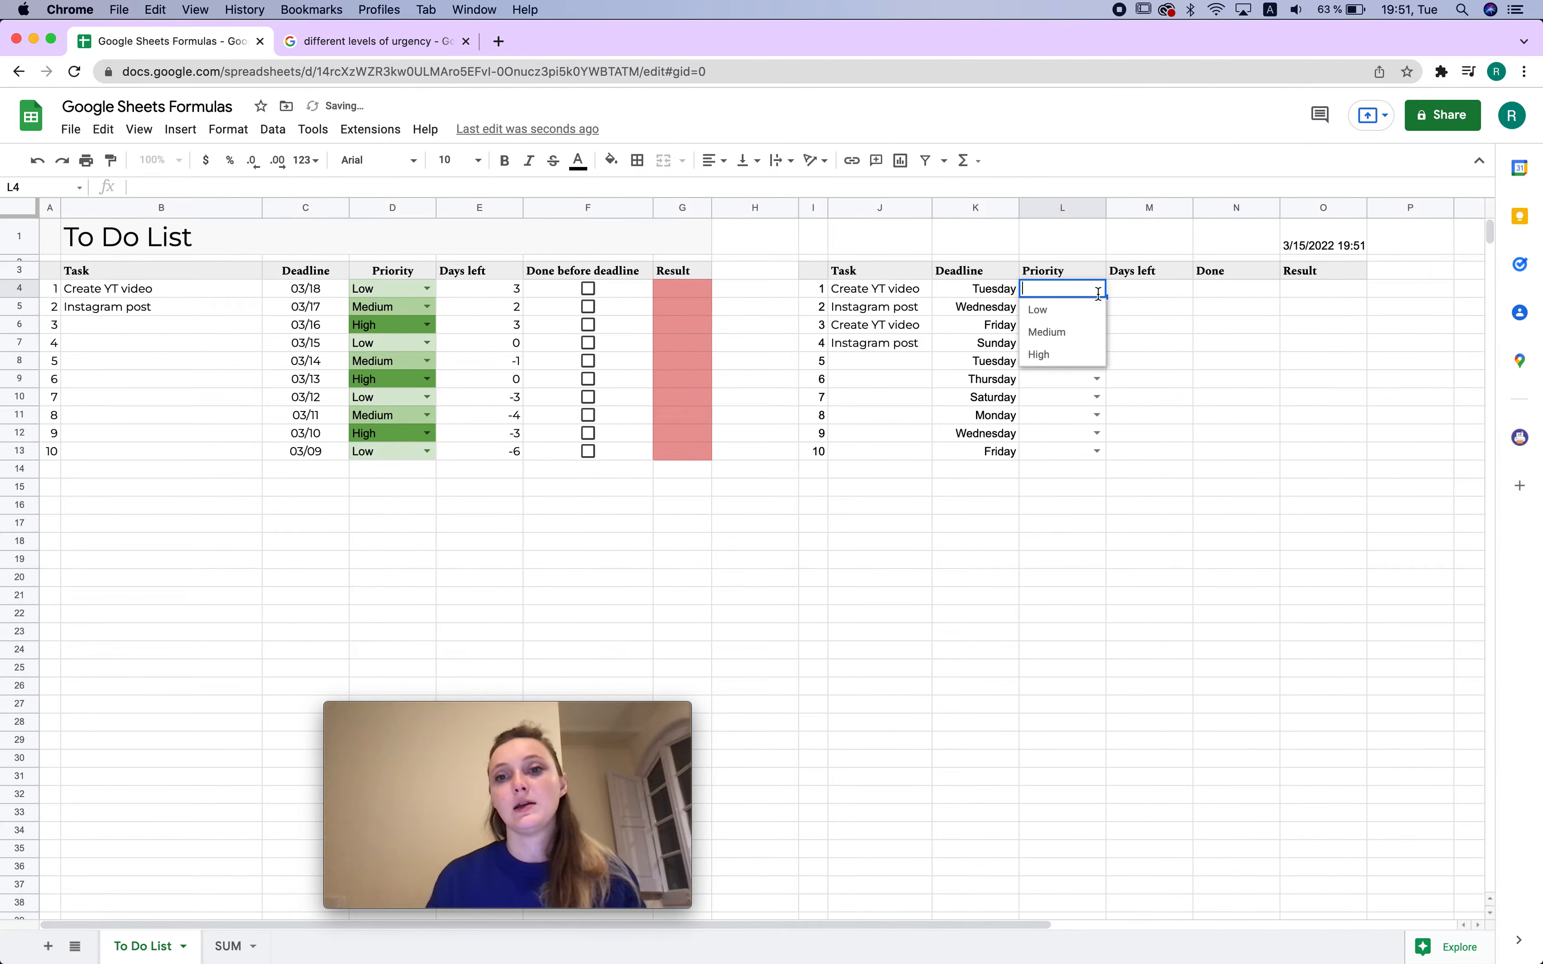
{"action": "left_click", "coordinate": [1065, 338]}
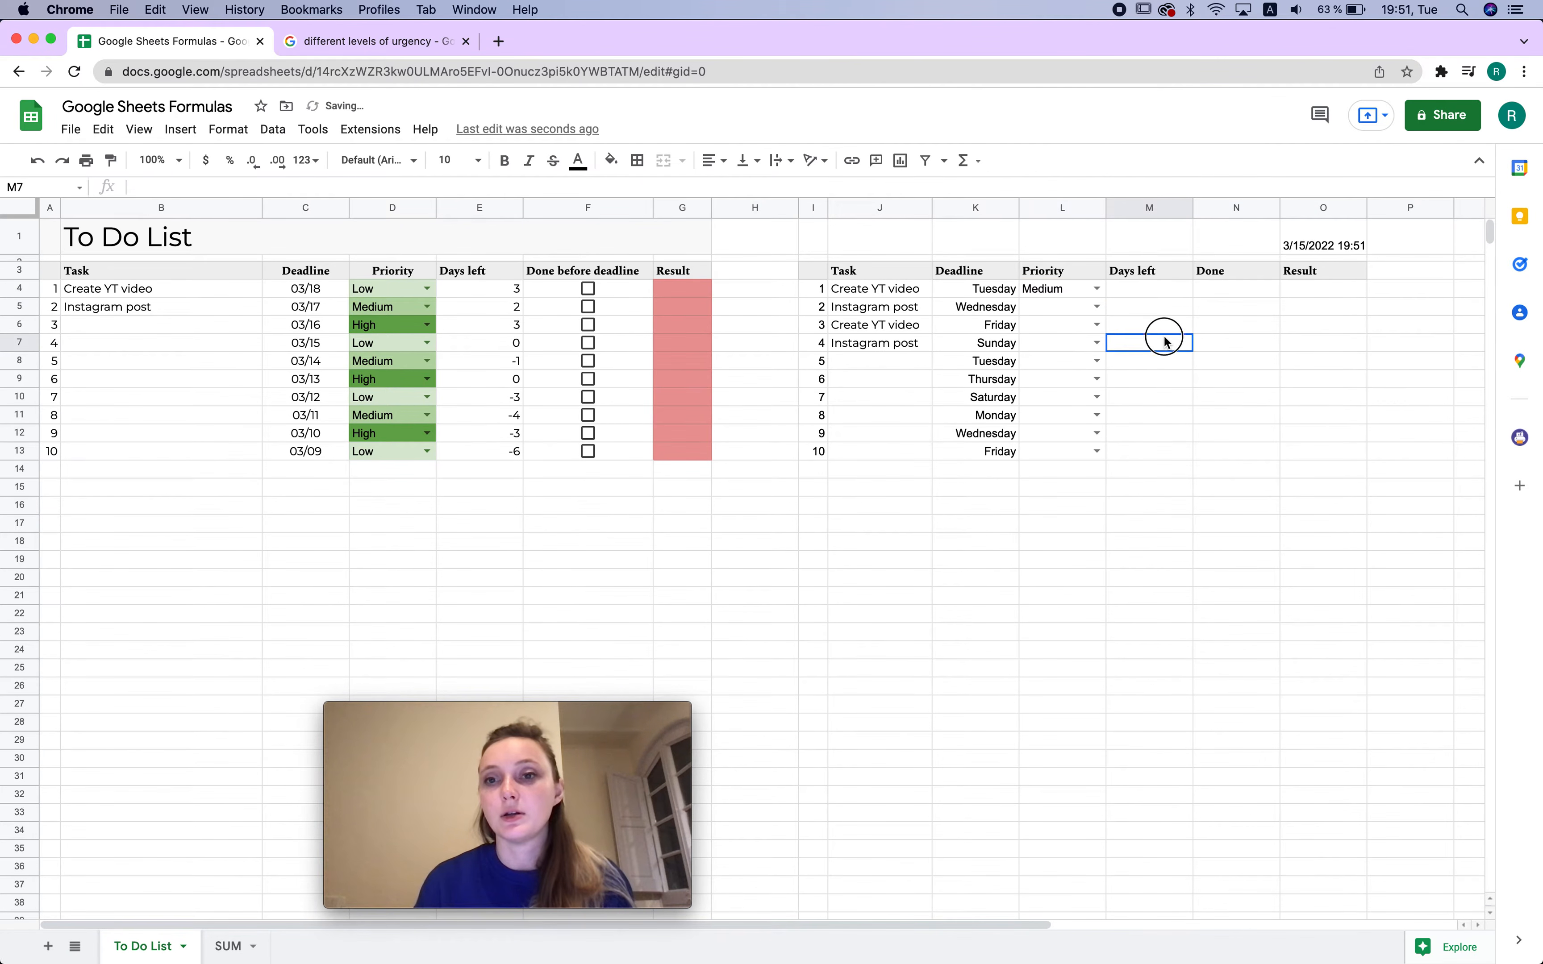
{"action": "left_click", "coordinate": [1097, 309]}
{"action": "left_click", "coordinate": [1075, 318]}
{"action": "left_click", "coordinate": [1061, 451]}
{"action": "left_click", "coordinate": [1212, 416]}
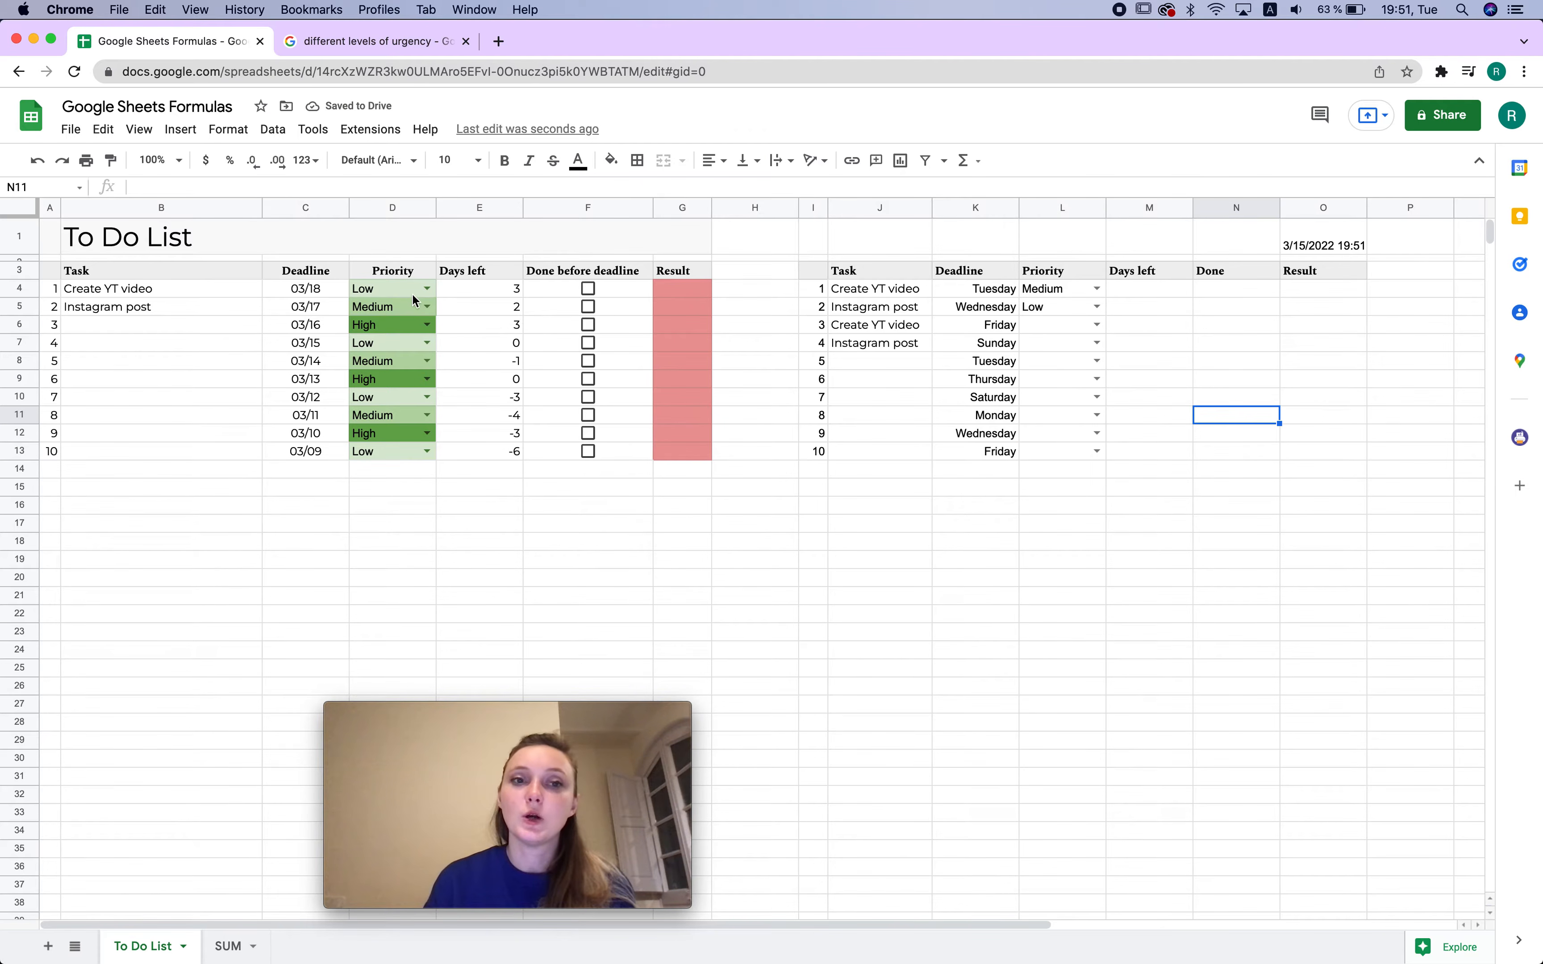
Add a conditional format rule to L4:L13 that gives text starting with L the default green style, and start another rule
{"action": "left_click_drag", "start_coordinate": [1061, 290], "coordinate": [1071, 452]}
{"action": "right_click", "coordinate": [1071, 453]}
{"action": "mouse_move", "coordinate": [1166, 917]}
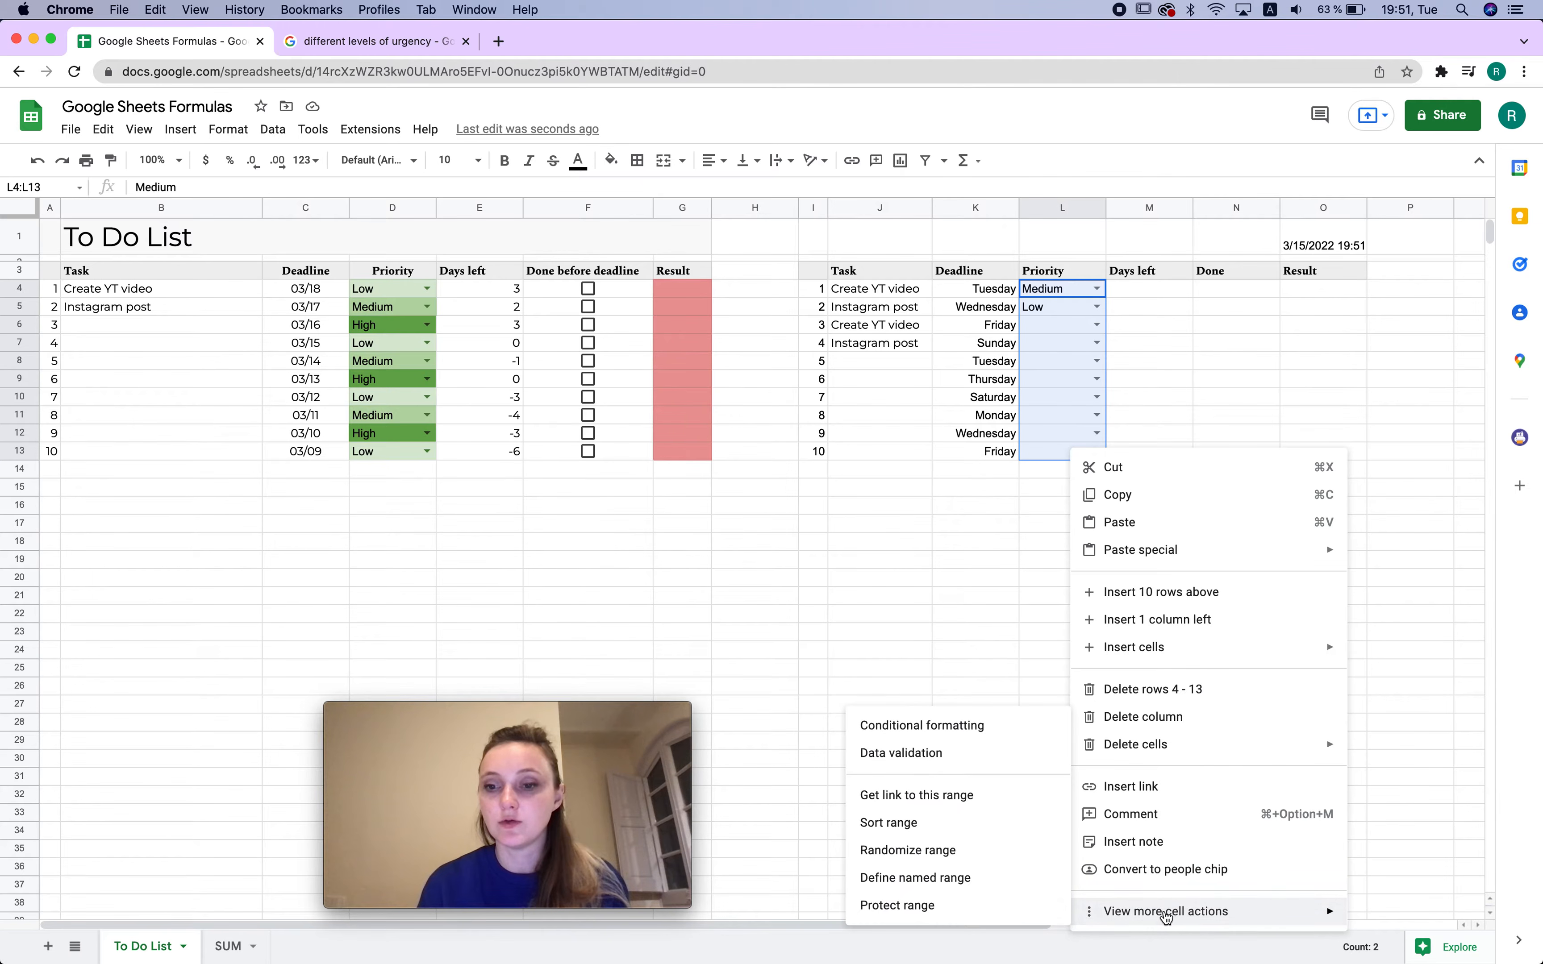
{"action": "left_click", "coordinate": [902, 728]}
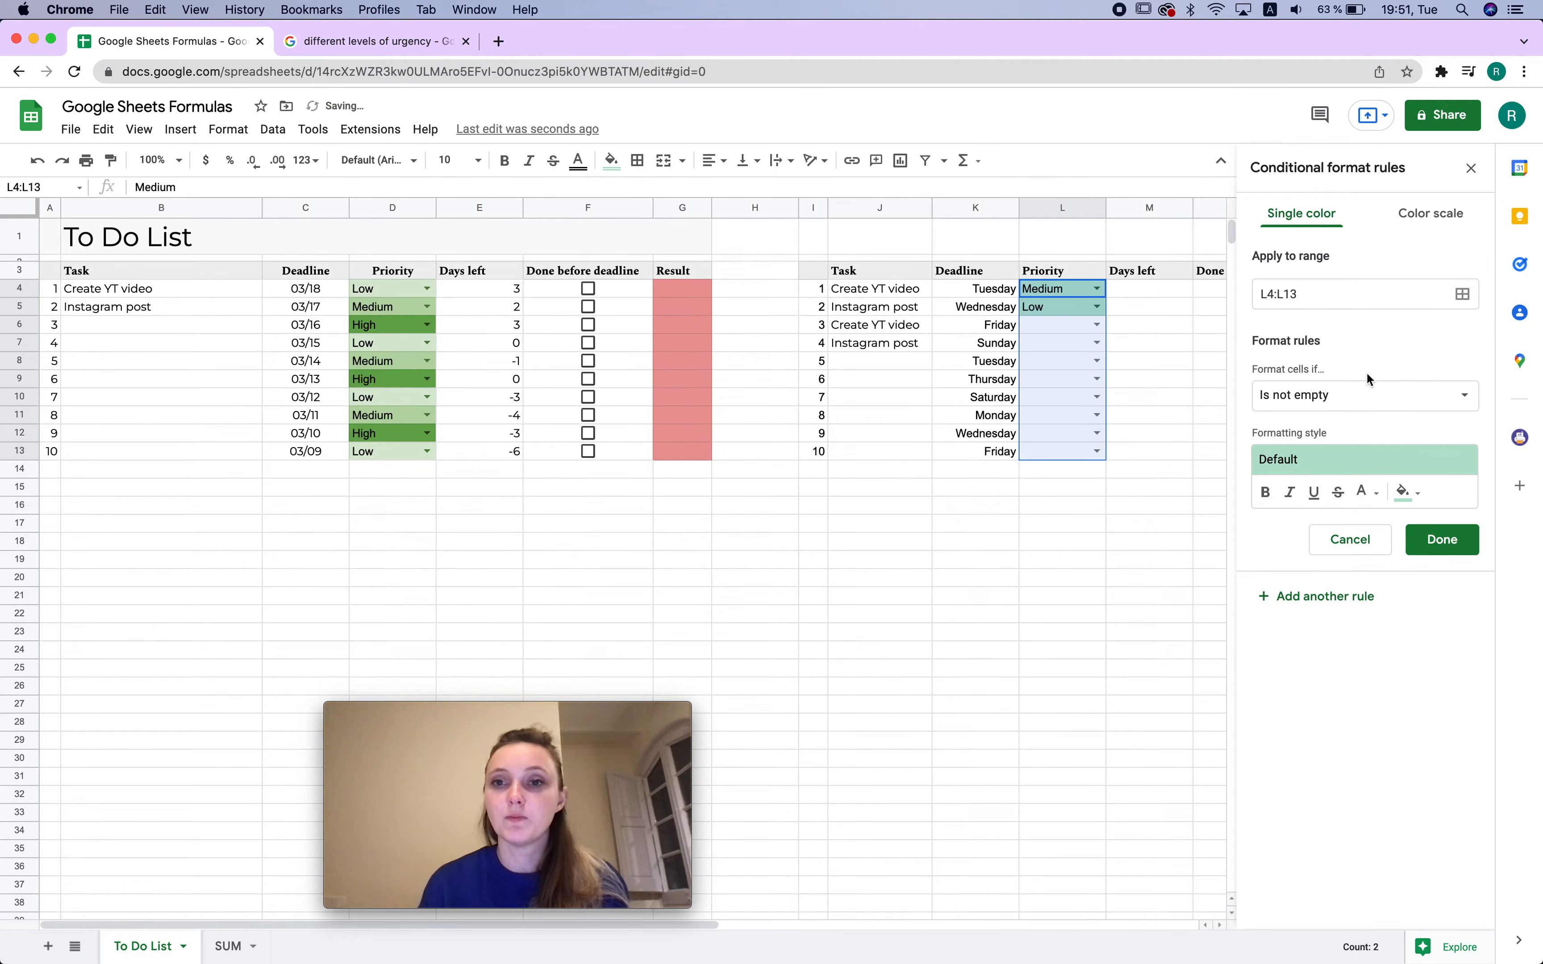
{"action": "left_click", "coordinate": [1451, 404]}
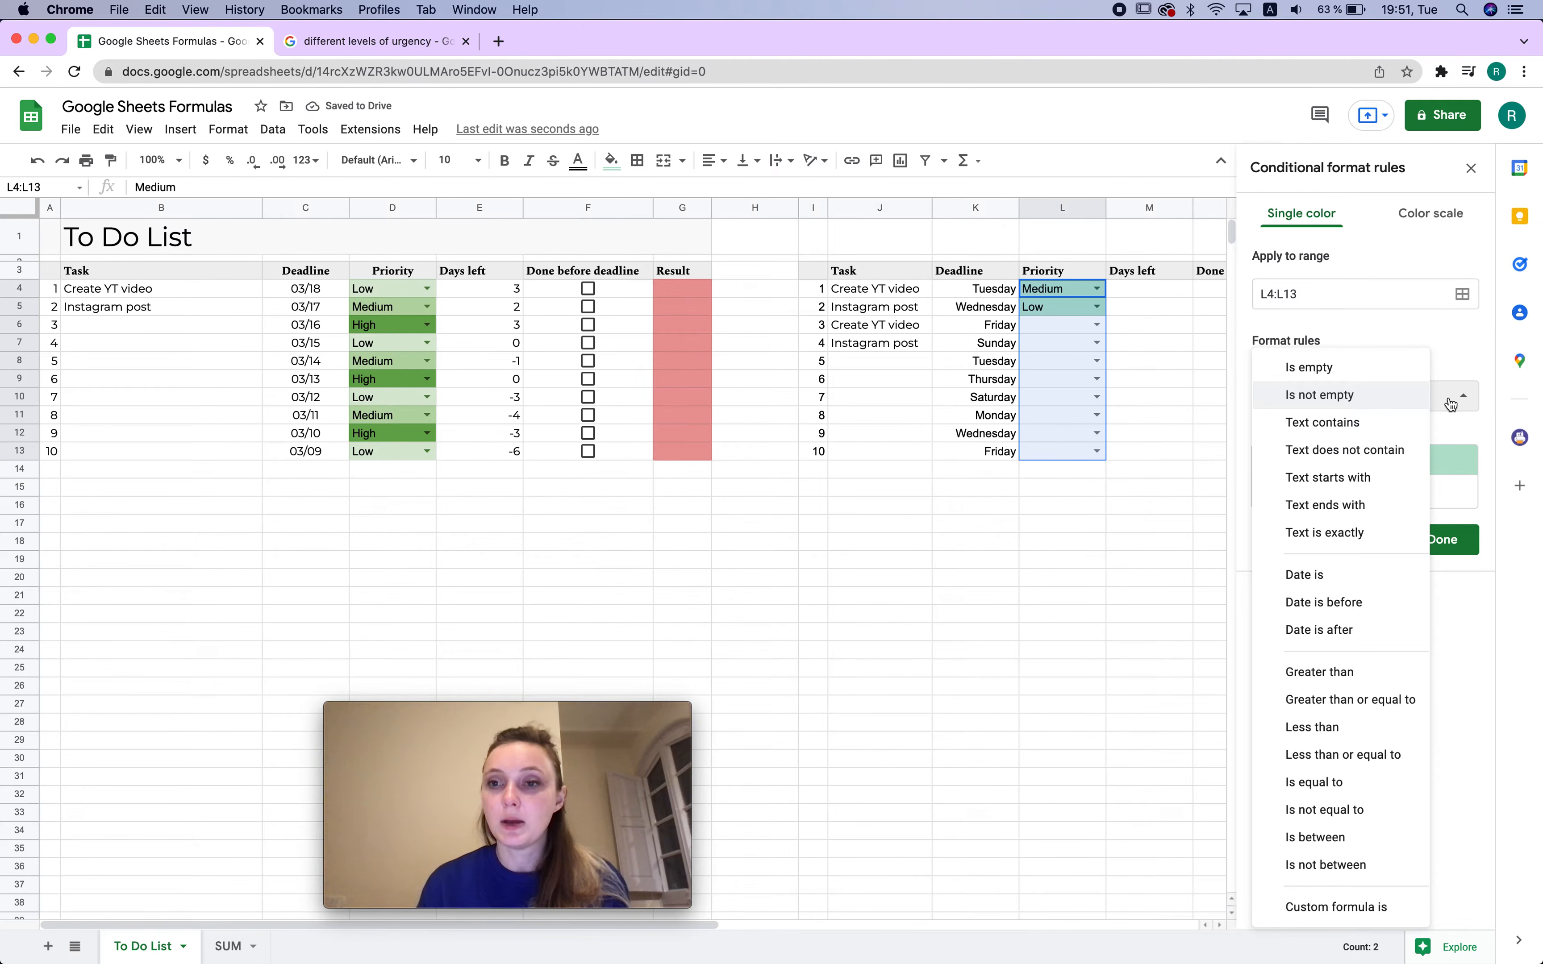
{"action": "left_click", "coordinate": [1342, 477]}
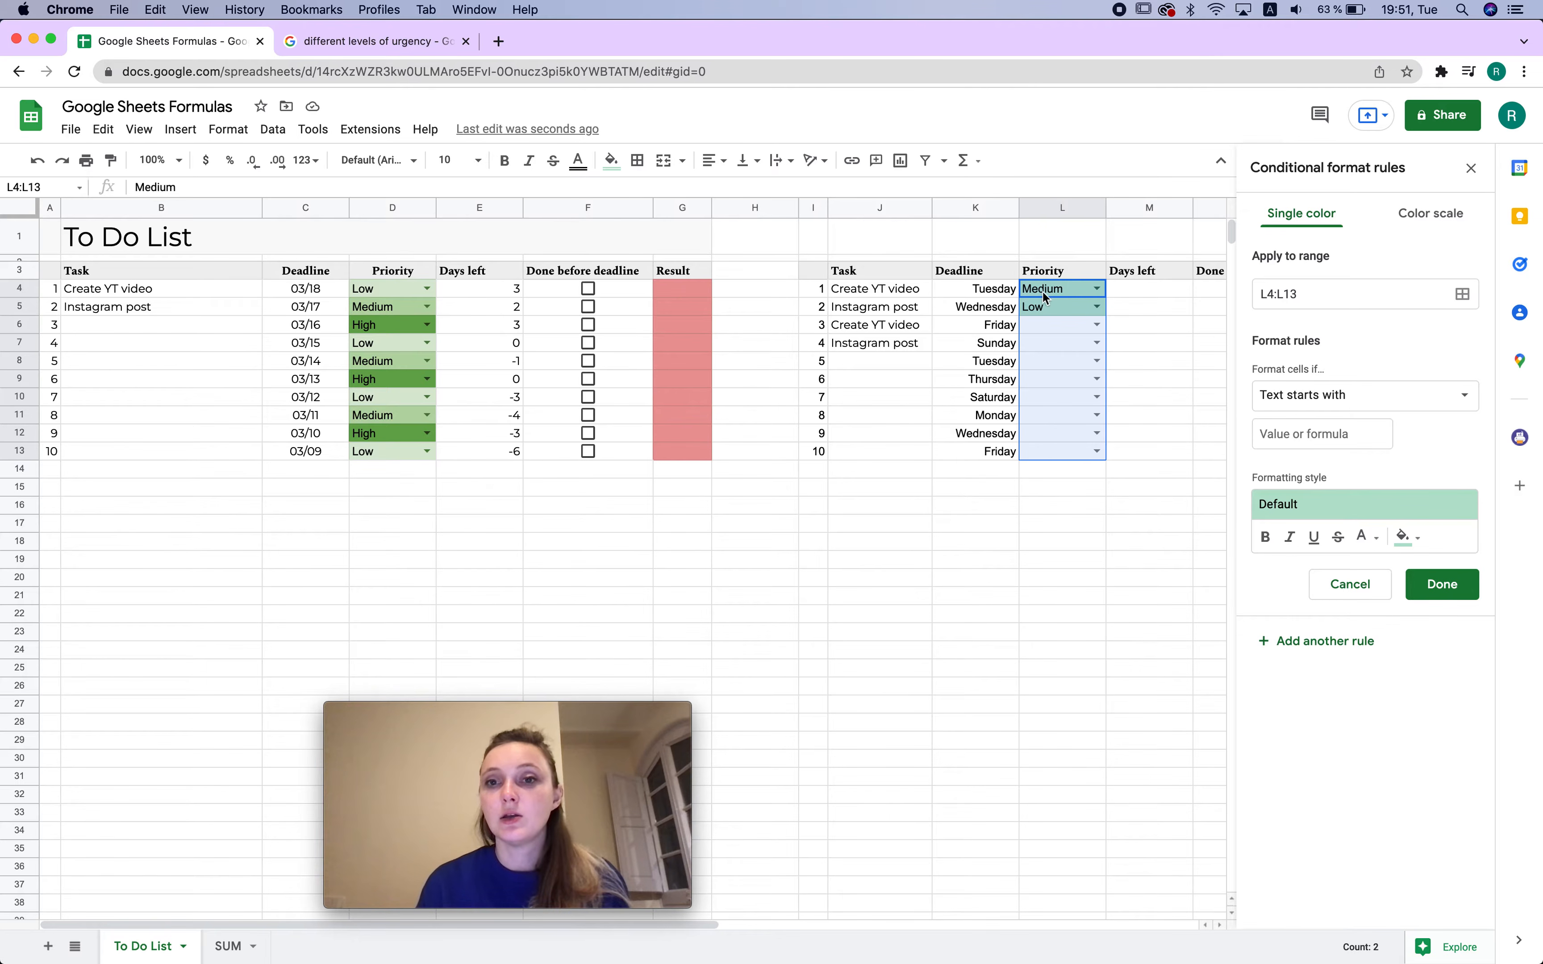
{"action": "left_click", "coordinate": [1095, 308]}
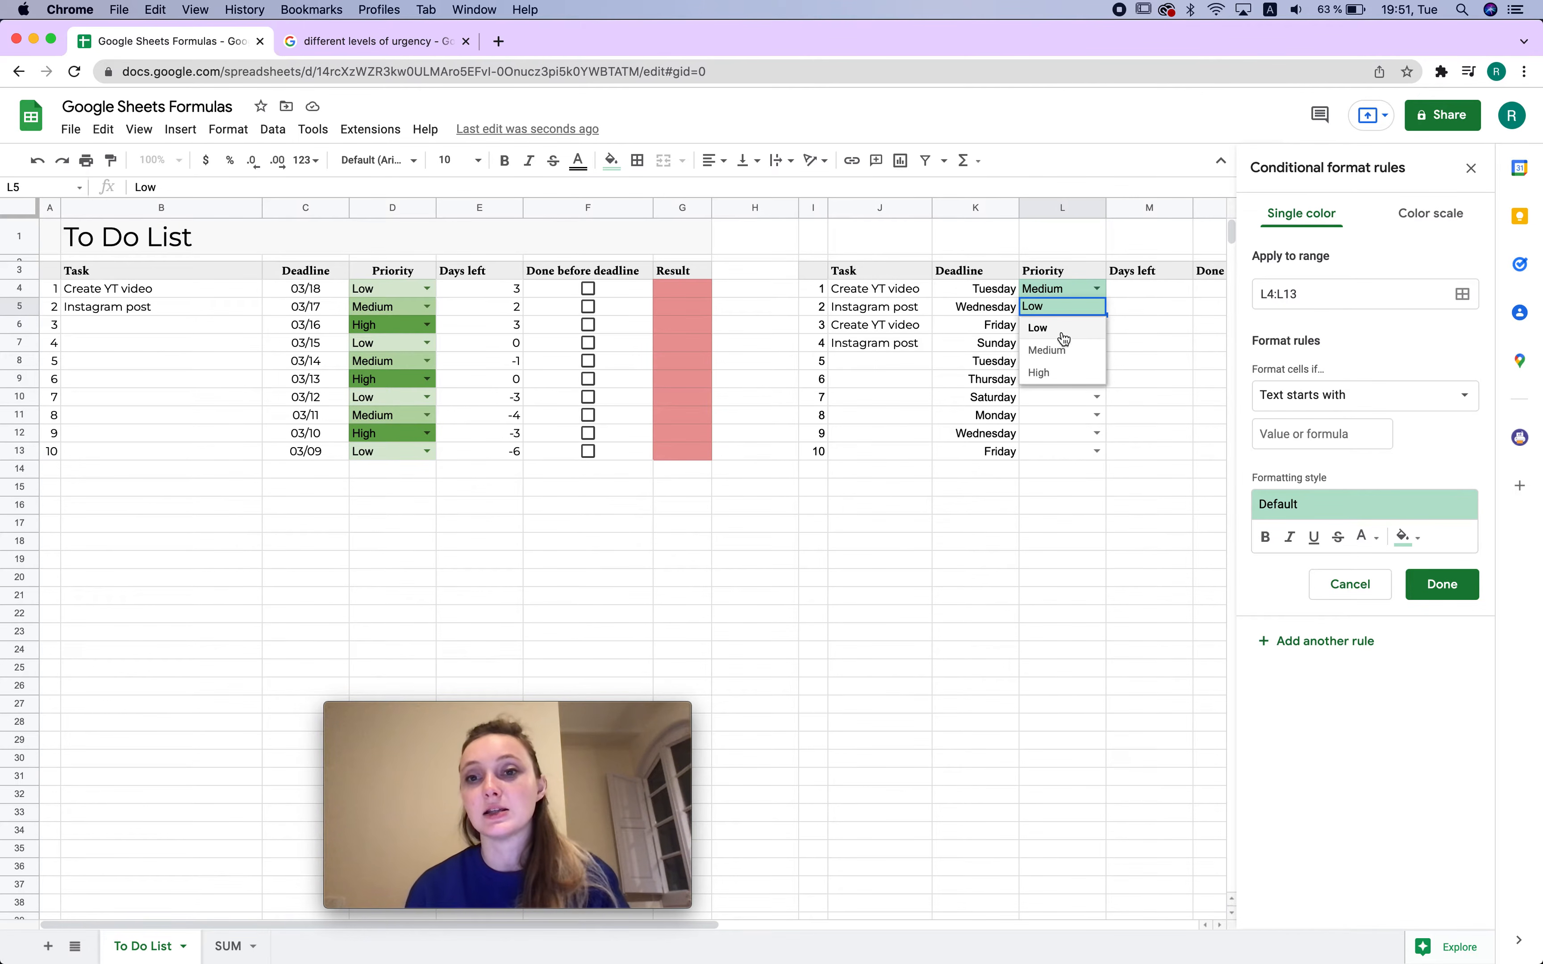
{"action": "left_click", "coordinate": [1335, 433]}
{"action": "type", "text": "L"}
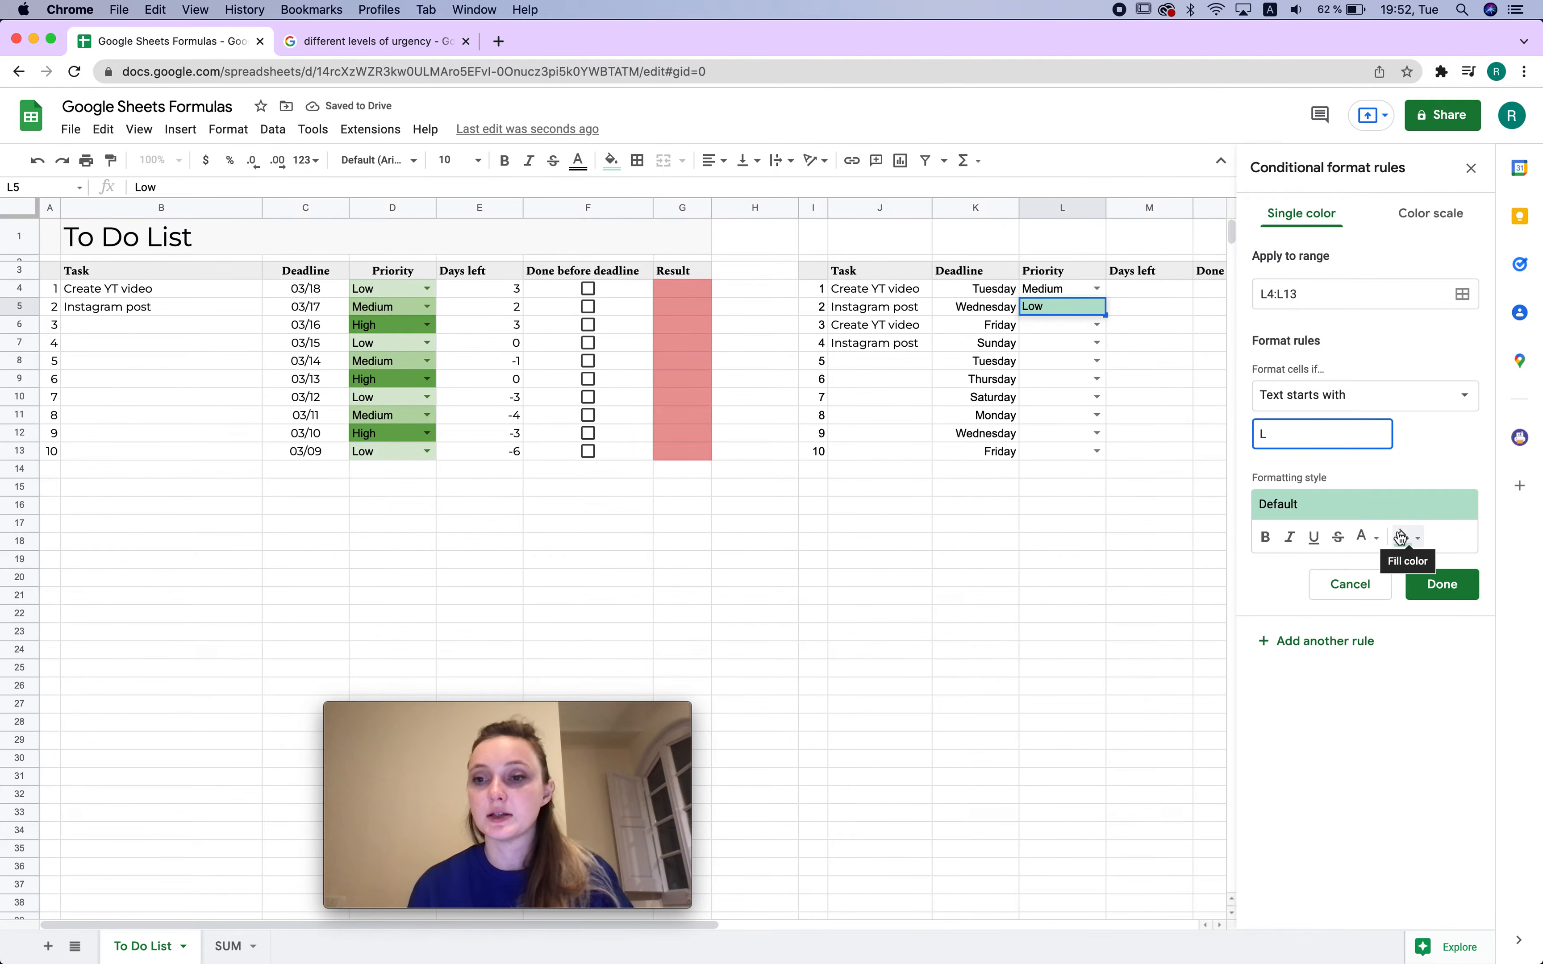
{"action": "left_click", "coordinate": [1313, 643]}
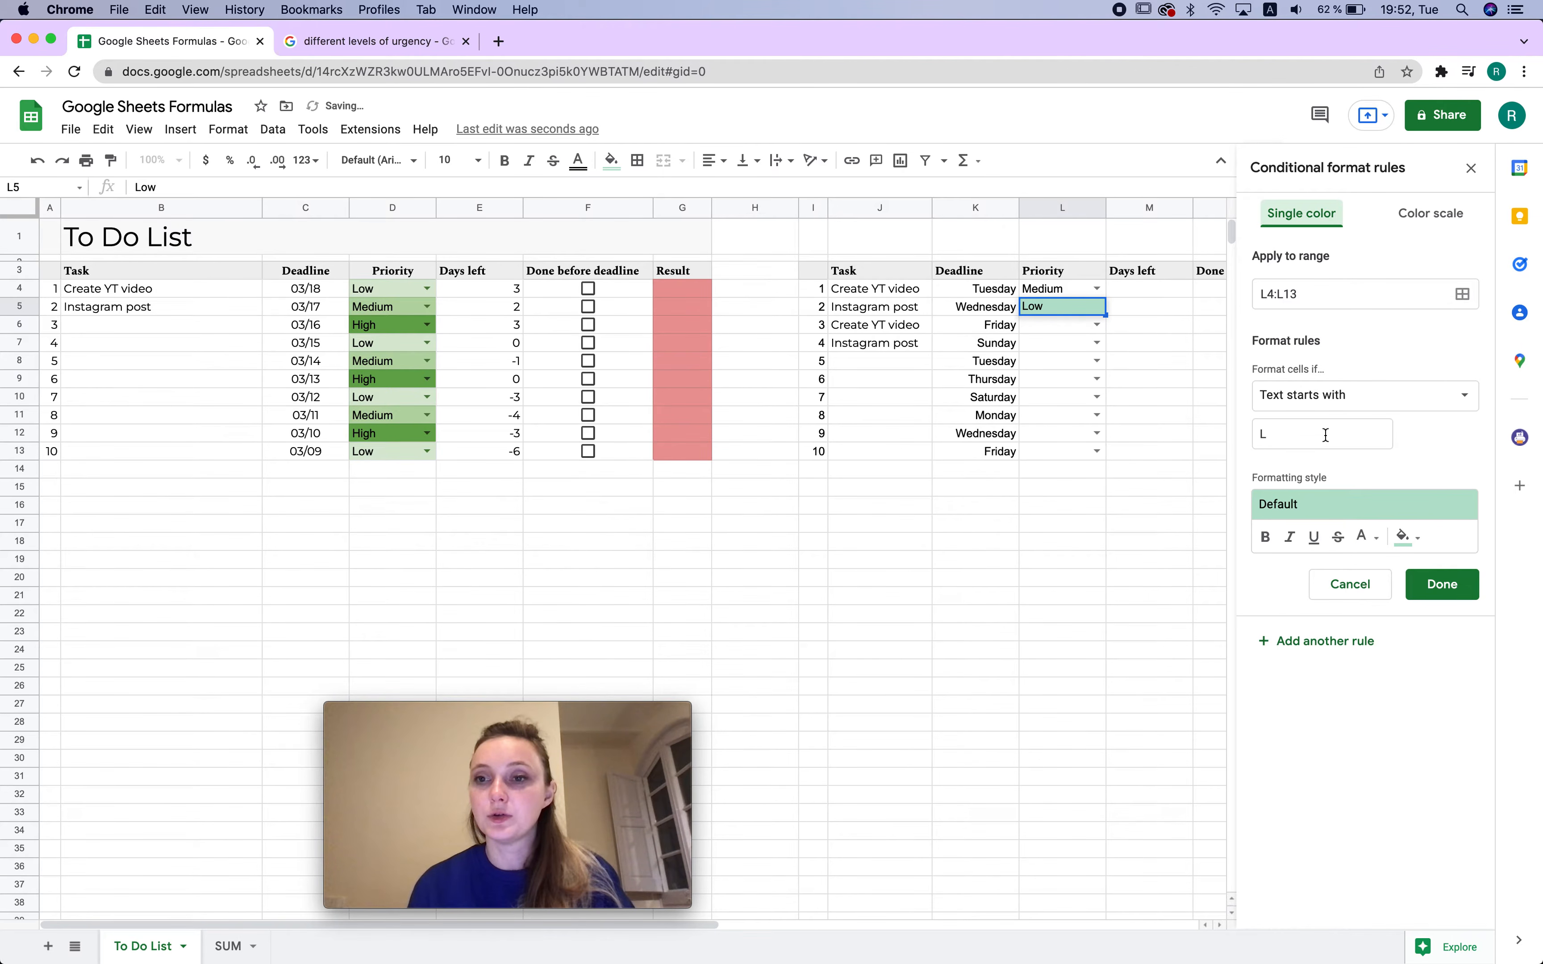
Make the second rule for L4:L13 fill cells whose text starts with M in medium green
{"action": "type", "text": "M"}
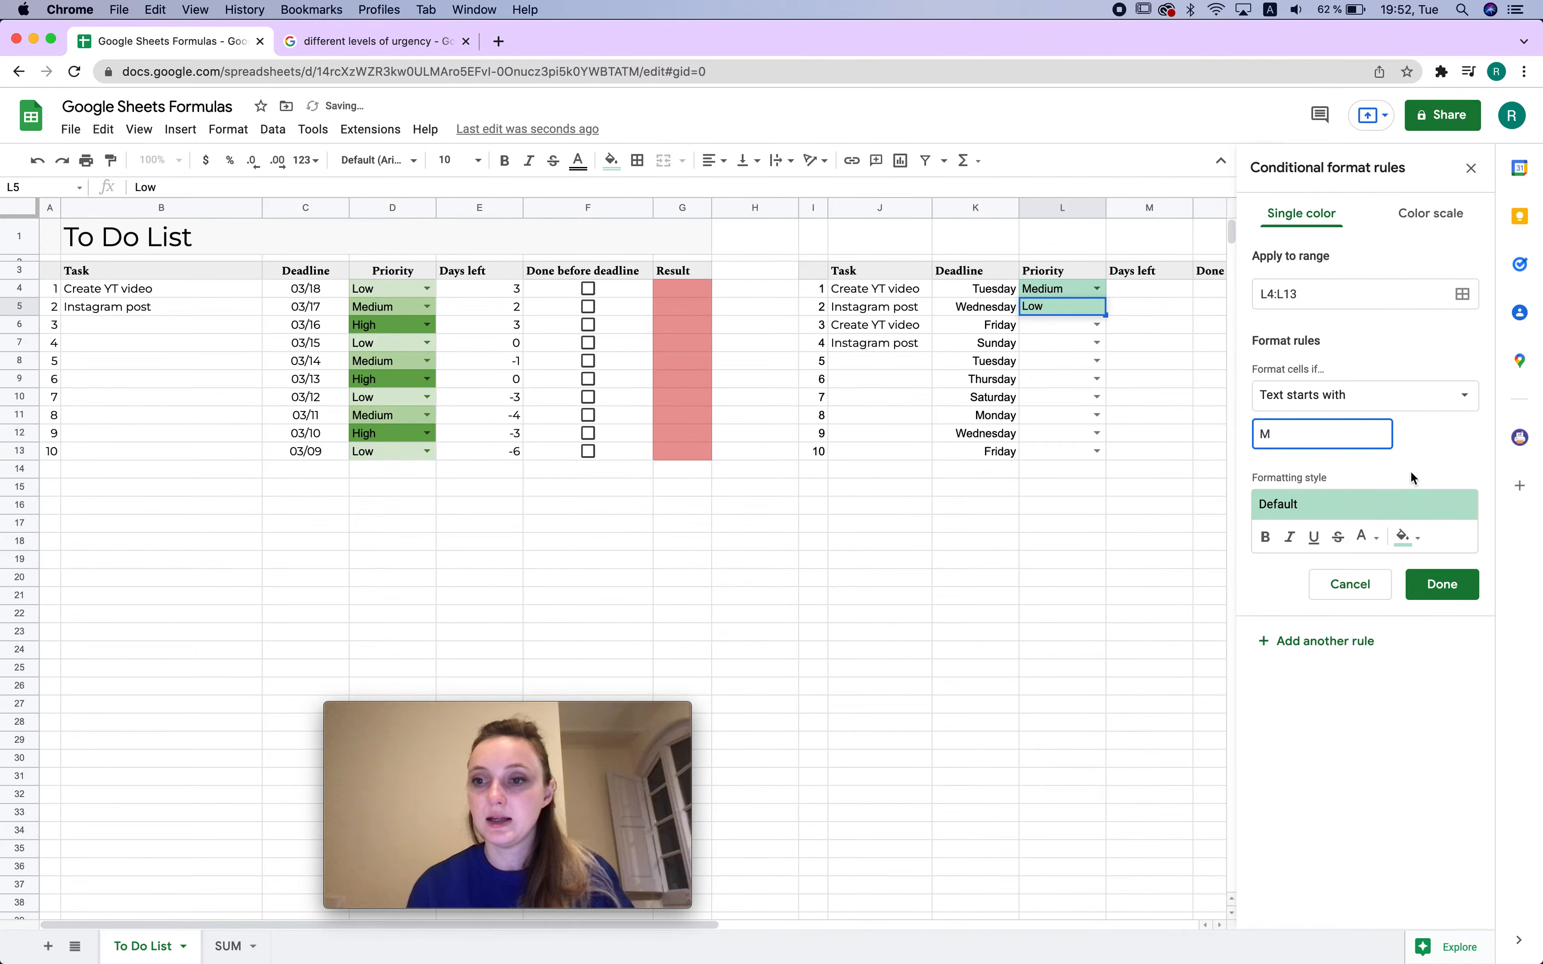
{"action": "left_click", "coordinate": [1405, 536]}
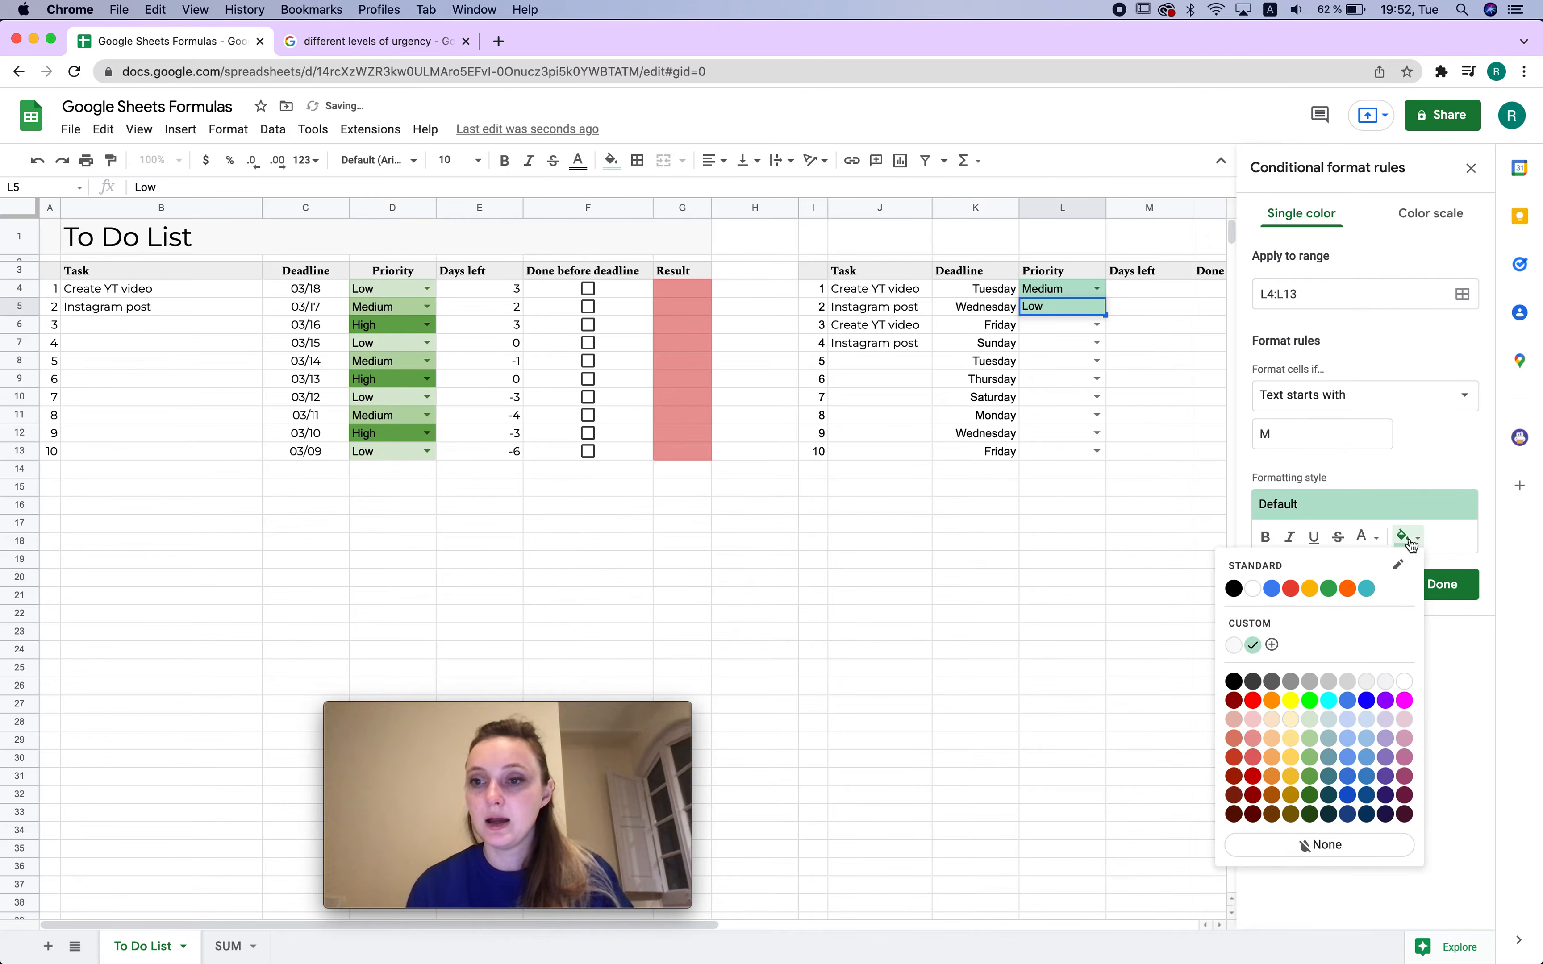
{"action": "left_click", "coordinate": [1311, 760]}
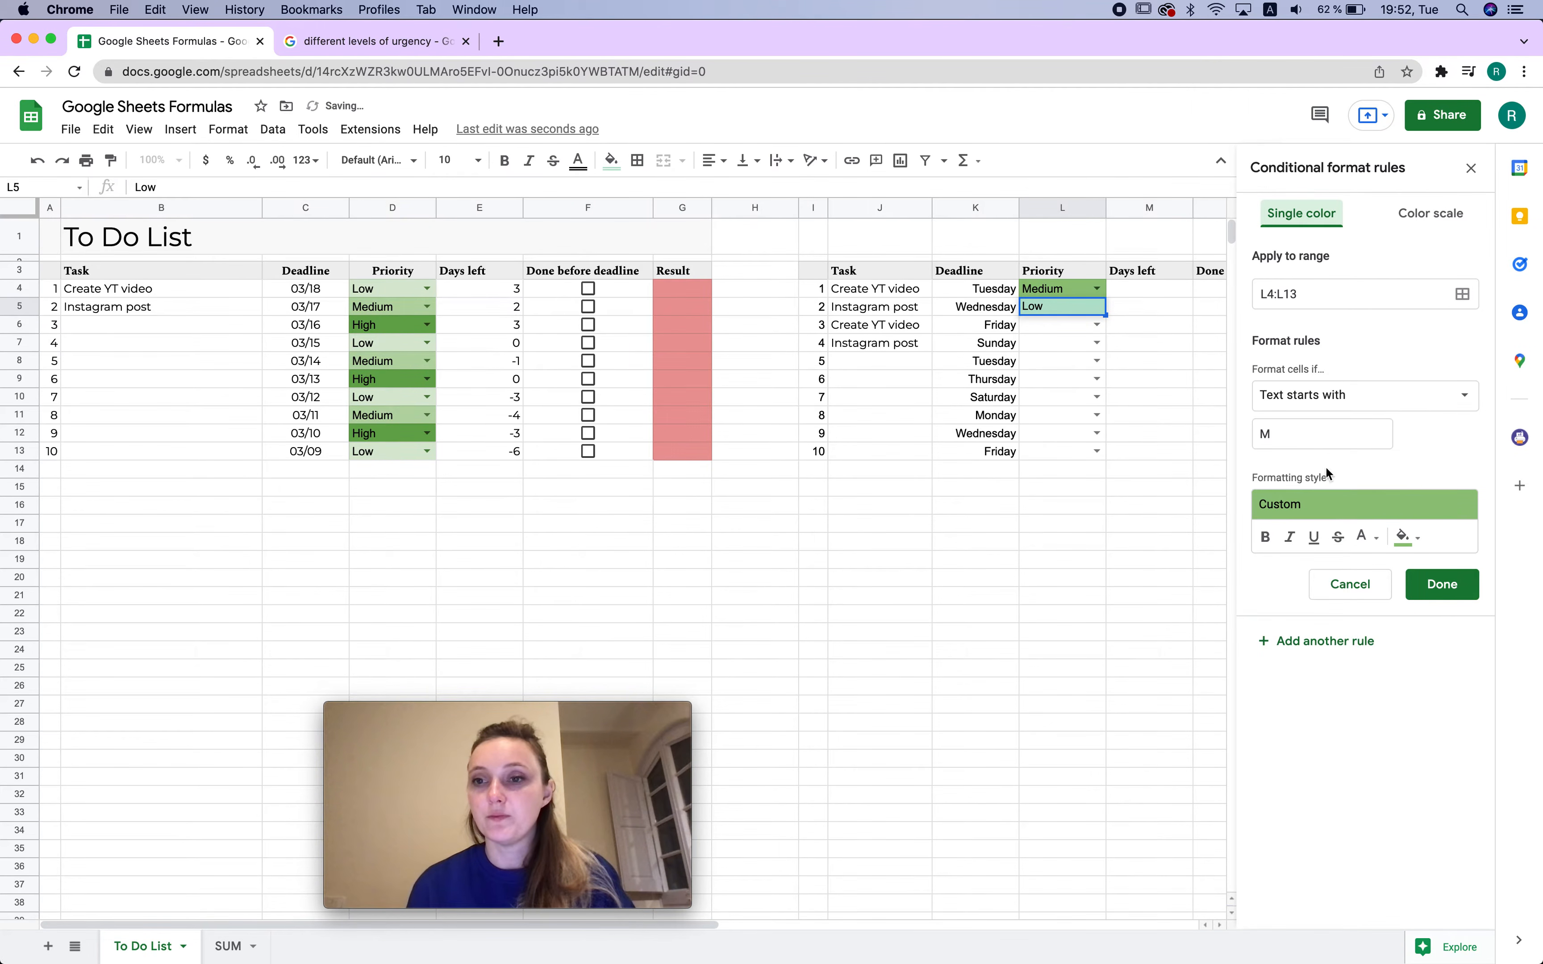
Add a third rule for L4:L13 that fills cells whose text starts with H in light red, and finish the rules
{"action": "left_click", "coordinate": [1357, 427]}
{"action": "type", "text": "H"}
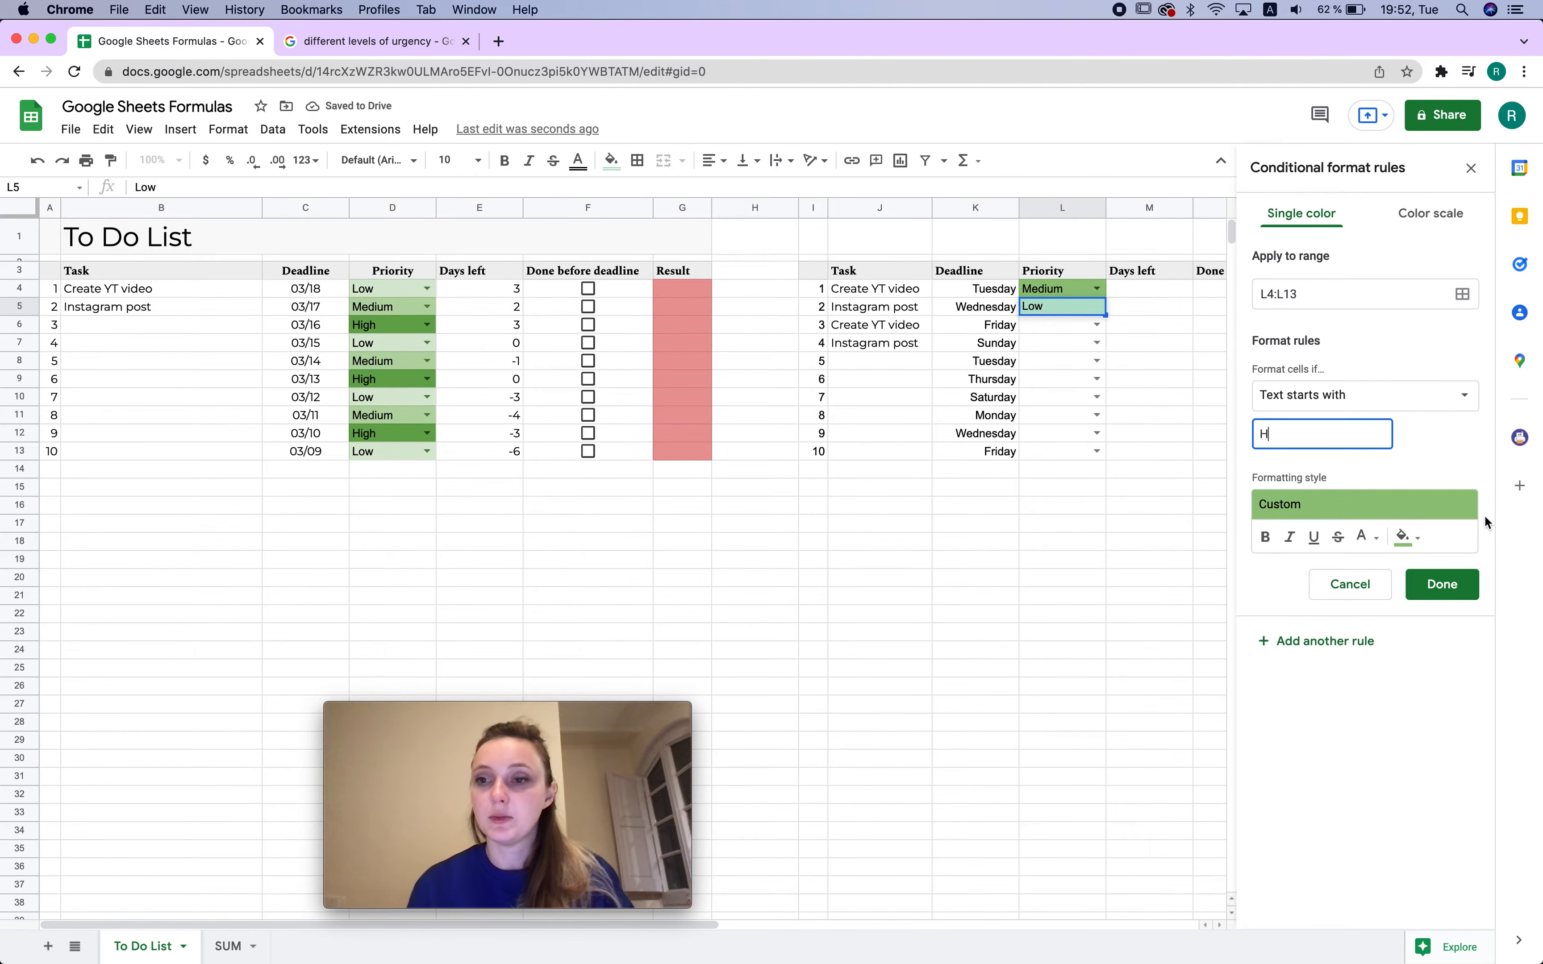
{"action": "left_click", "coordinate": [1410, 538]}
{"action": "left_click", "coordinate": [1251, 741]}
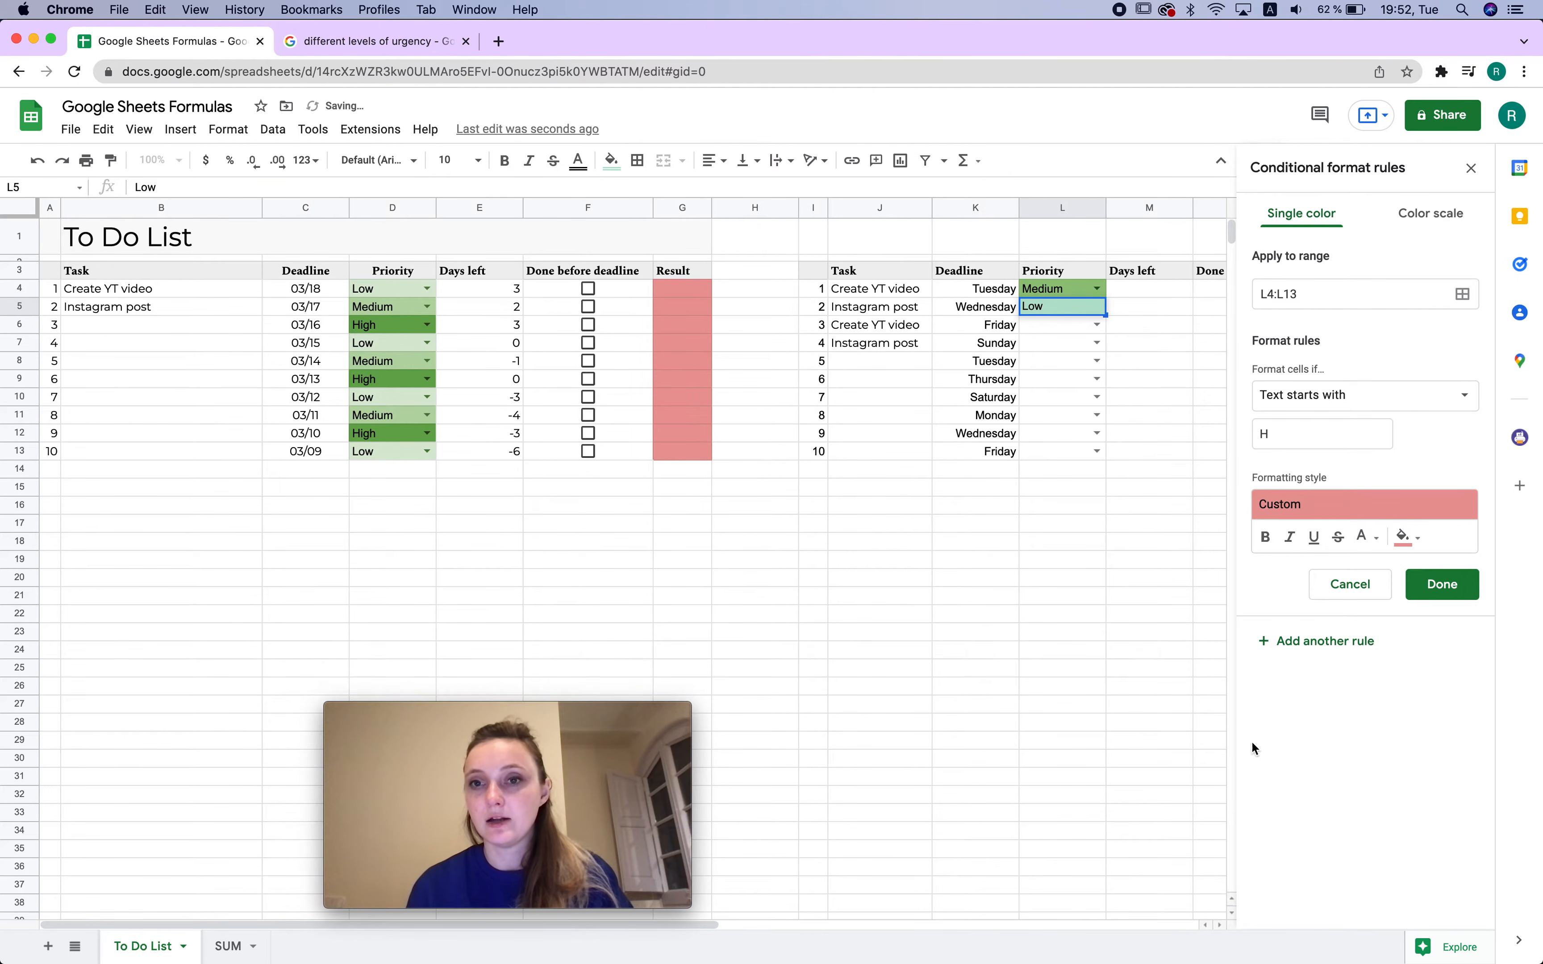
{"action": "left_click", "coordinate": [1457, 586]}
{"action": "left_click", "coordinate": [1164, 432]}
Extend the priorities in L4:L5 down to L13, and set the priority in L6 to High
{"action": "left_click", "coordinate": [1048, 294]}
{"action": "left_click_drag", "start_coordinate": [1050, 305], "coordinate": [1100, 454]}
{"action": "left_click", "coordinate": [1148, 379]}
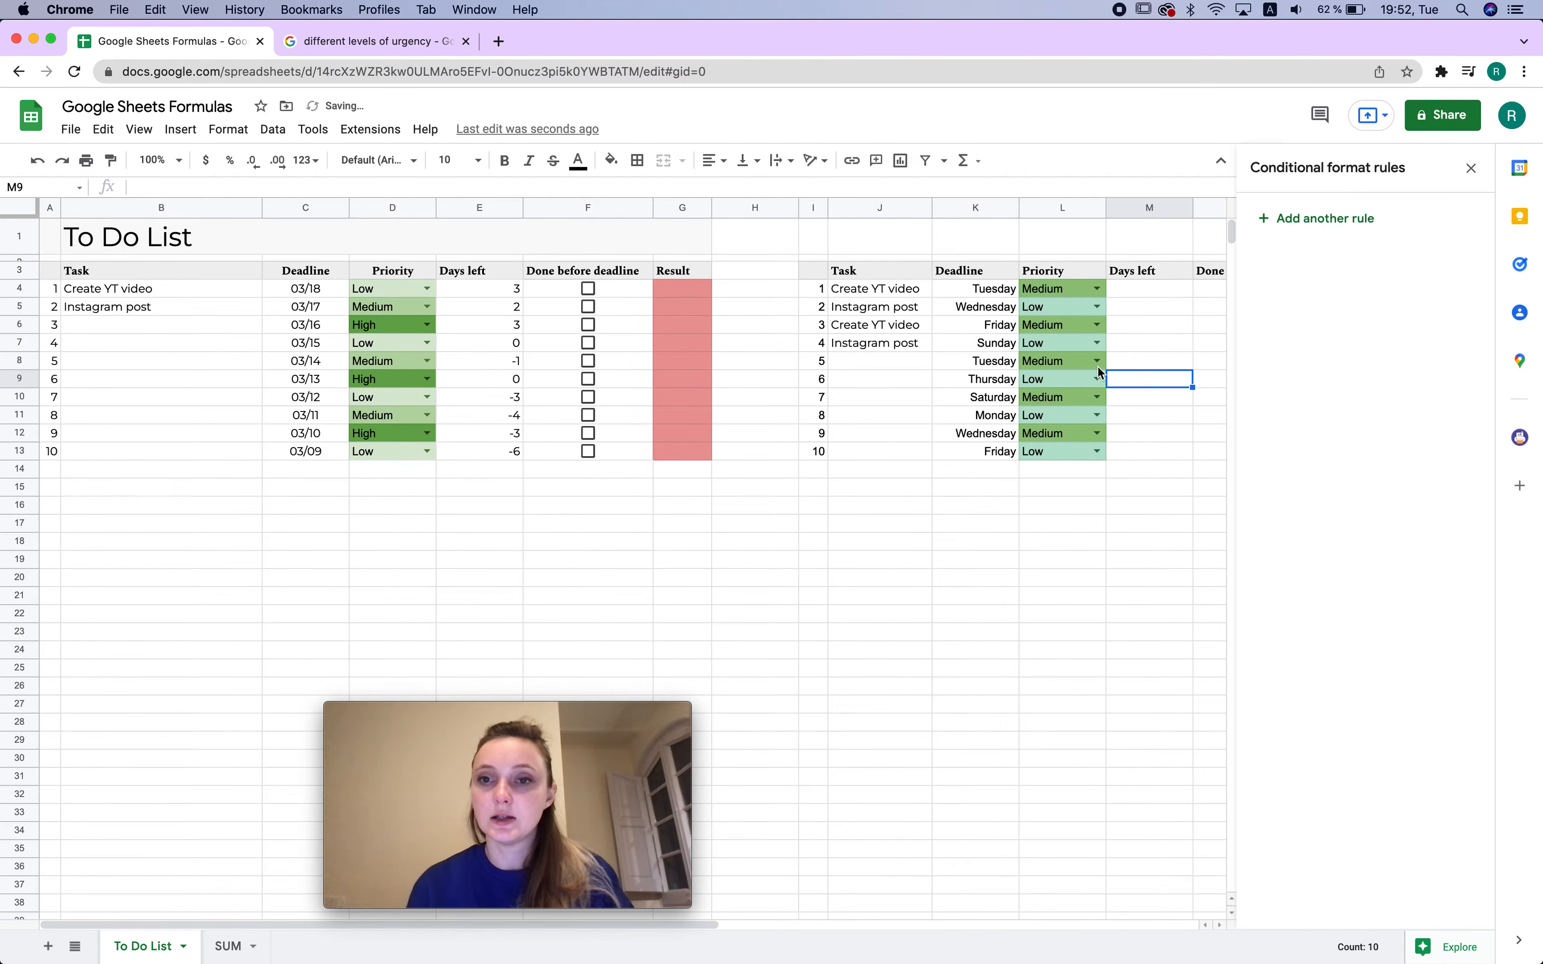
{"action": "left_click", "coordinate": [1092, 324]}
{"action": "left_click", "coordinate": [1078, 391]}
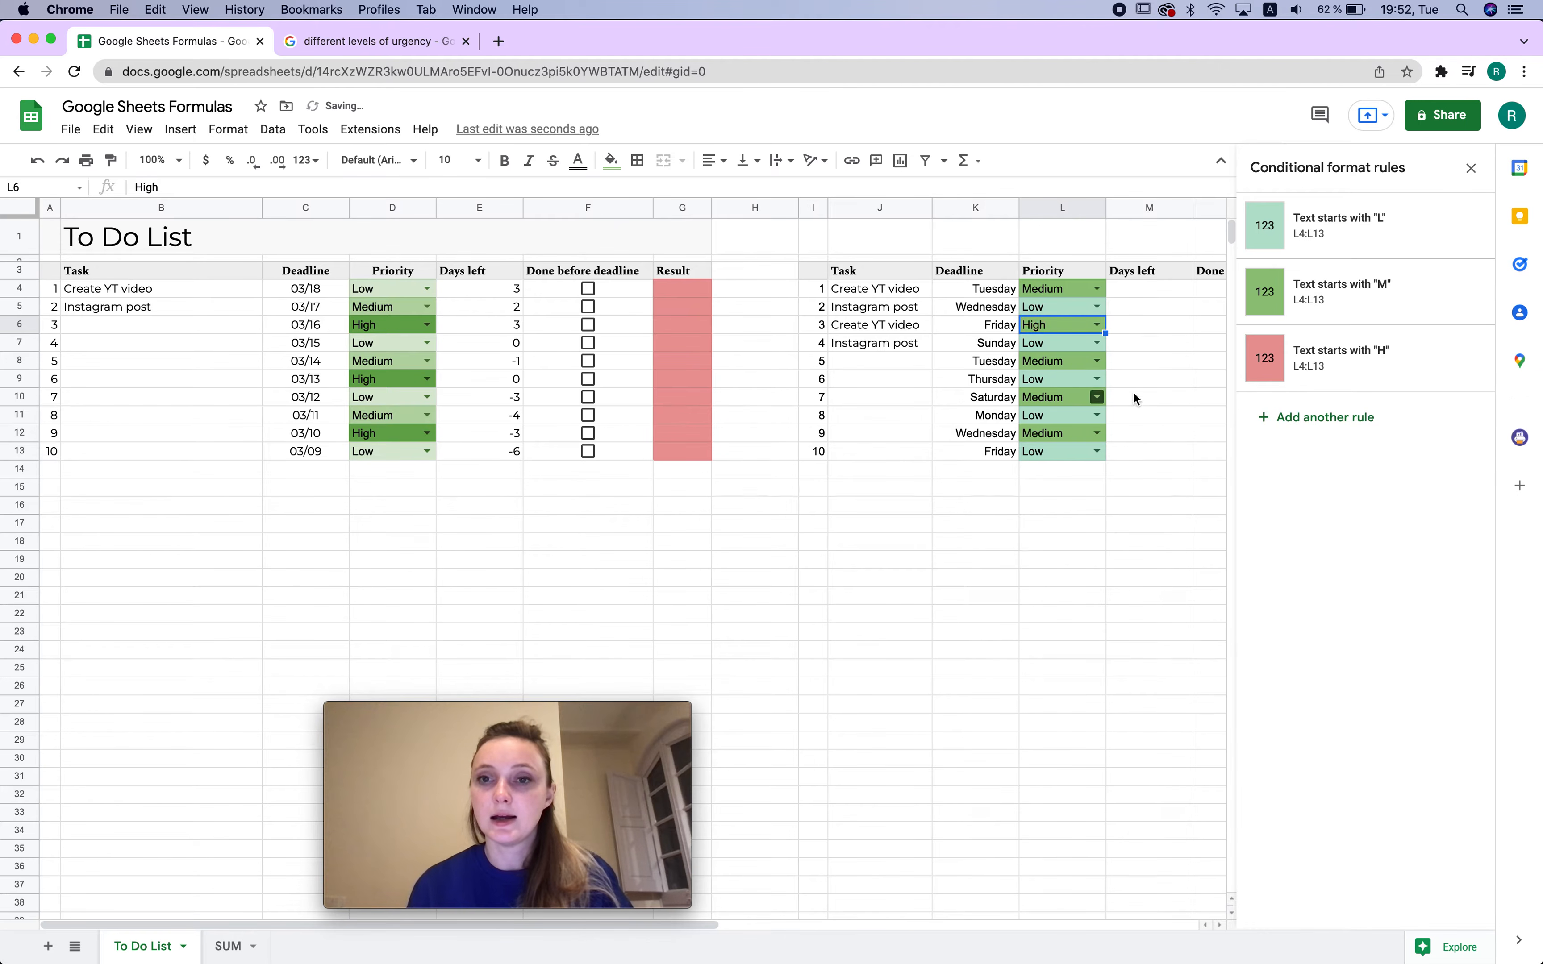
{"action": "left_click", "coordinate": [1153, 359]}
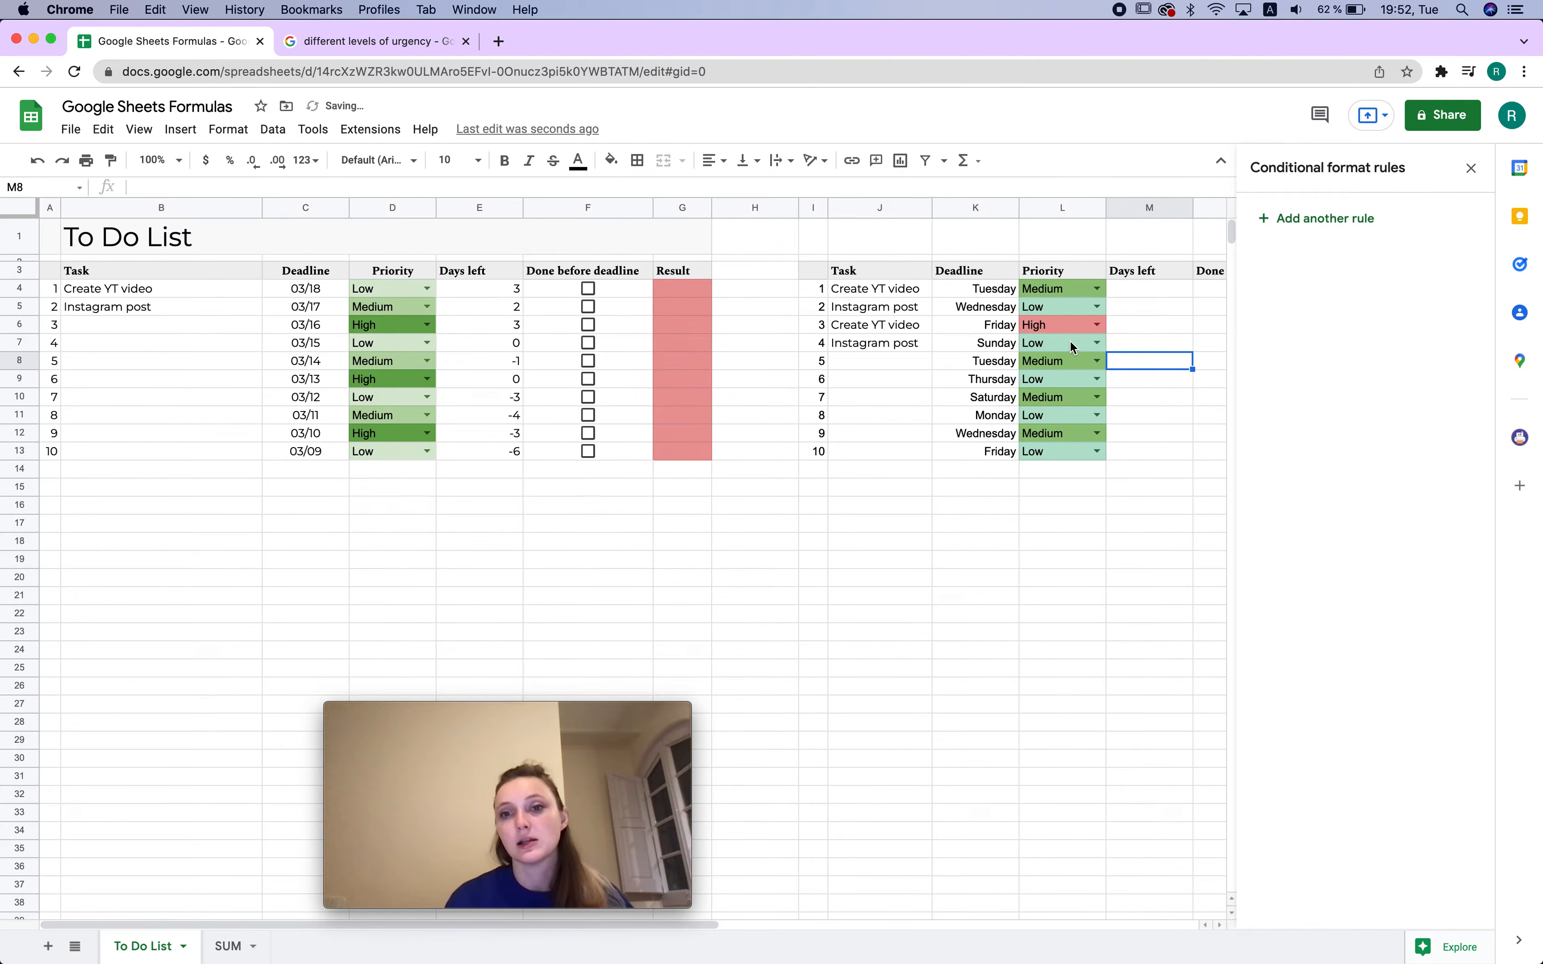
Compare the conditional format rules of the new priority column L with those of D4:D13, and close the rules
{"action": "left_click_drag", "start_coordinate": [1059, 292], "coordinate": [1049, 510]}
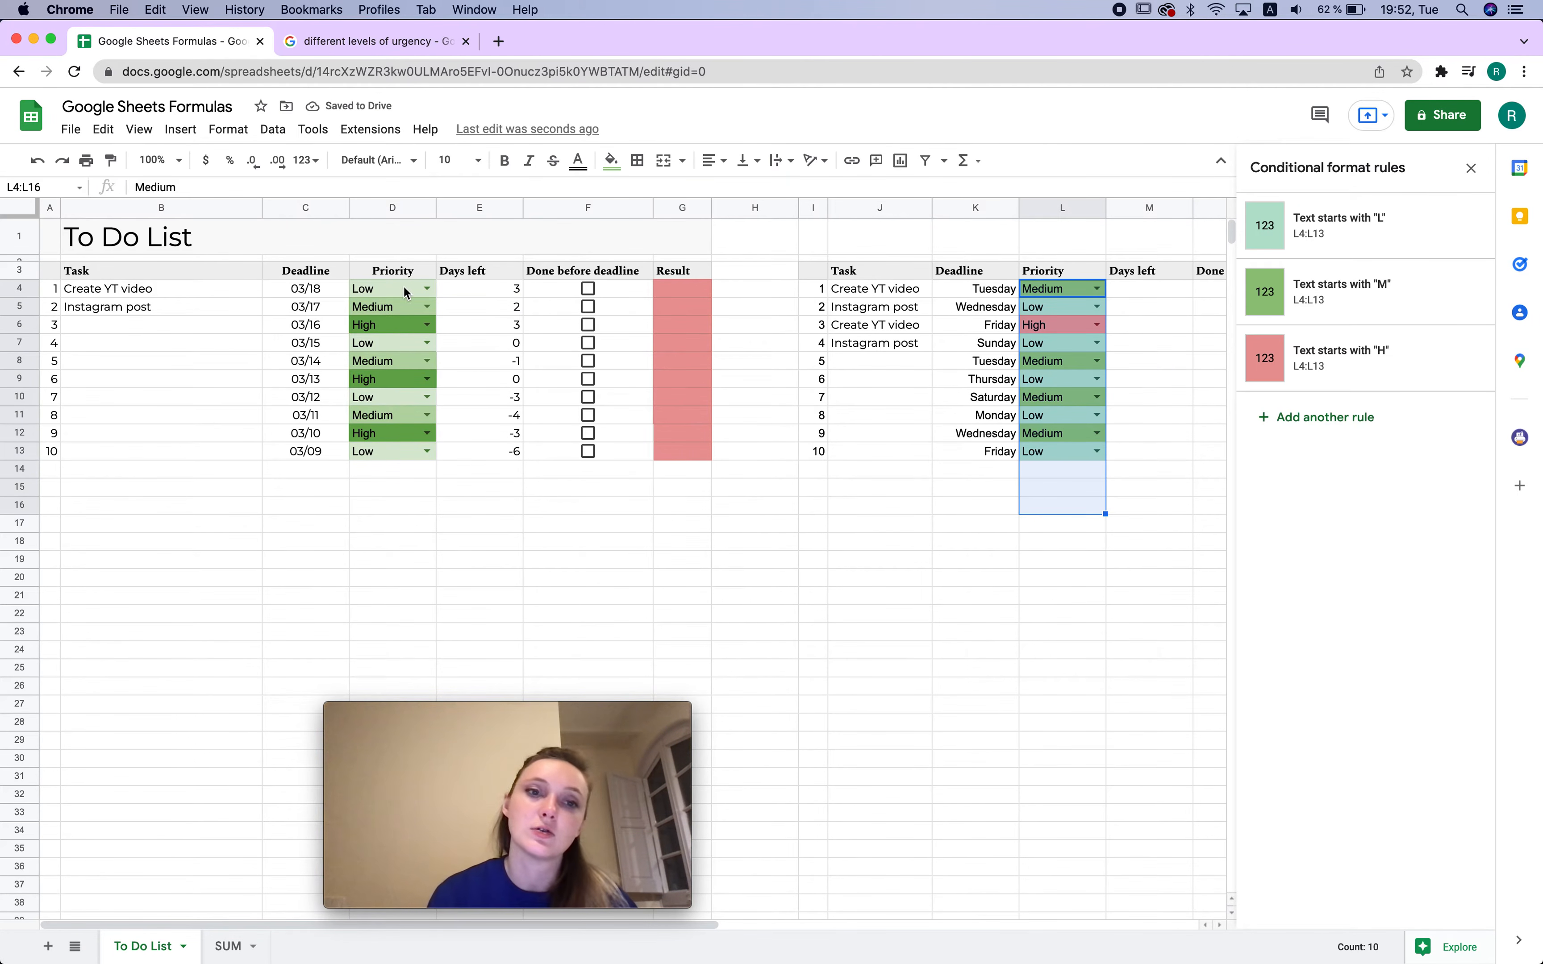
{"action": "left_click_drag", "start_coordinate": [406, 292], "coordinate": [408, 455]}
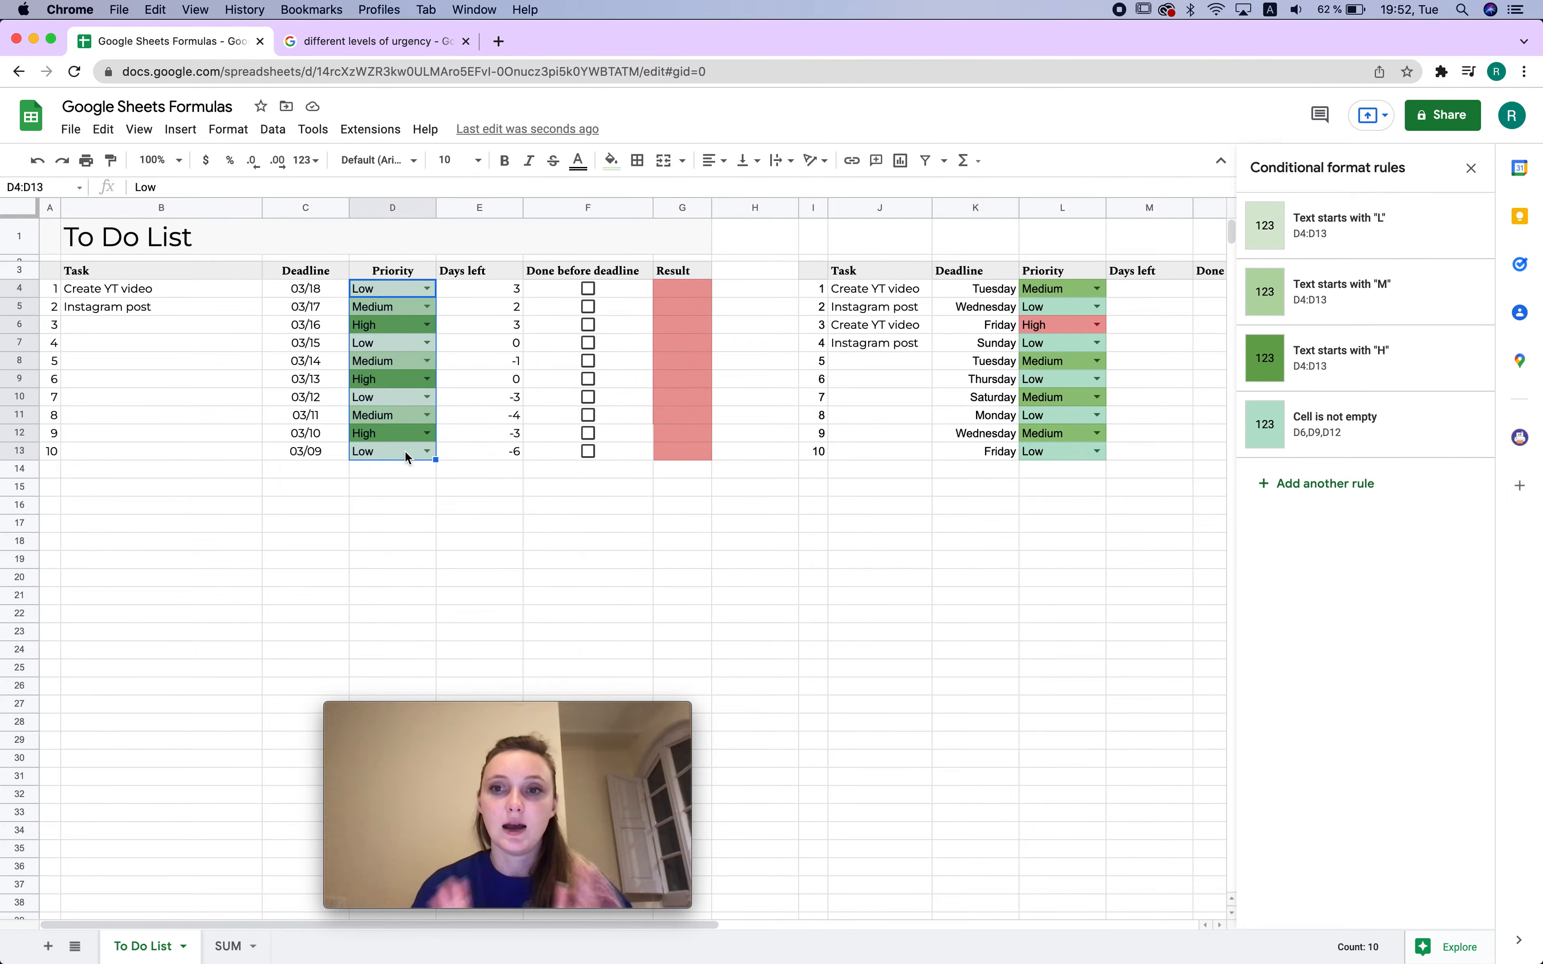
{"action": "left_click", "coordinate": [754, 524]}
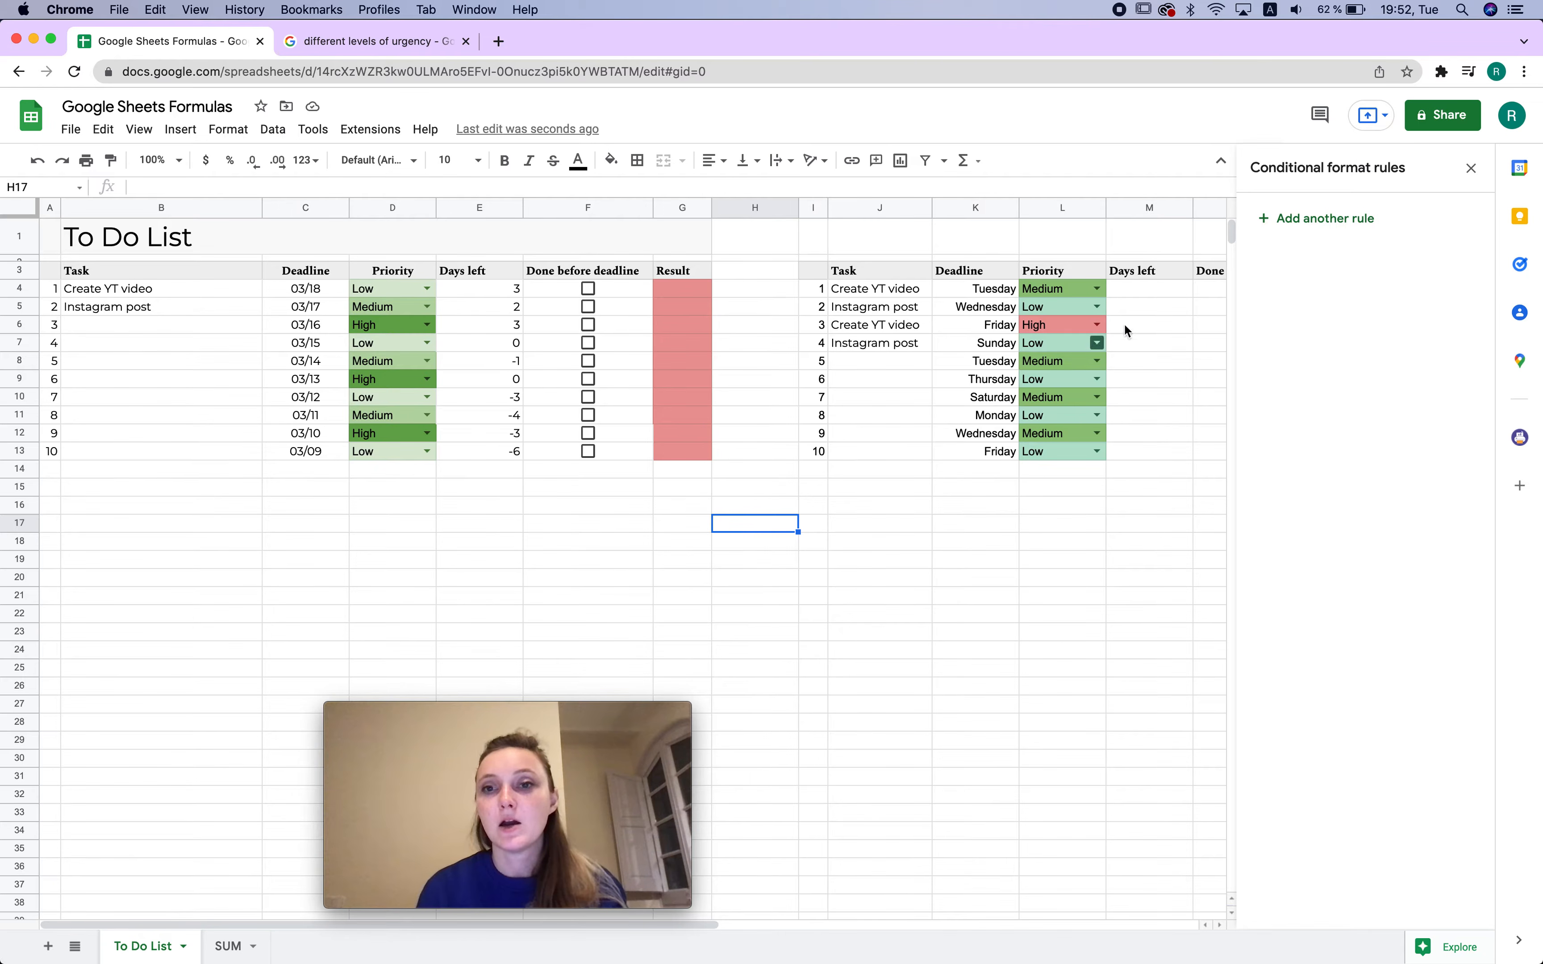
{"action": "left_click", "coordinate": [1144, 295]}
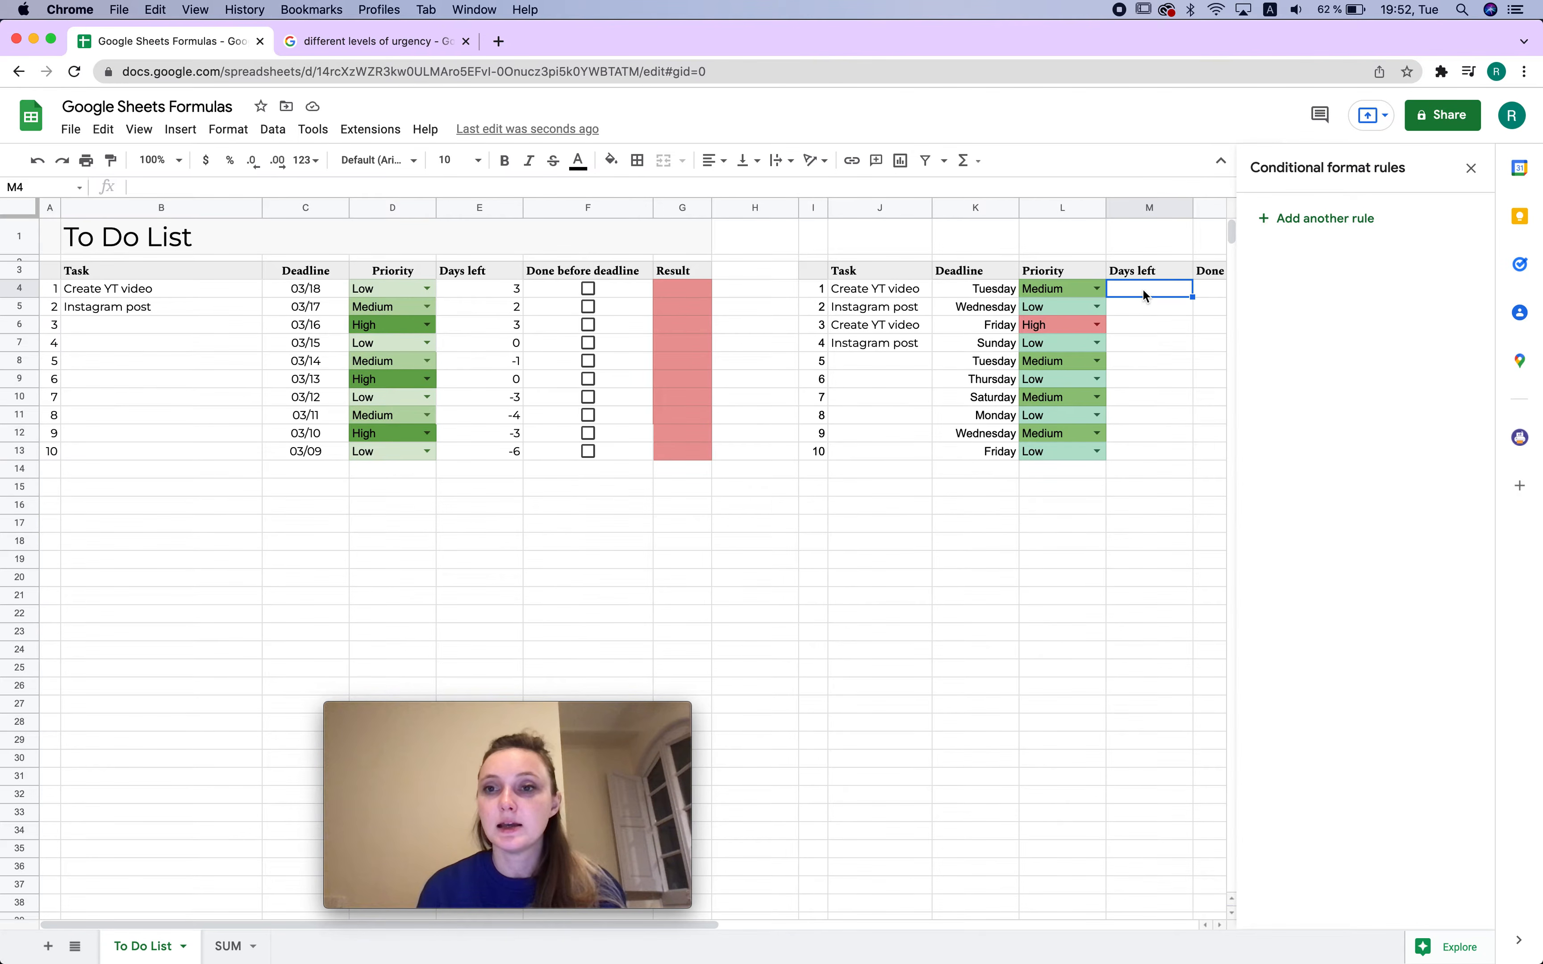
{"action": "left_click", "coordinate": [1471, 169]}
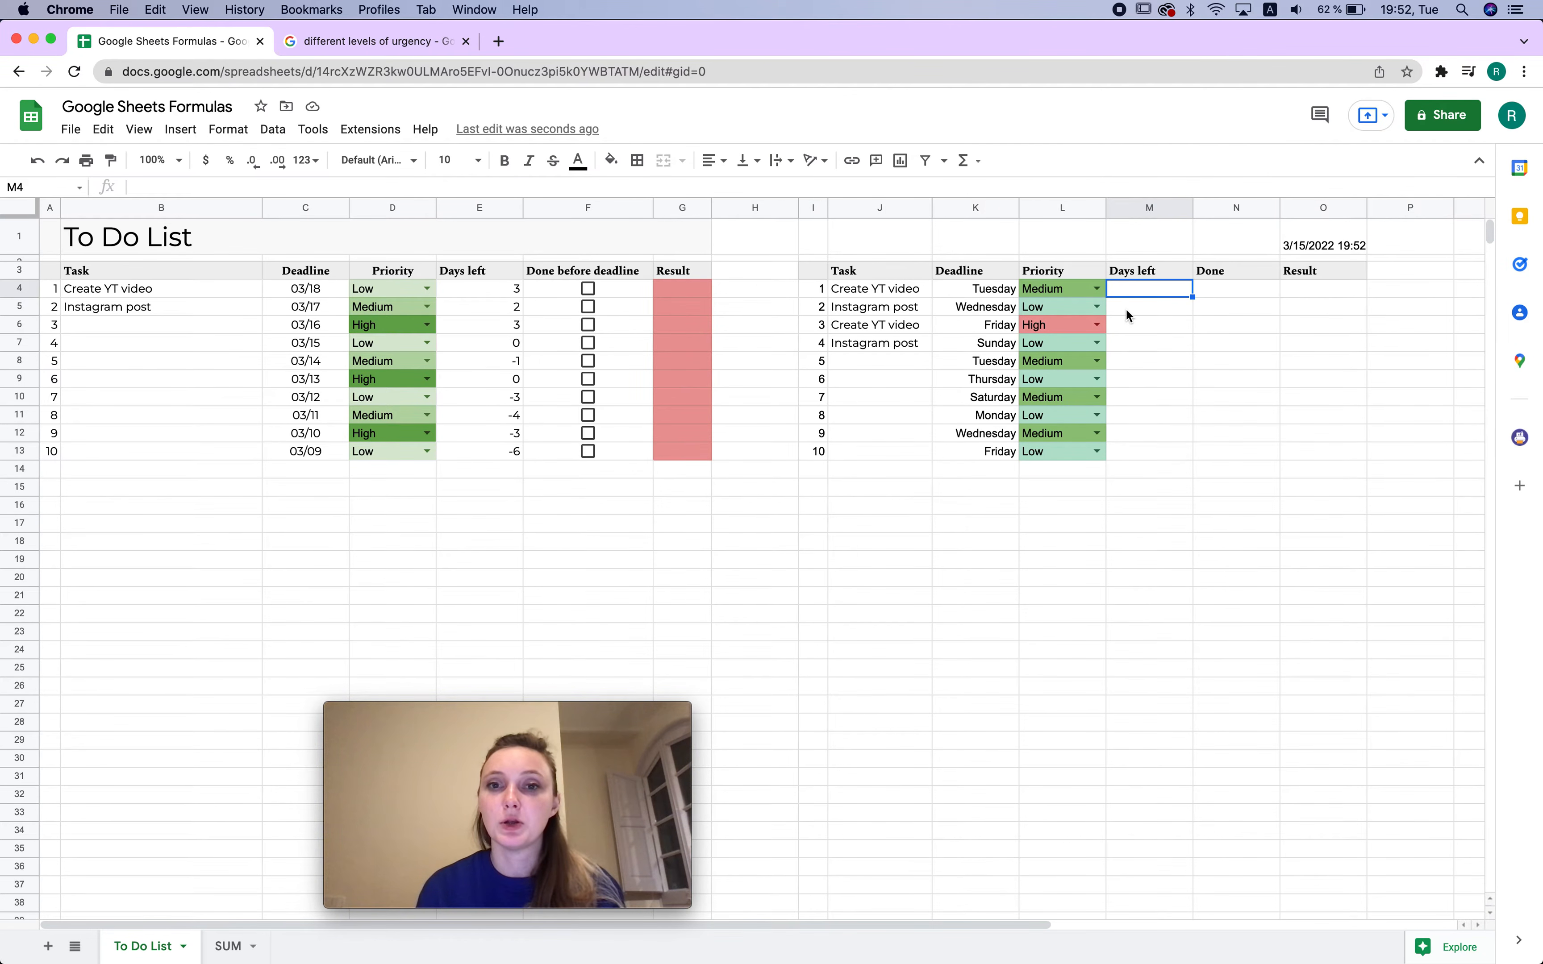
{"action": "type", "text": "+TODAY"}
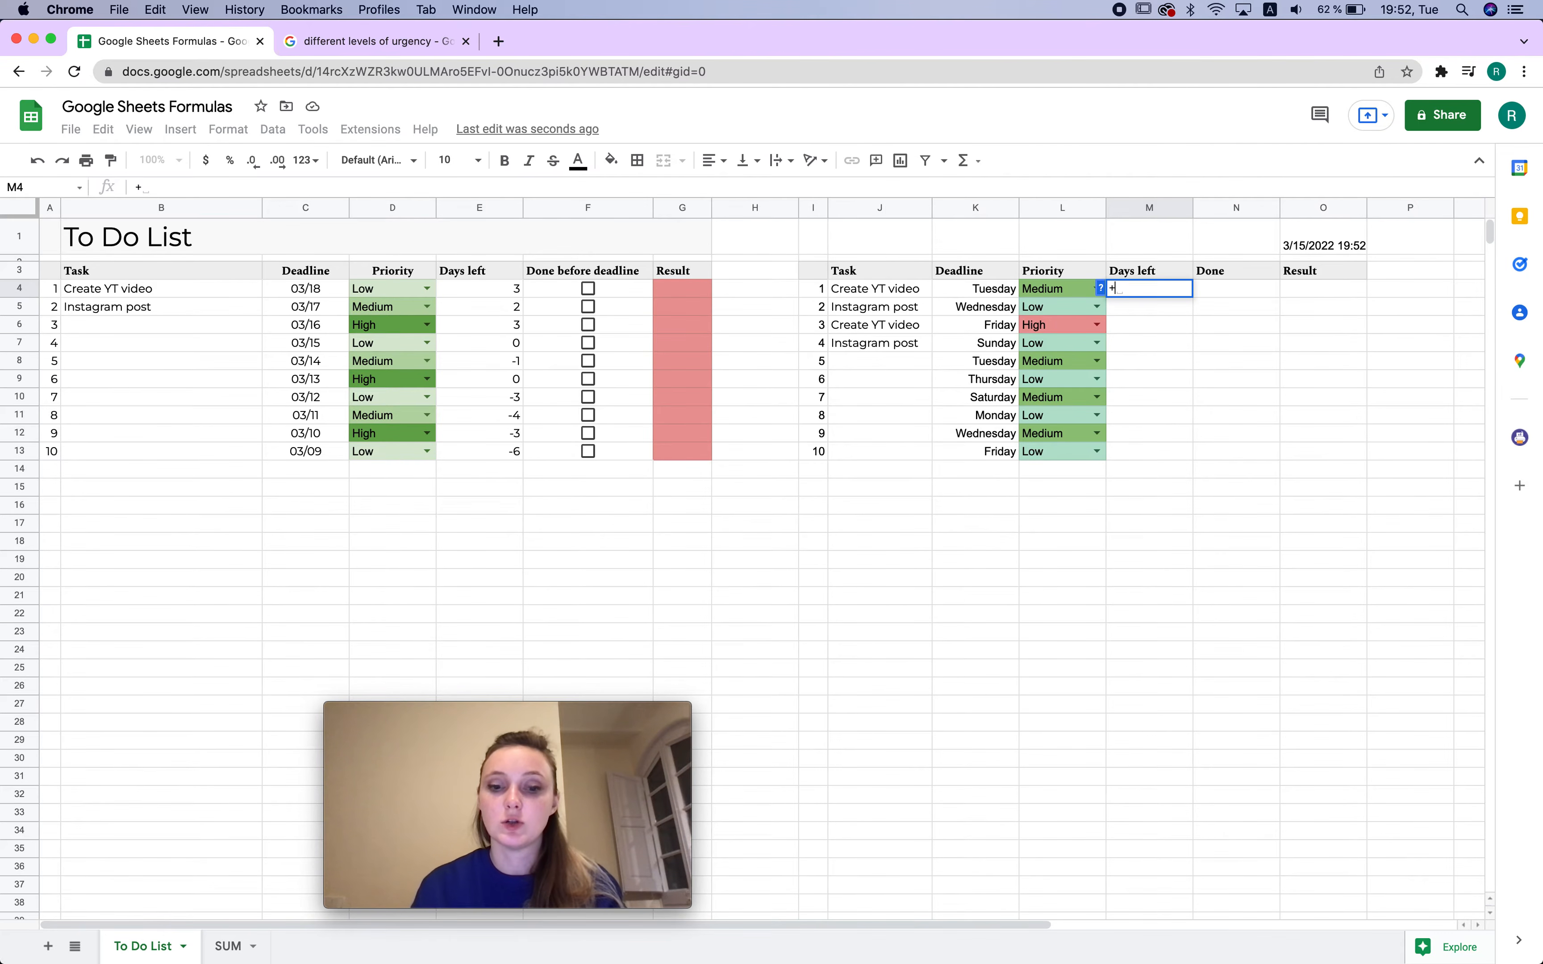
{"action": "key", "text": "BackSpace"}
{"action": "key", "text": "BackSpace"}
{"action": "key", "text": "BackSpace"}
{"action": "key", "text": "BackSpace"}
{"action": "key", "text": "BackSpace"}
{"action": "key", "text": "BackSpace"}
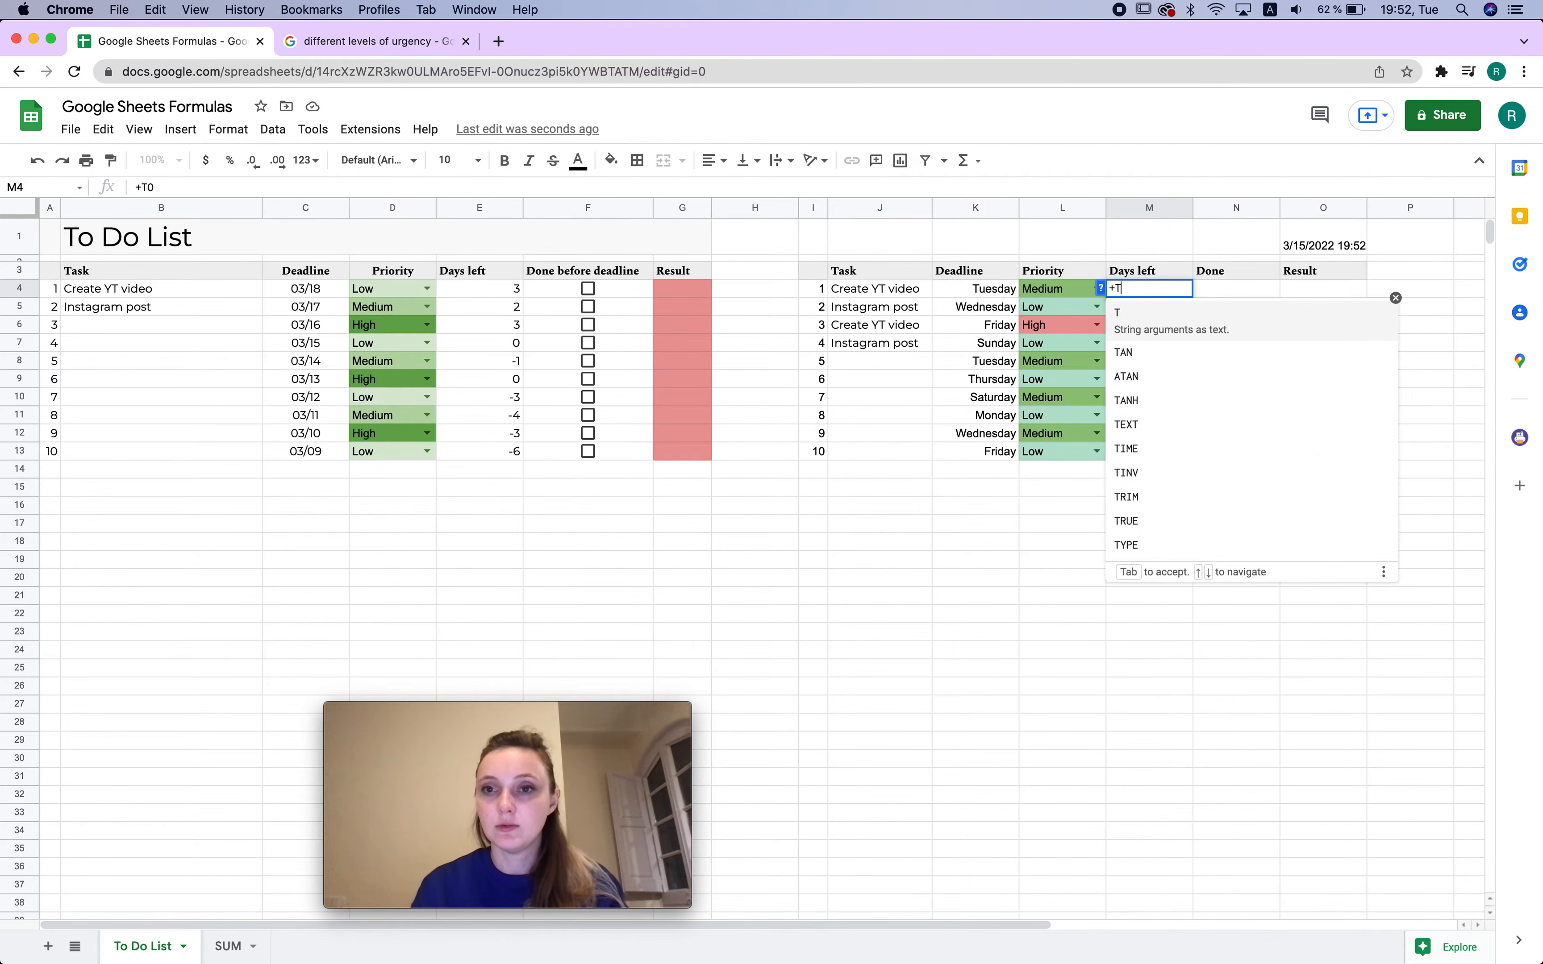
Enter the formula =TODAY() in the first Days left cell, M4
{"action": "type", "text": "=TODAY"}
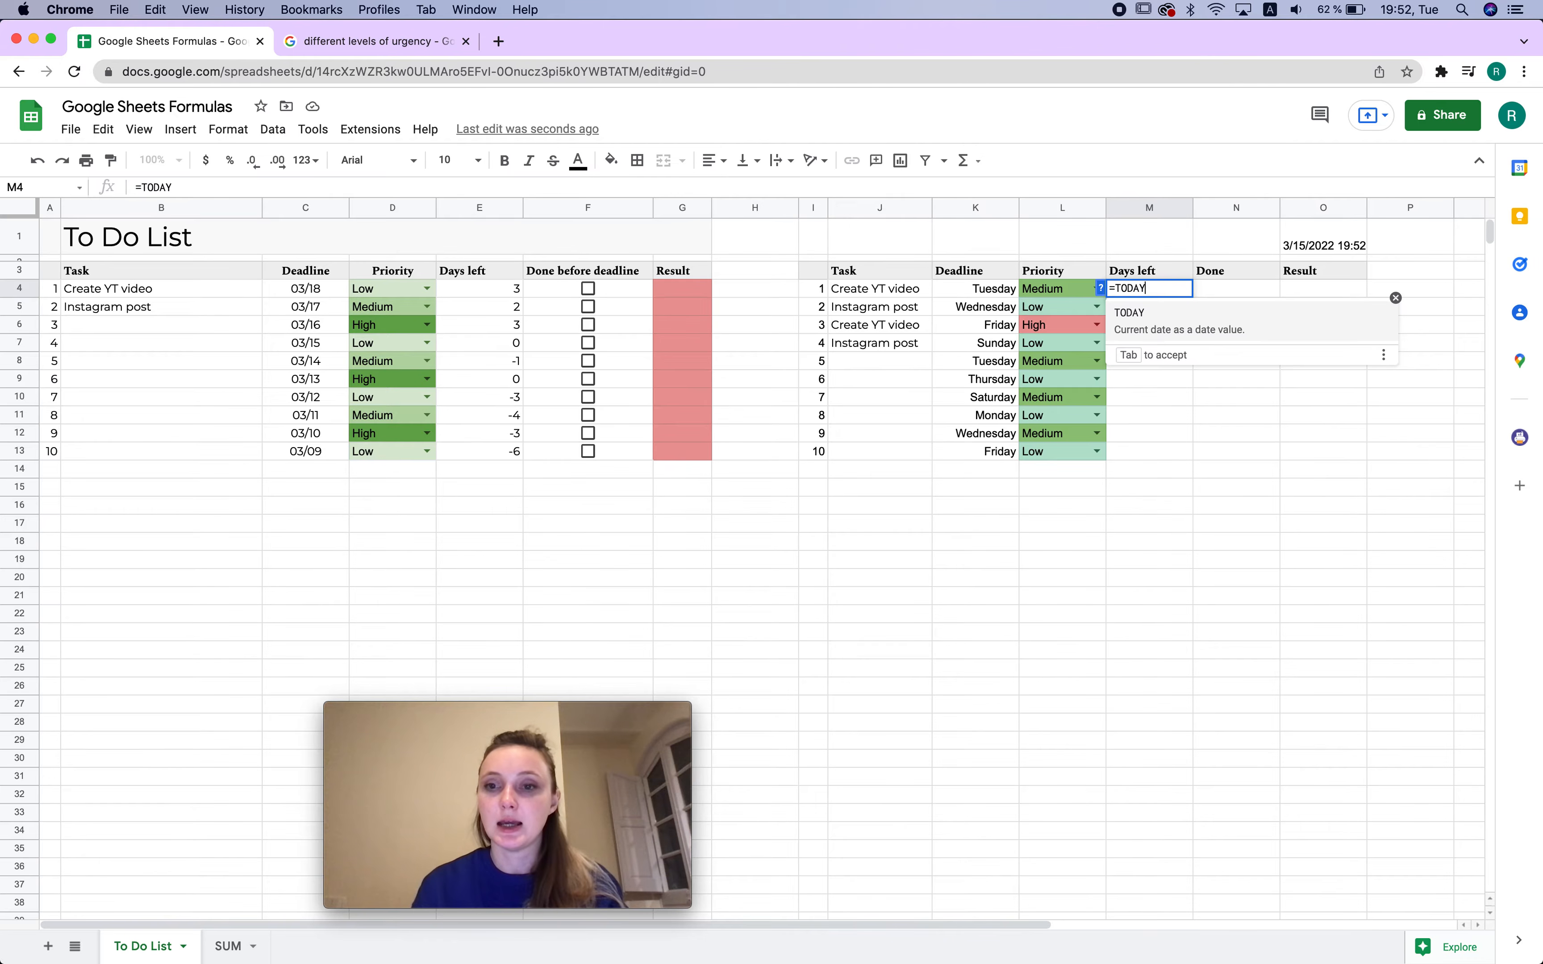
{"action": "type", "text": "()"}
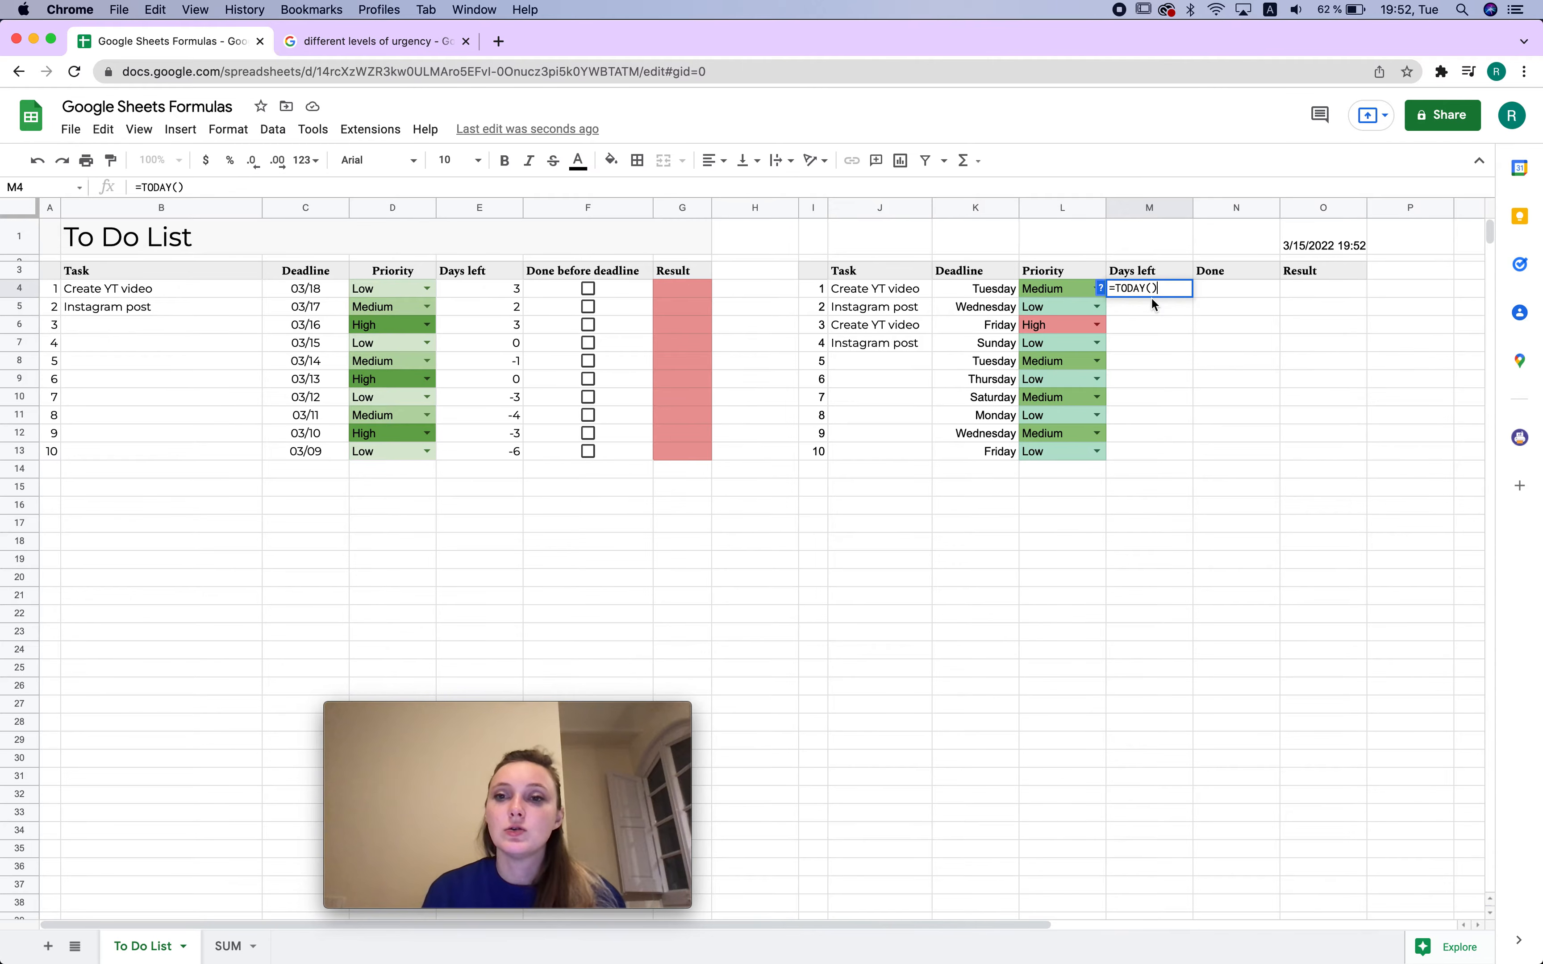
{"action": "left_click", "coordinate": [1163, 313]}
{"action": "double_click", "coordinate": [1160, 289]}
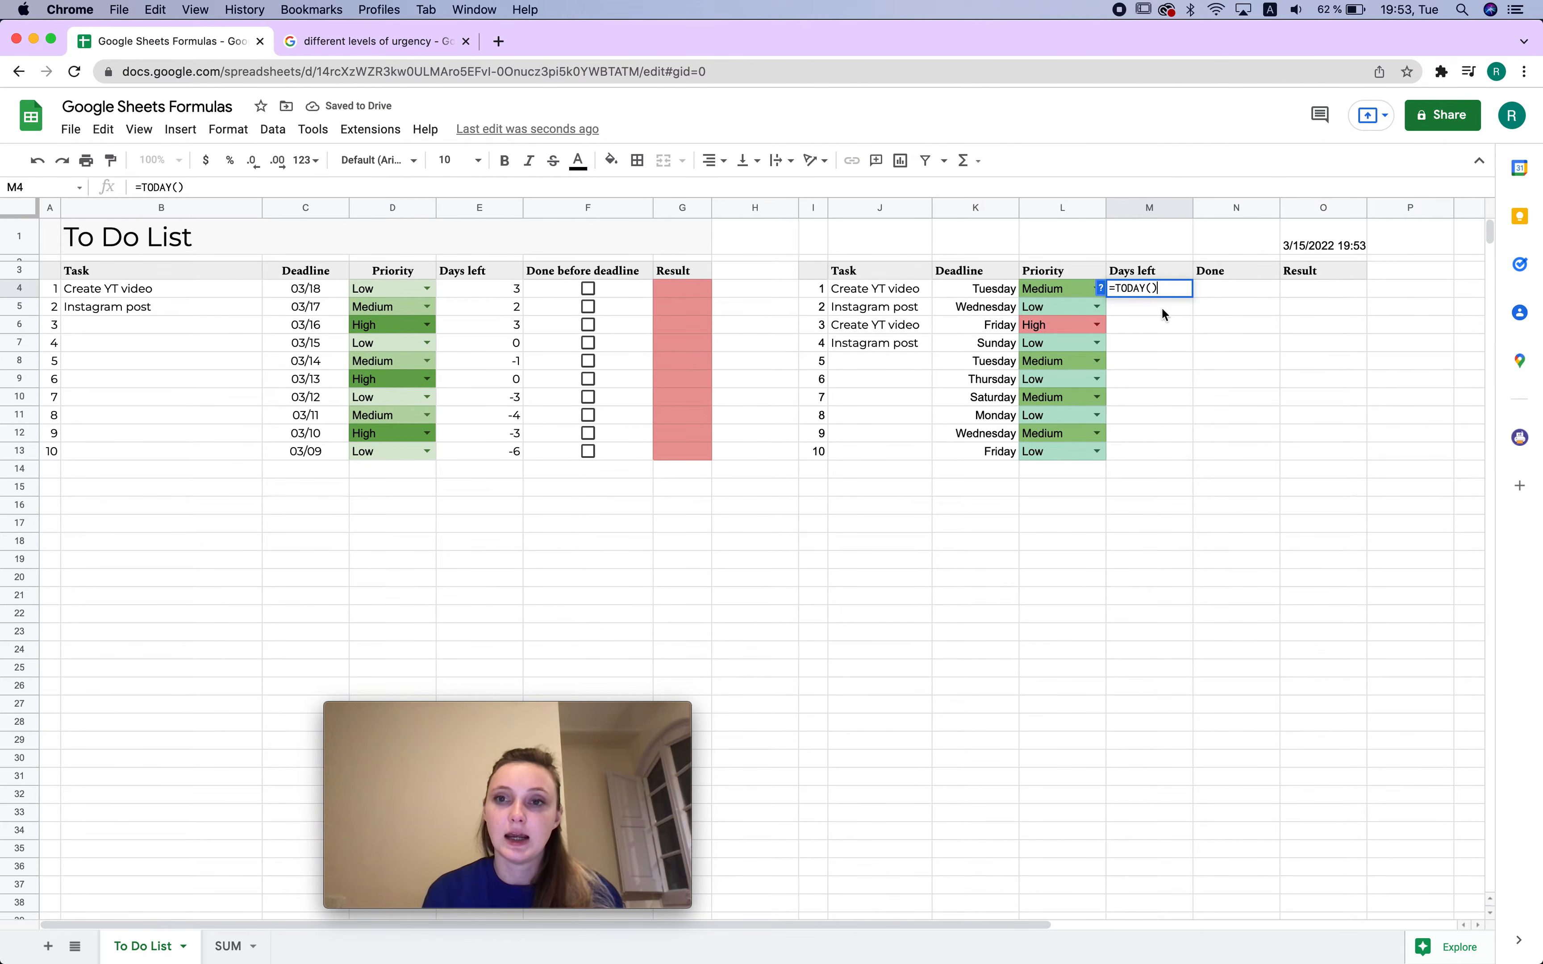
{"action": "left_click", "coordinate": [1160, 308]}
Check the formula in E4 as a model, and change the formula in M4 to =K4-TODAY()
{"action": "left_click", "coordinate": [491, 290]}
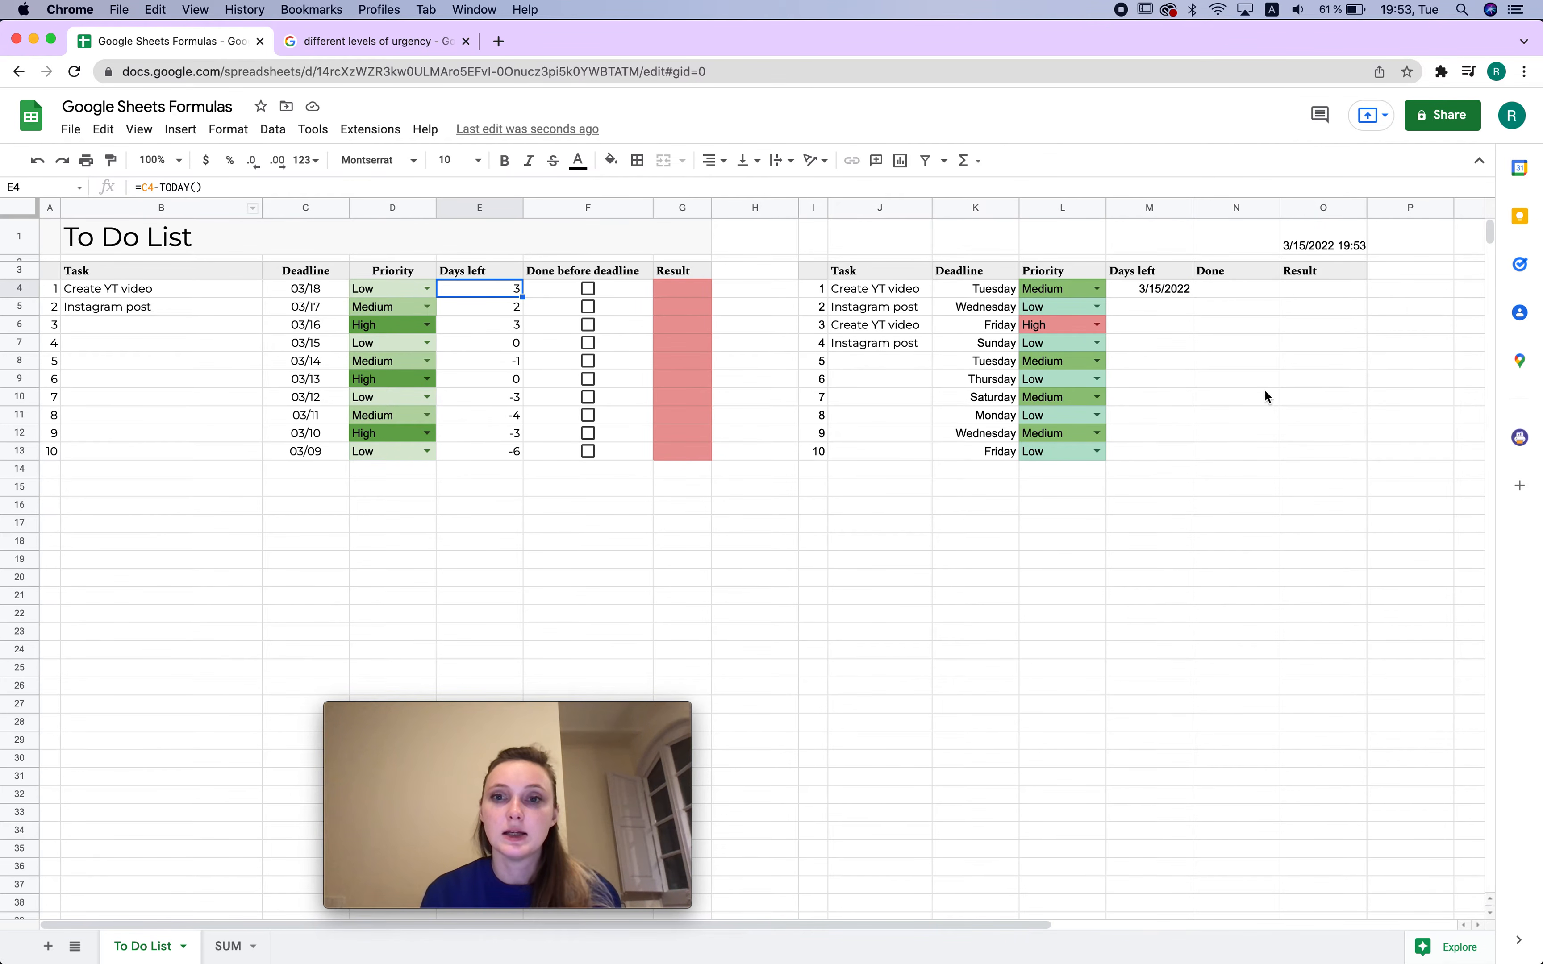
{"action": "double_click", "coordinate": [1126, 288]}
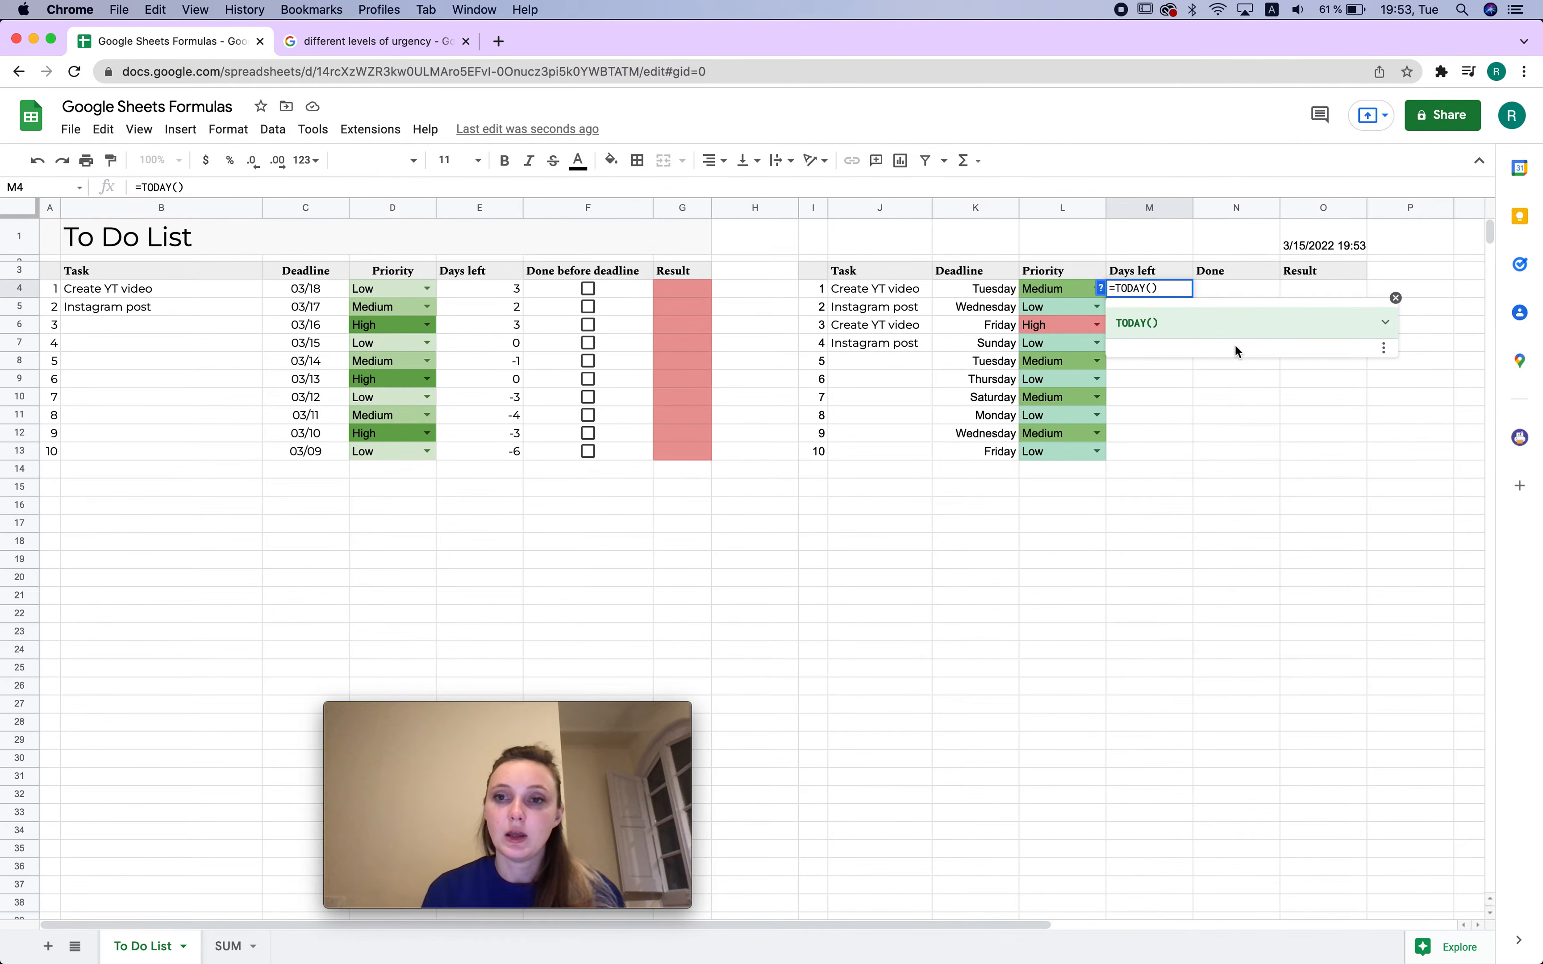
{"action": "left_click", "coordinate": [989, 288]}
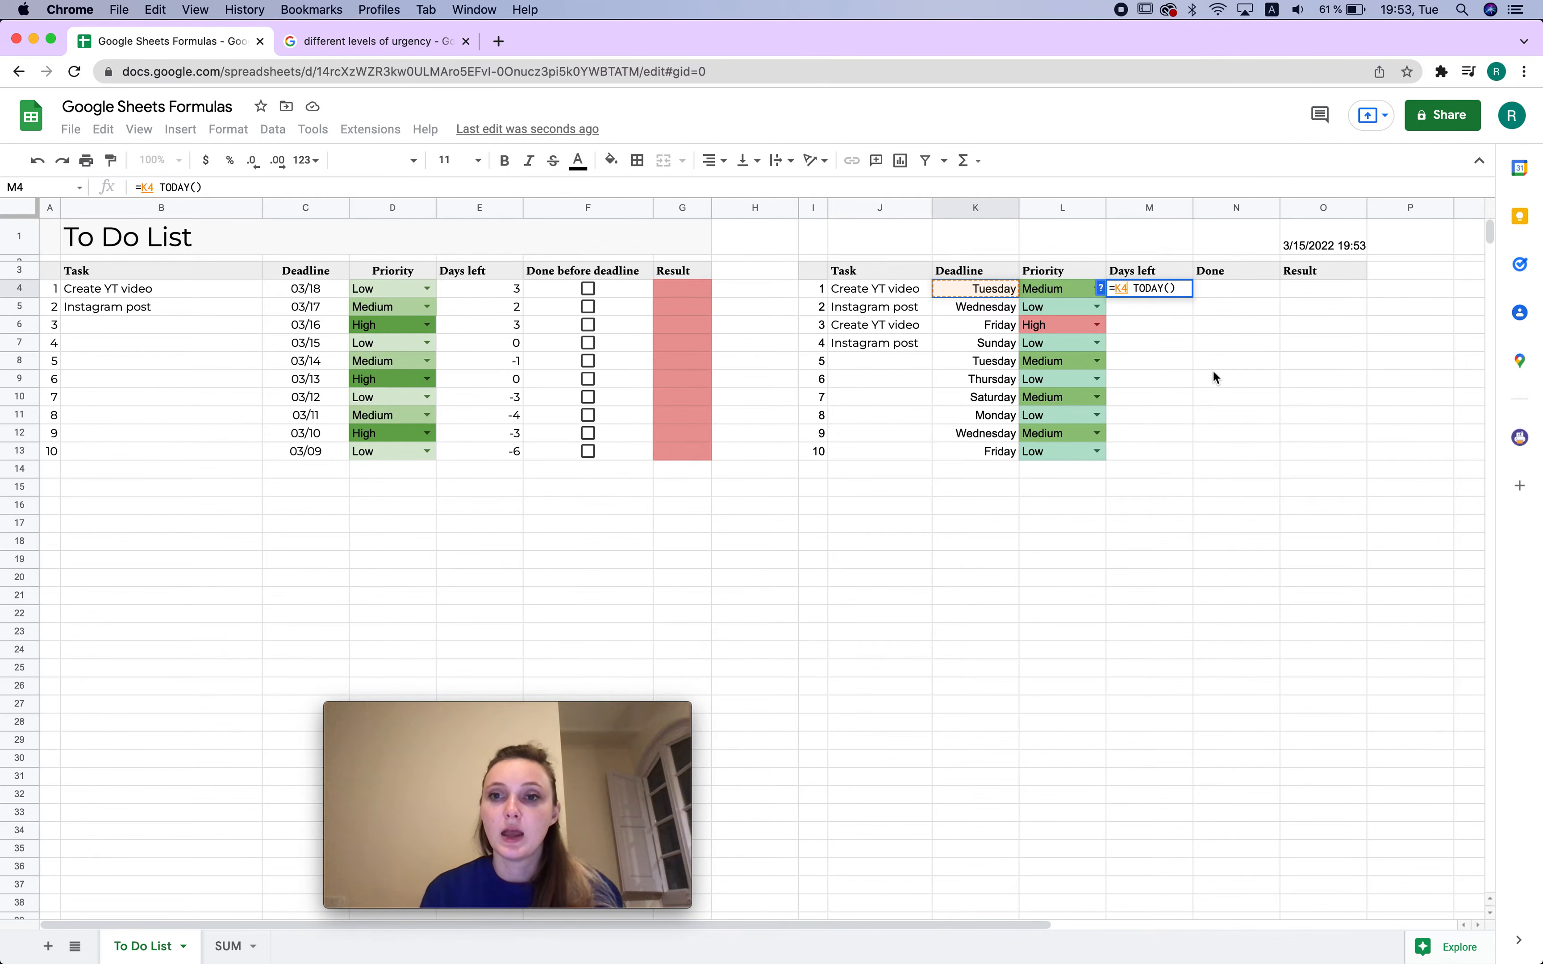
{"action": "type", "text": "-"}
{"action": "key", "text": "BackSpace"}
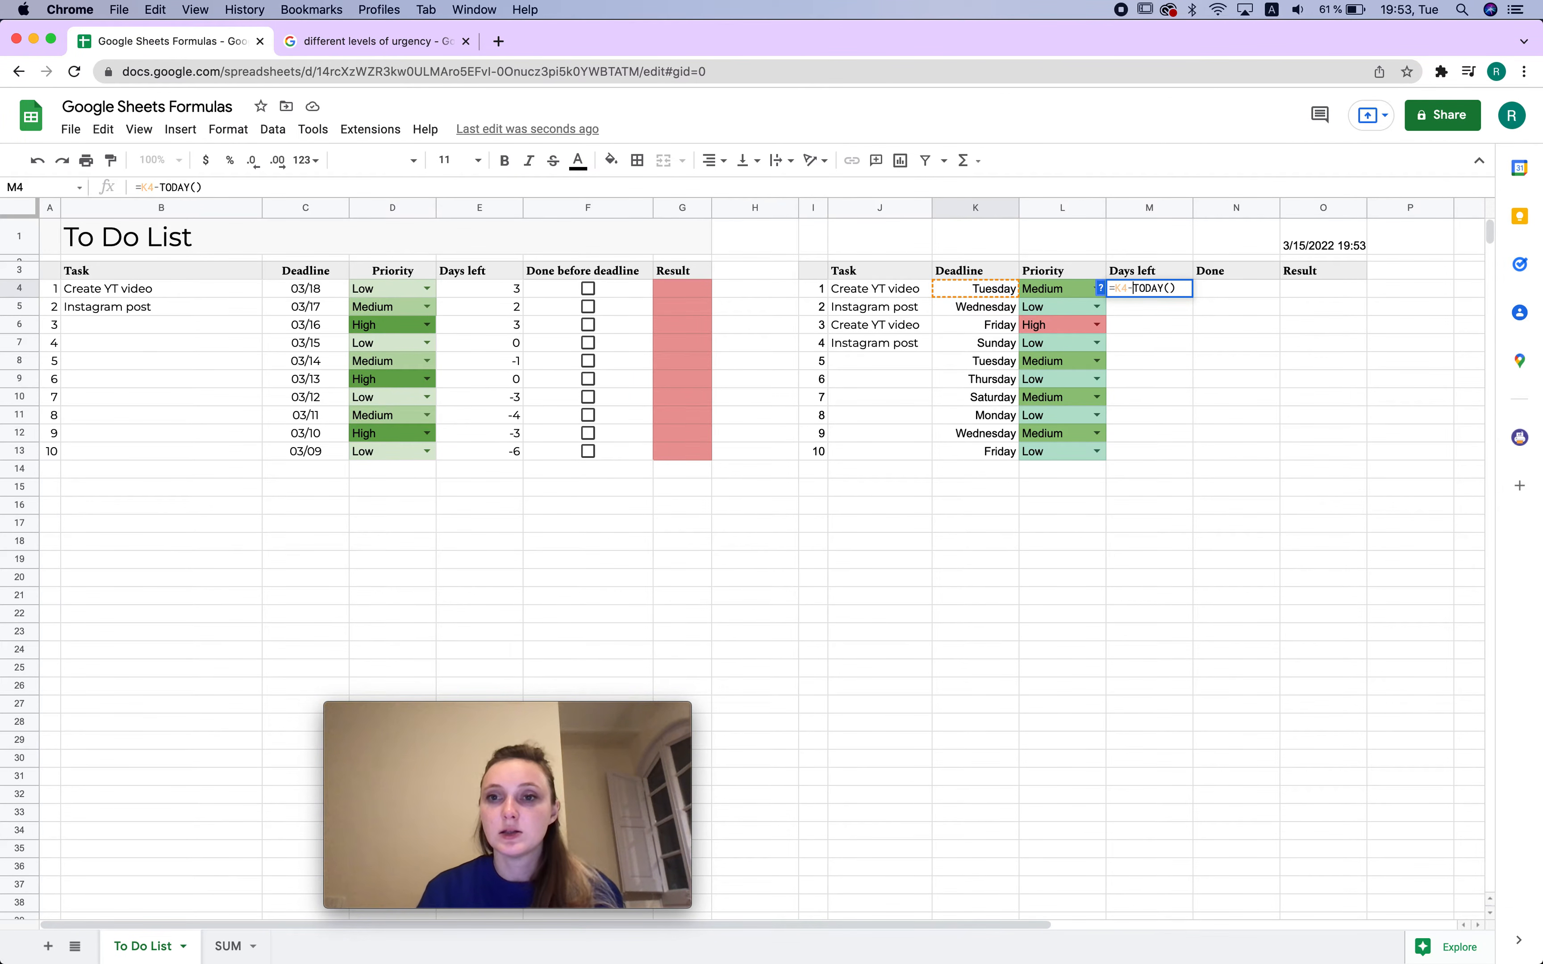
{"action": "key", "text": "Return"}
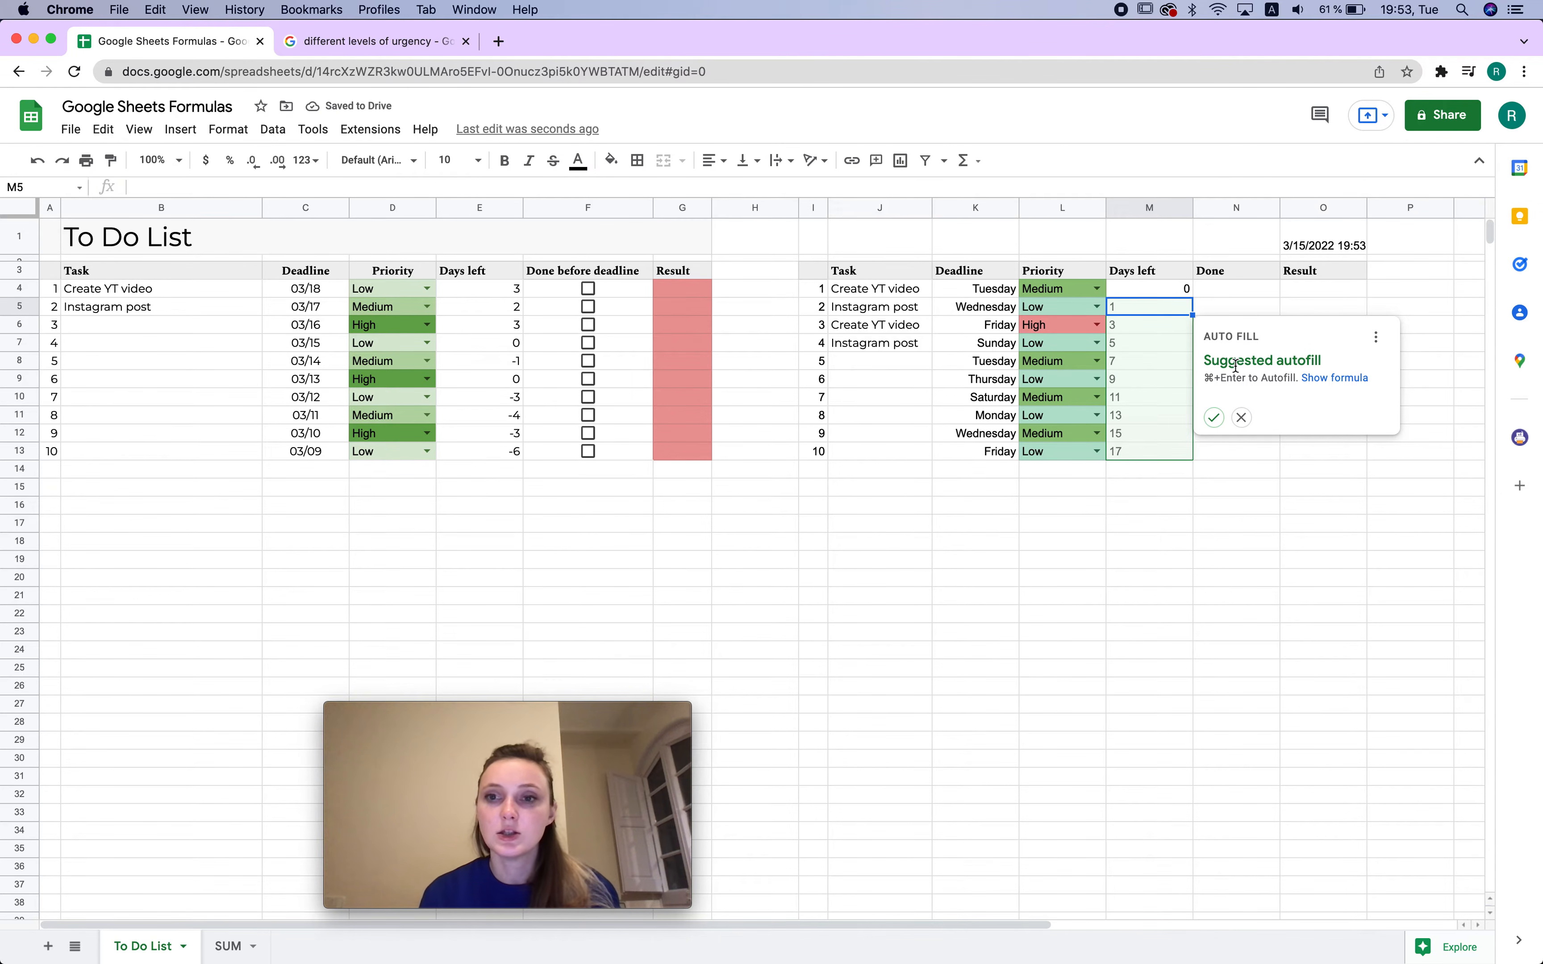
Accept the suggested autofill of the Days left formula down to M13, and set the deadline in K4 to 3/7/2022
{"action": "left_click", "coordinate": [1214, 418]}
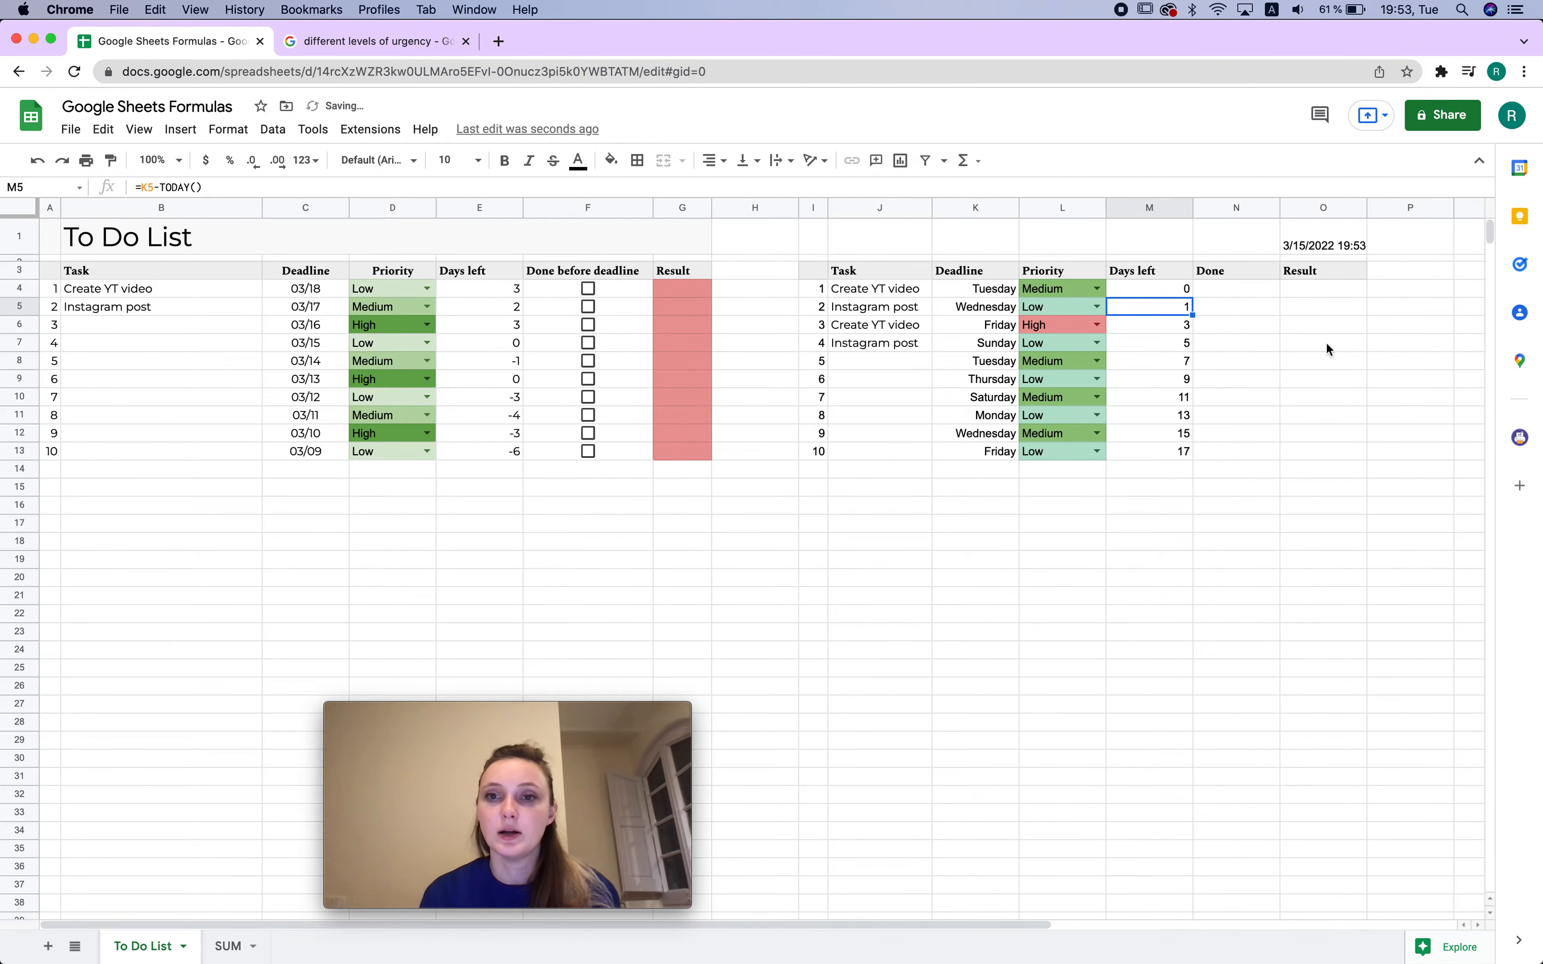
{"action": "left_click", "coordinate": [1332, 319]}
{"action": "left_click", "coordinate": [992, 292]}
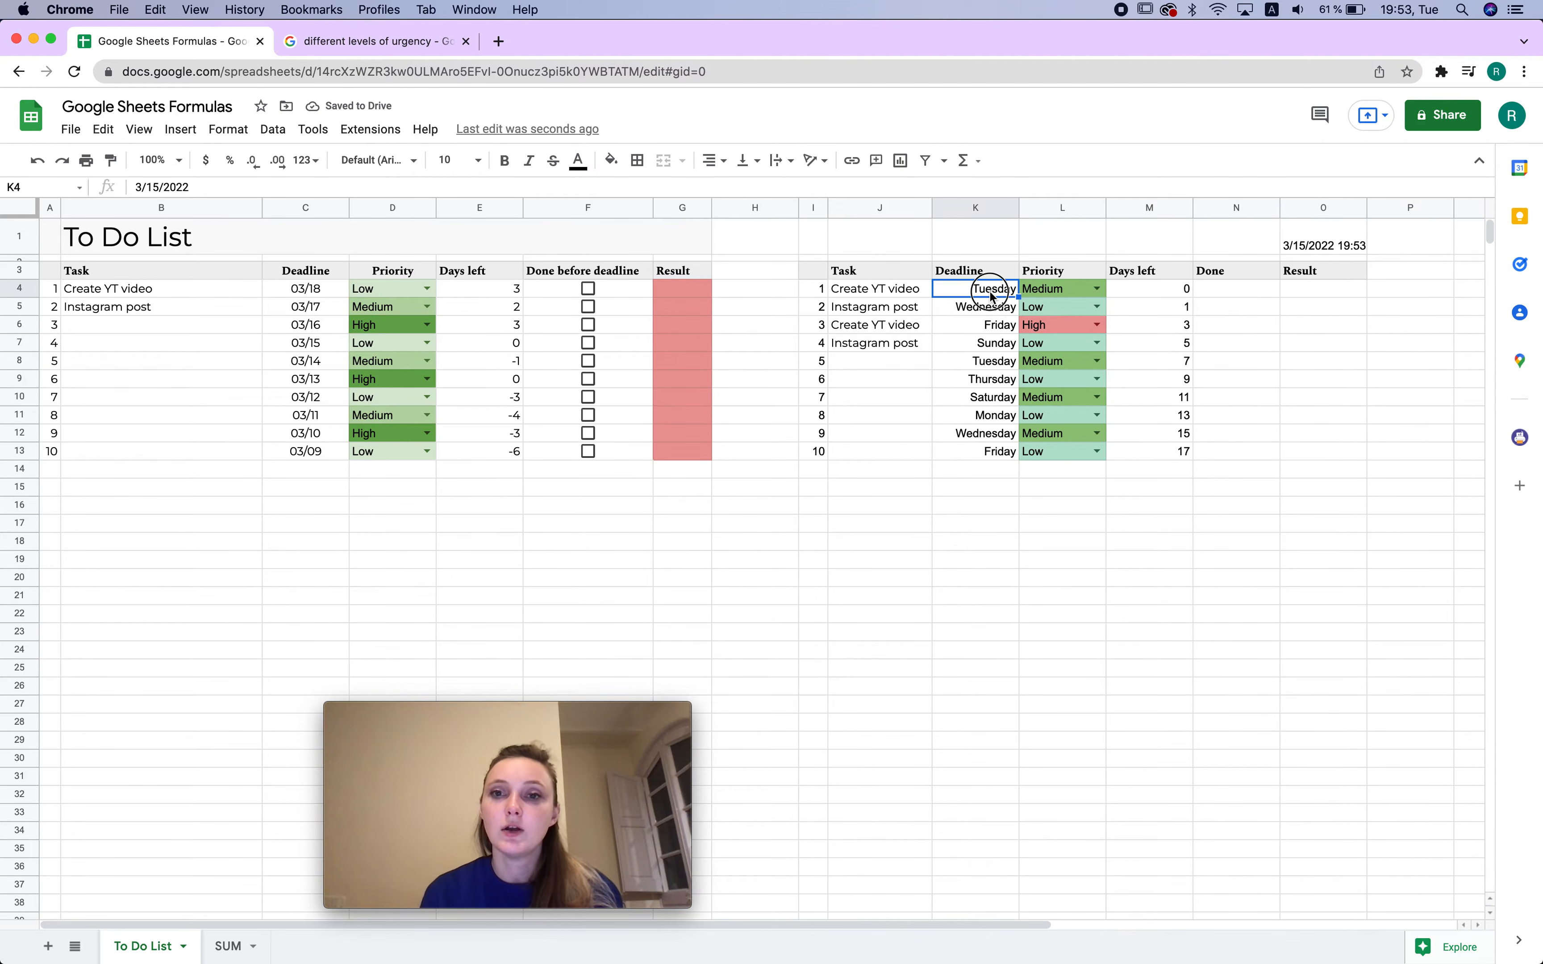
{"action": "double_click", "coordinate": [990, 292]}
{"action": "left_click", "coordinate": [935, 376]}
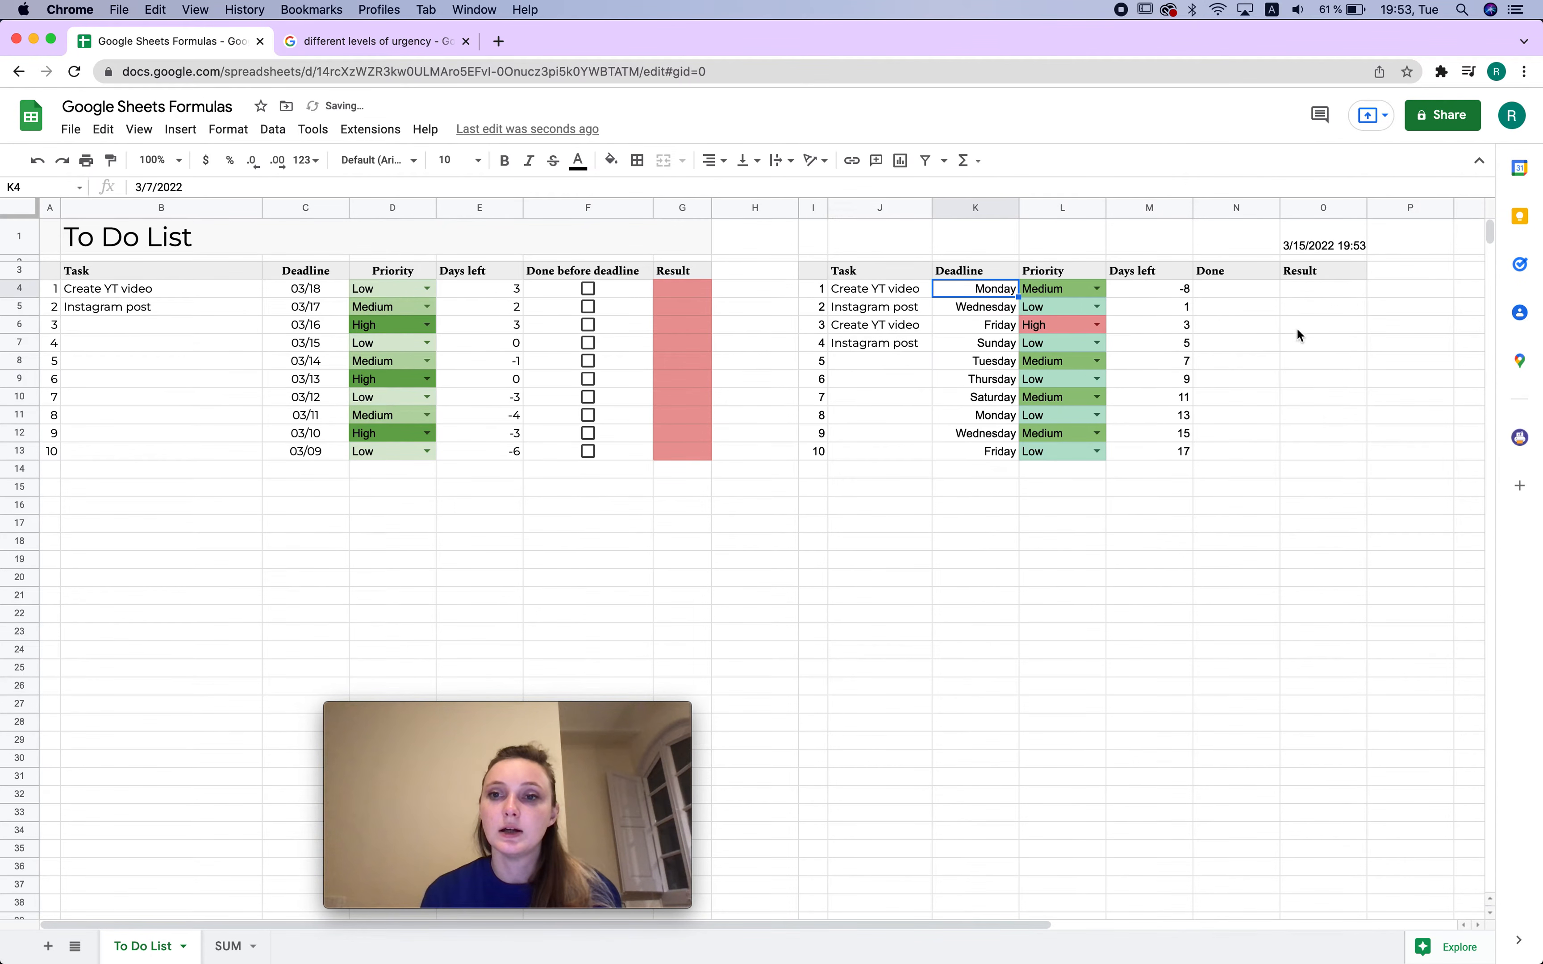
{"action": "left_click", "coordinate": [1188, 292]}
{"action": "left_click", "coordinate": [1226, 337]}
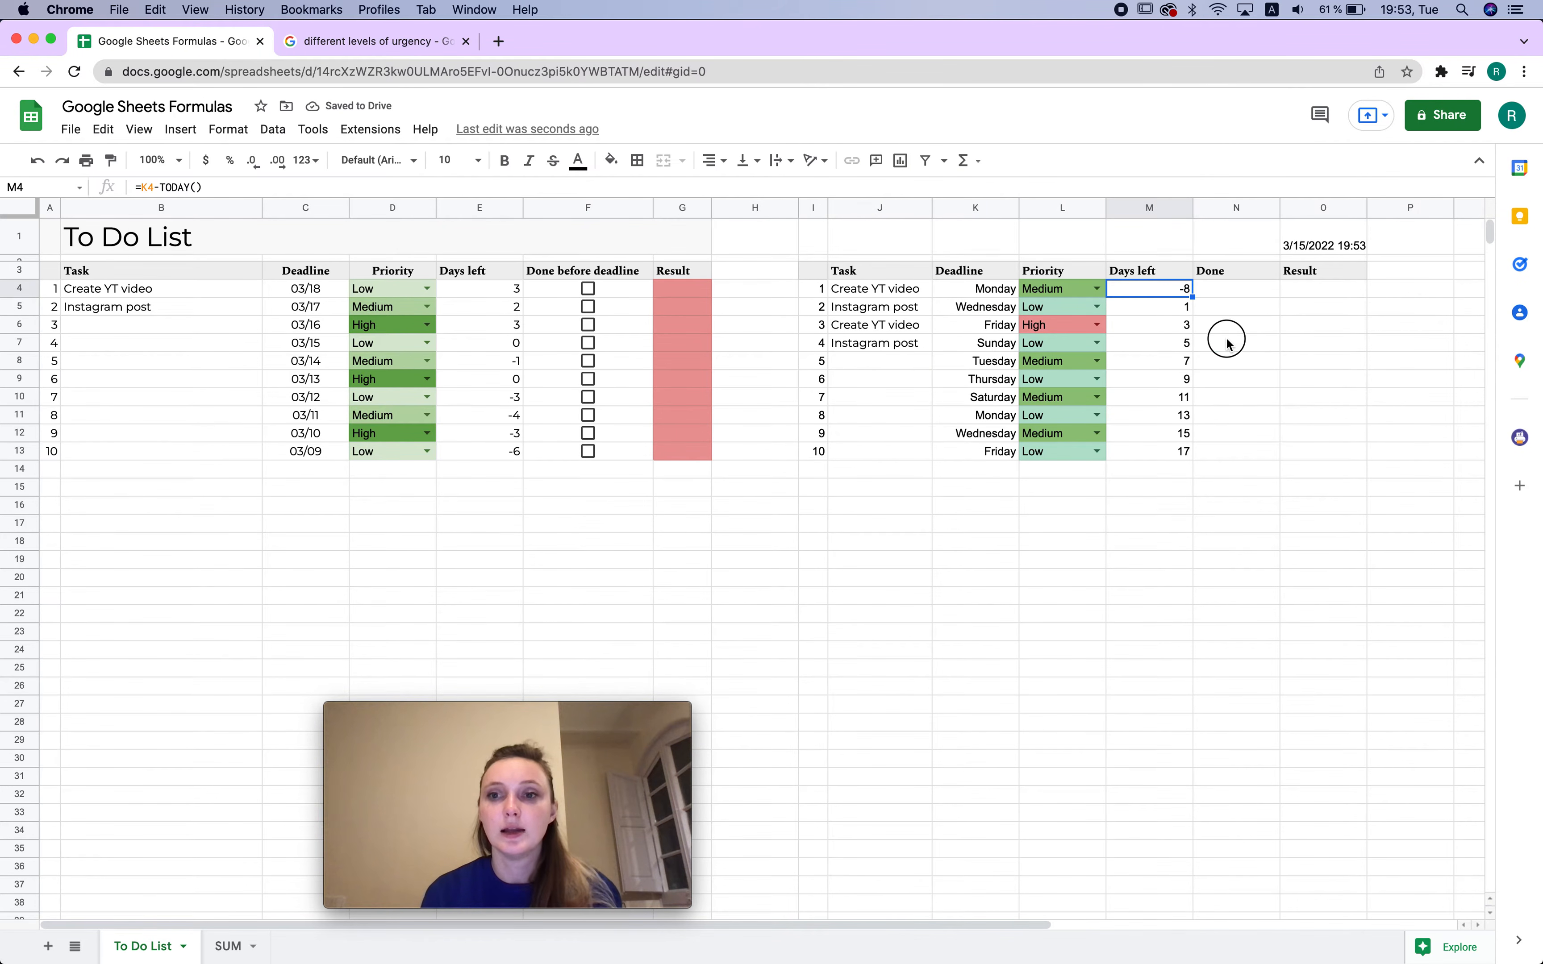
Add a conditional format rule to the Days left cells M4:M13 for values greater than or equal to 1
{"action": "left_click_drag", "start_coordinate": [1152, 293], "coordinate": [1158, 449]}
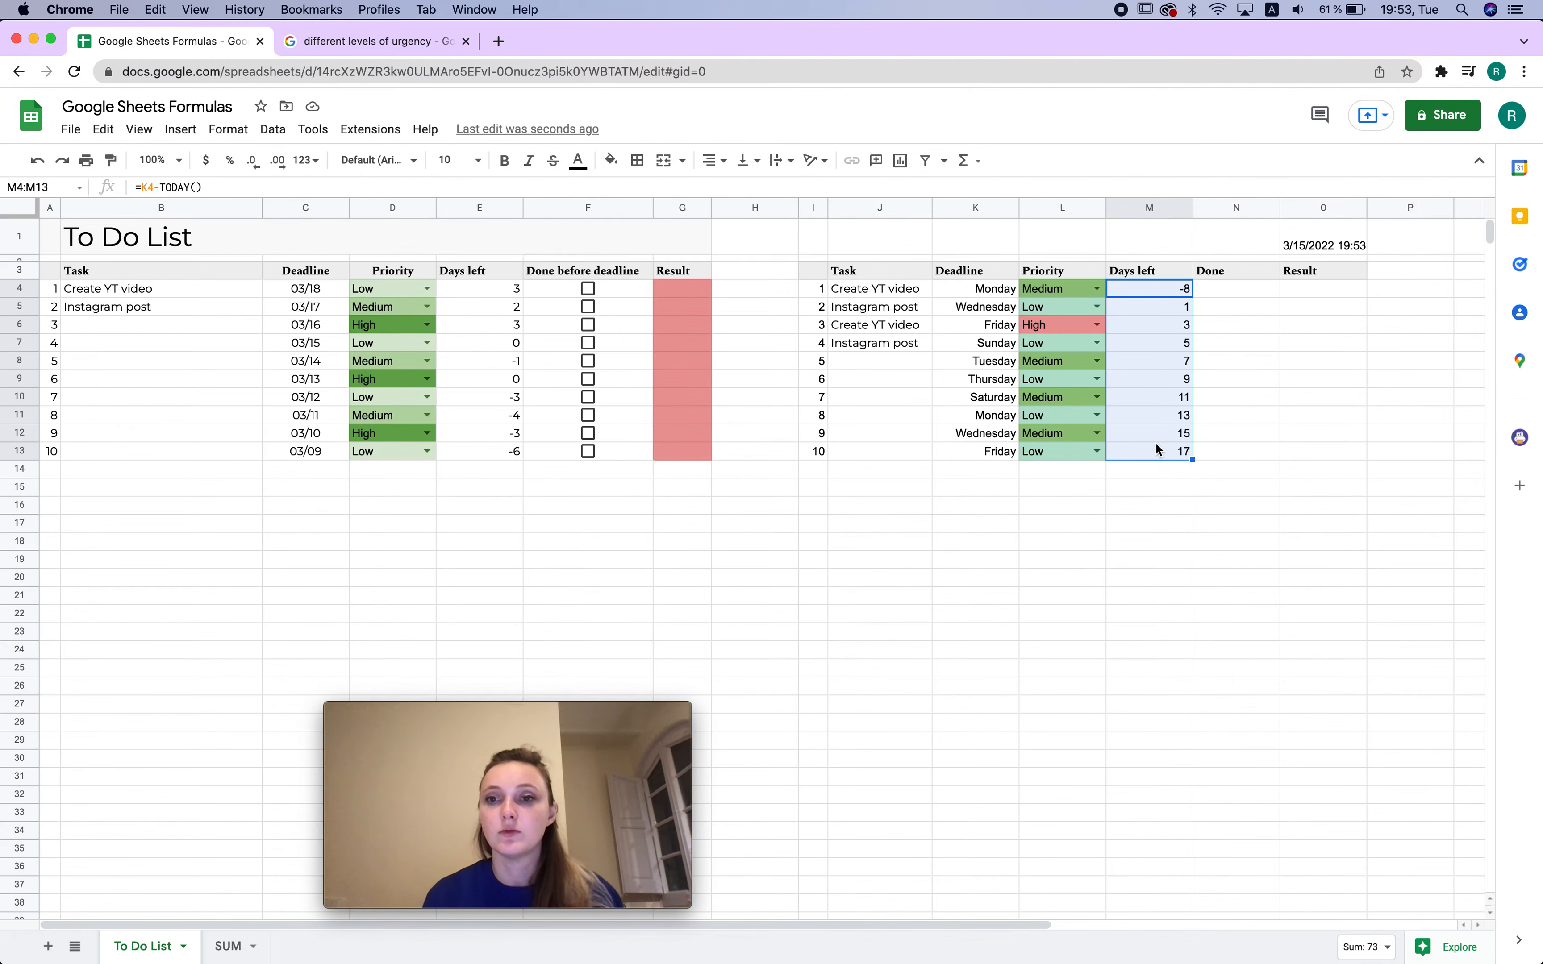
{"action": "right_click", "coordinate": [1156, 446]}
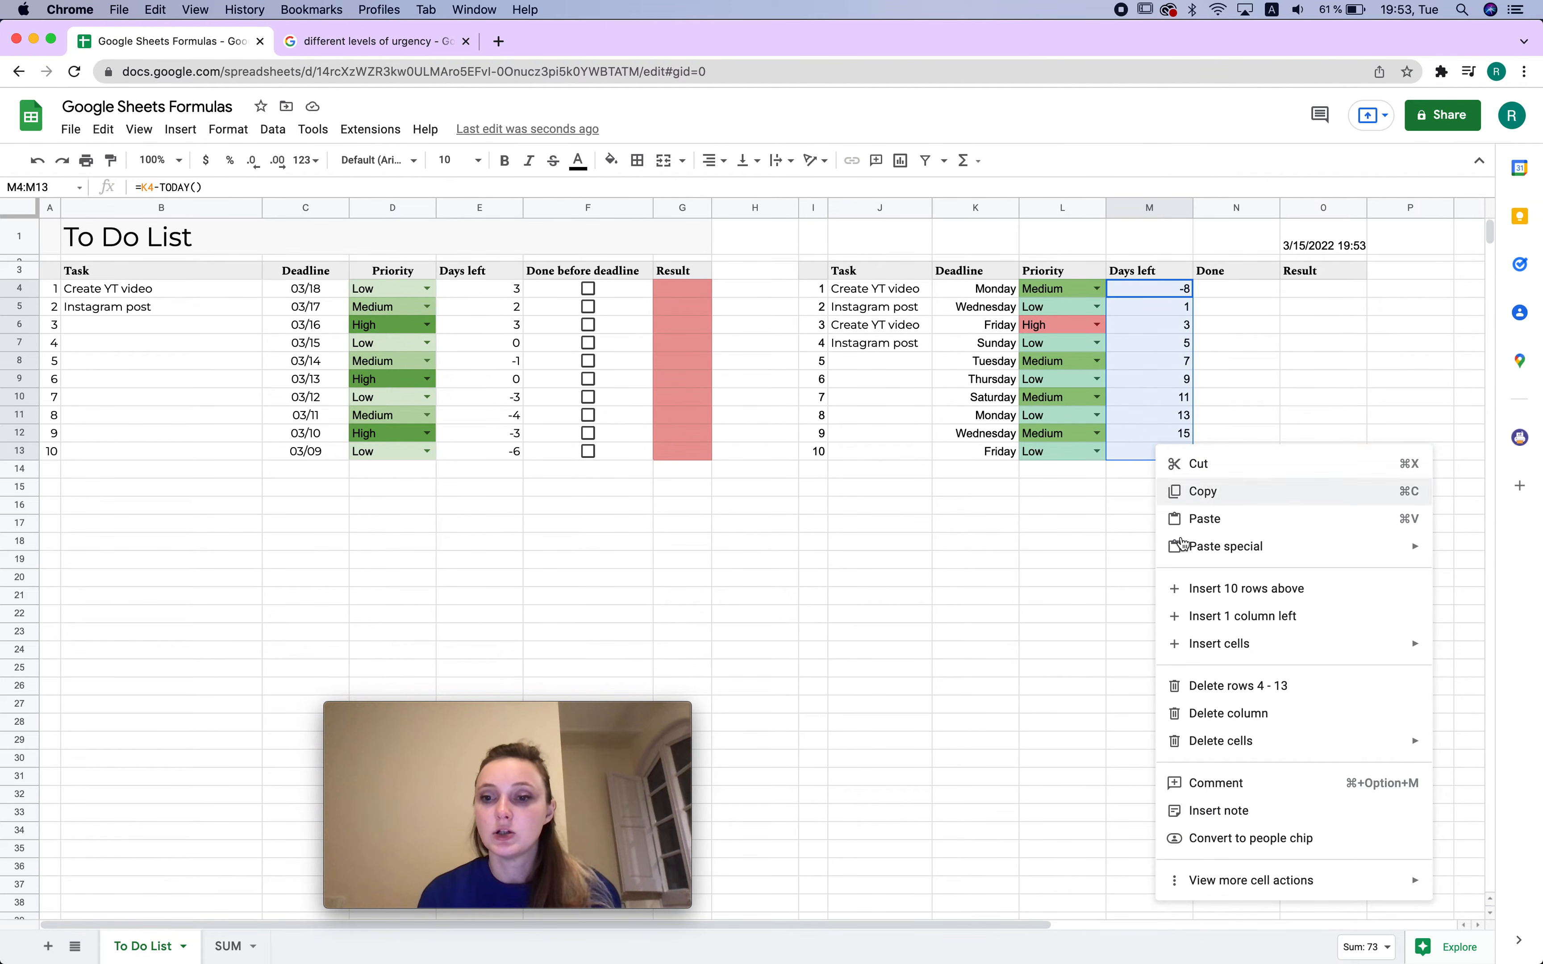
{"action": "mouse_move", "coordinate": [1278, 886]}
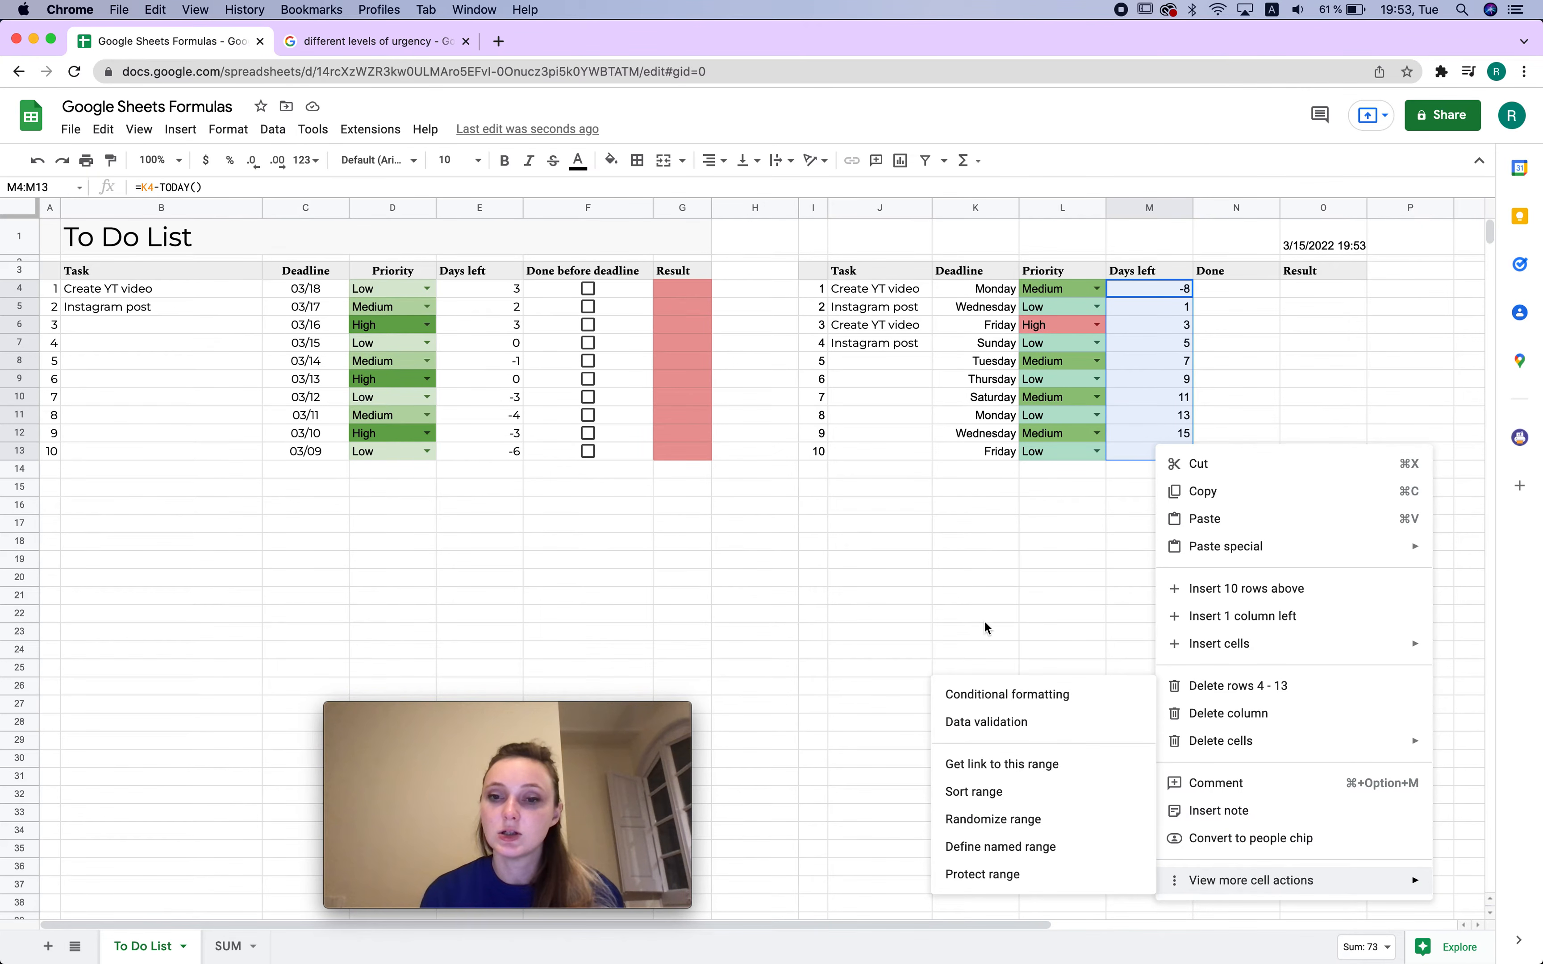
{"action": "left_click", "coordinate": [1029, 695]}
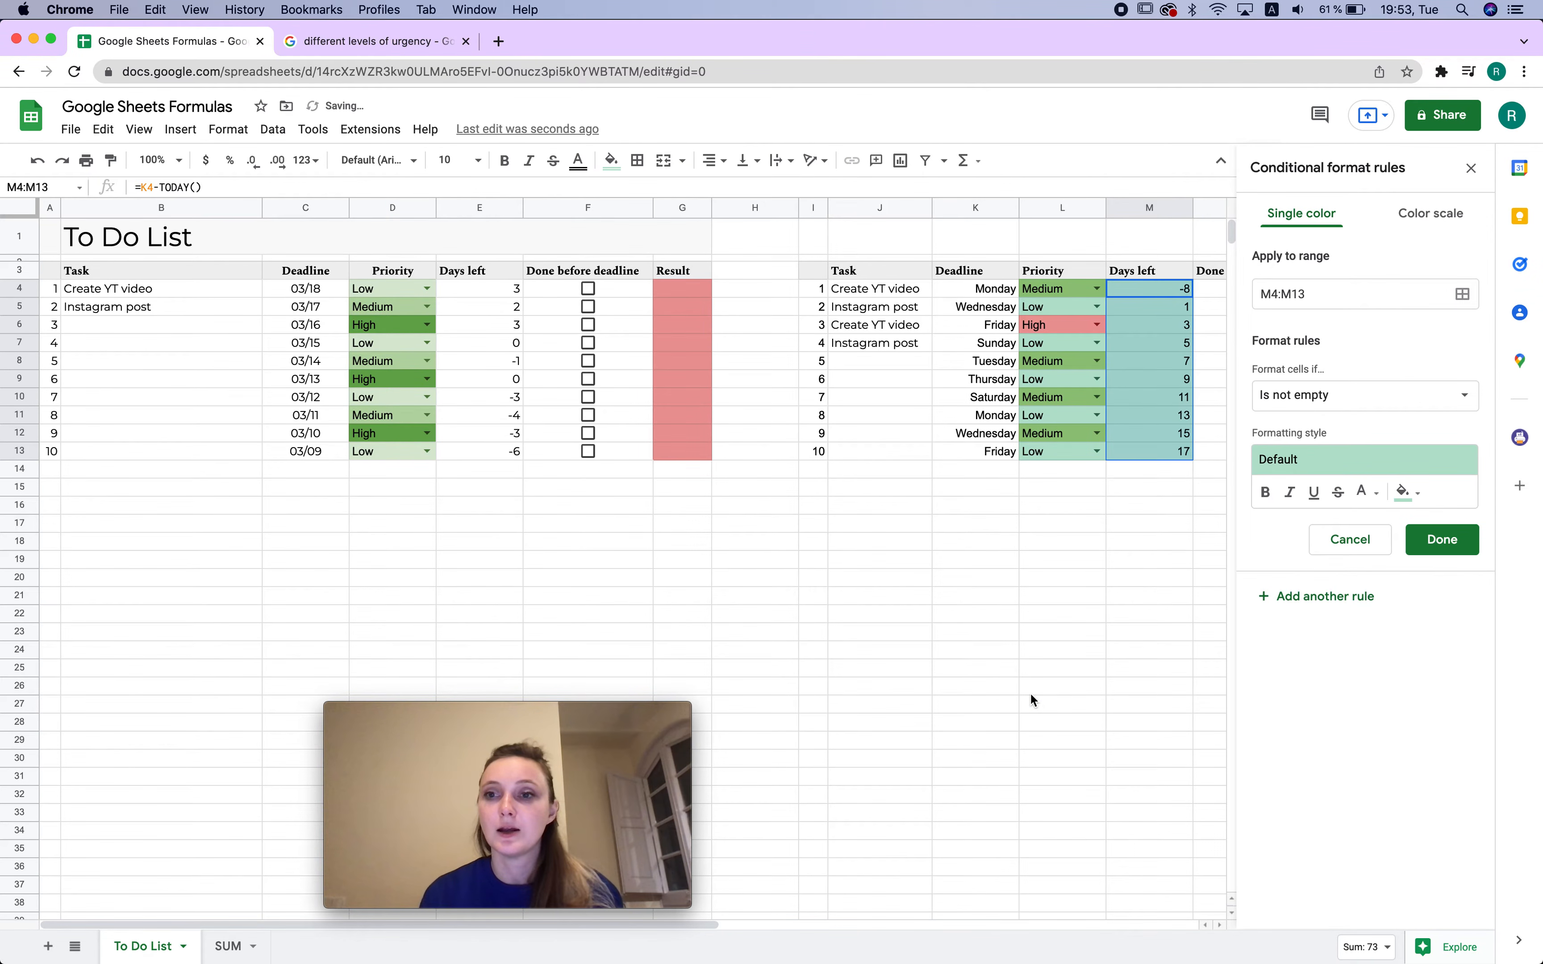
{"action": "left_click", "coordinate": [1355, 399]}
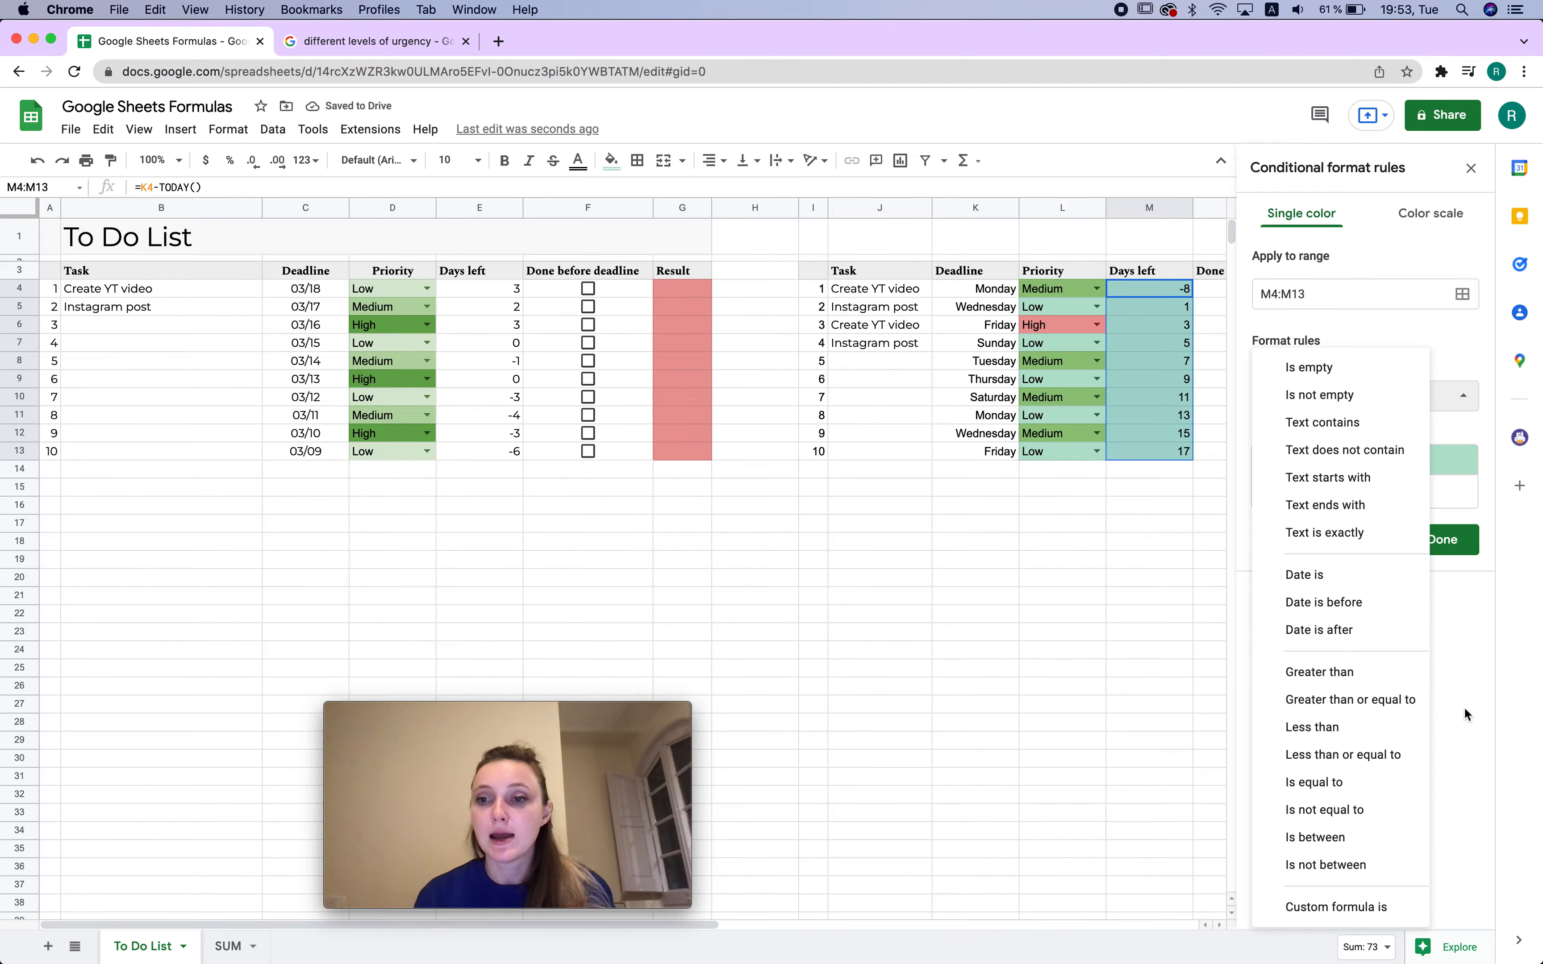
{"action": "left_click", "coordinate": [1389, 671]}
{"action": "left_click", "coordinate": [1343, 389]}
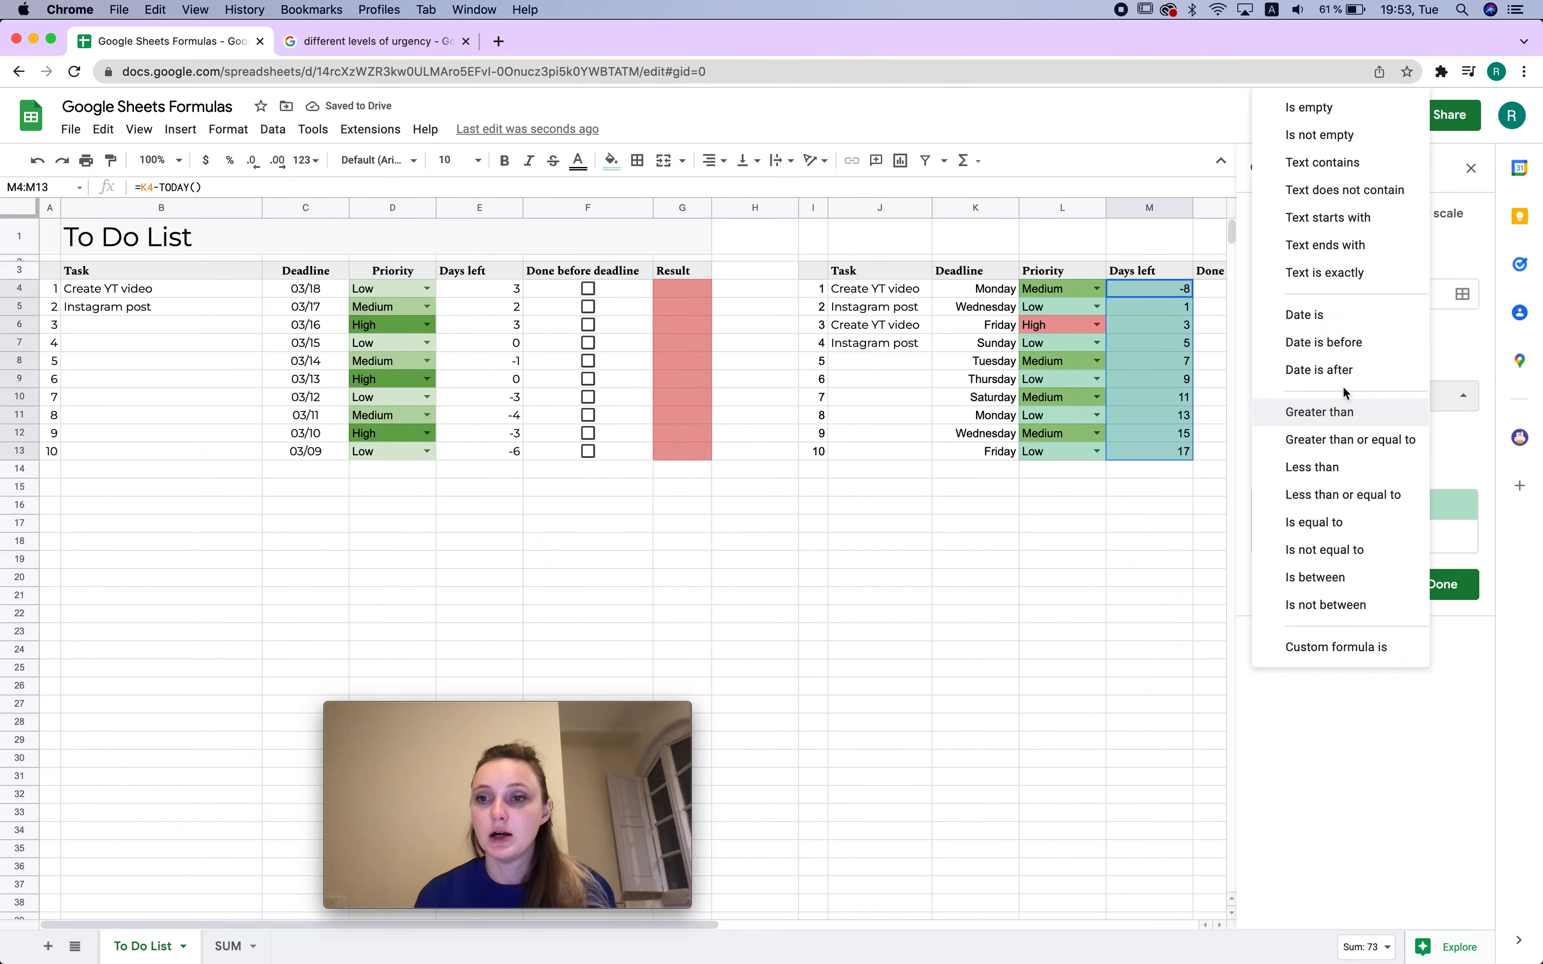
{"action": "left_click", "coordinate": [1391, 441]}
{"action": "left_click", "coordinate": [1341, 436]}
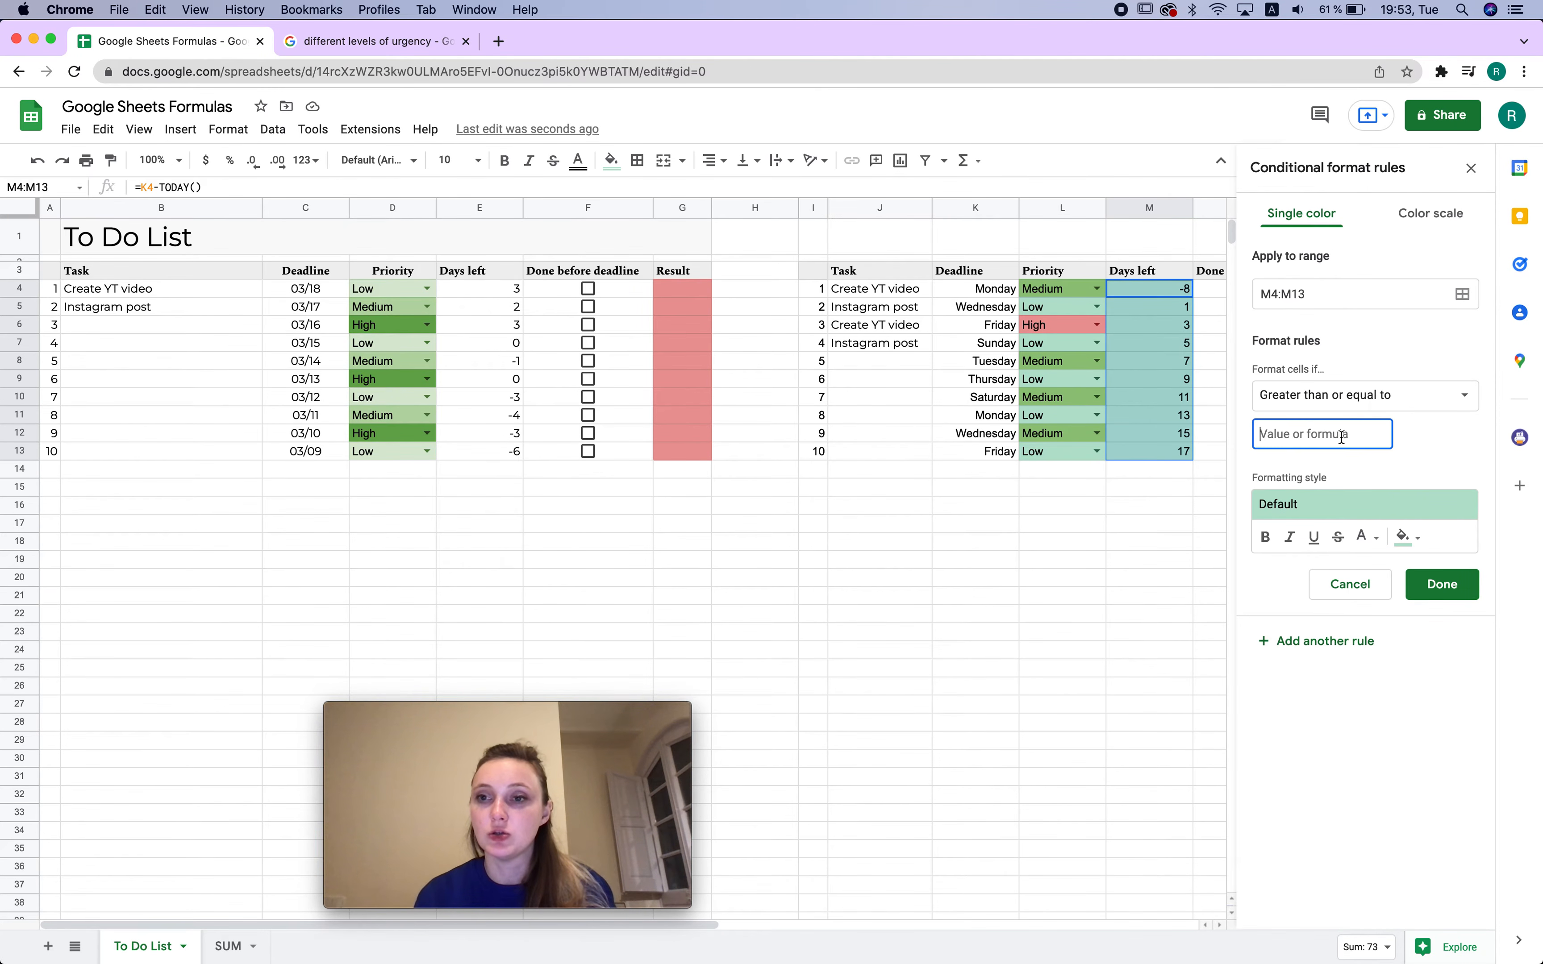
{"action": "type", "text": "1"}
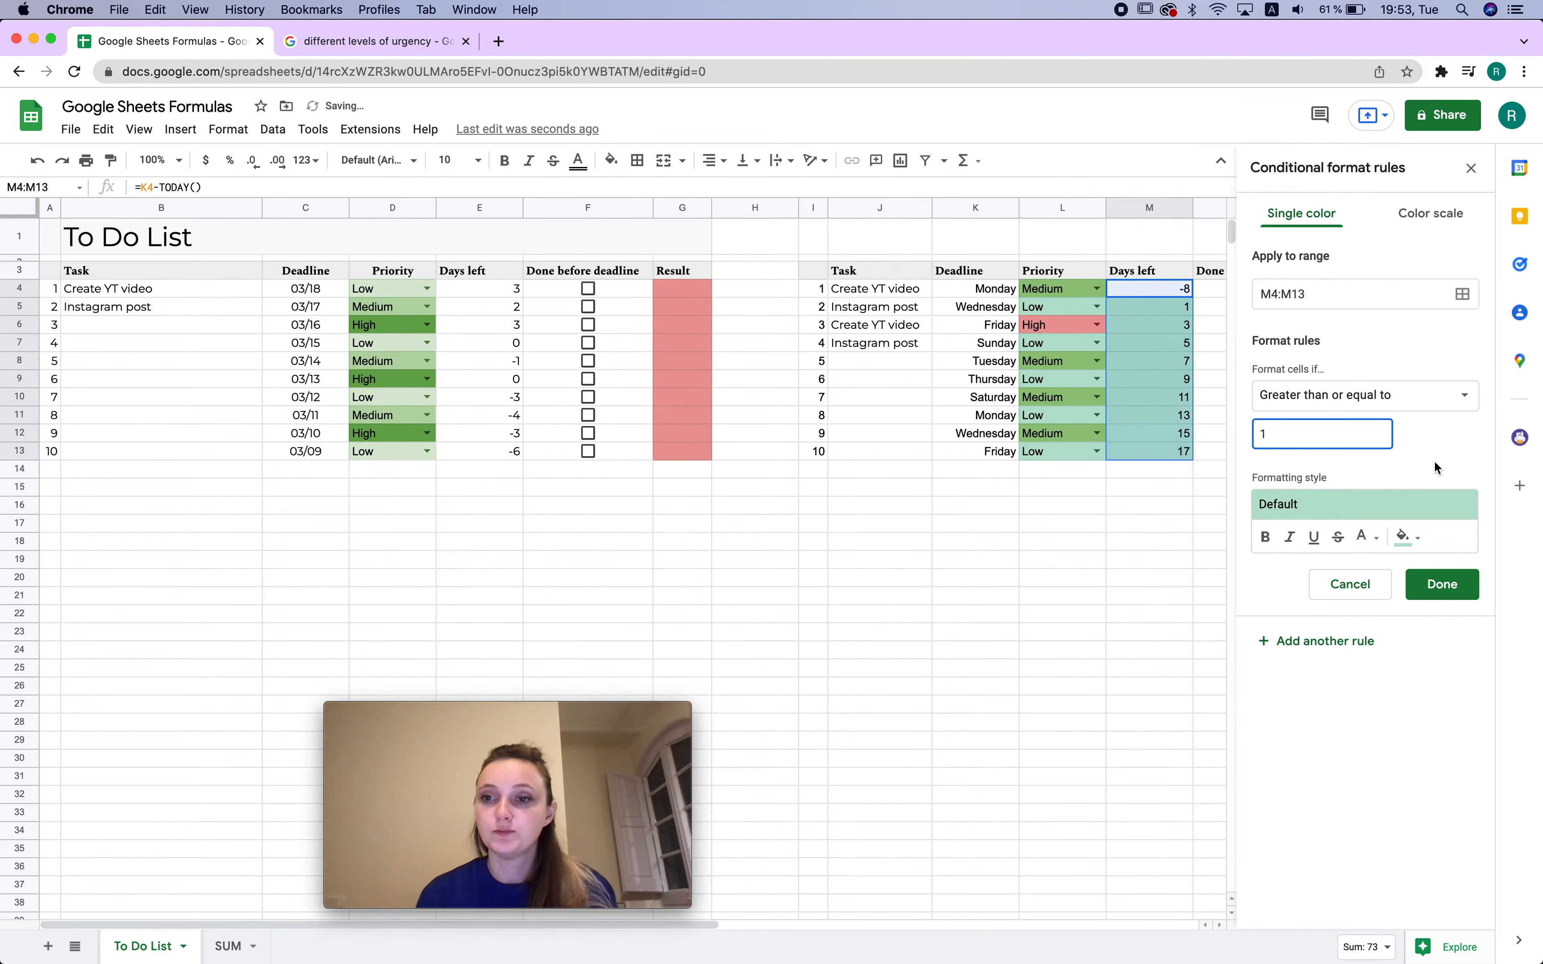
{"action": "left_click", "coordinate": [1436, 452]}
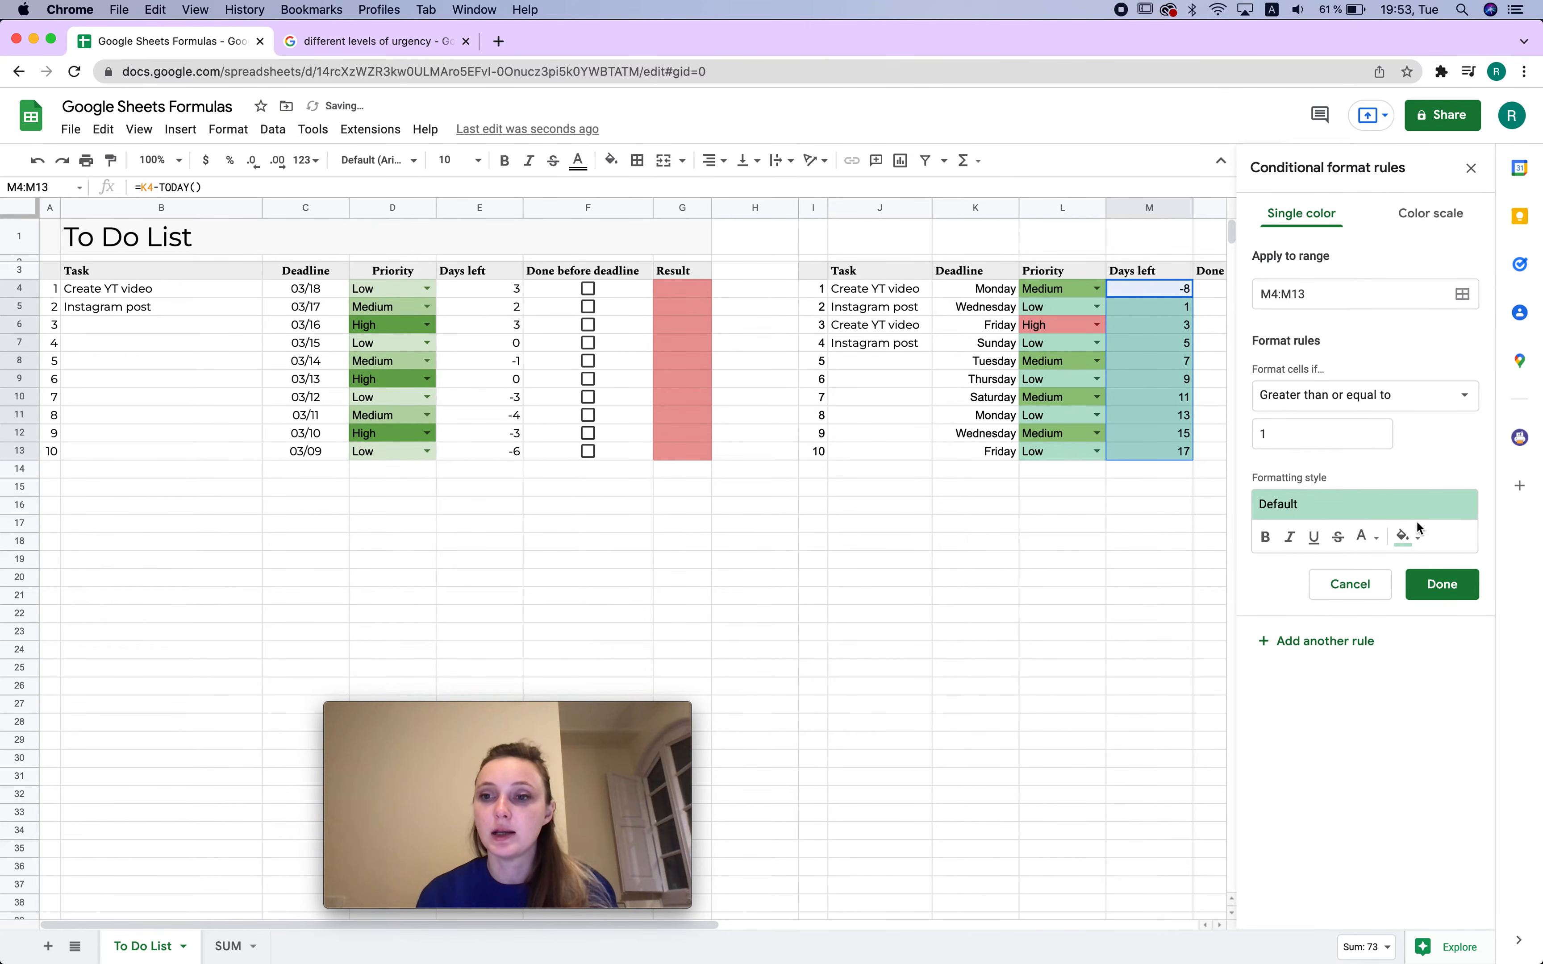
Give the greater-than-or-equal-to-1 rule green text and no fill color
{"action": "left_click", "coordinate": [1365, 537]}
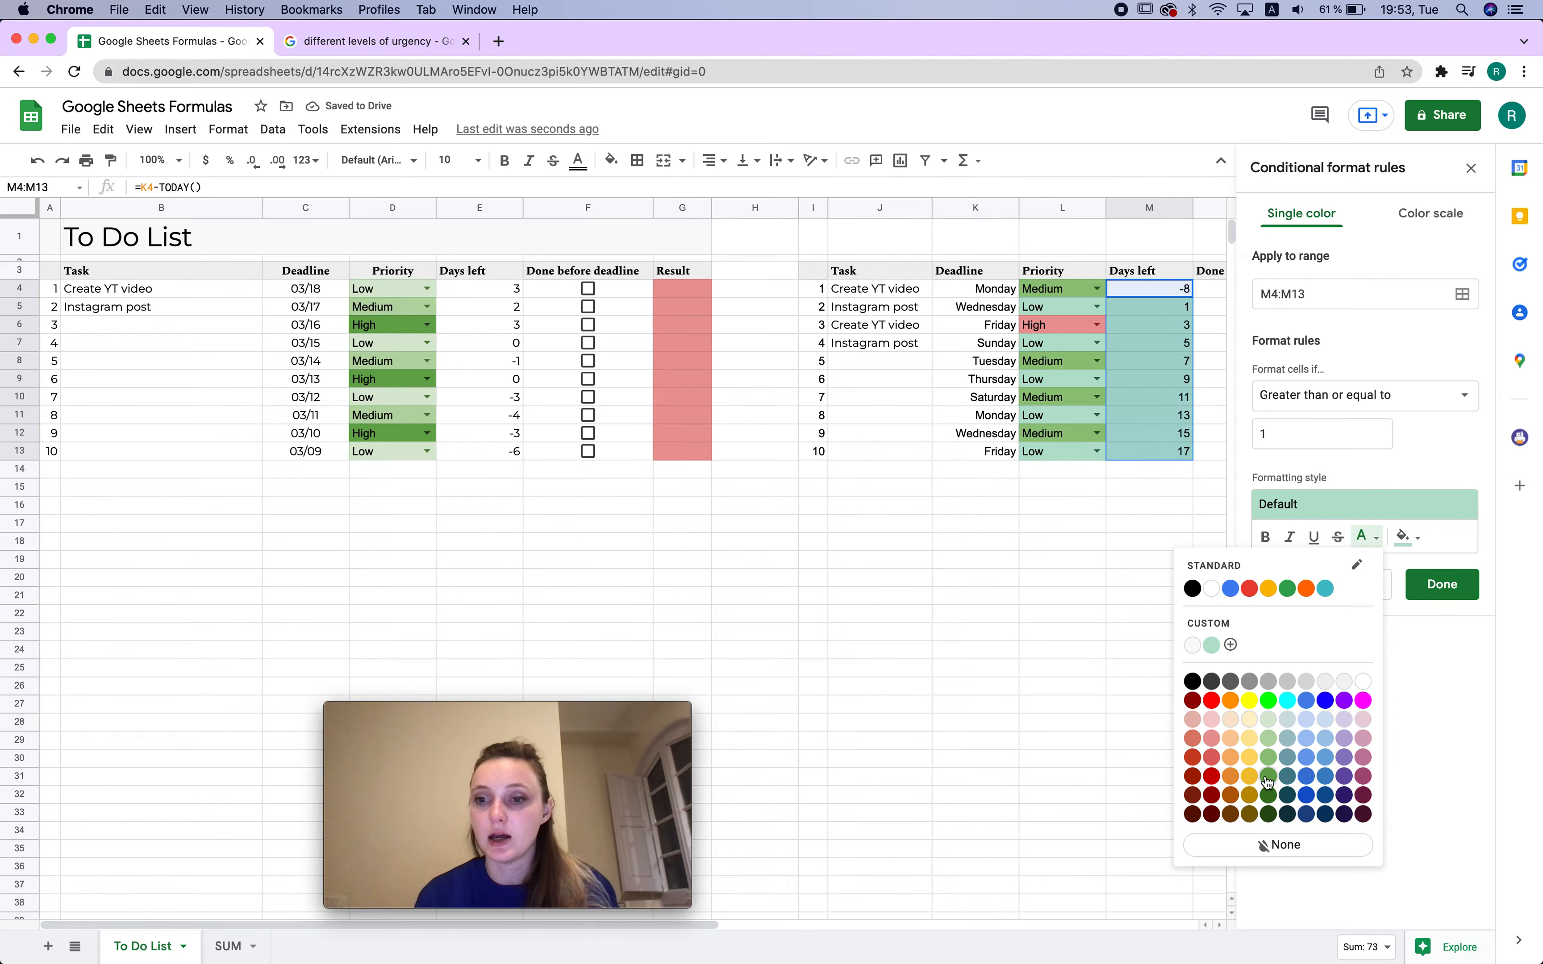
{"action": "left_click", "coordinate": [1268, 776]}
{"action": "left_click", "coordinate": [1397, 542]}
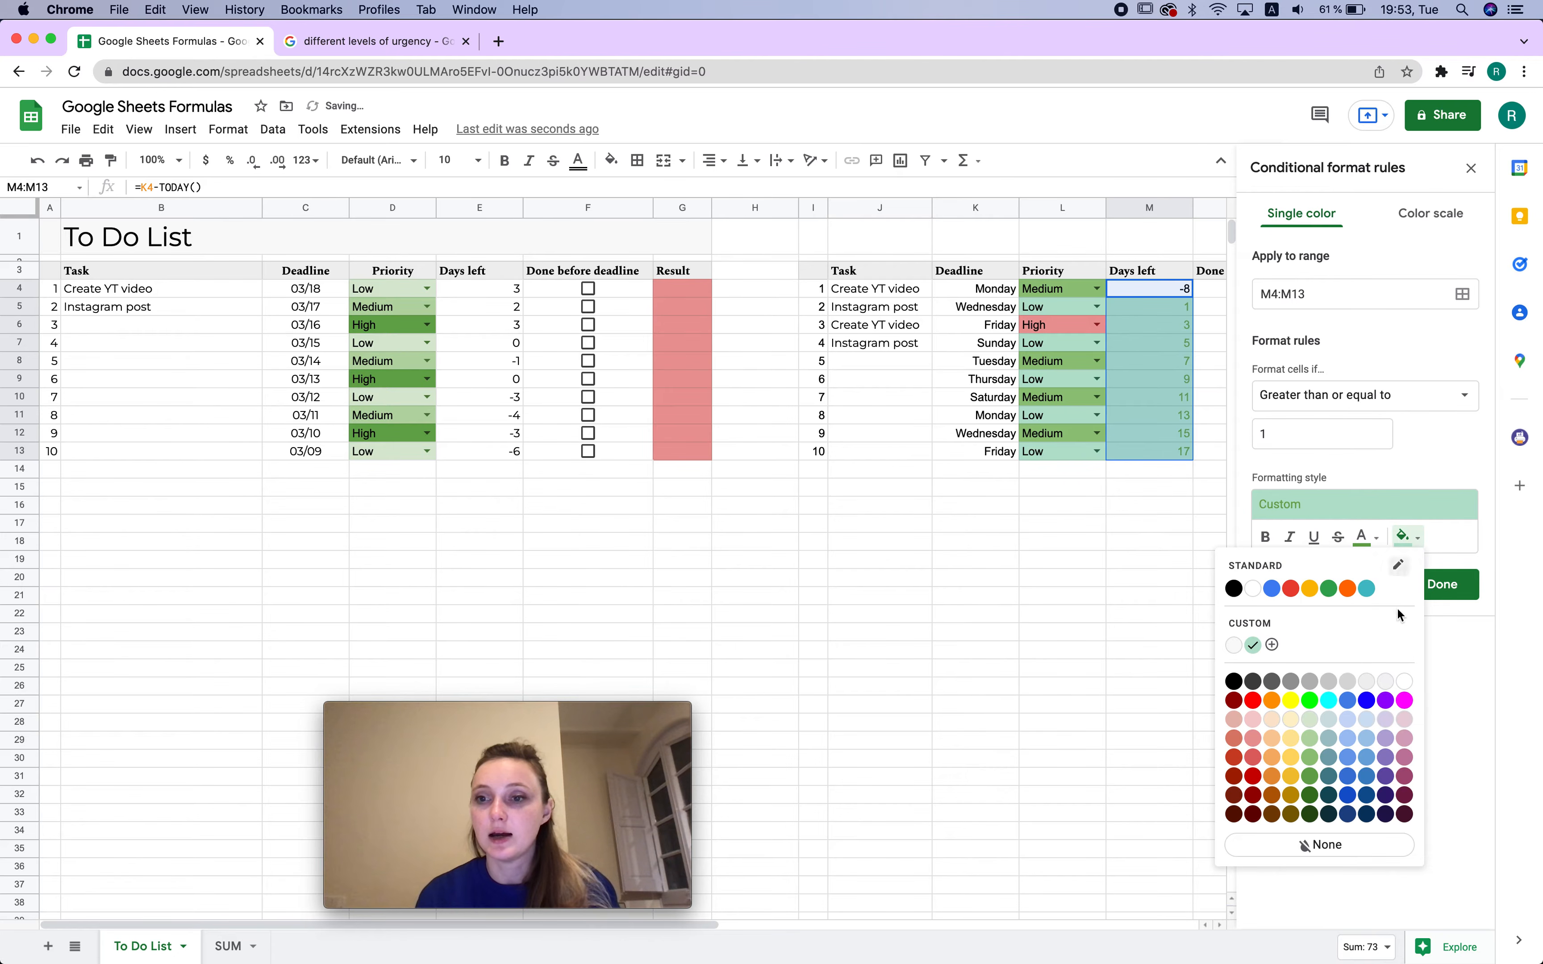
{"action": "left_click", "coordinate": [1406, 682]}
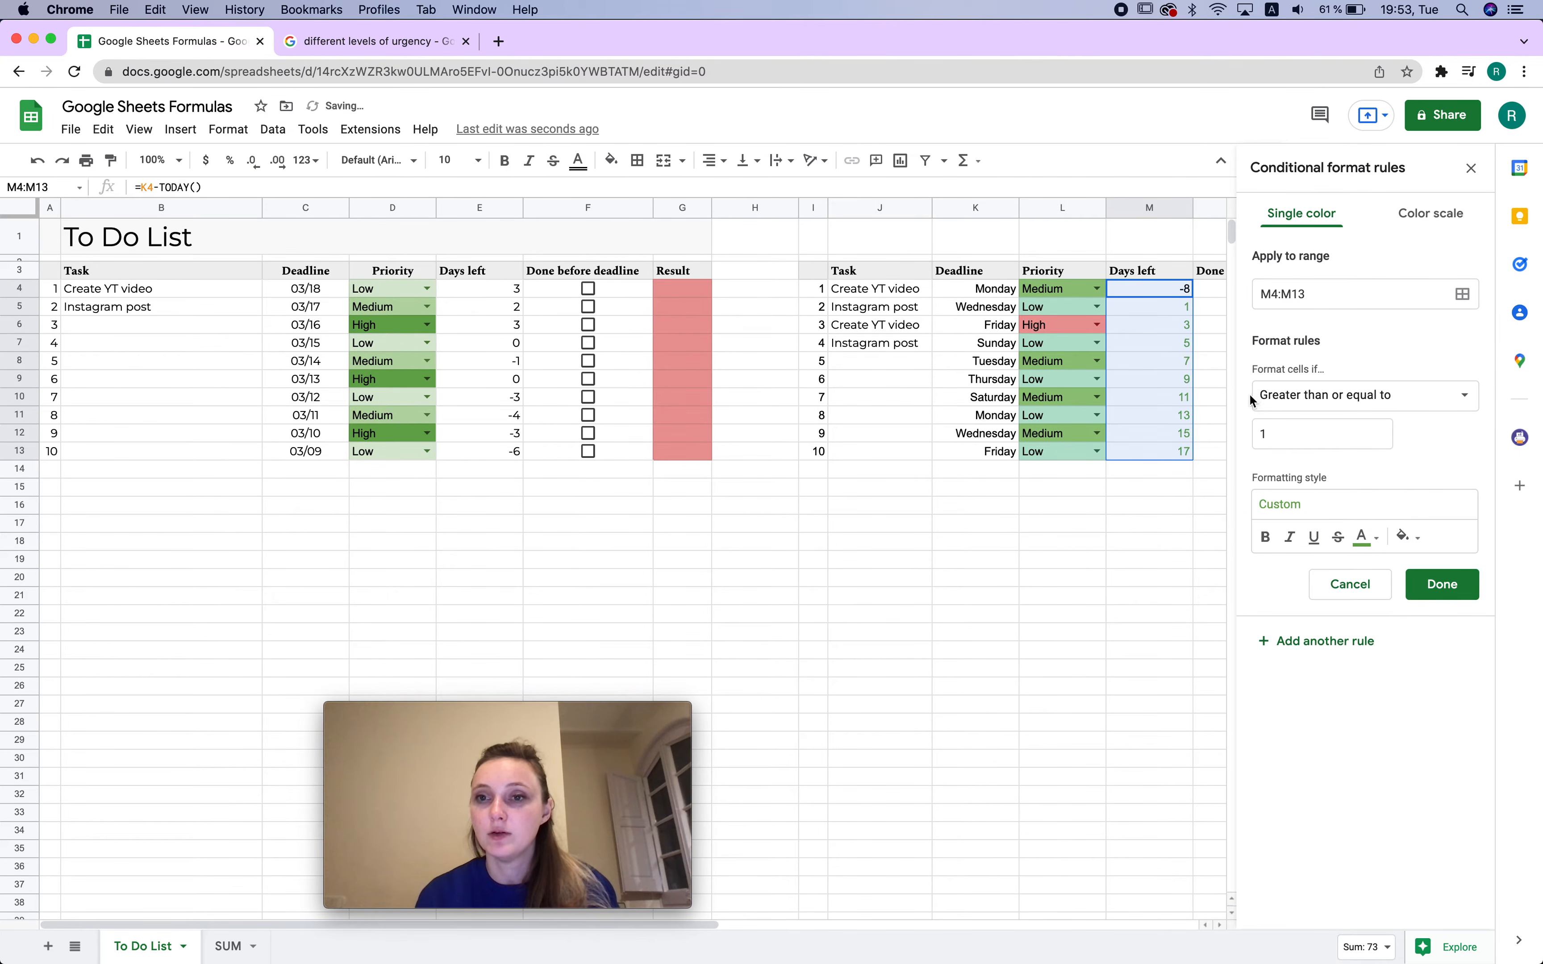
{"action": "left_click", "coordinate": [1405, 538]}
{"action": "left_click", "coordinate": [1340, 858]}
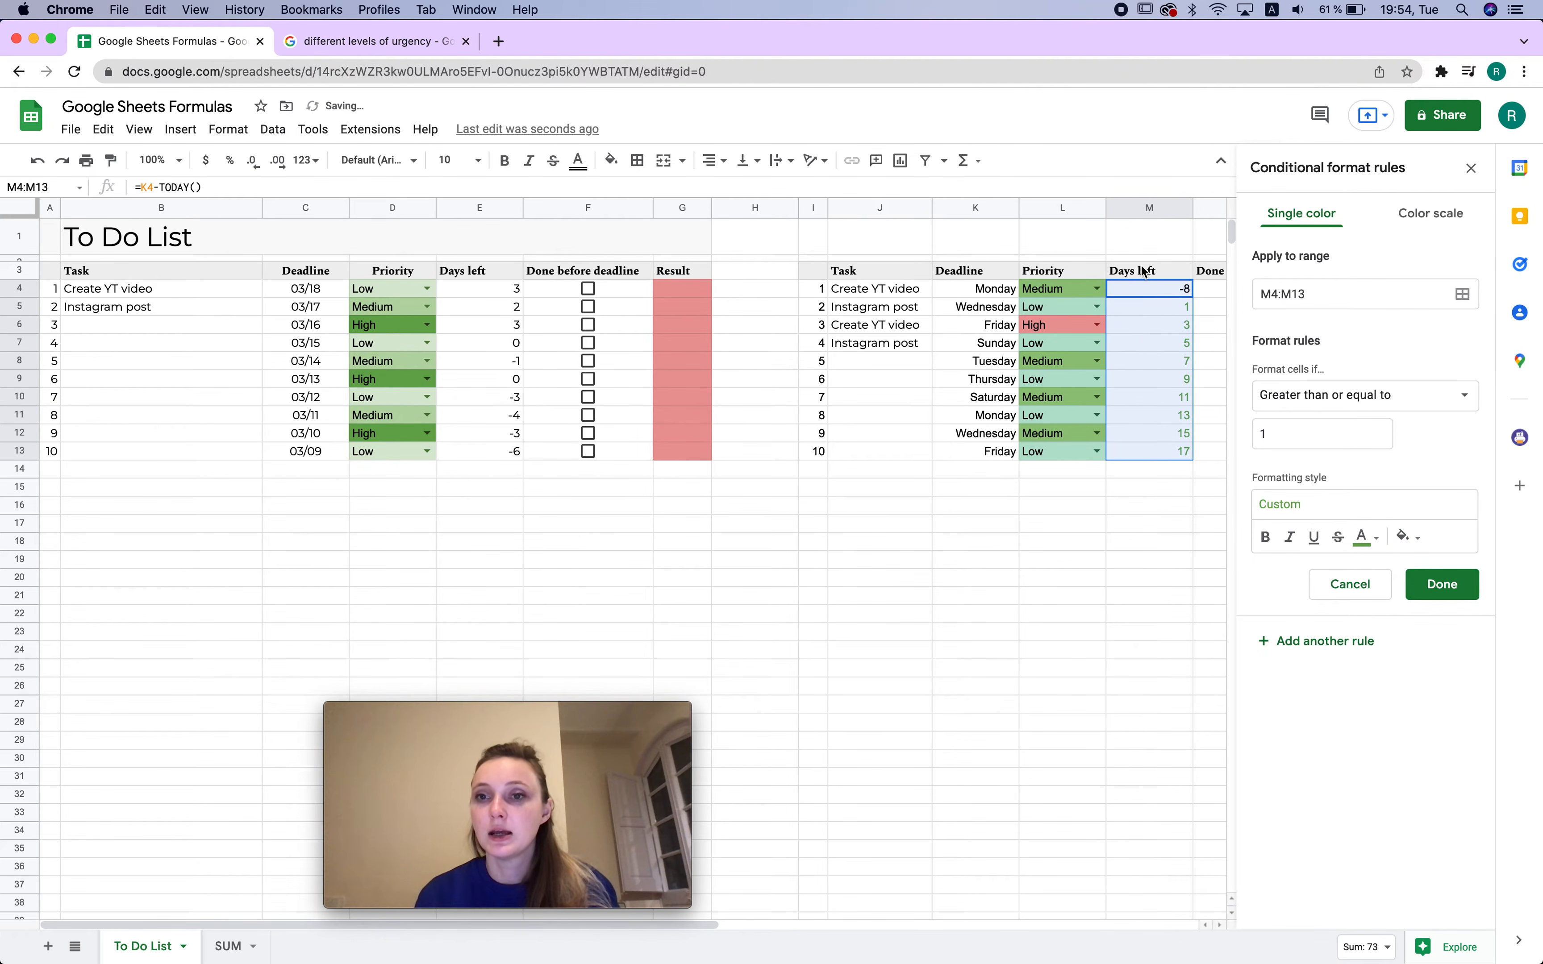
Add a second rule for M4:M13 that shows values less than 1 in red text without fill, and close the rules
{"action": "left_click", "coordinate": [1339, 641]}
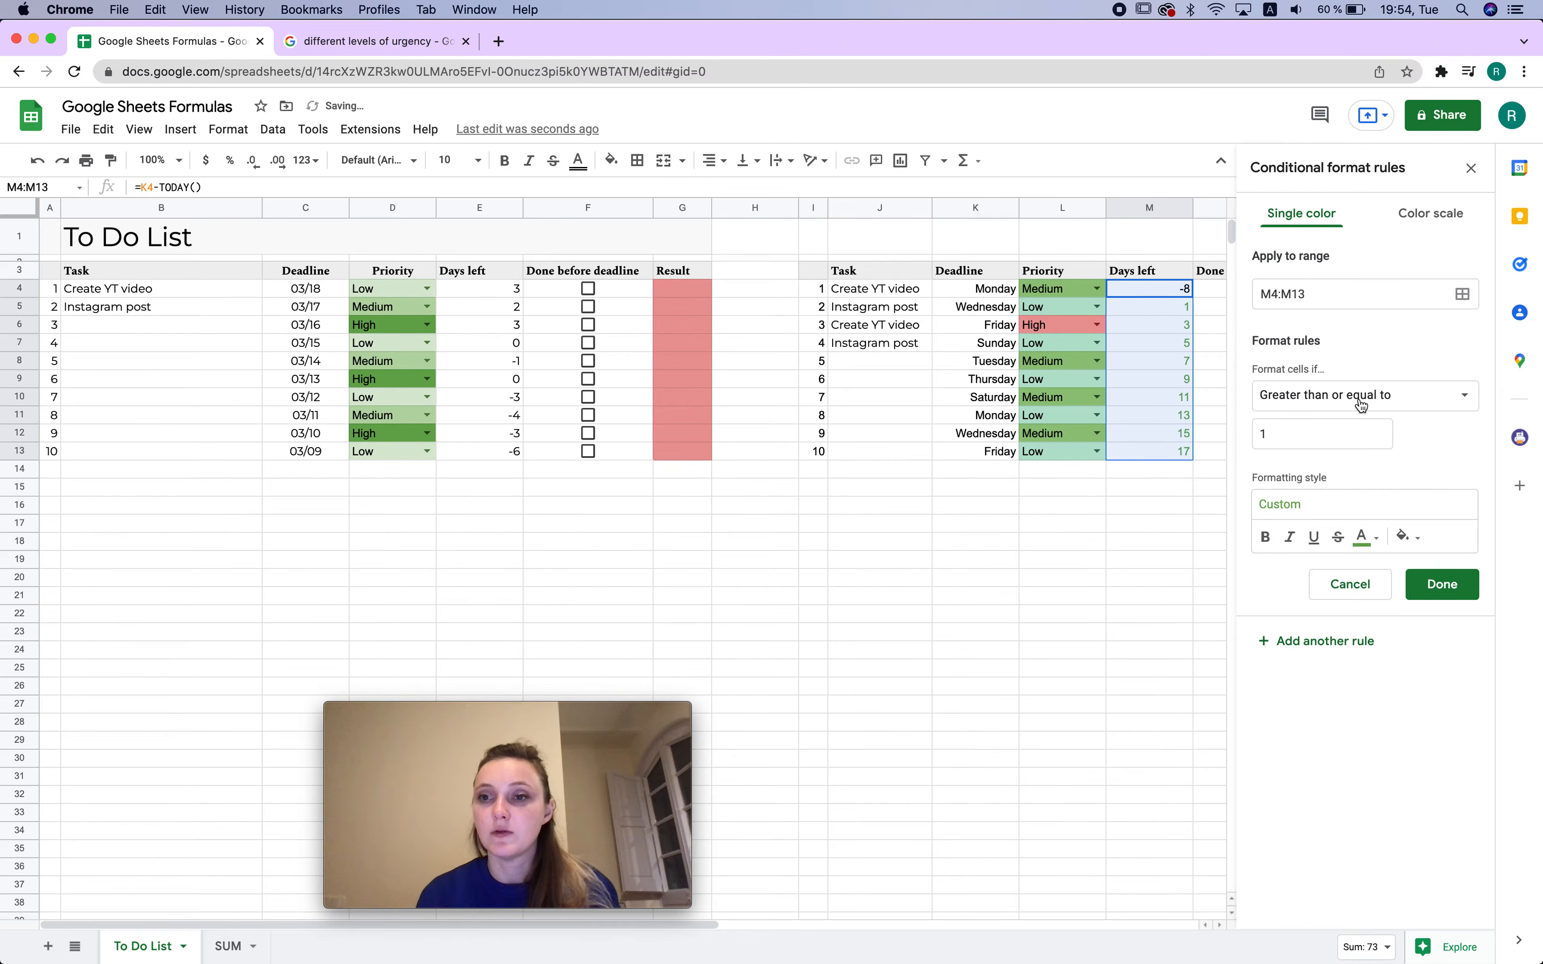
{"action": "left_click", "coordinate": [1333, 398]}
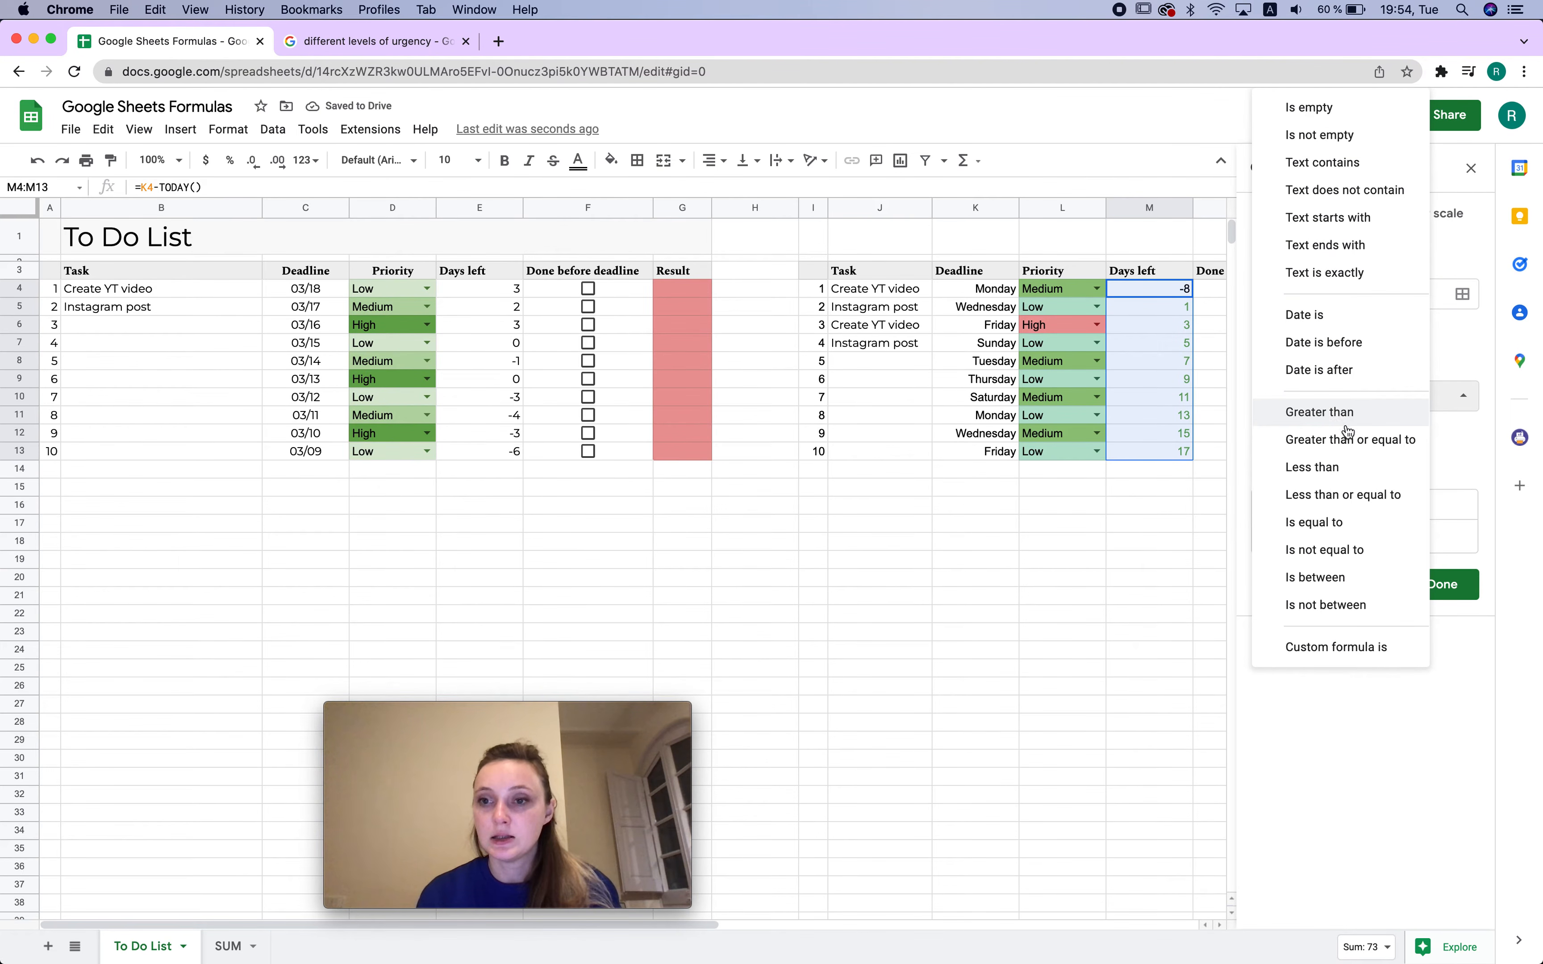
{"action": "left_click", "coordinate": [1357, 466]}
{"action": "double_click", "coordinate": [1317, 440]}
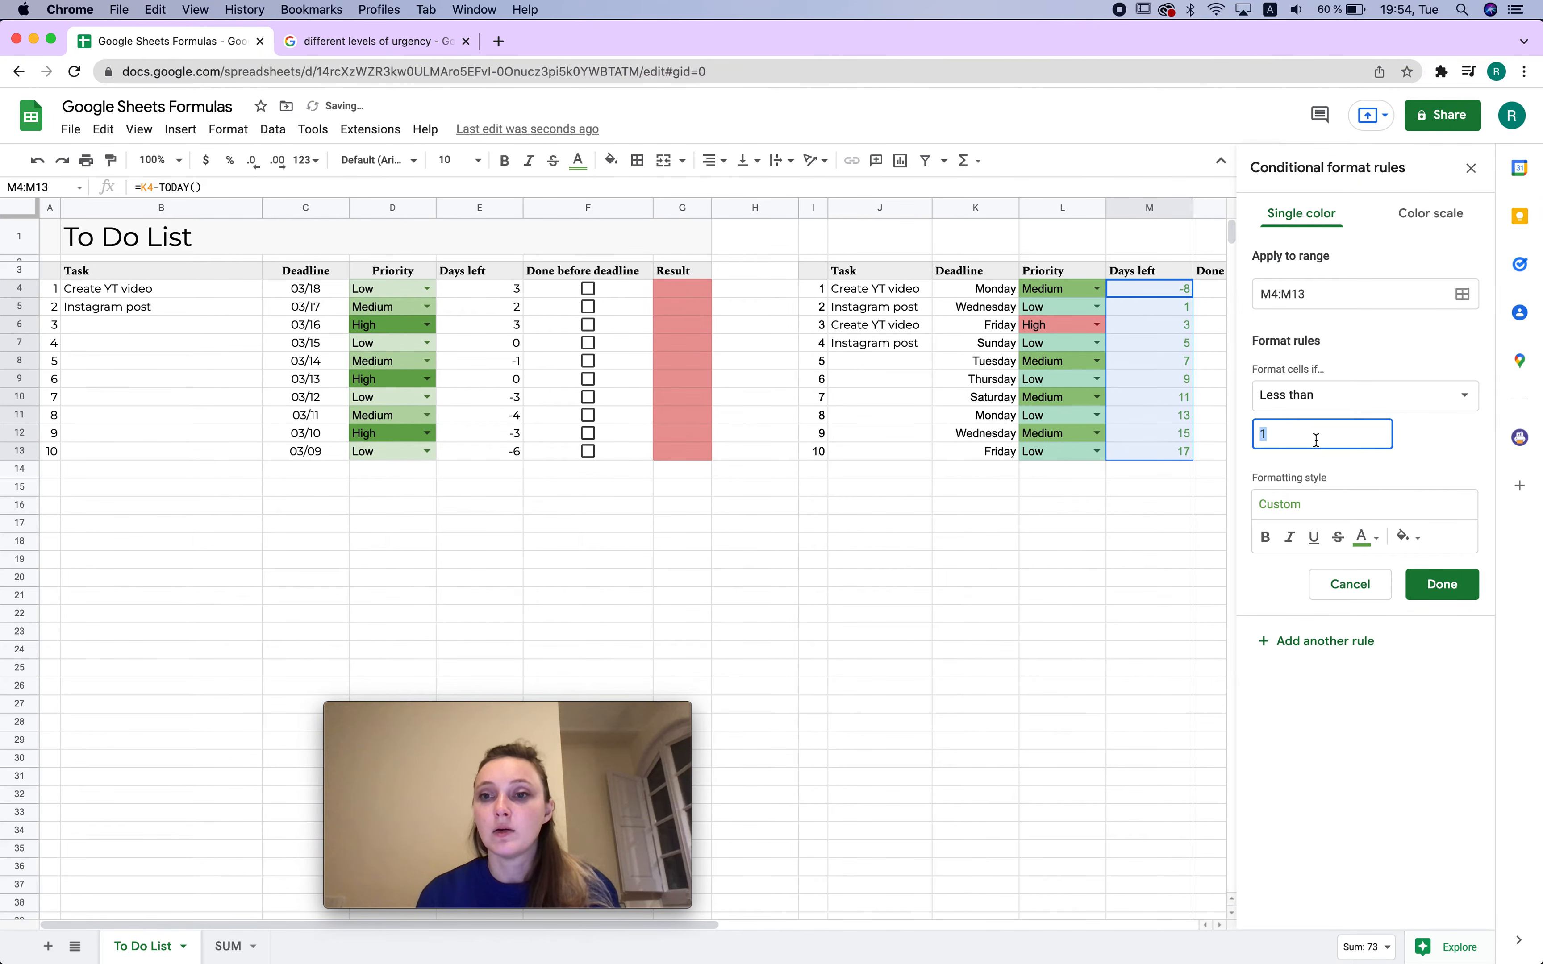
{"action": "left_click", "coordinate": [1366, 537]}
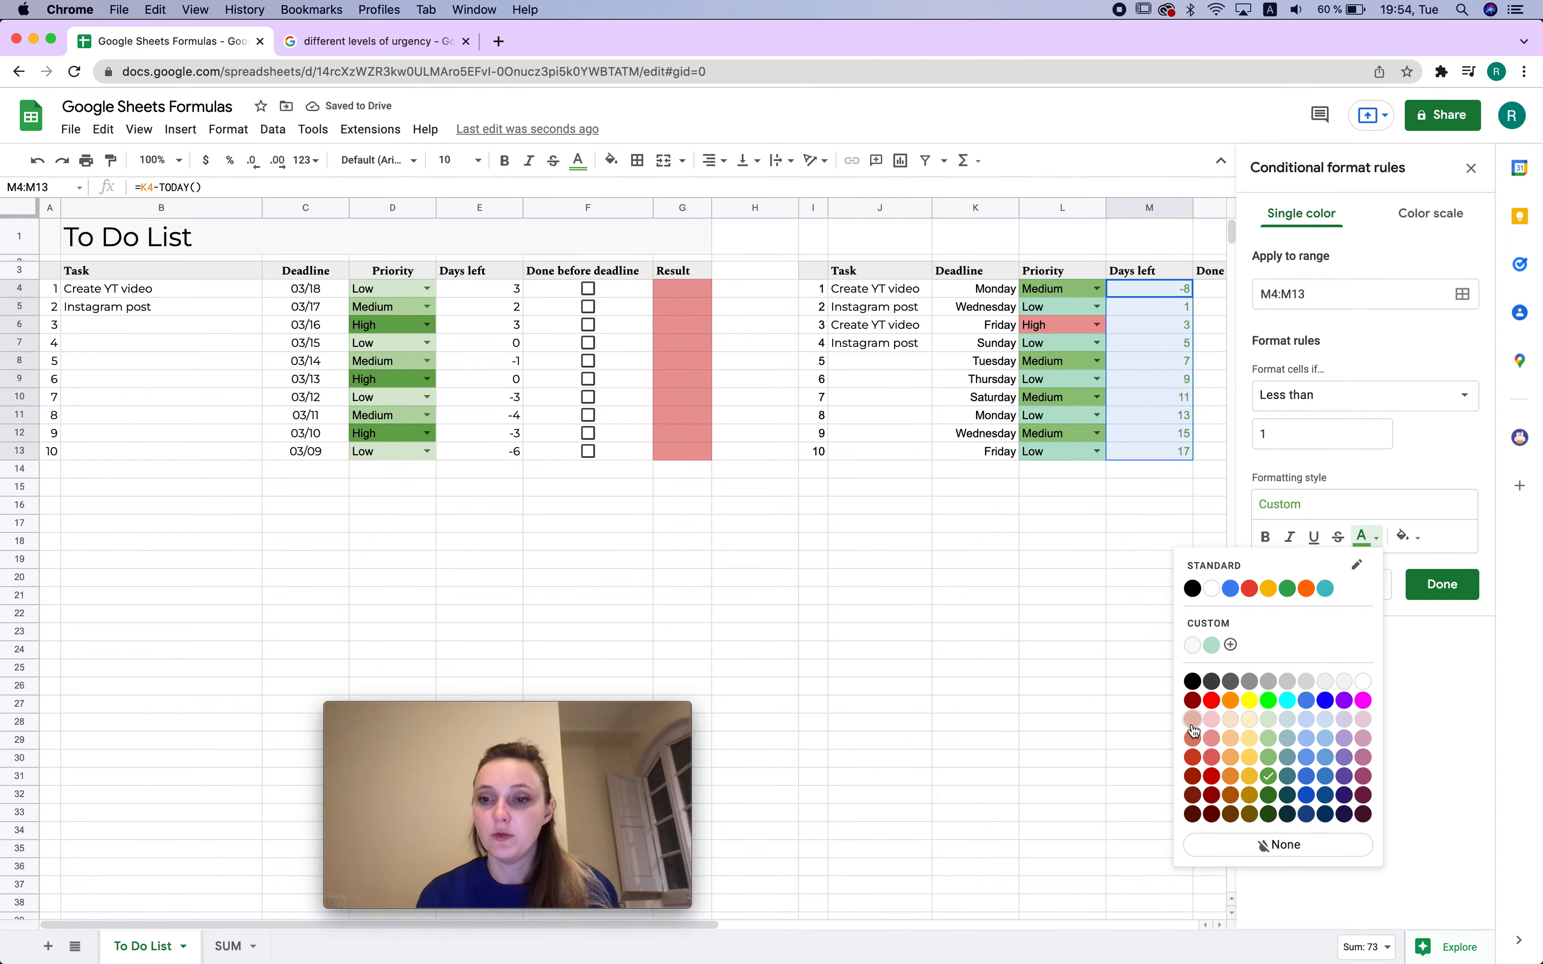
{"action": "left_click", "coordinate": [1215, 702]}
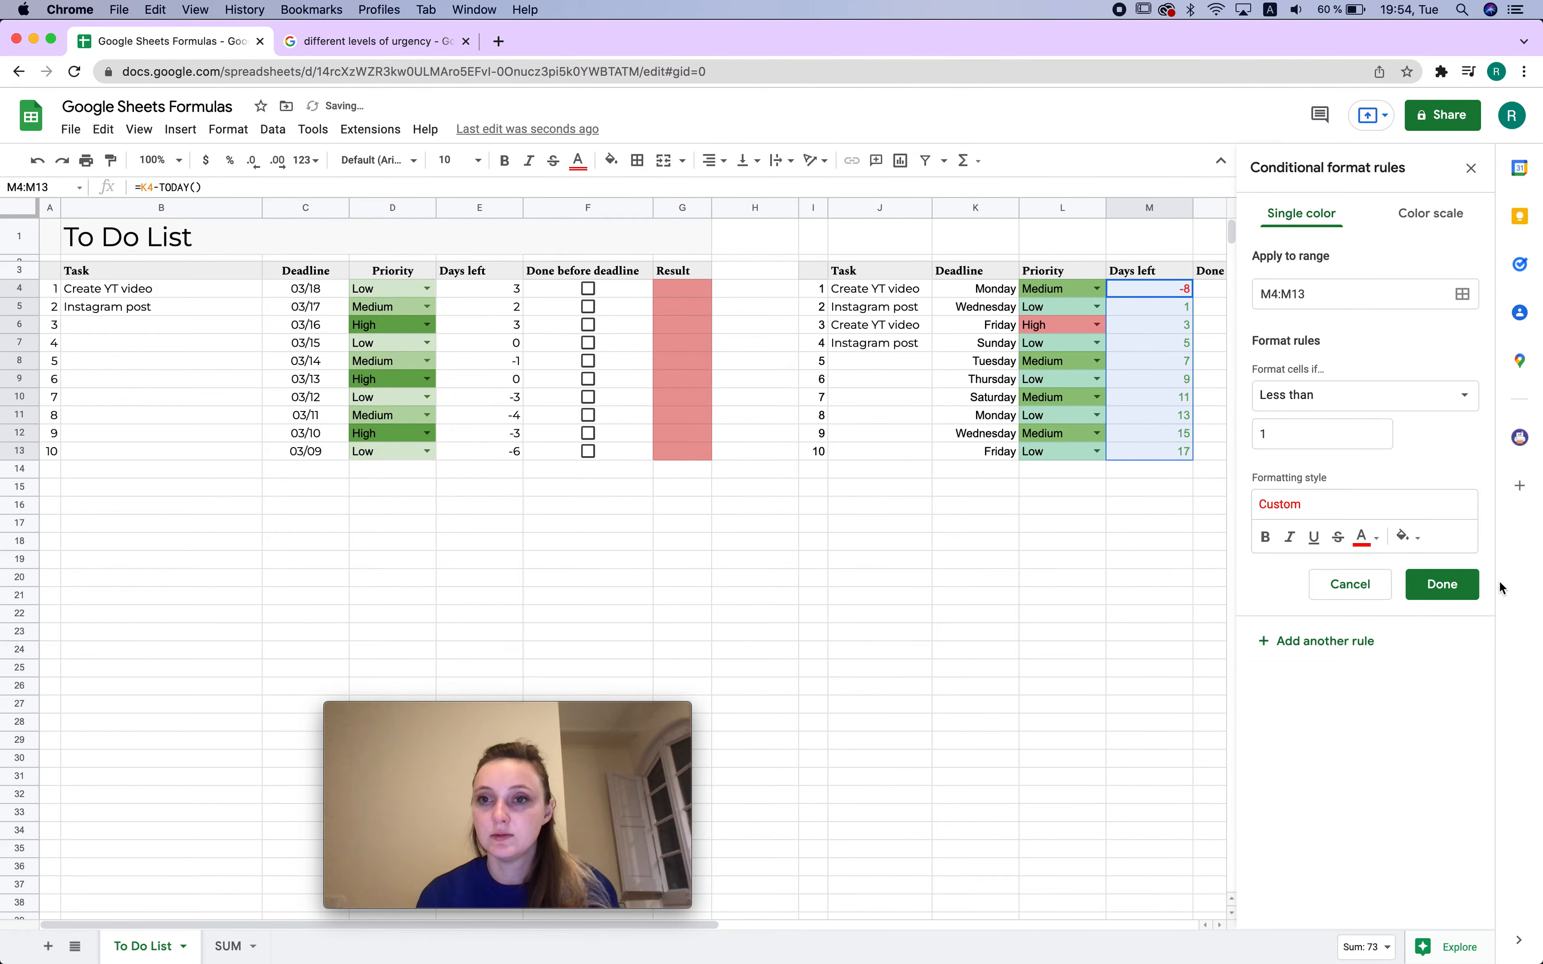
{"action": "left_click", "coordinate": [1365, 539]}
{"action": "left_click", "coordinate": [1211, 702]}
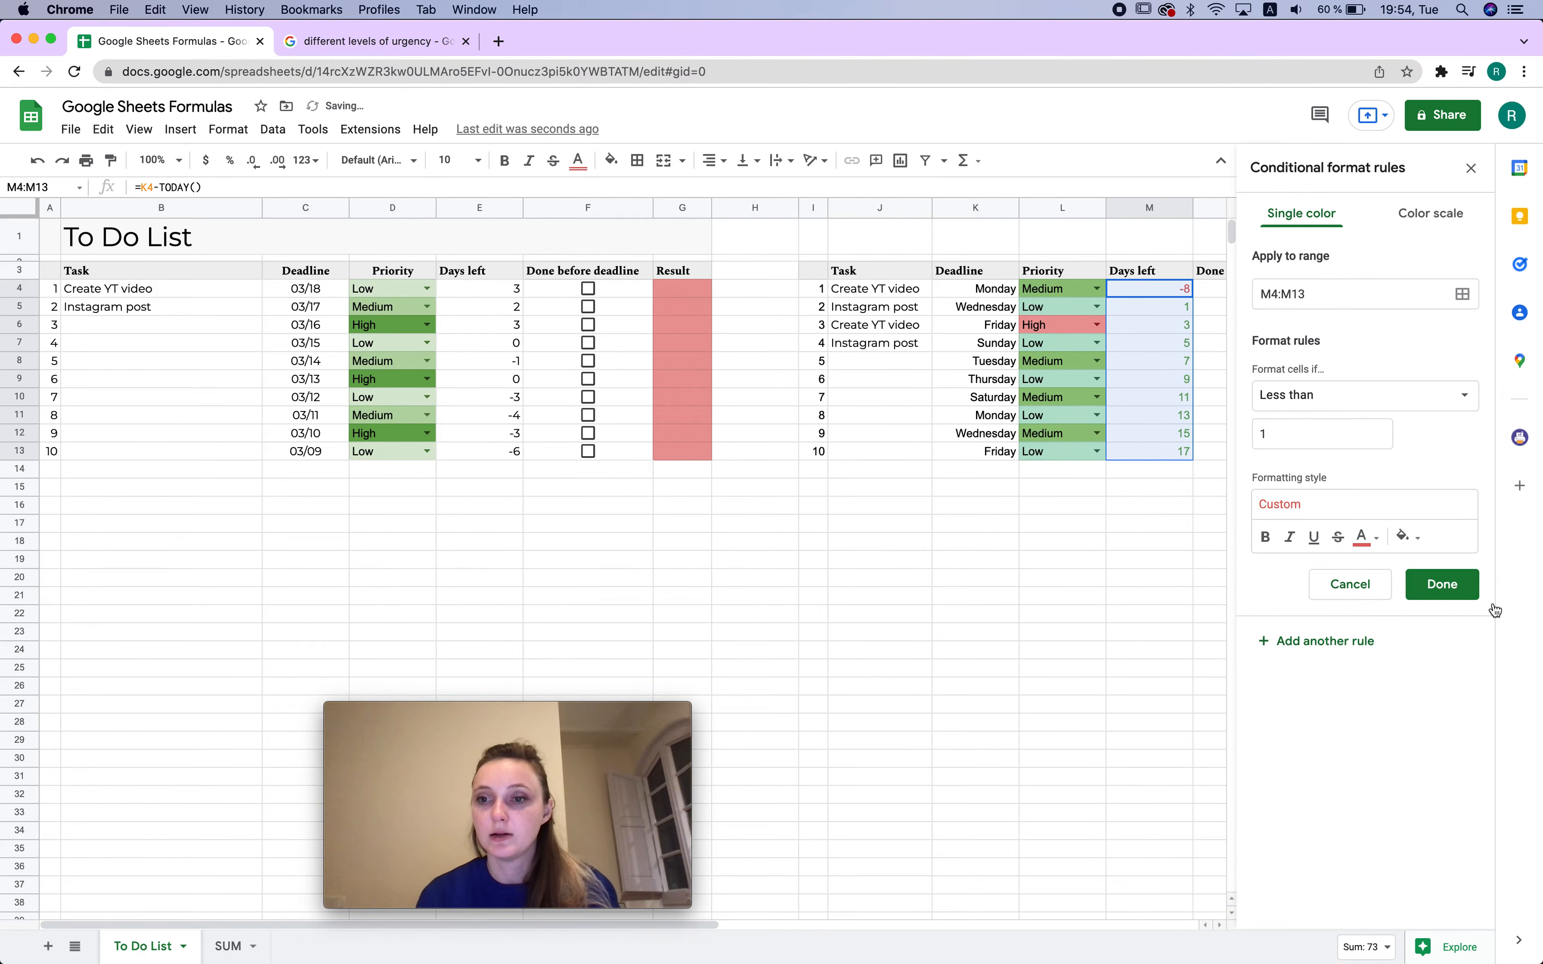
{"action": "left_click", "coordinate": [1460, 586]}
{"action": "left_click", "coordinate": [1471, 168]}
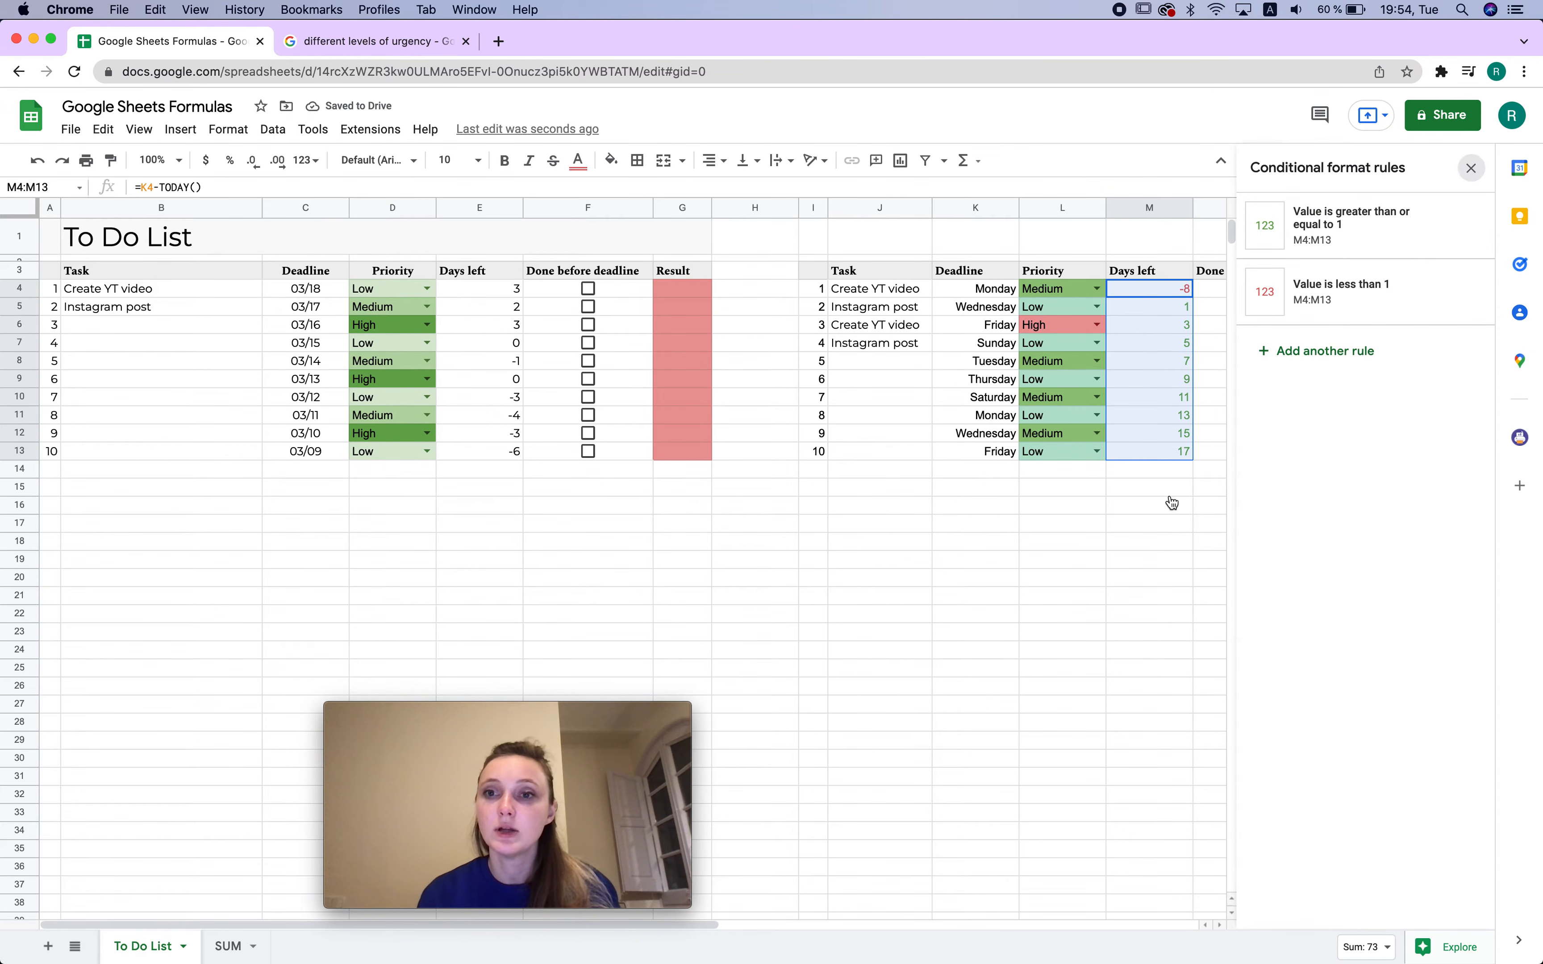
Check the formula and text color of the first Days left cell, M4
{"action": "left_click", "coordinate": [1151, 560]}
{"action": "left_click", "coordinate": [1177, 290]}
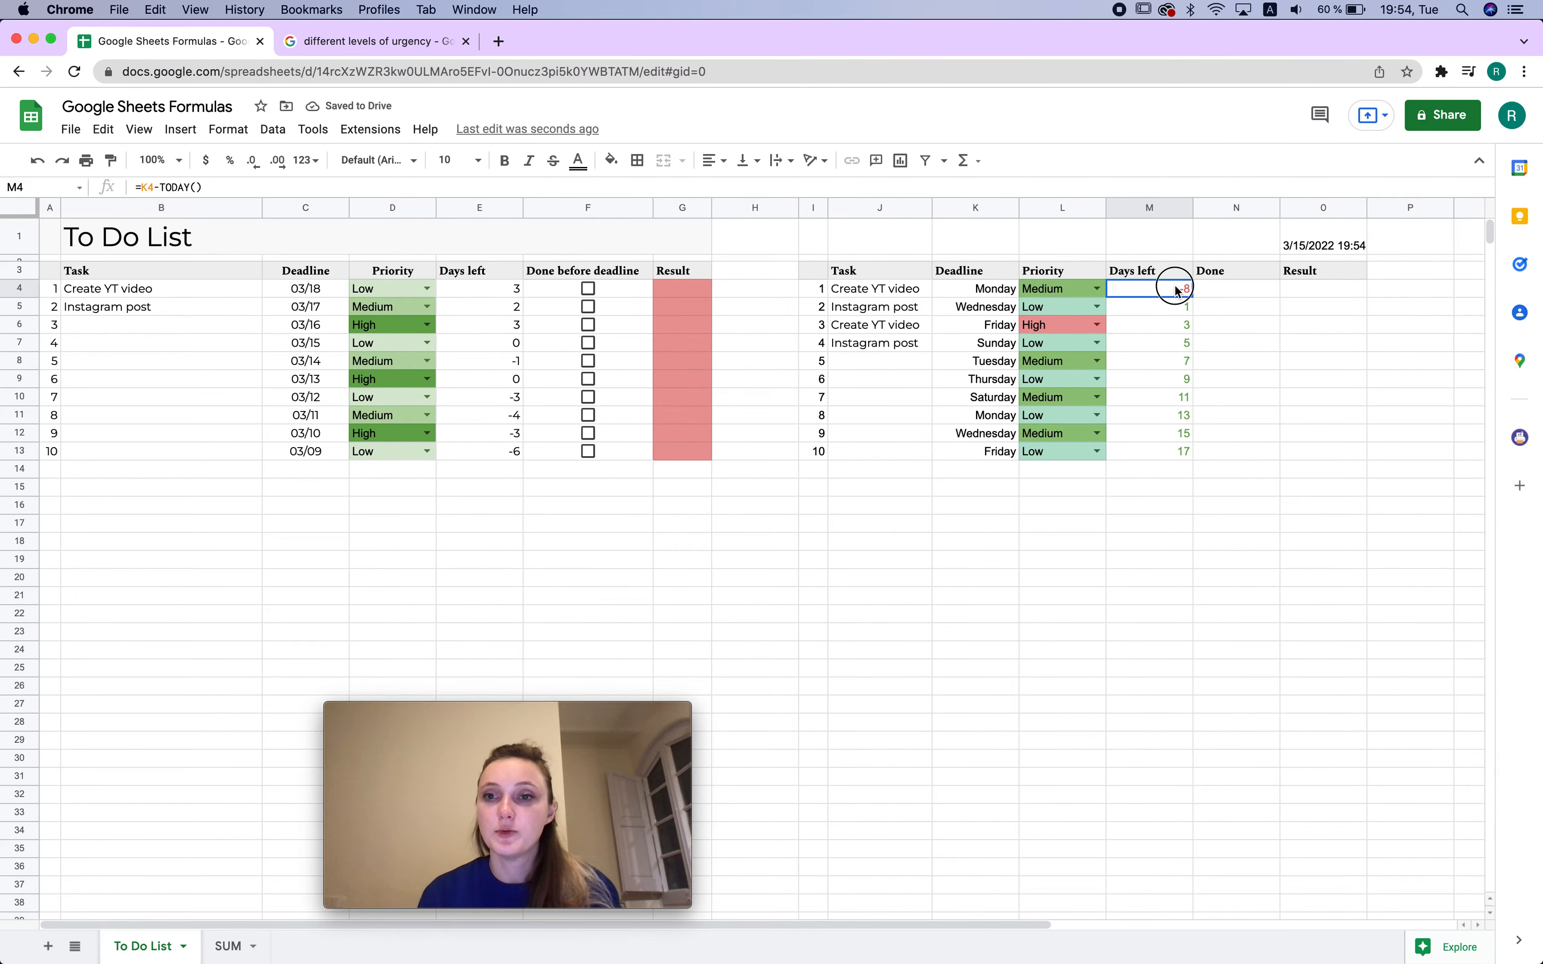
{"action": "double_click", "coordinate": [1175, 287]}
{"action": "left_click", "coordinate": [1210, 307]}
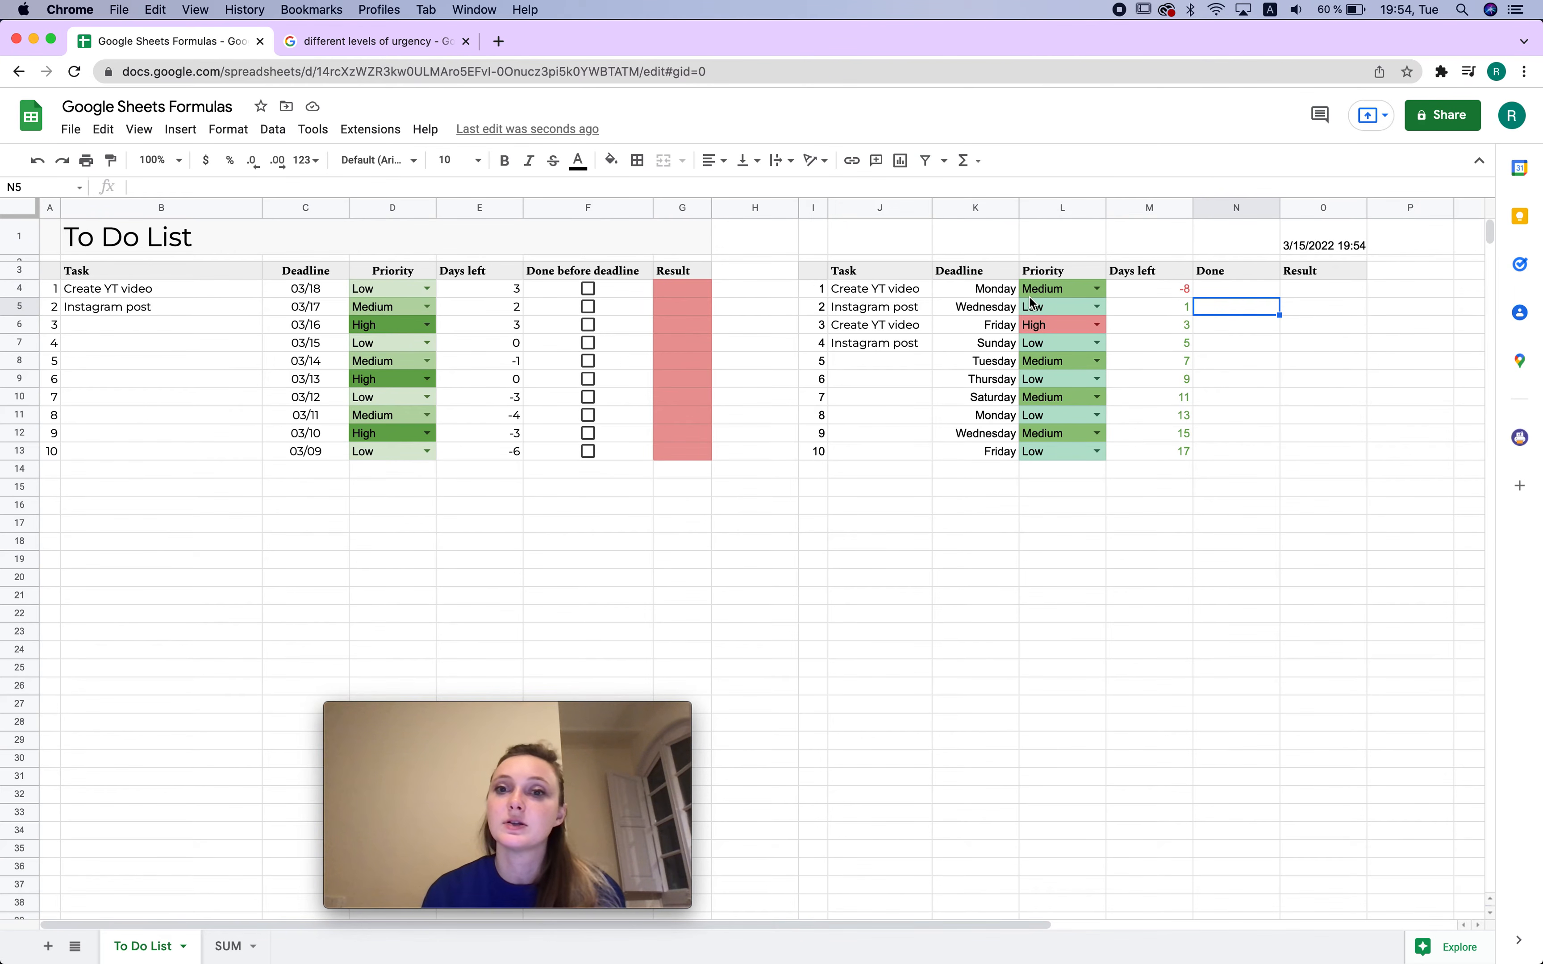
{"action": "left_click", "coordinate": [1160, 291]}
{"action": "left_click", "coordinate": [1218, 315]}
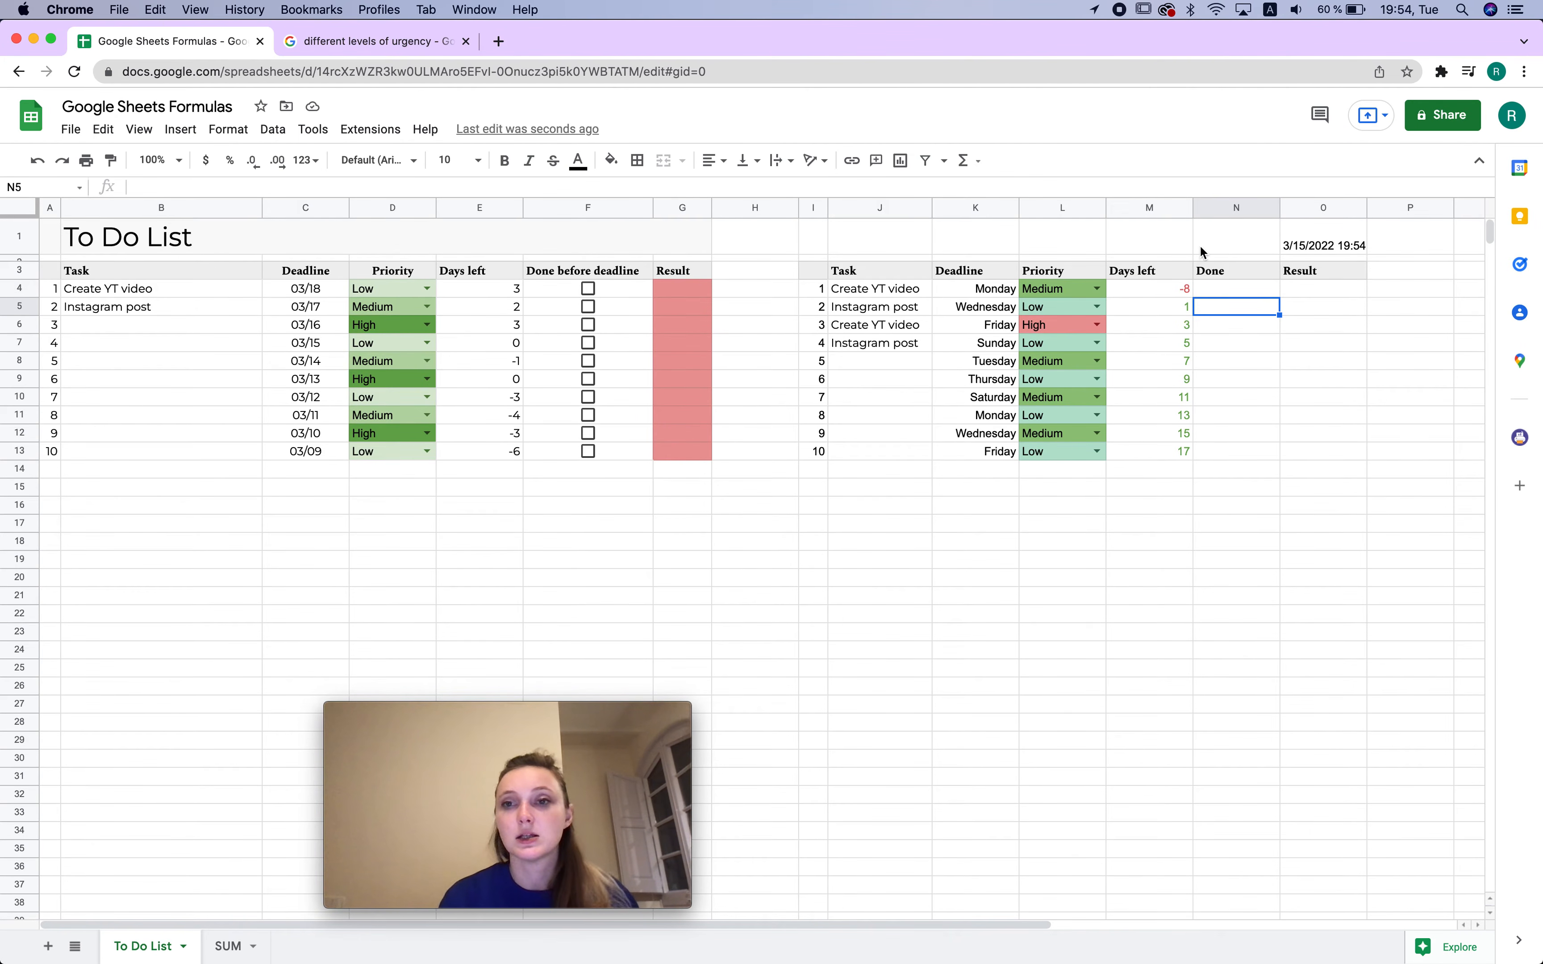
Insert checkboxes in the Done column cells N4:N13
{"action": "left_click_drag", "start_coordinate": [1255, 292], "coordinate": [1252, 447]}
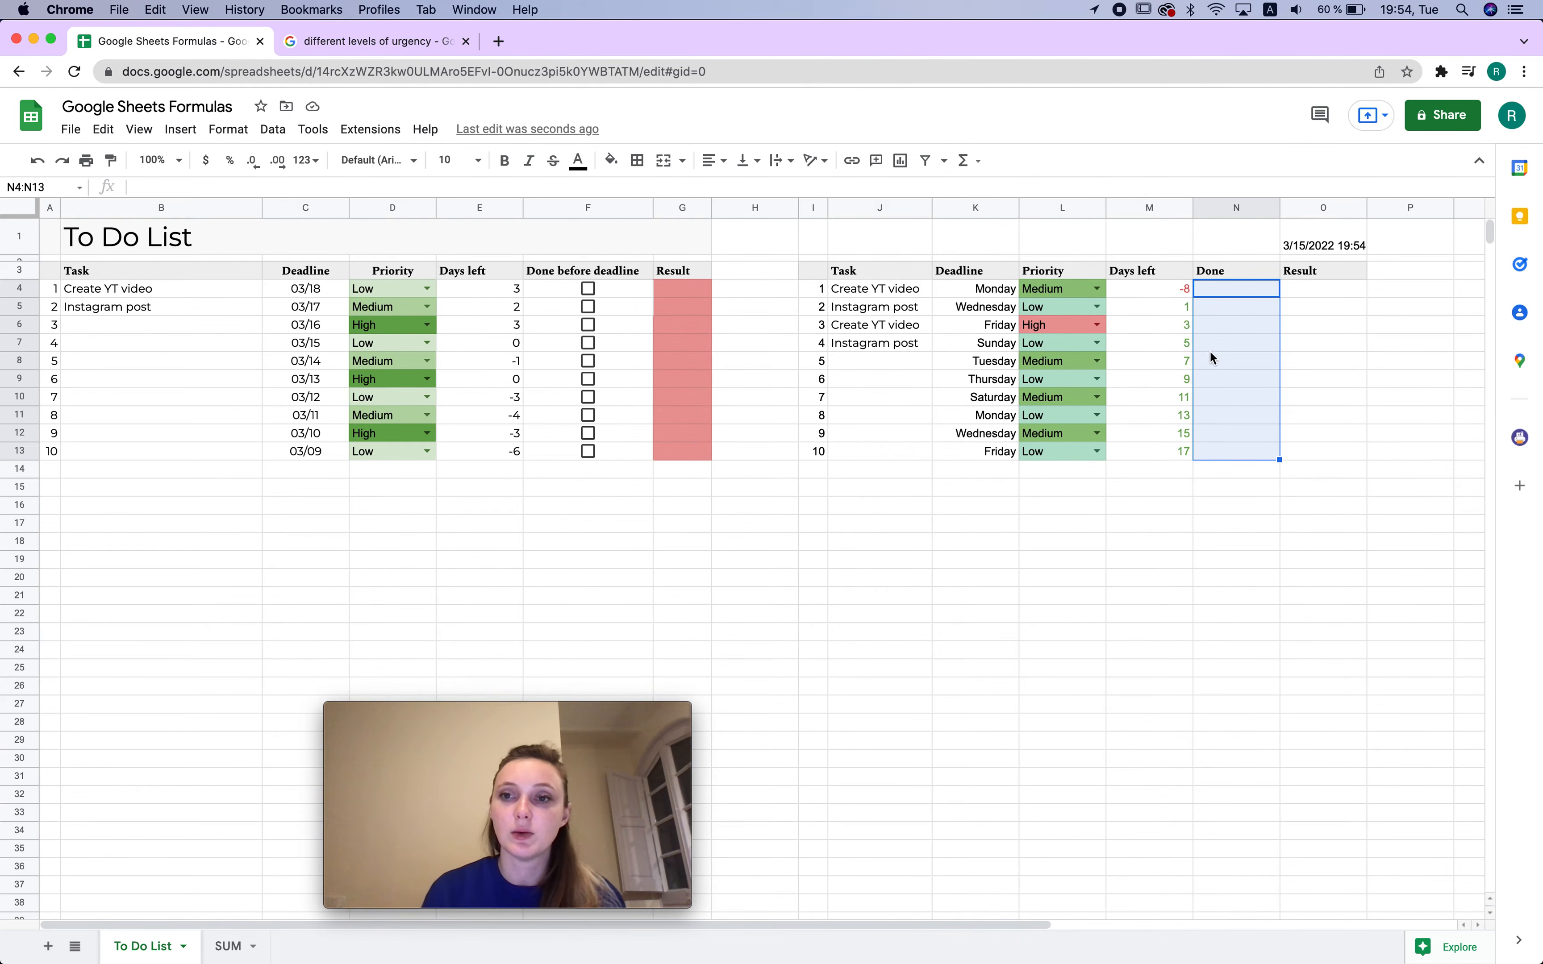
{"action": "left_click", "coordinate": [183, 131]}
{"action": "mouse_move", "coordinate": [236, 344]}
{"action": "left_click", "coordinate": [243, 467]}
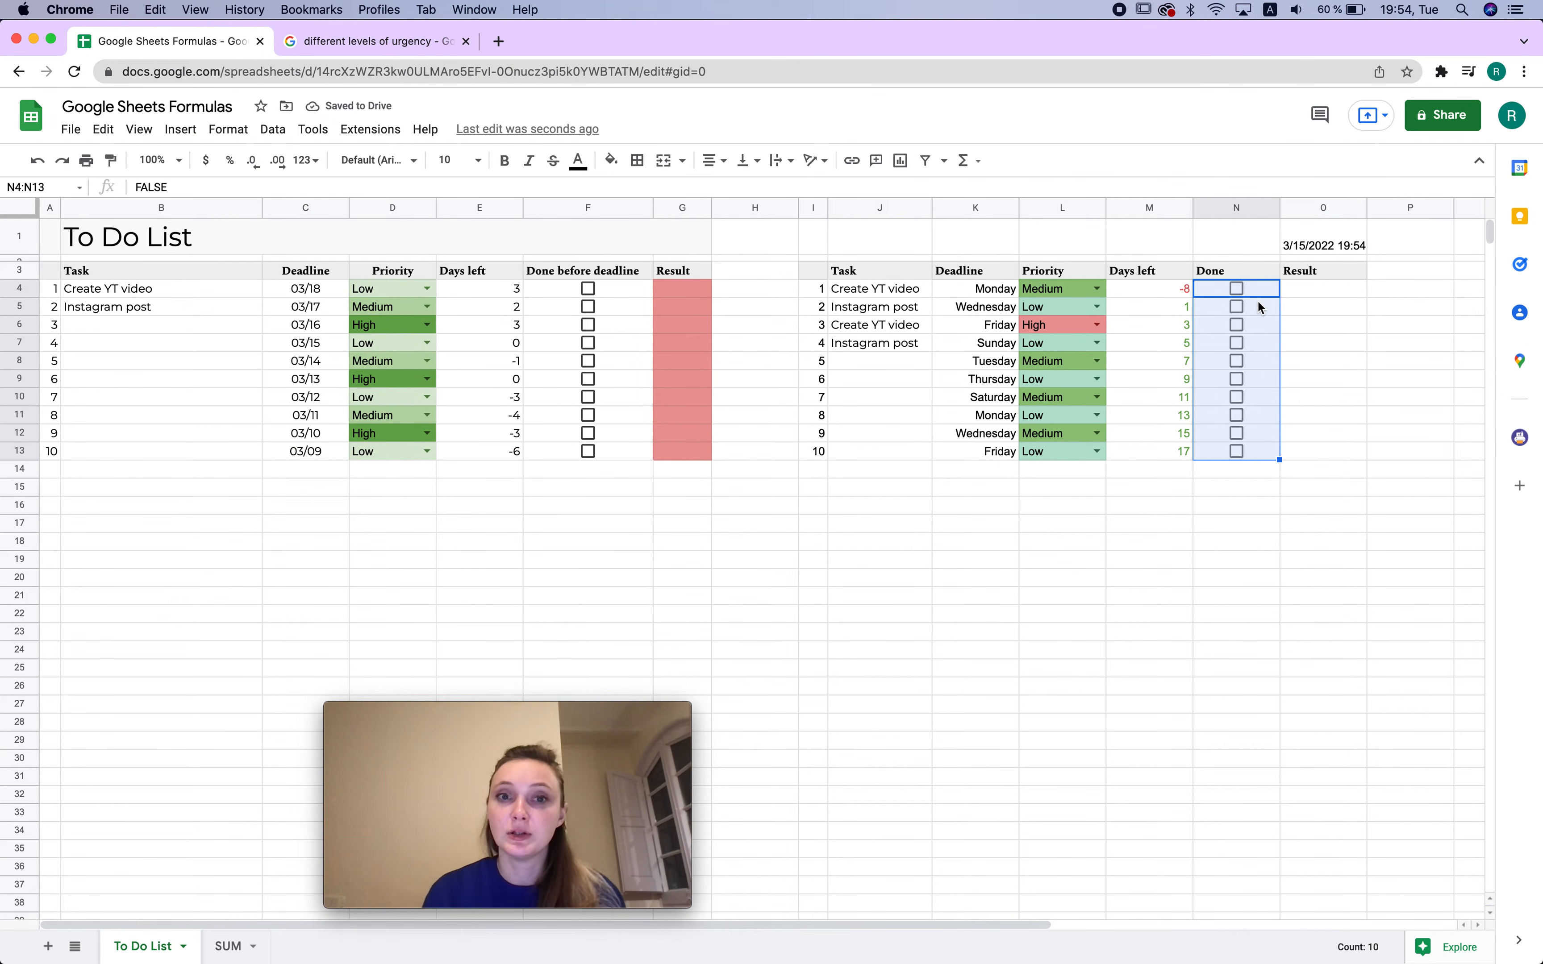
{"action": "left_click", "coordinate": [1347, 326]}
Try out the Done checkboxes in N4:N7 by ticking and clearing them
{"action": "left_click", "coordinate": [1237, 288]}
{"action": "left_click", "coordinate": [1237, 307]}
{"action": "left_click", "coordinate": [1238, 343]}
{"action": "left_click", "coordinate": [1238, 308]}
{"action": "left_click", "coordinate": [1237, 324]}
{"action": "left_click", "coordinate": [1237, 306]}
{"action": "left_click", "coordinate": [1235, 343]}
{"action": "left_click", "coordinate": [1237, 325]}
{"action": "left_click", "coordinate": [1237, 308]}
{"action": "left_click", "coordinate": [1236, 291]}
{"action": "left_click", "coordinate": [1330, 351]}
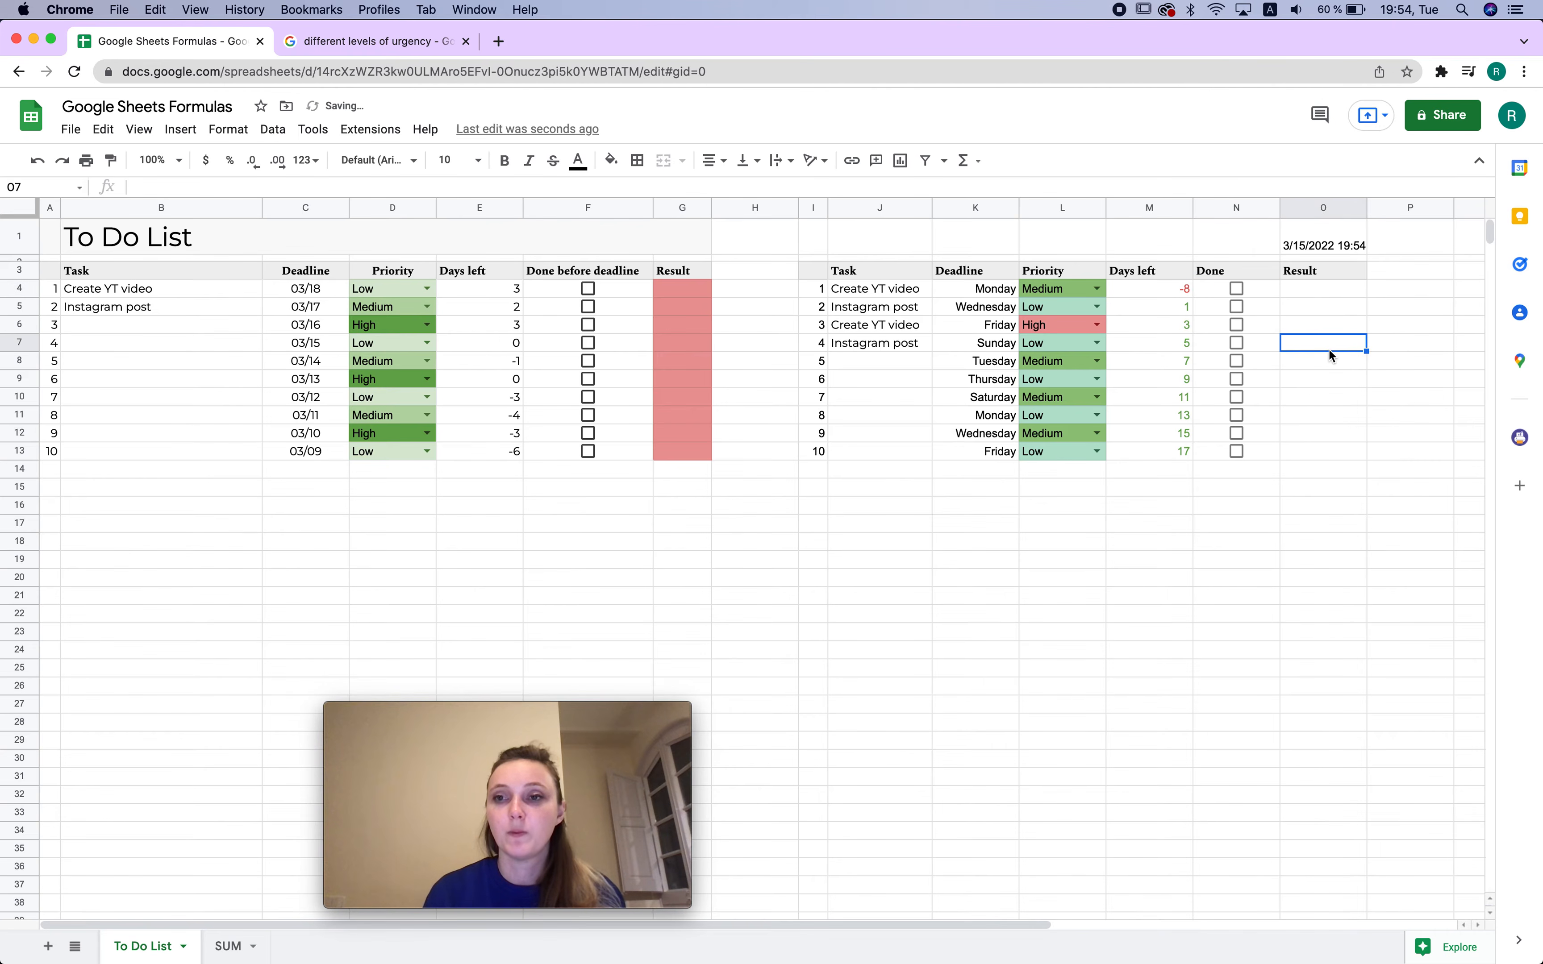
Start a conditional formatting rule for O4, the first cell of the new Result column, with a custom formula as its condition
{"action": "left_click", "coordinate": [701, 288]}
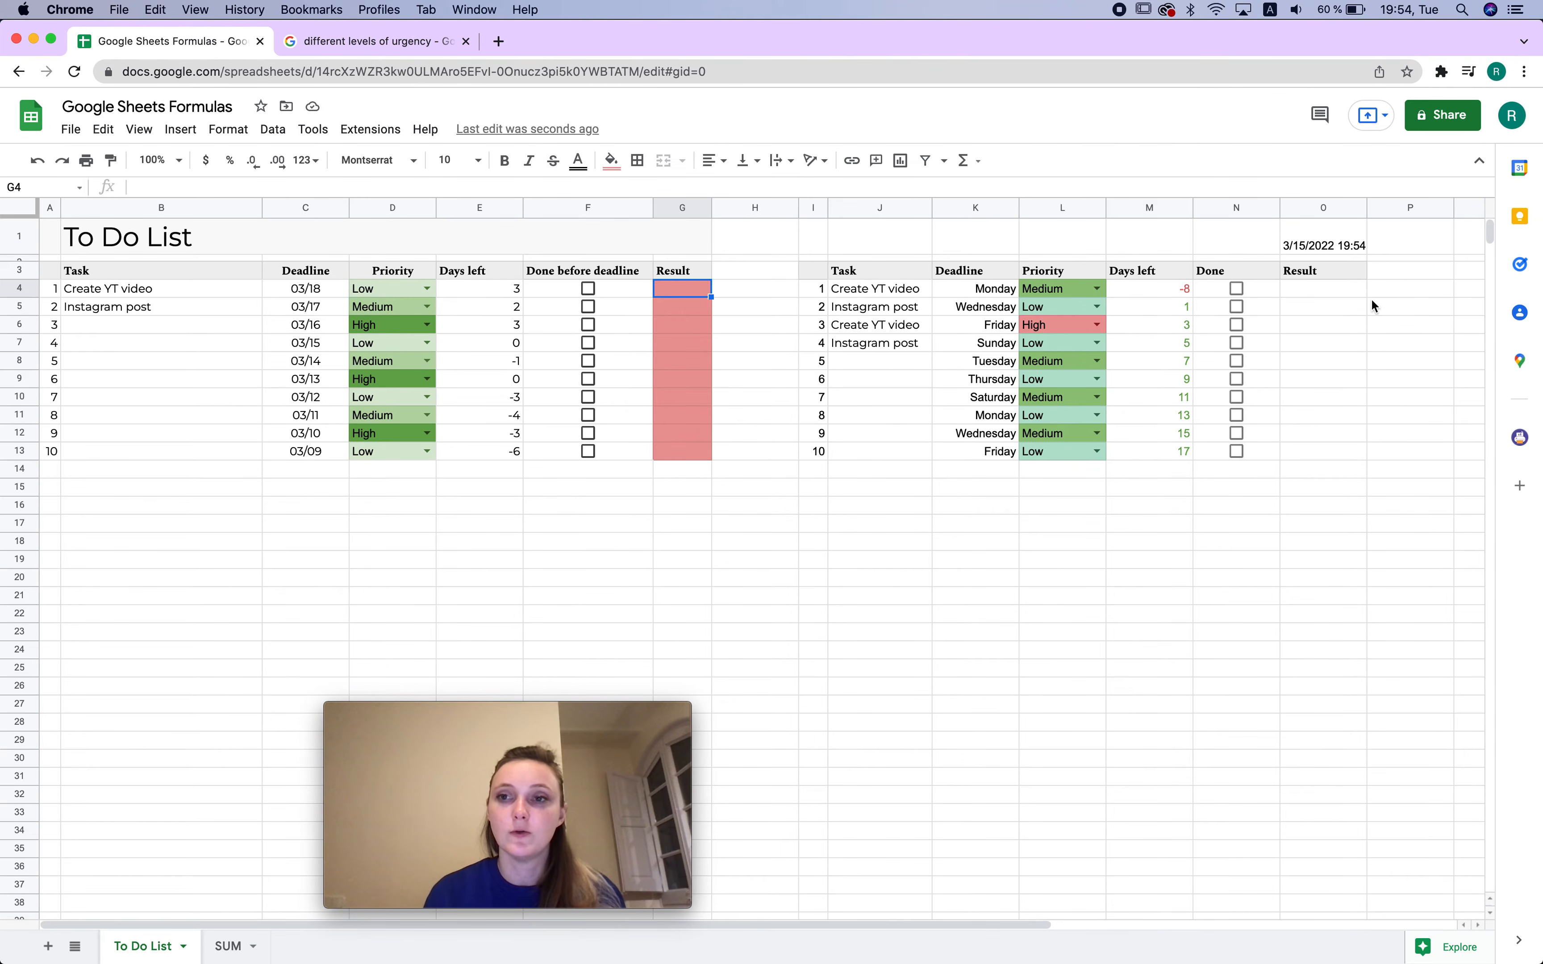
{"action": "left_click", "coordinate": [1329, 291]}
{"action": "right_click", "coordinate": [1331, 294]}
{"action": "mouse_move", "coordinate": [1150, 782]}
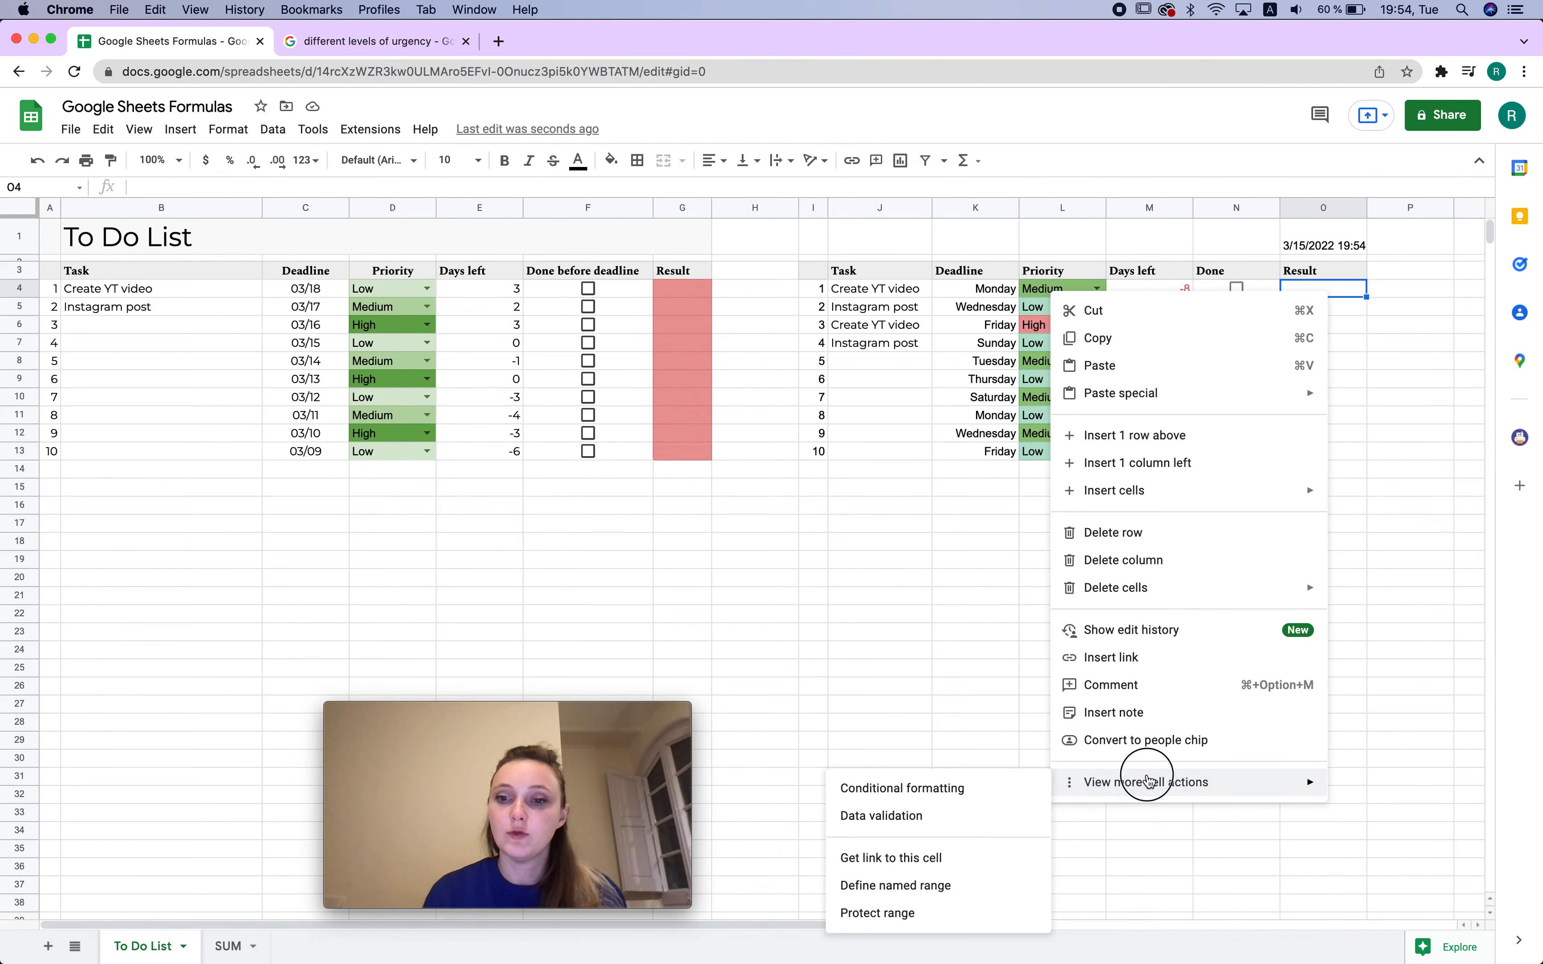
{"action": "left_click", "coordinate": [972, 792]}
{"action": "left_click", "coordinate": [1378, 396]}
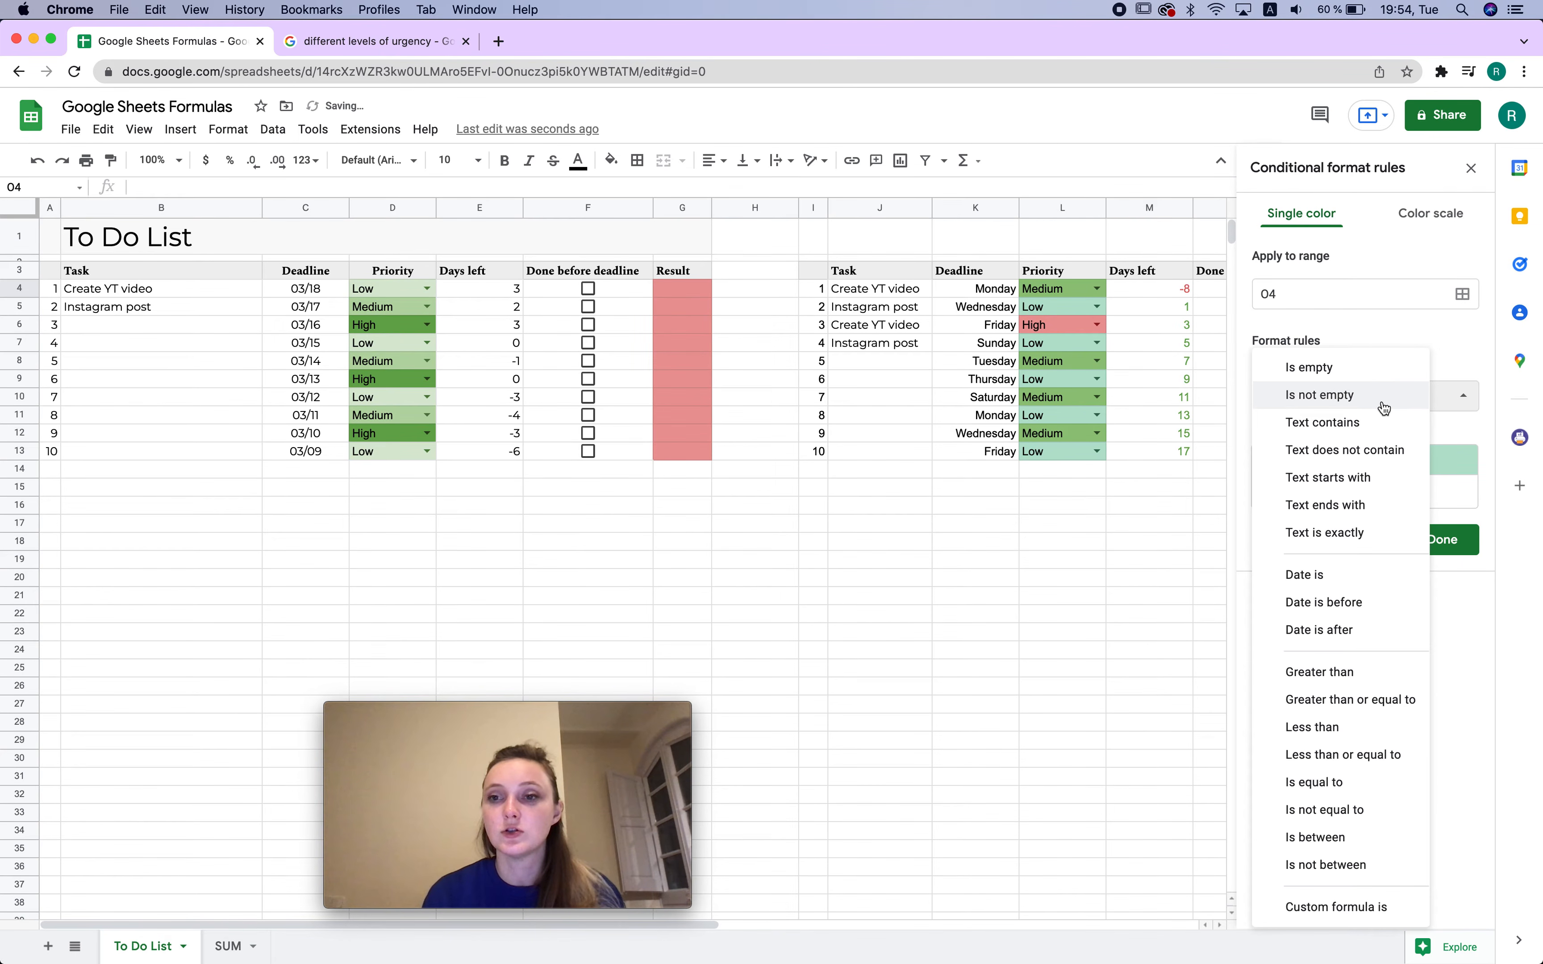
{"action": "left_click", "coordinate": [1333, 908]}
{"action": "left_click", "coordinate": [1282, 436]}
Set the rule's formula to =N4=TRUE, keep the default green fill and save the rule
{"action": "type", "text": "="}
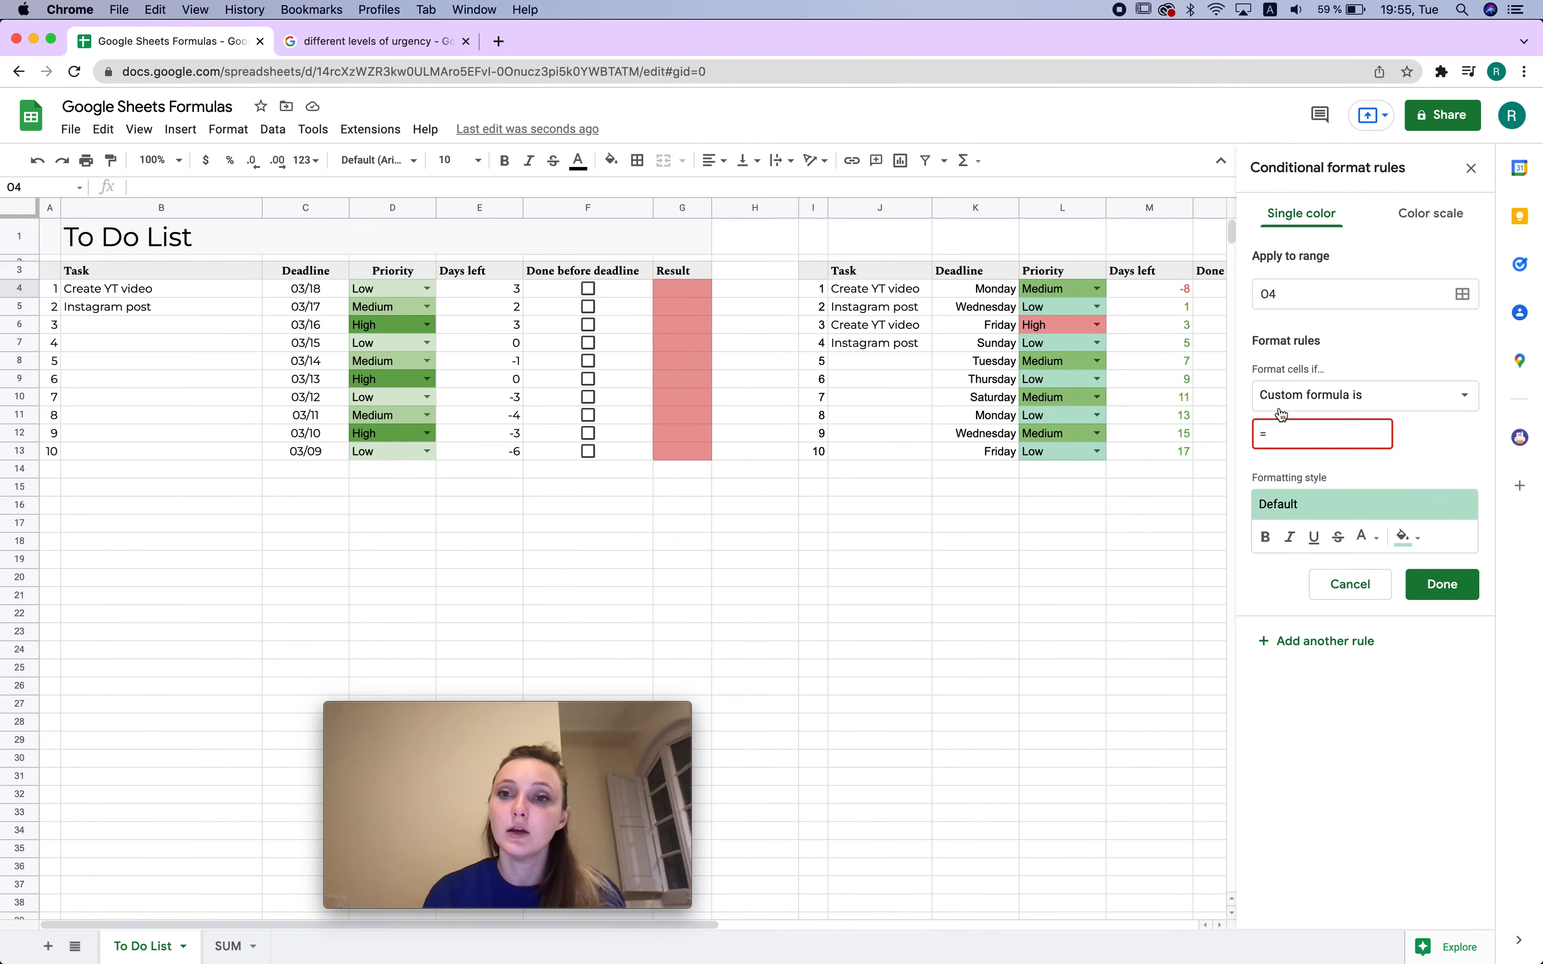
{"action": "scroll", "coordinate": [1180, 354], "scroll_direction": "right", "scroll_amount": 6}
{"action": "scroll", "coordinate": [1181, 359], "scroll_direction": "left", "scroll_amount": 2}
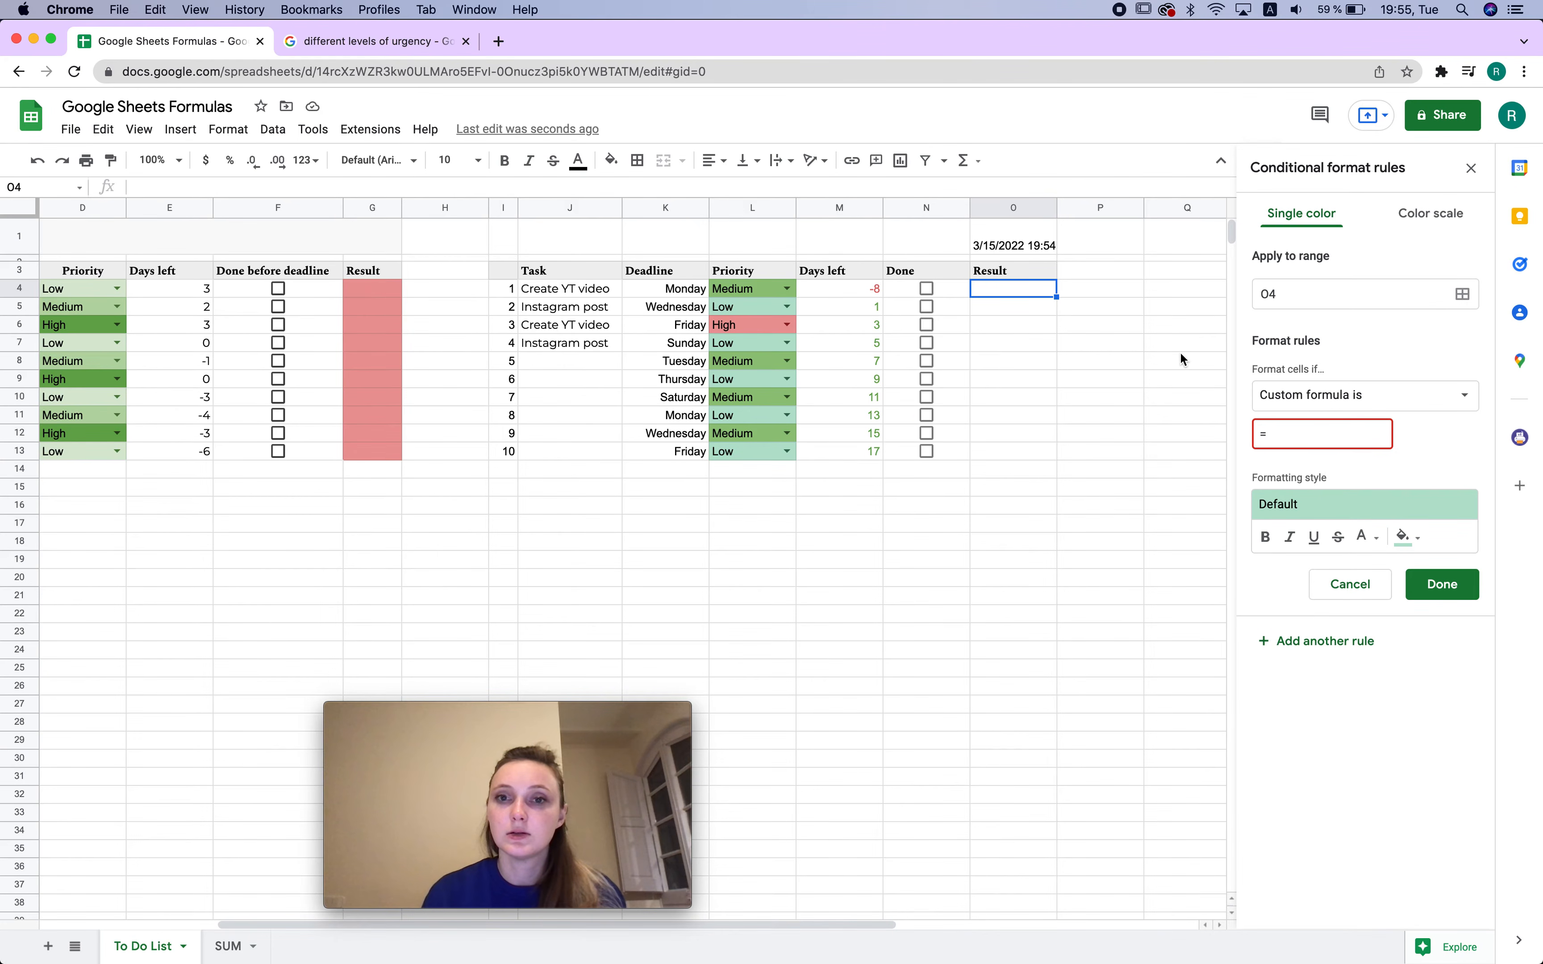
{"action": "left_click", "coordinate": [941, 295]}
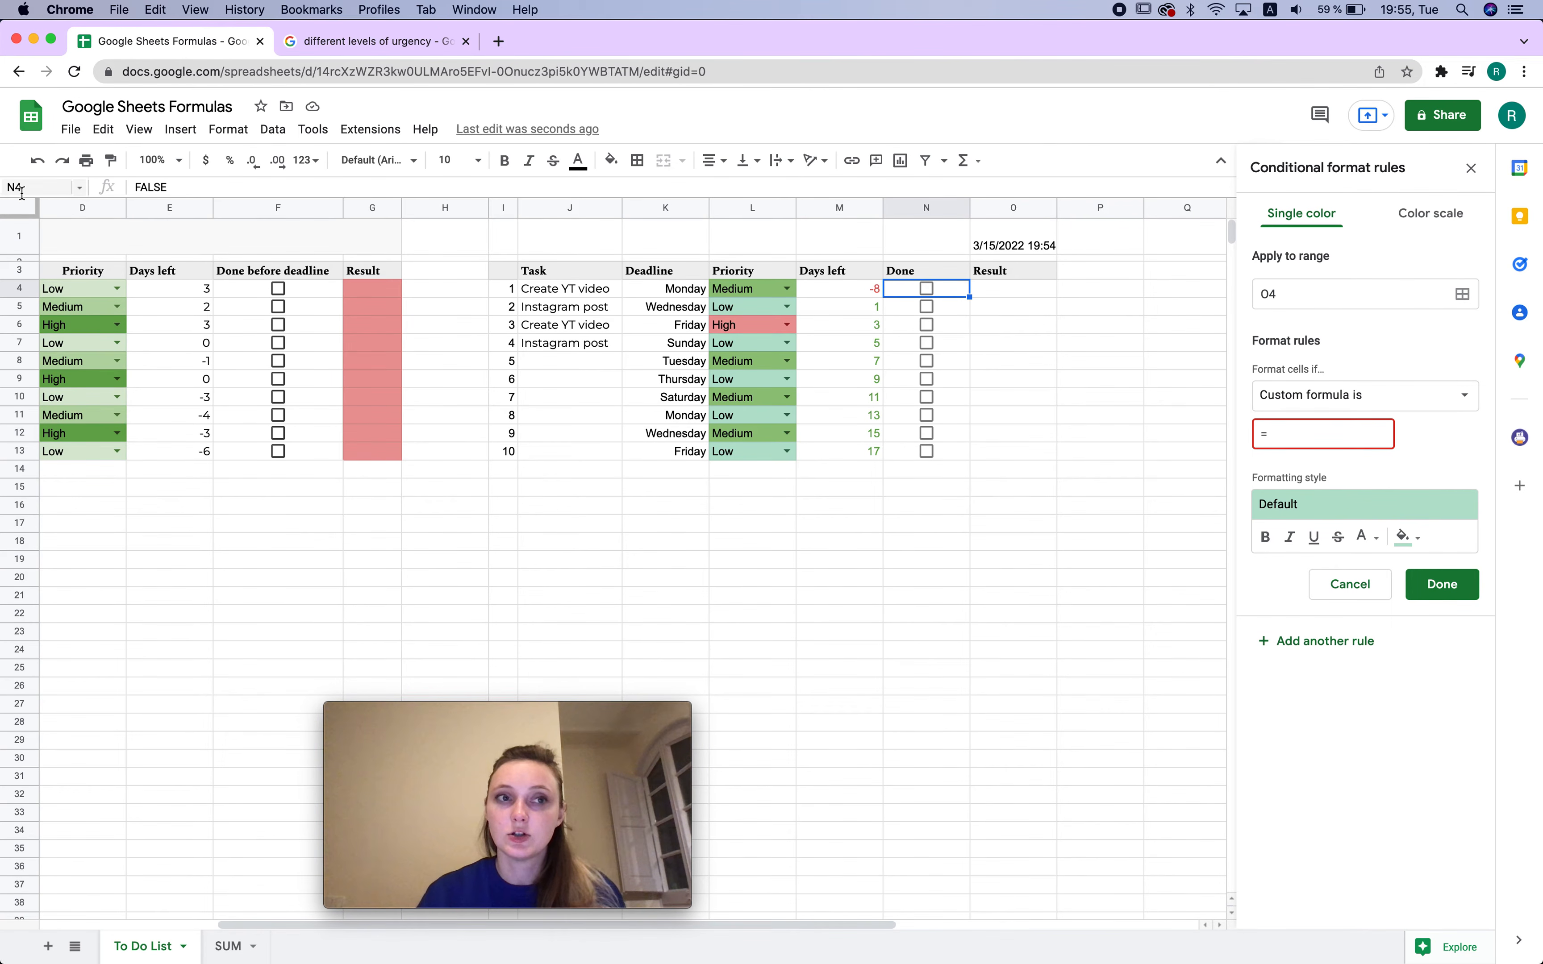
{"action": "left_click", "coordinate": [1309, 441]}
{"action": "type", "text": "N4="}
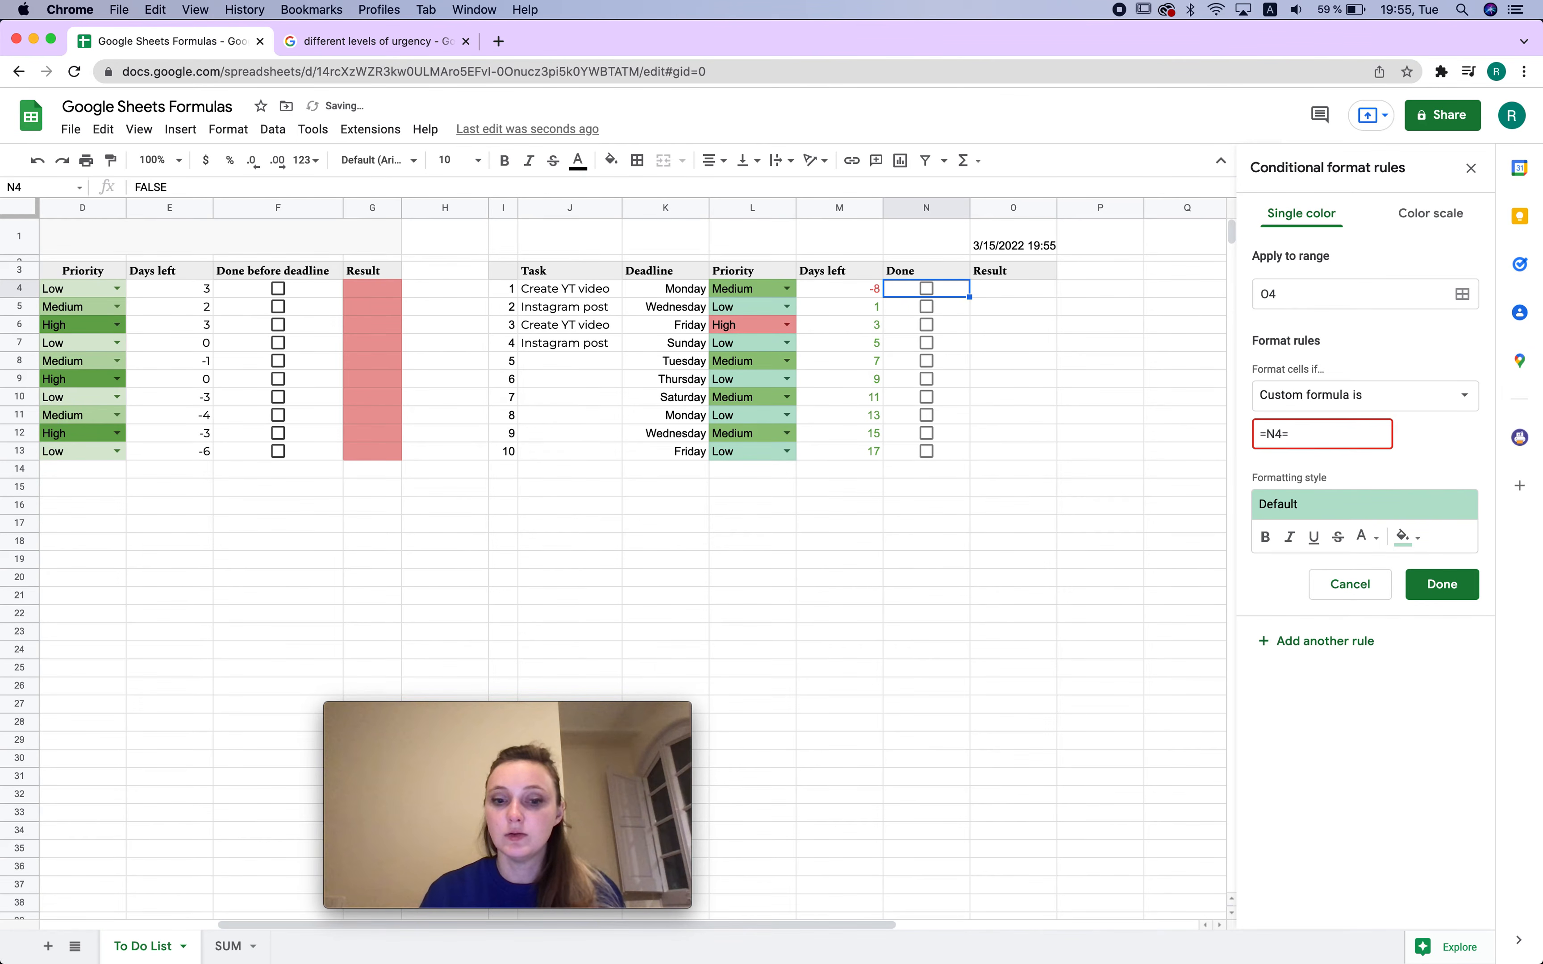
{"action": "type", "text": "TRUE"}
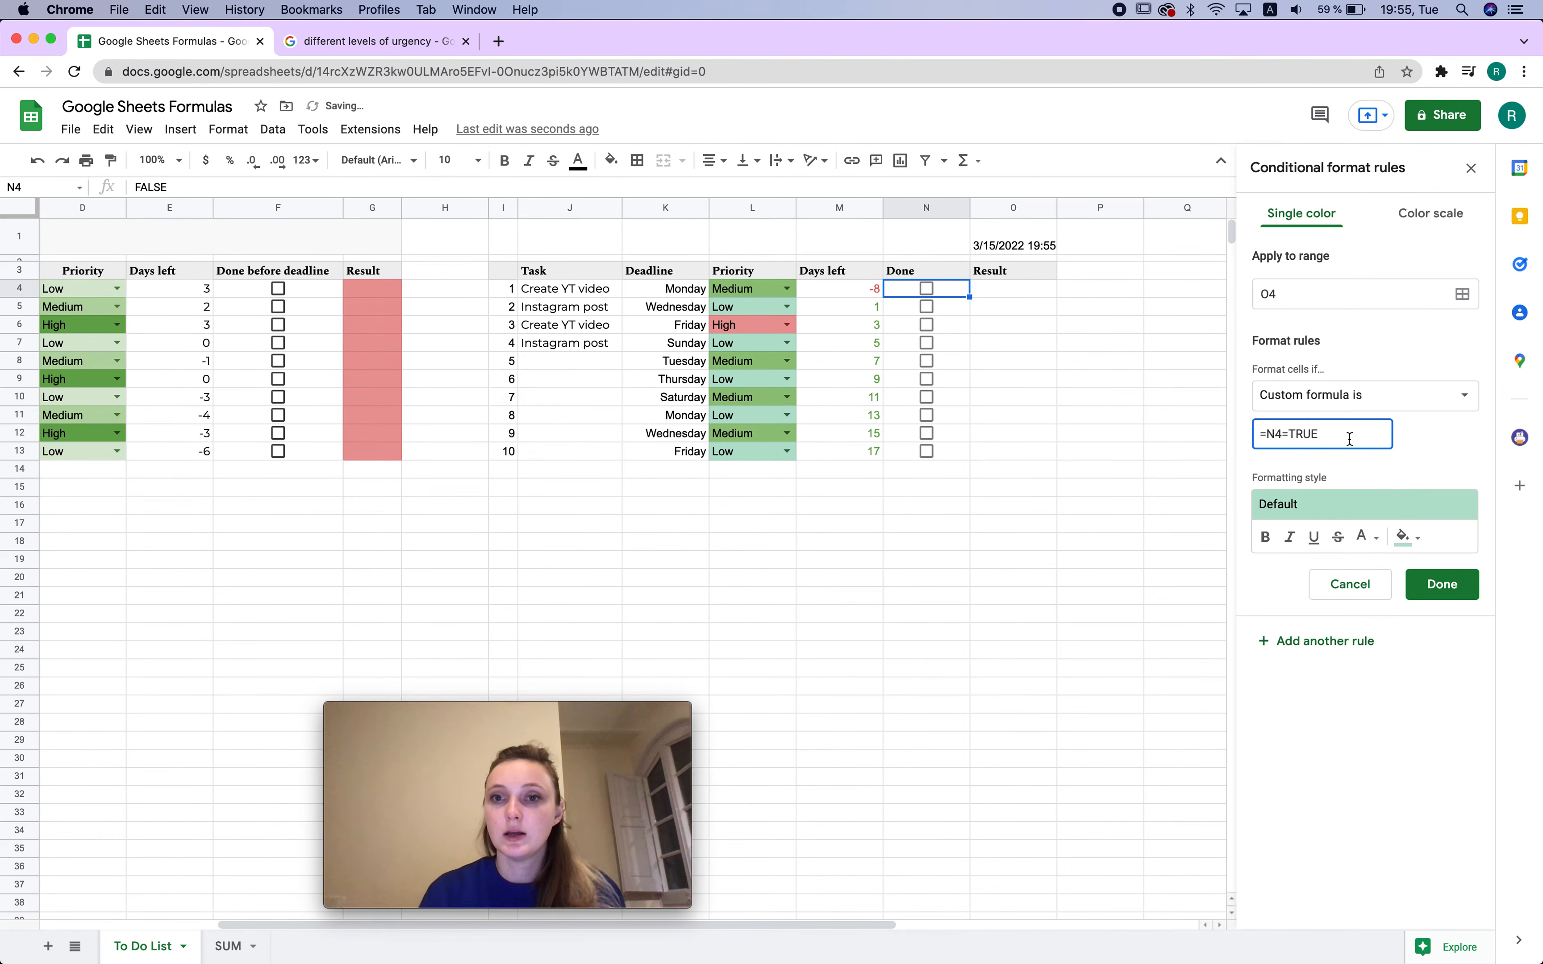
{"action": "left_click", "coordinate": [1443, 584]}
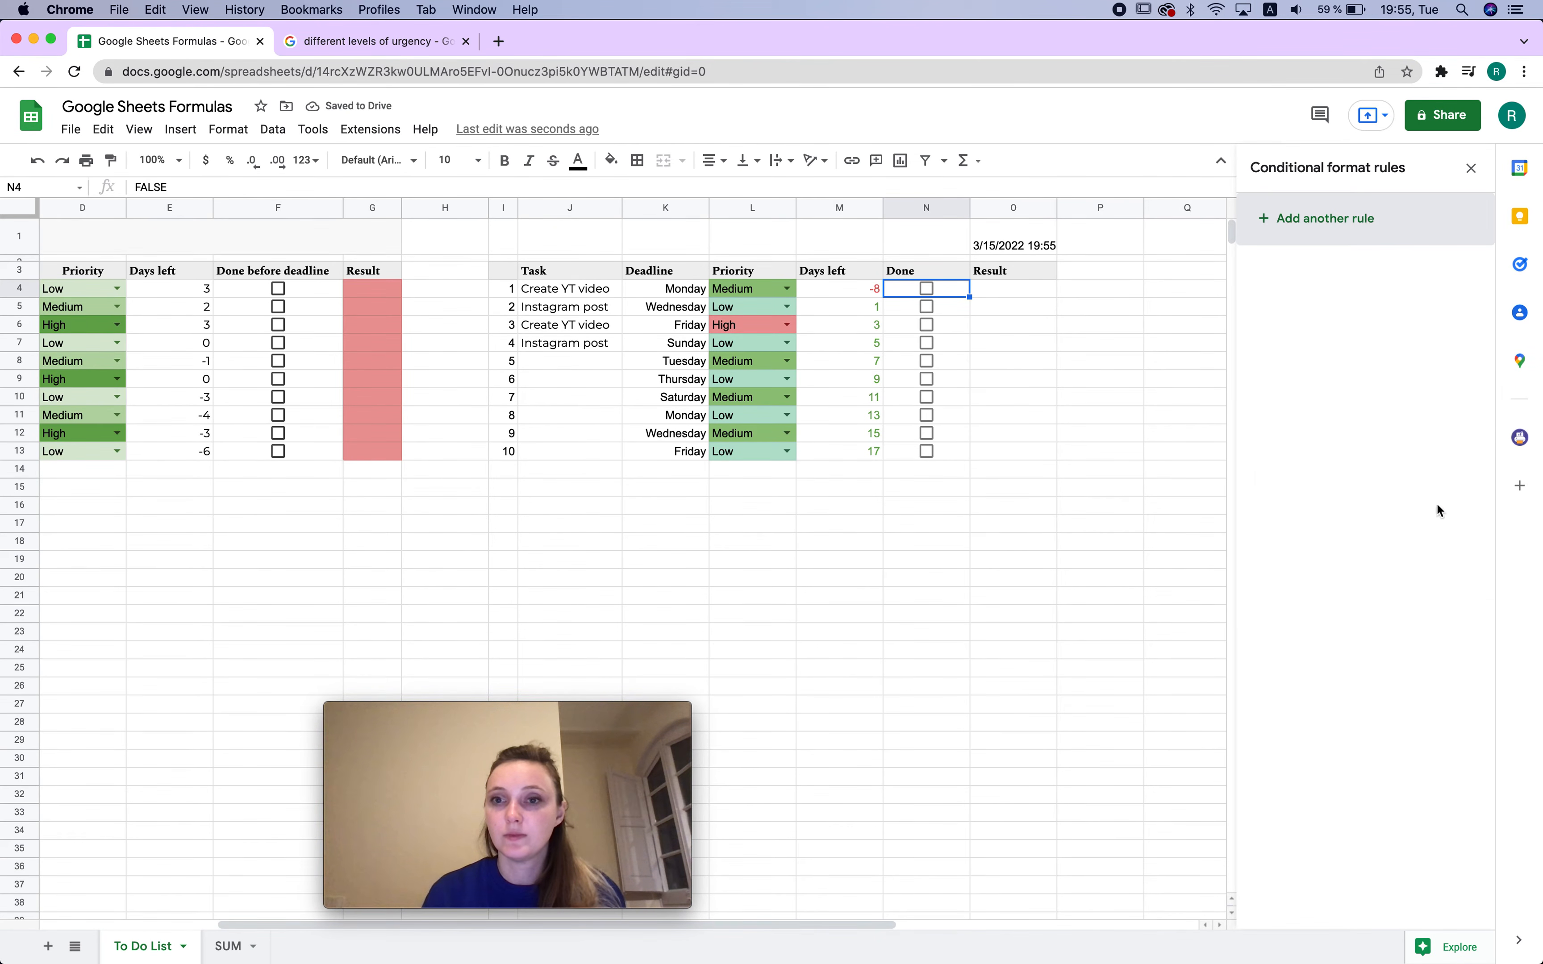
{"action": "left_click", "coordinate": [1333, 214]}
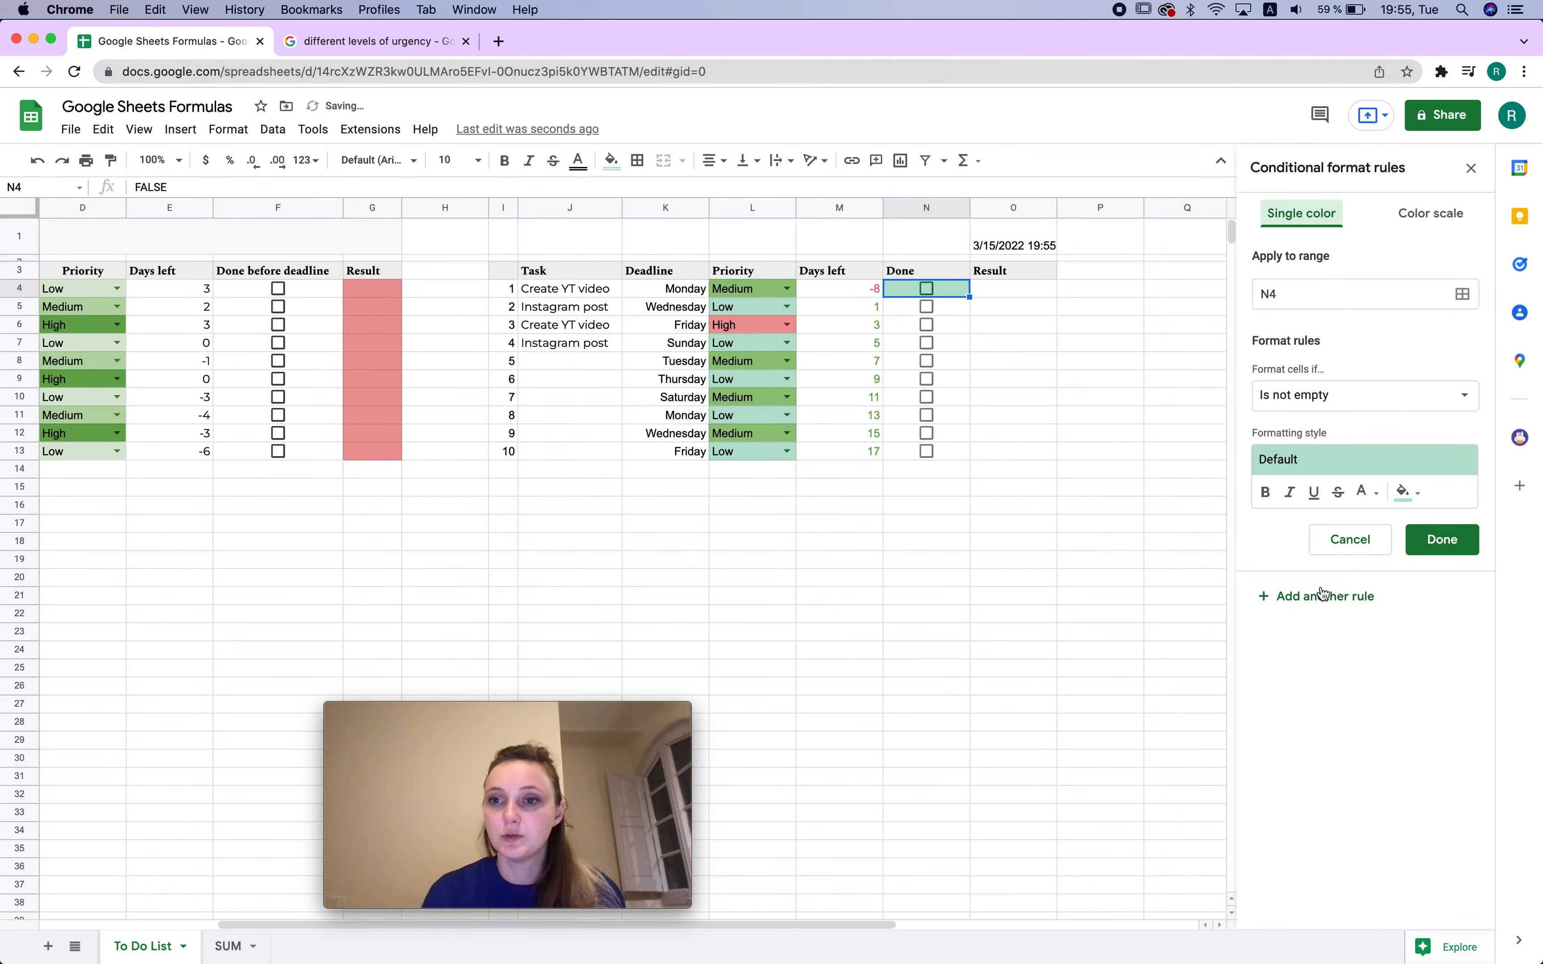
{"action": "left_click", "coordinate": [1304, 289]}
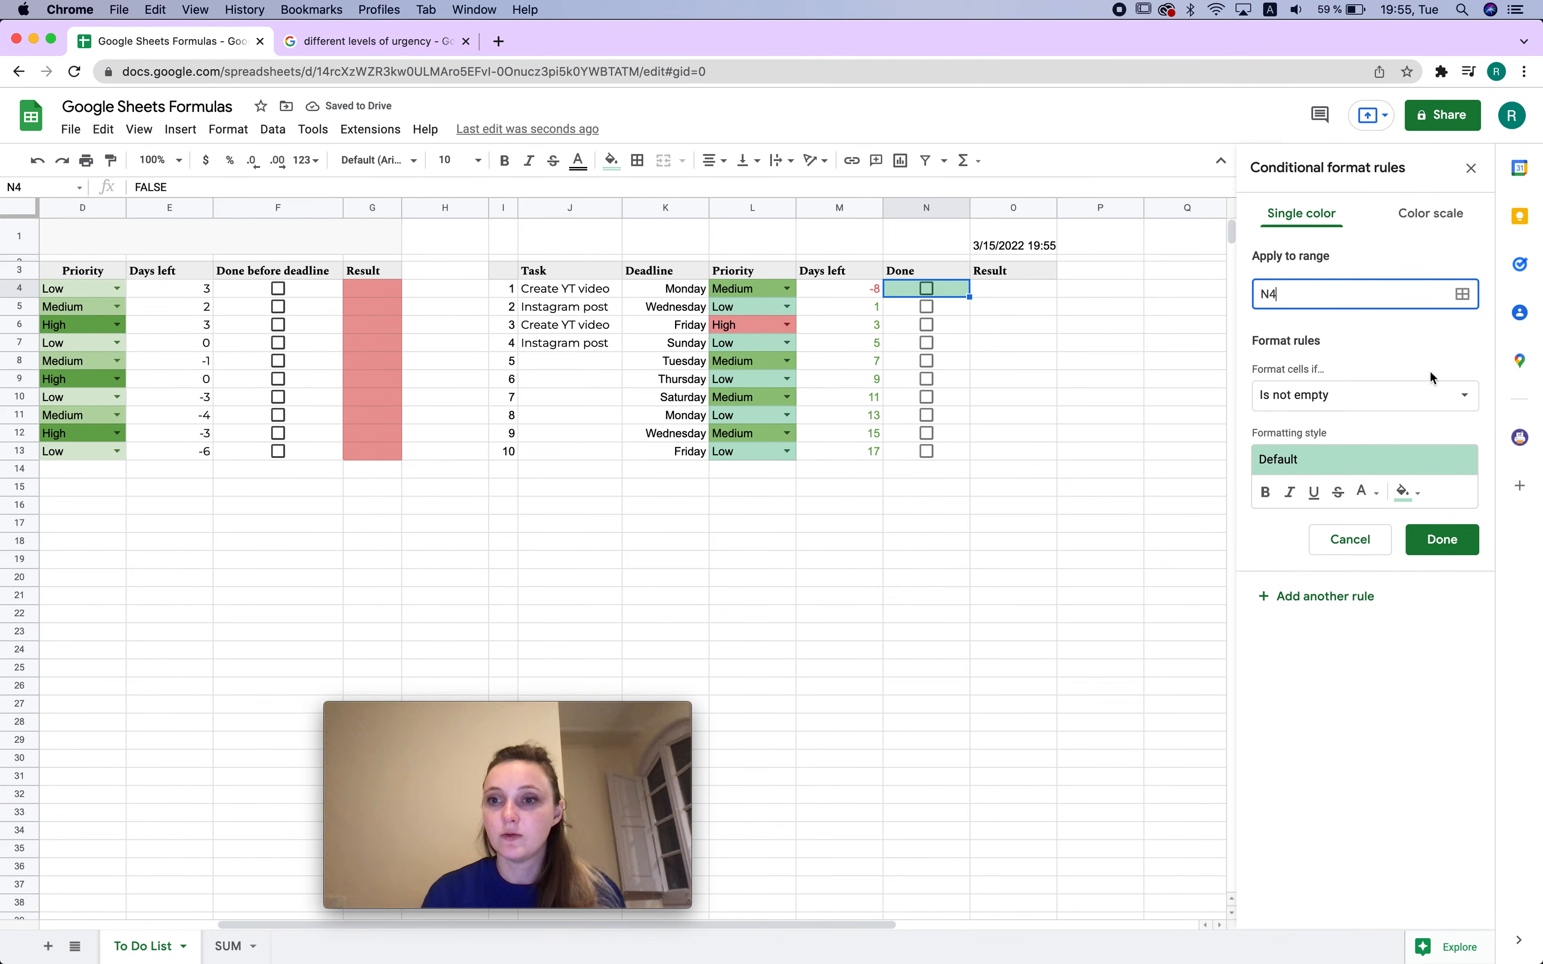
{"action": "left_click", "coordinate": [1358, 394]}
{"action": "left_click", "coordinate": [1341, 918]}
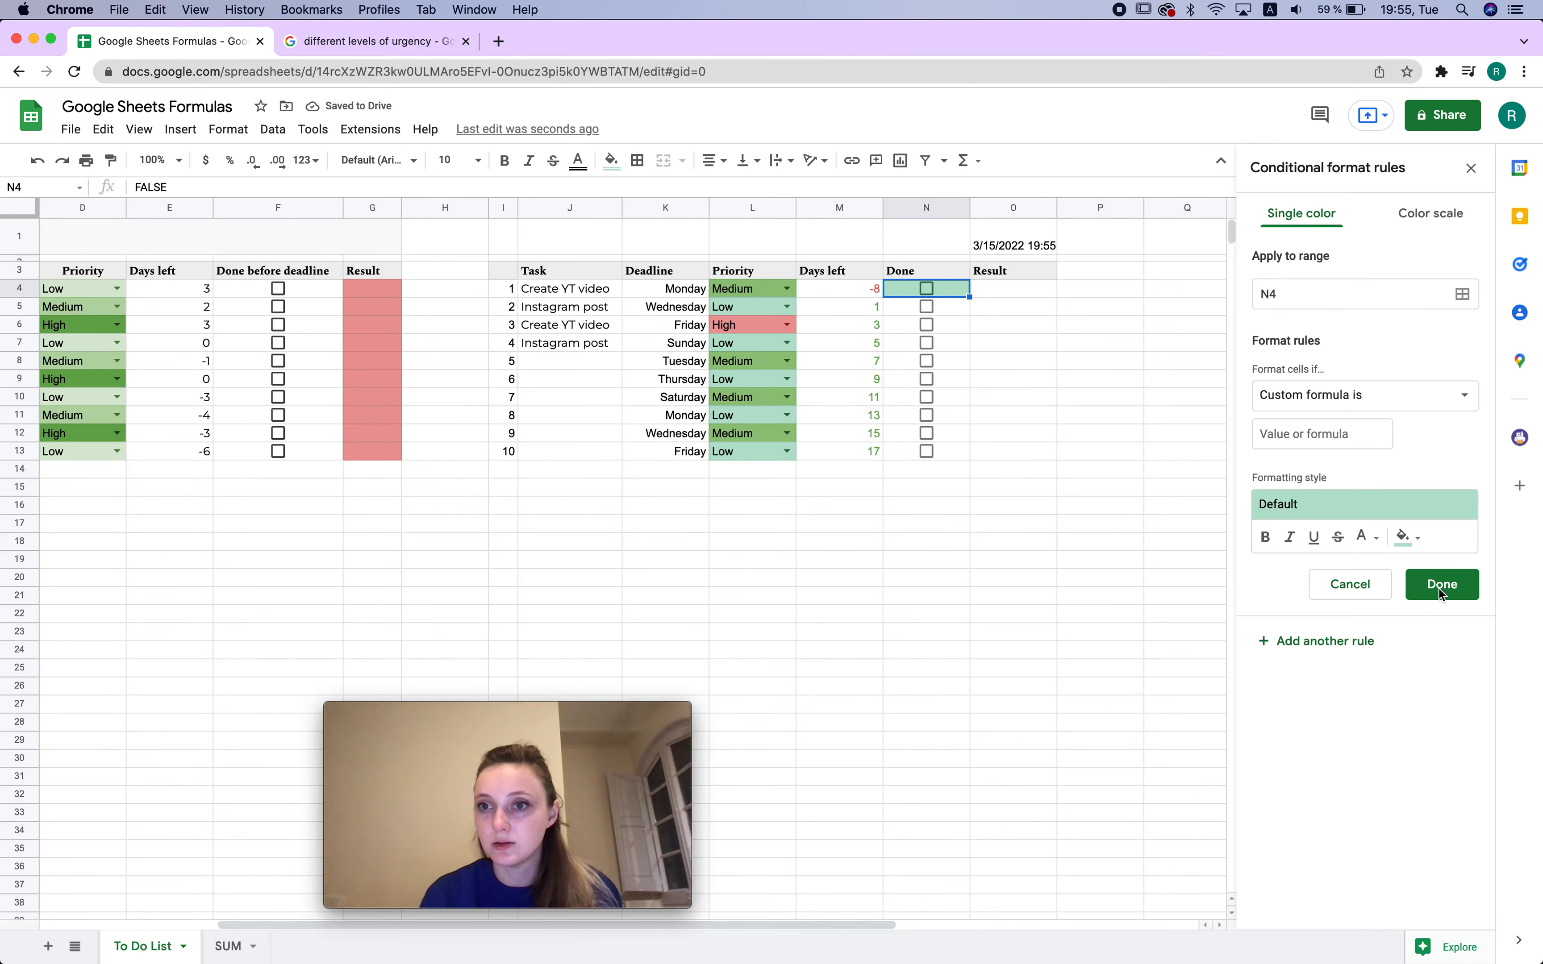
{"action": "left_click", "coordinate": [1360, 432]}
{"action": "type", "text": "="}
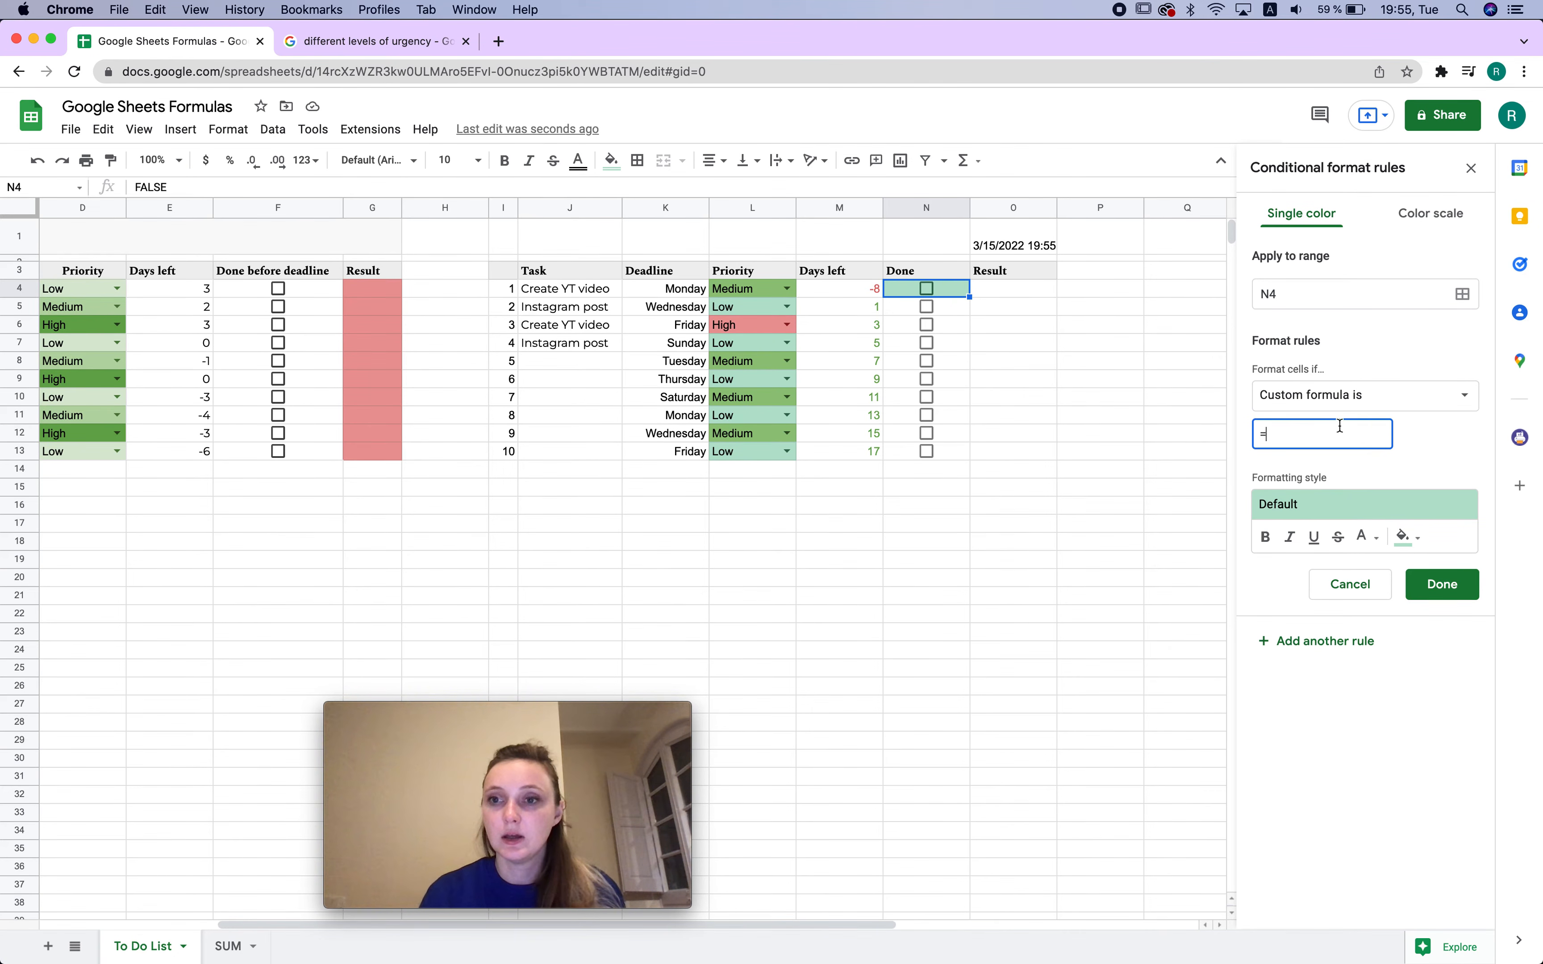
Tick the Done checkbox in N4 to try the color rule of Result cell O4
{"action": "left_click", "coordinate": [1016, 288]}
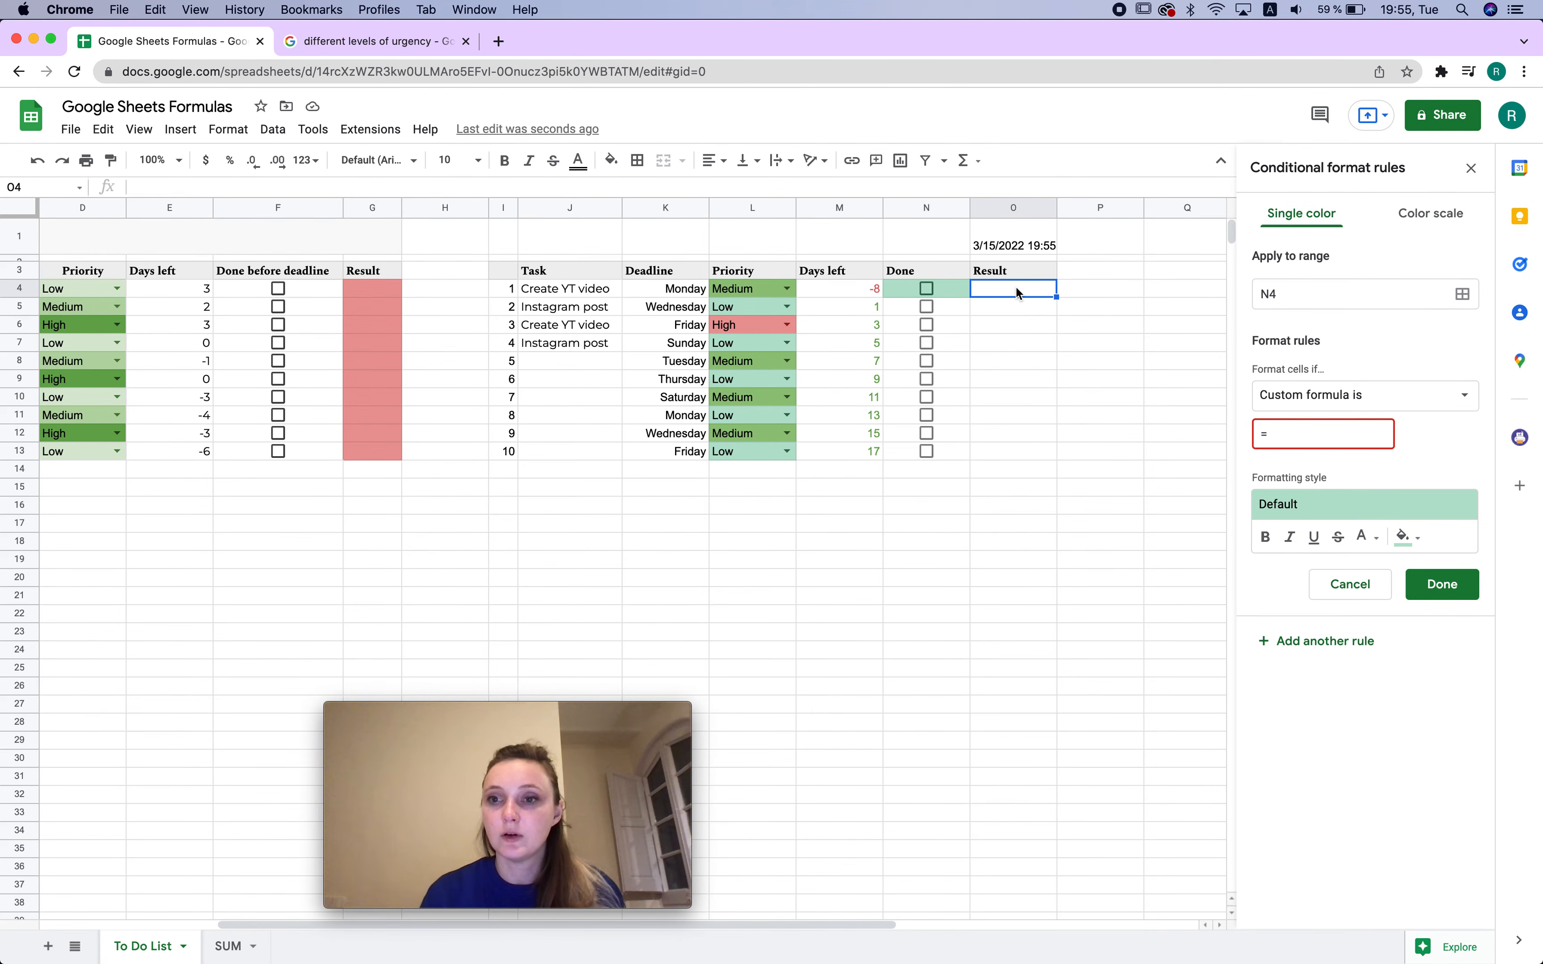
{"action": "left_click", "coordinate": [927, 291]}
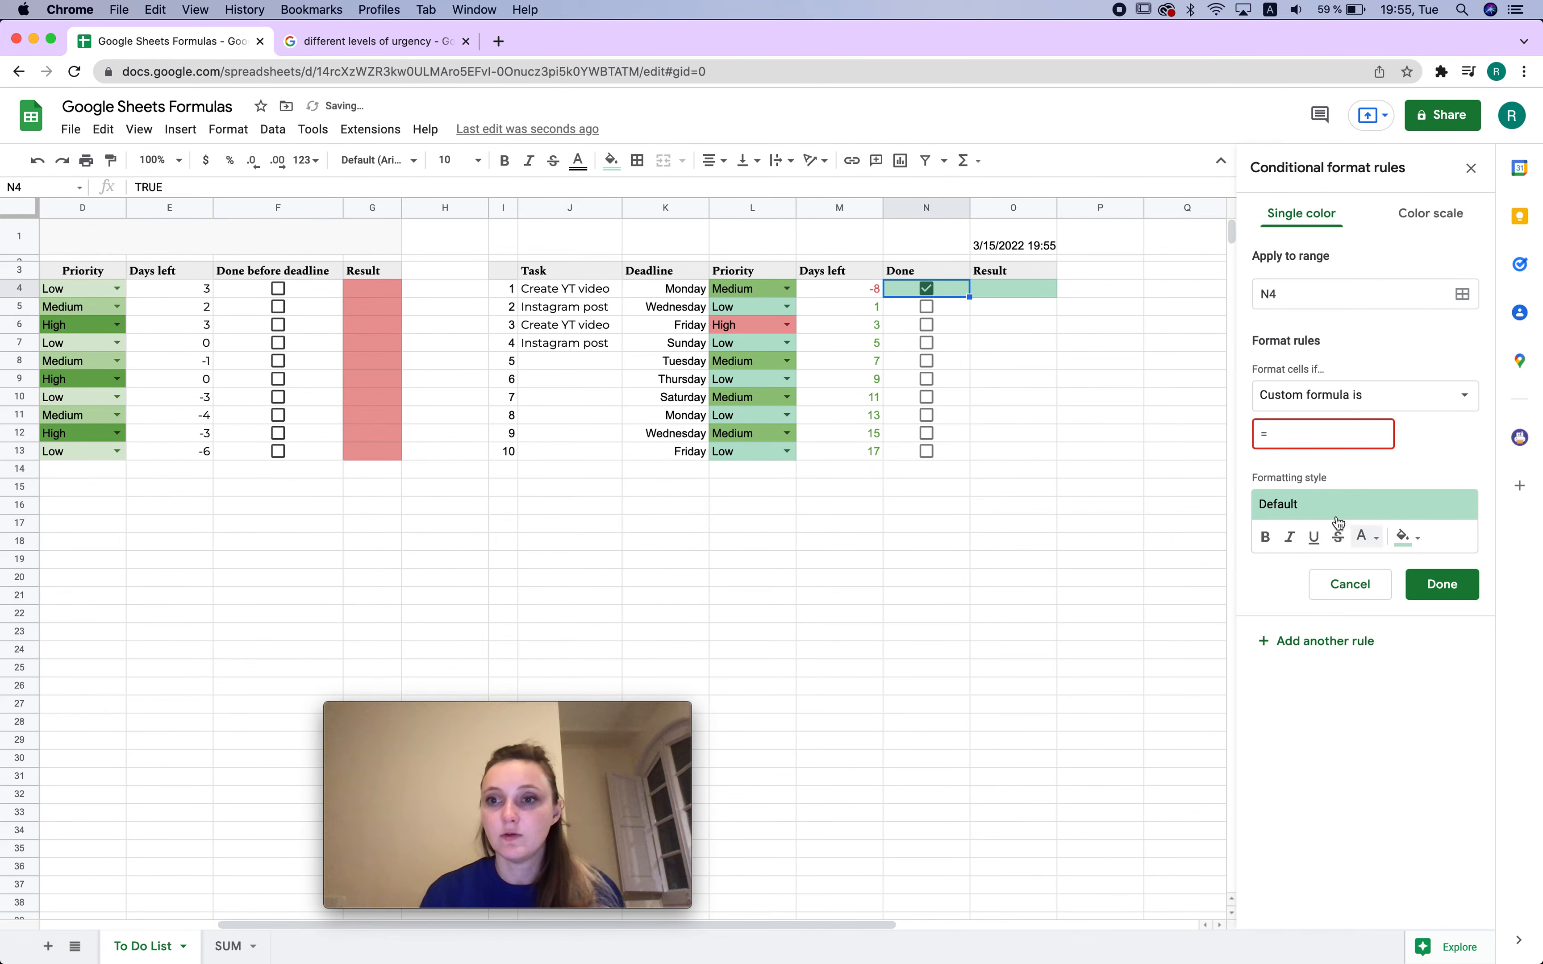
{"action": "left_click", "coordinate": [1278, 438]}
{"action": "type", "text": "N4=TRUE"}
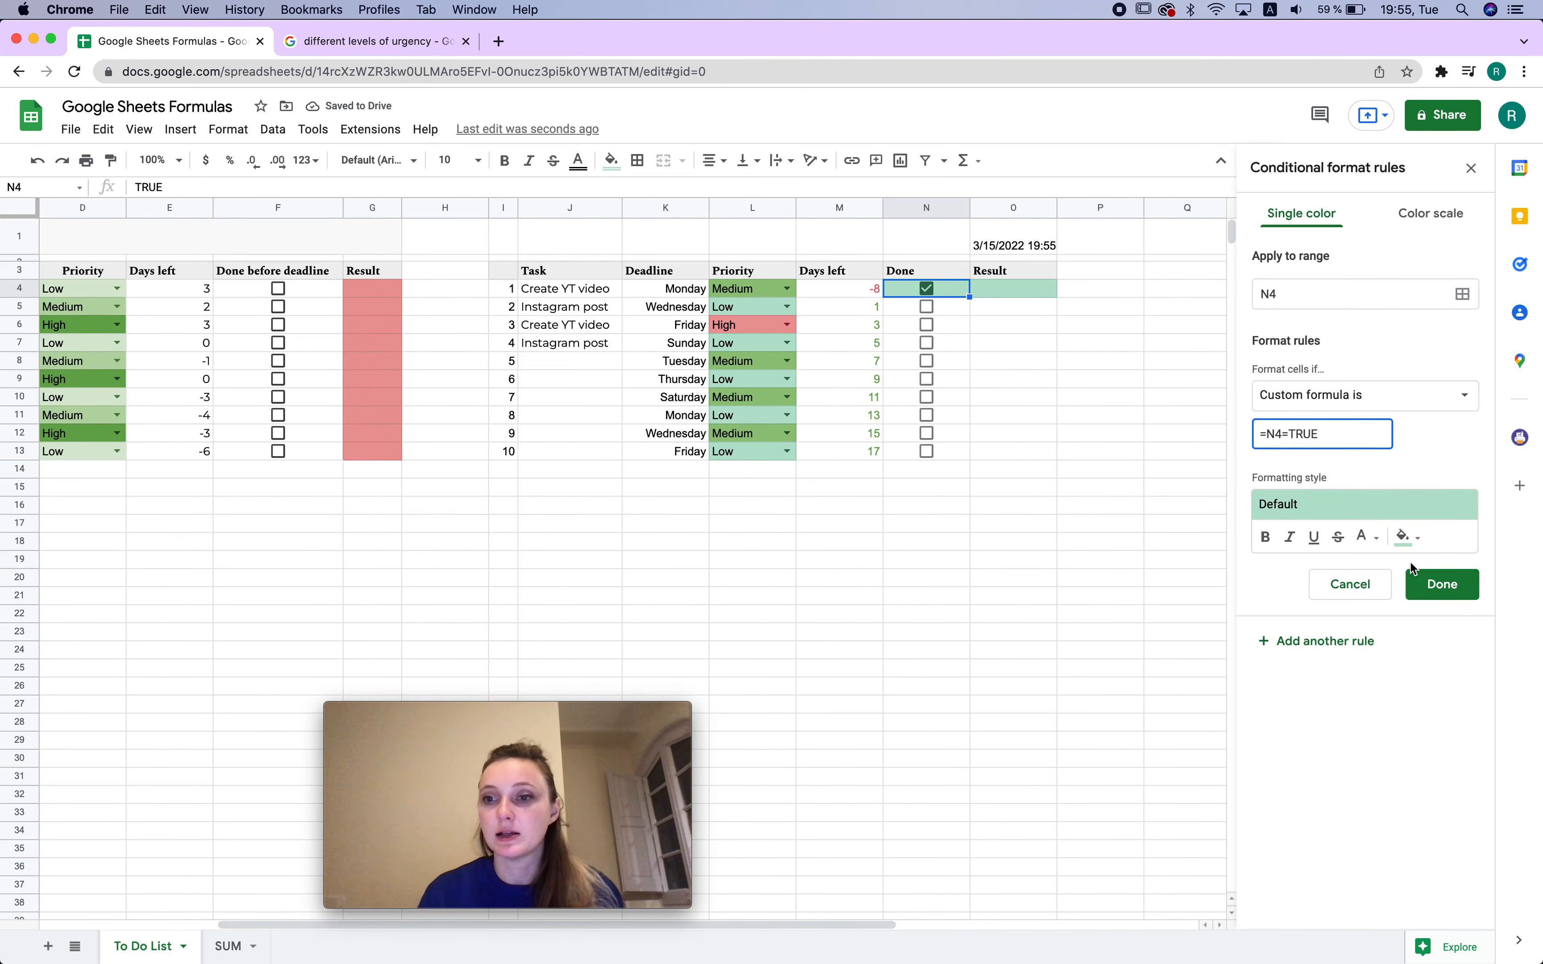
{"action": "left_click", "coordinate": [1416, 578]}
Add another conditional formatting rule for O4 with the custom formula =N4=FALSE
{"action": "left_click", "coordinate": [1020, 290]}
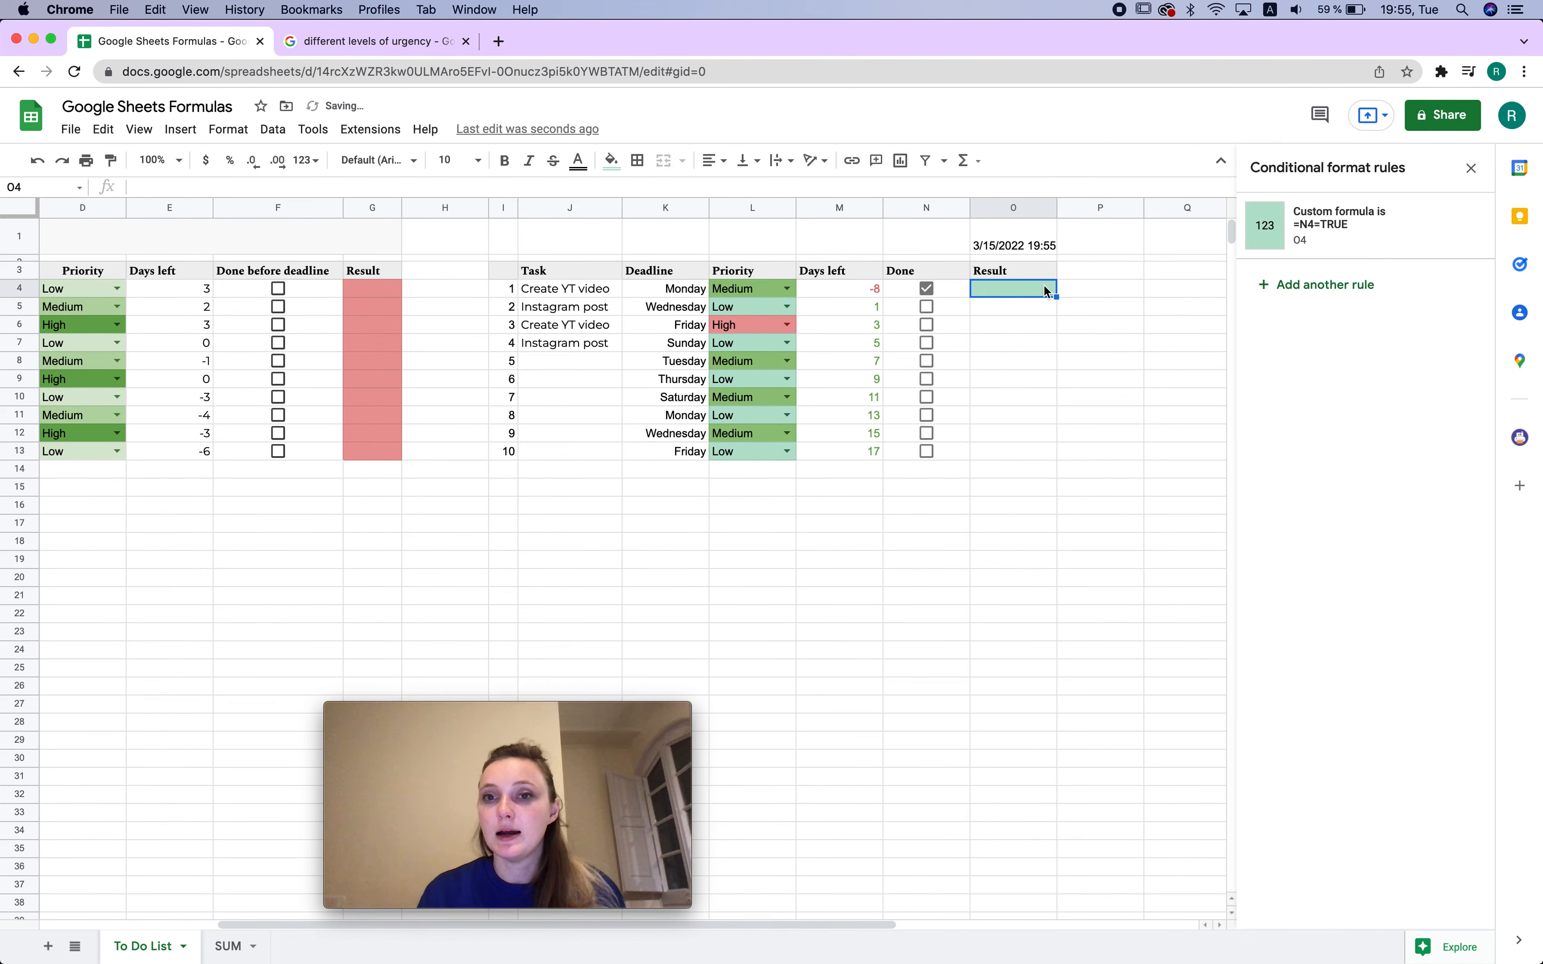
{"action": "left_click", "coordinate": [1322, 286]}
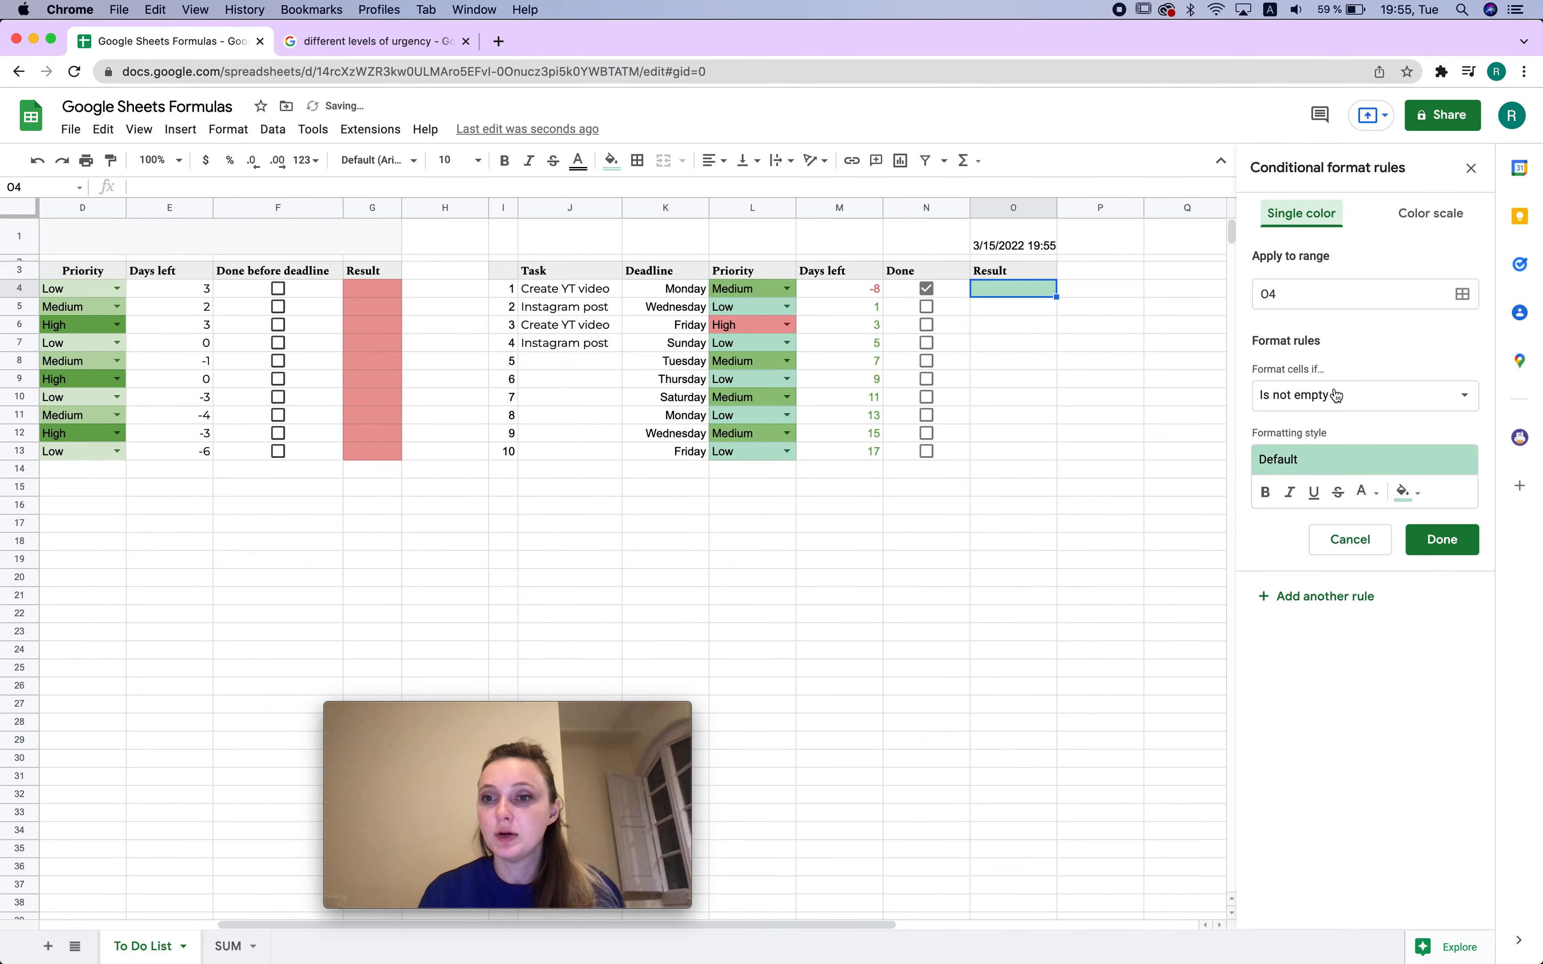
{"action": "left_click", "coordinate": [1338, 396]}
{"action": "left_click", "coordinate": [1378, 907]}
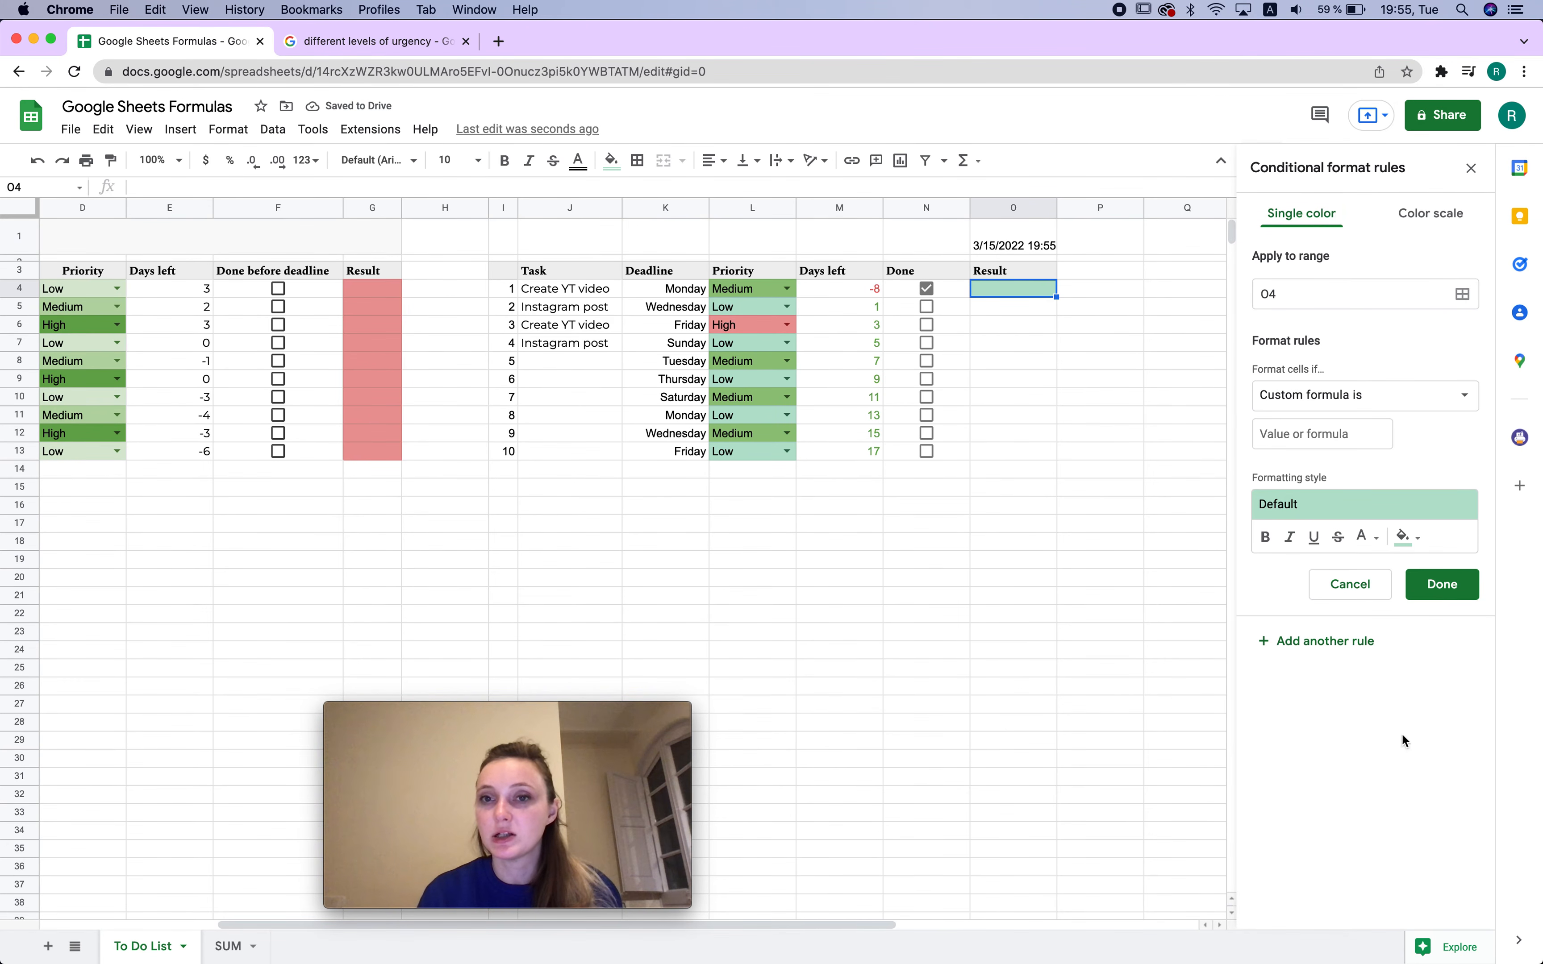
{"action": "left_click", "coordinate": [1311, 434]}
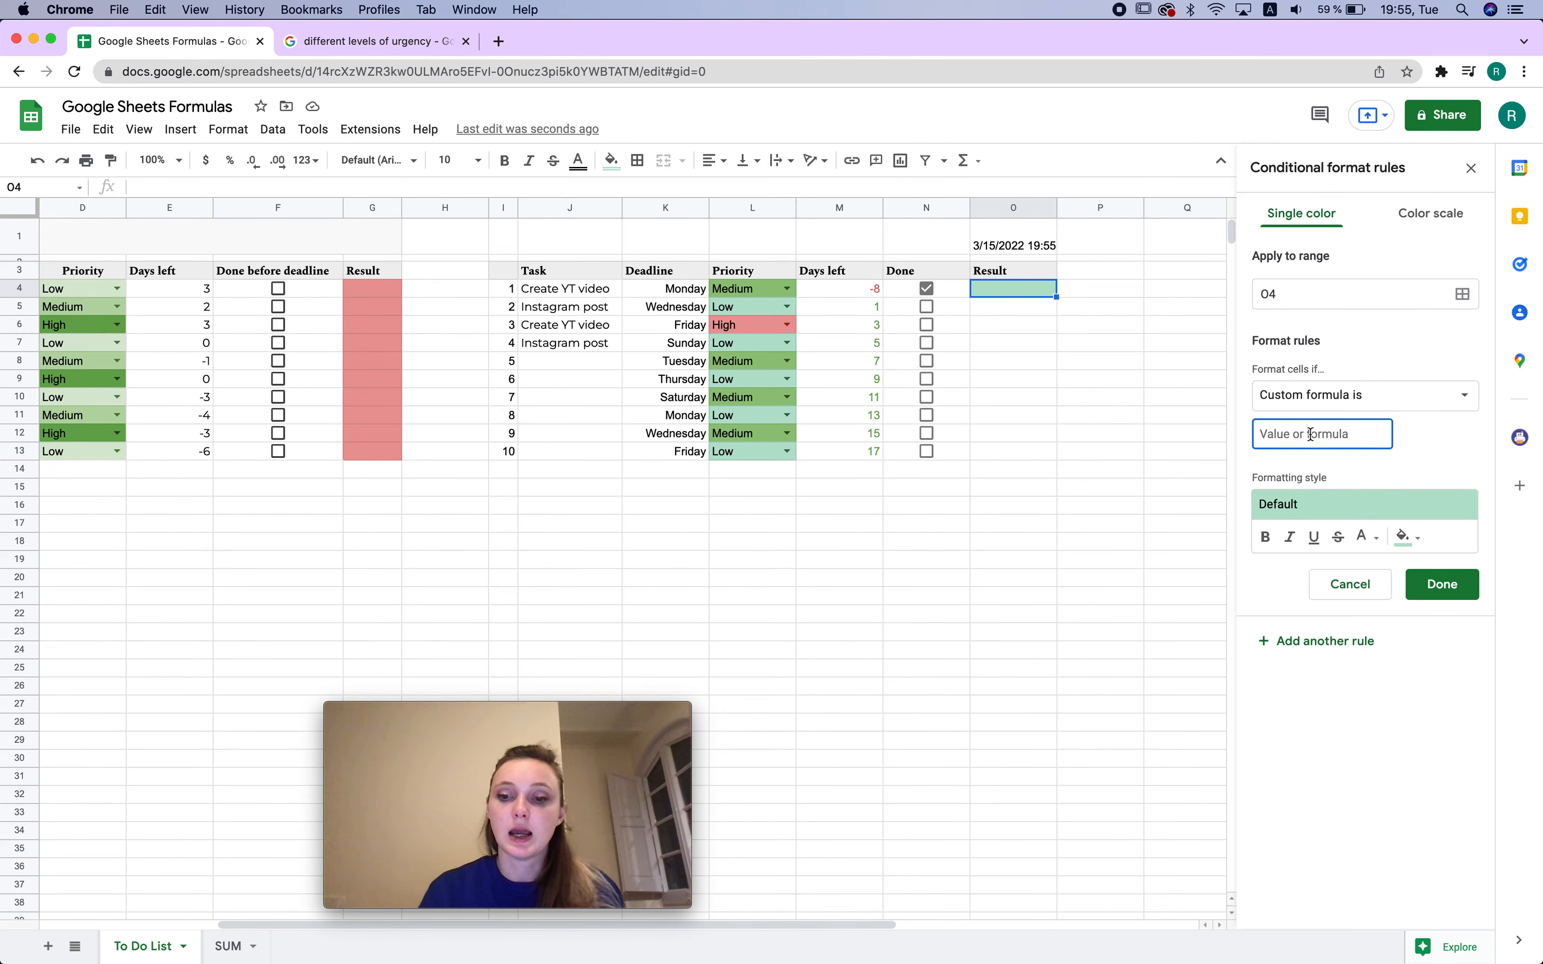
{"action": "type", "text": "="}
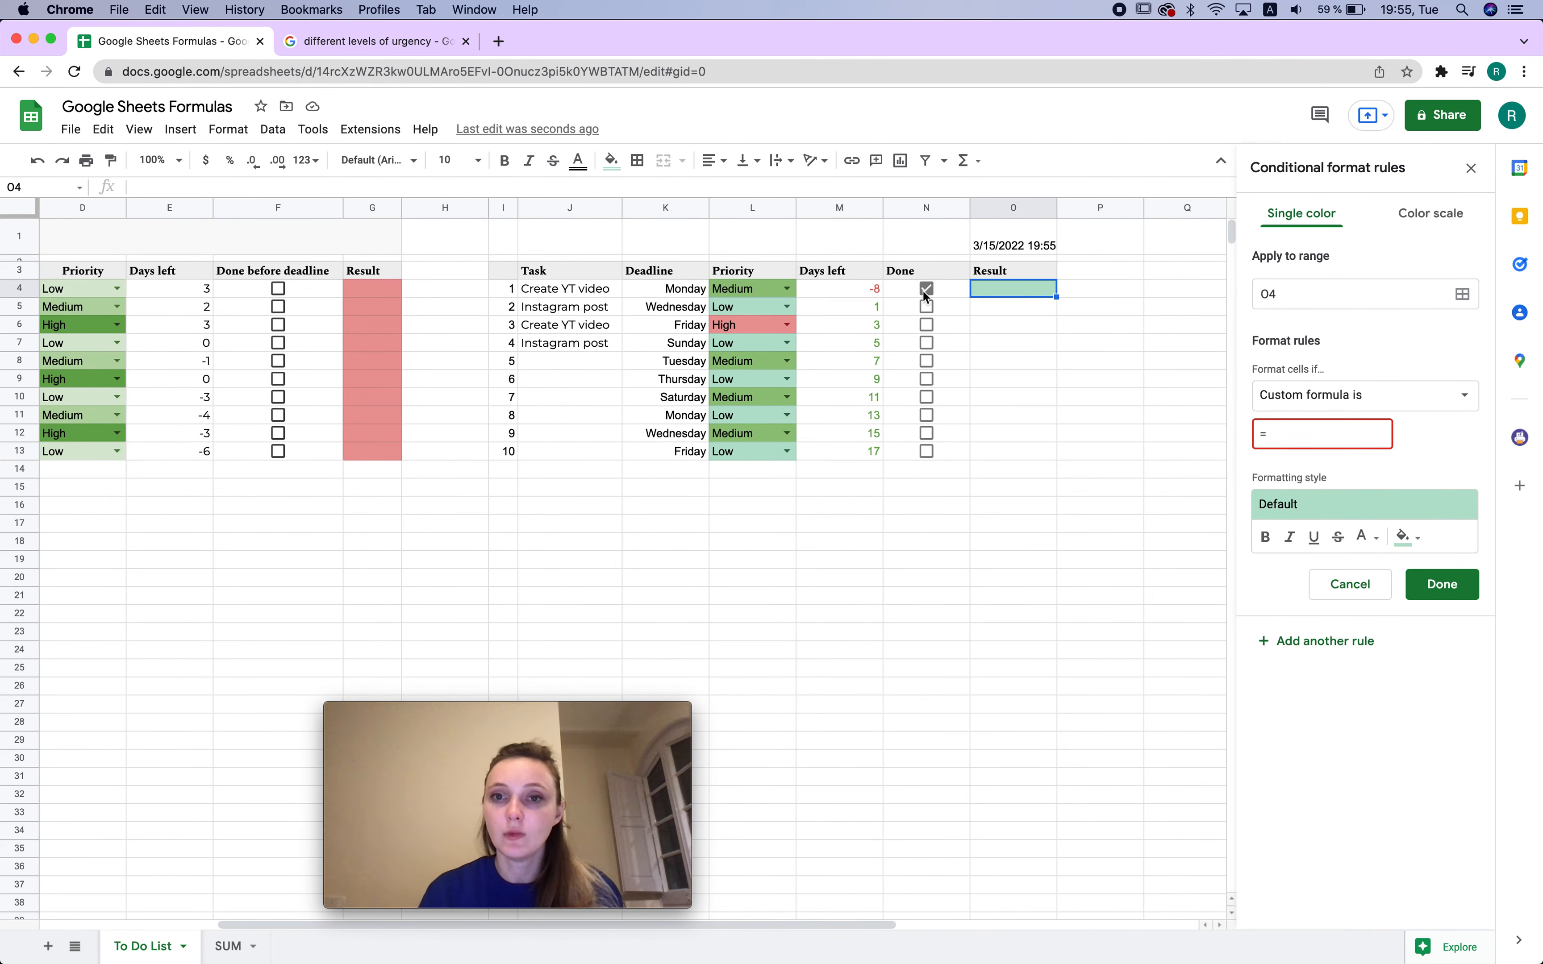
{"action": "left_click", "coordinate": [948, 290]}
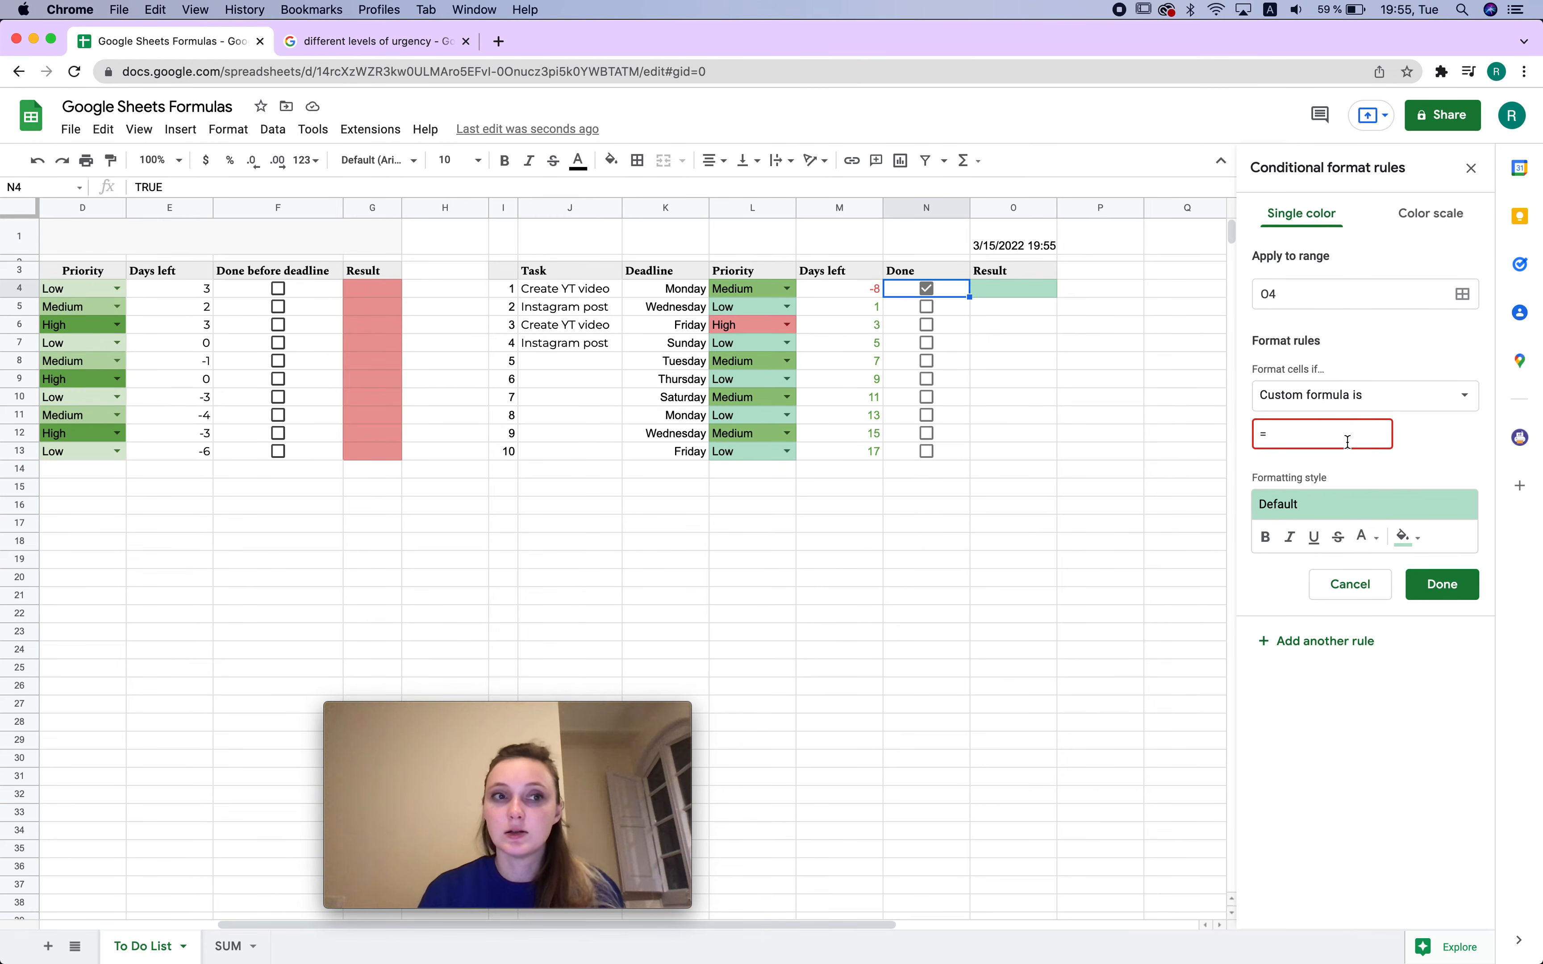
{"action": "type", "text": "N4"}
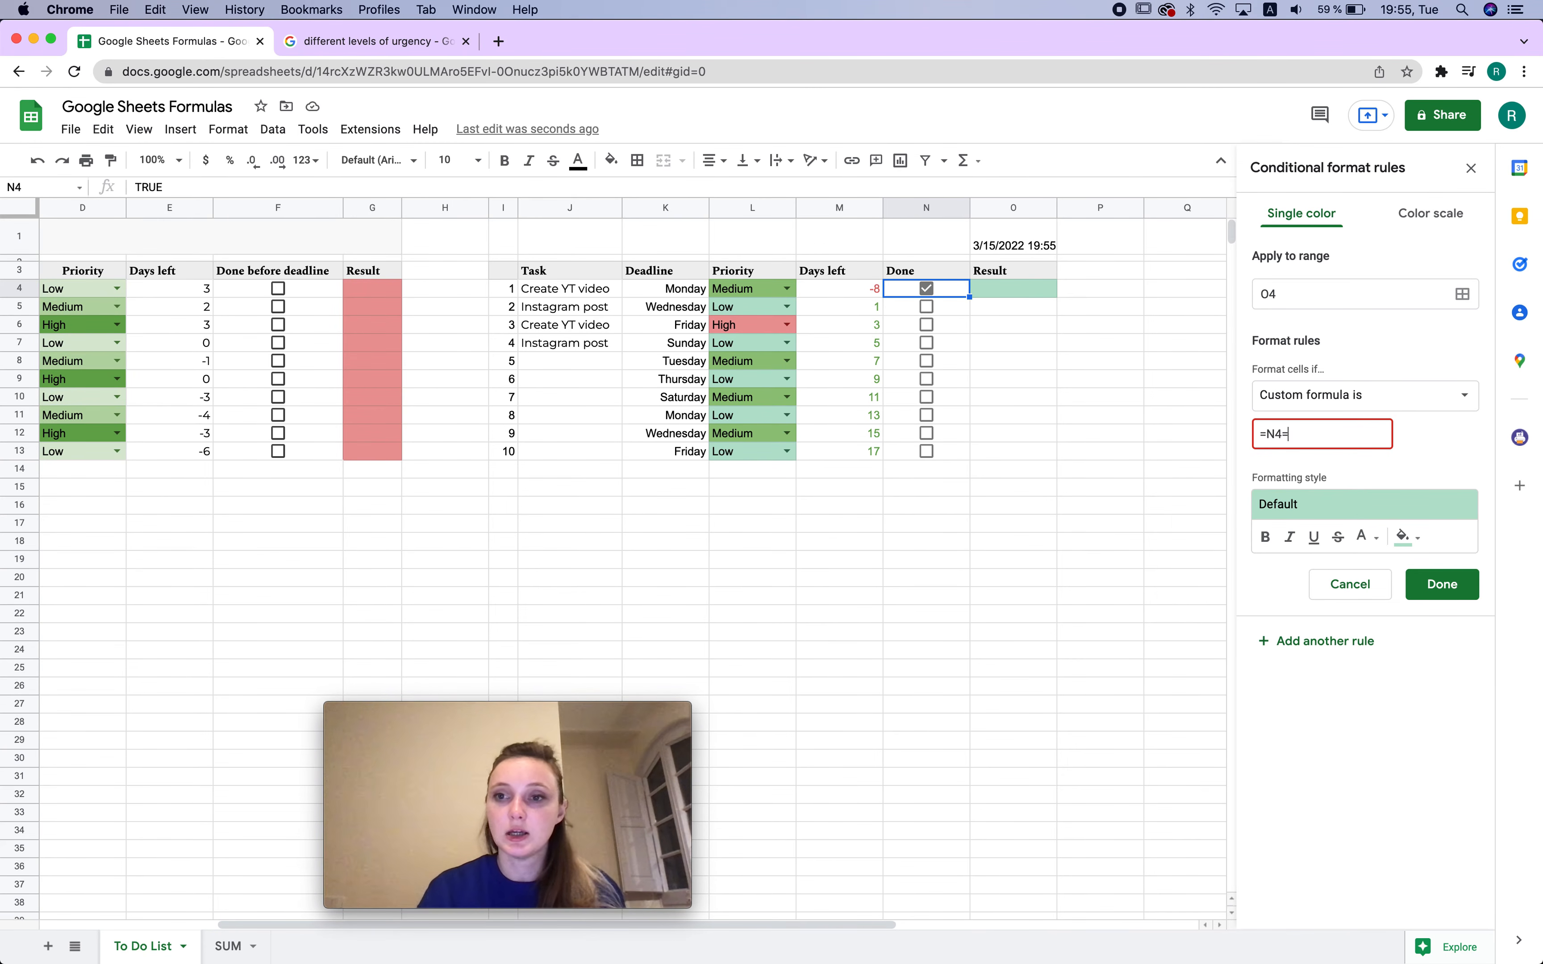
{"action": "type", "text": "=FALSE"}
Give the =N4=FALSE rule a light red fill, save it and check the rules on O4
{"action": "left_click", "coordinate": [1410, 537]}
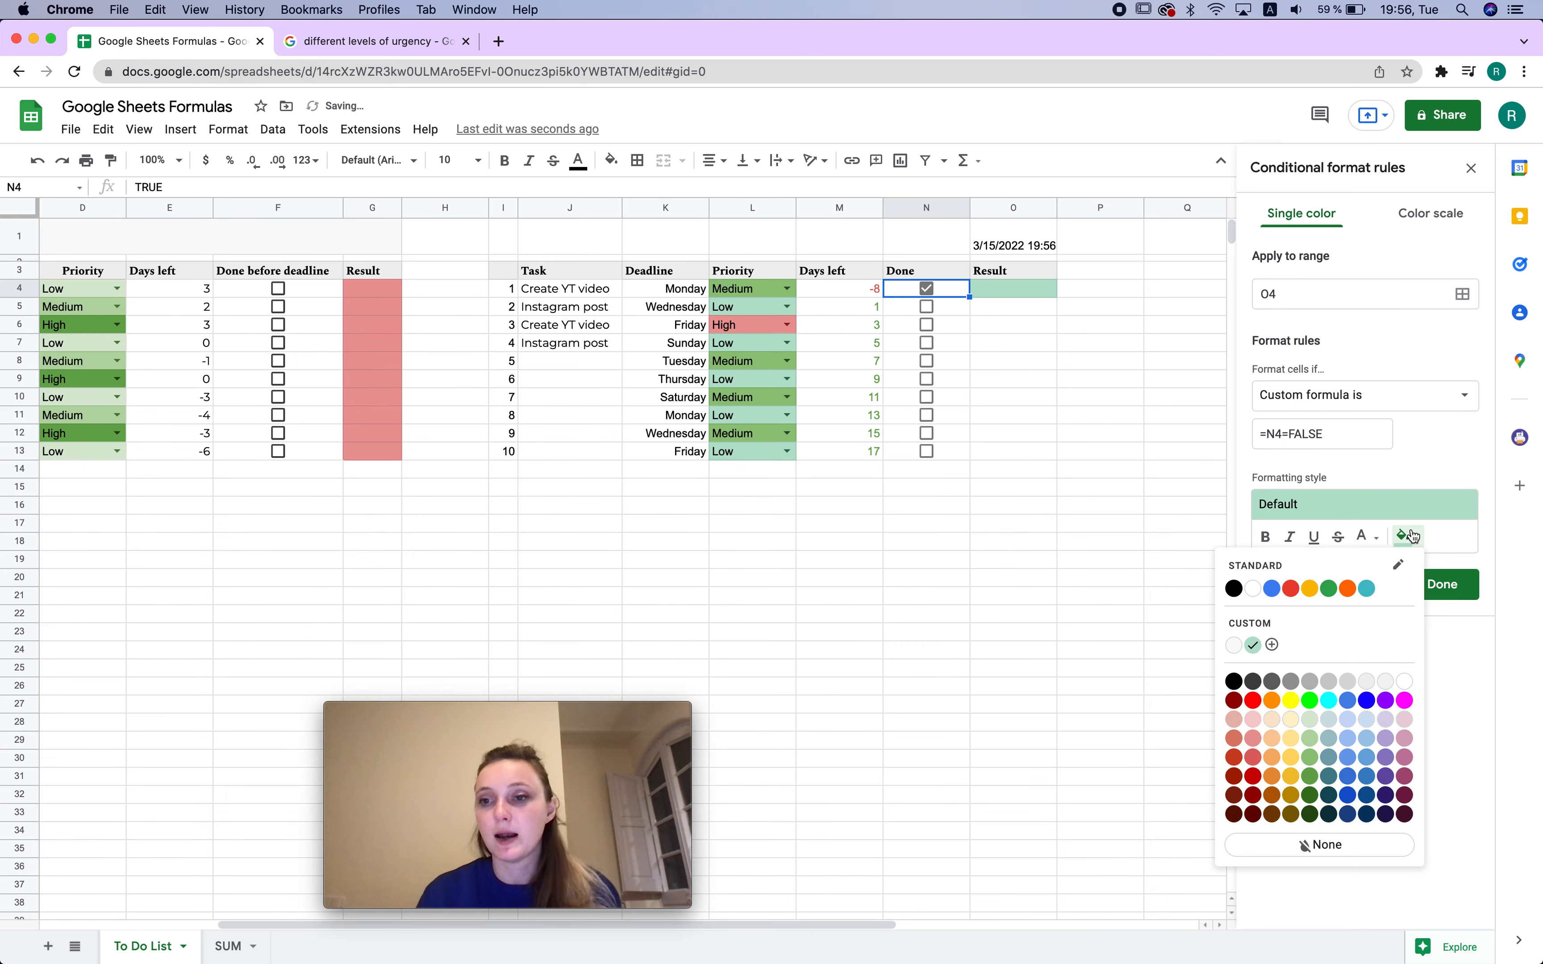
{"action": "left_click", "coordinate": [1263, 739]}
{"action": "left_click", "coordinate": [1442, 582]}
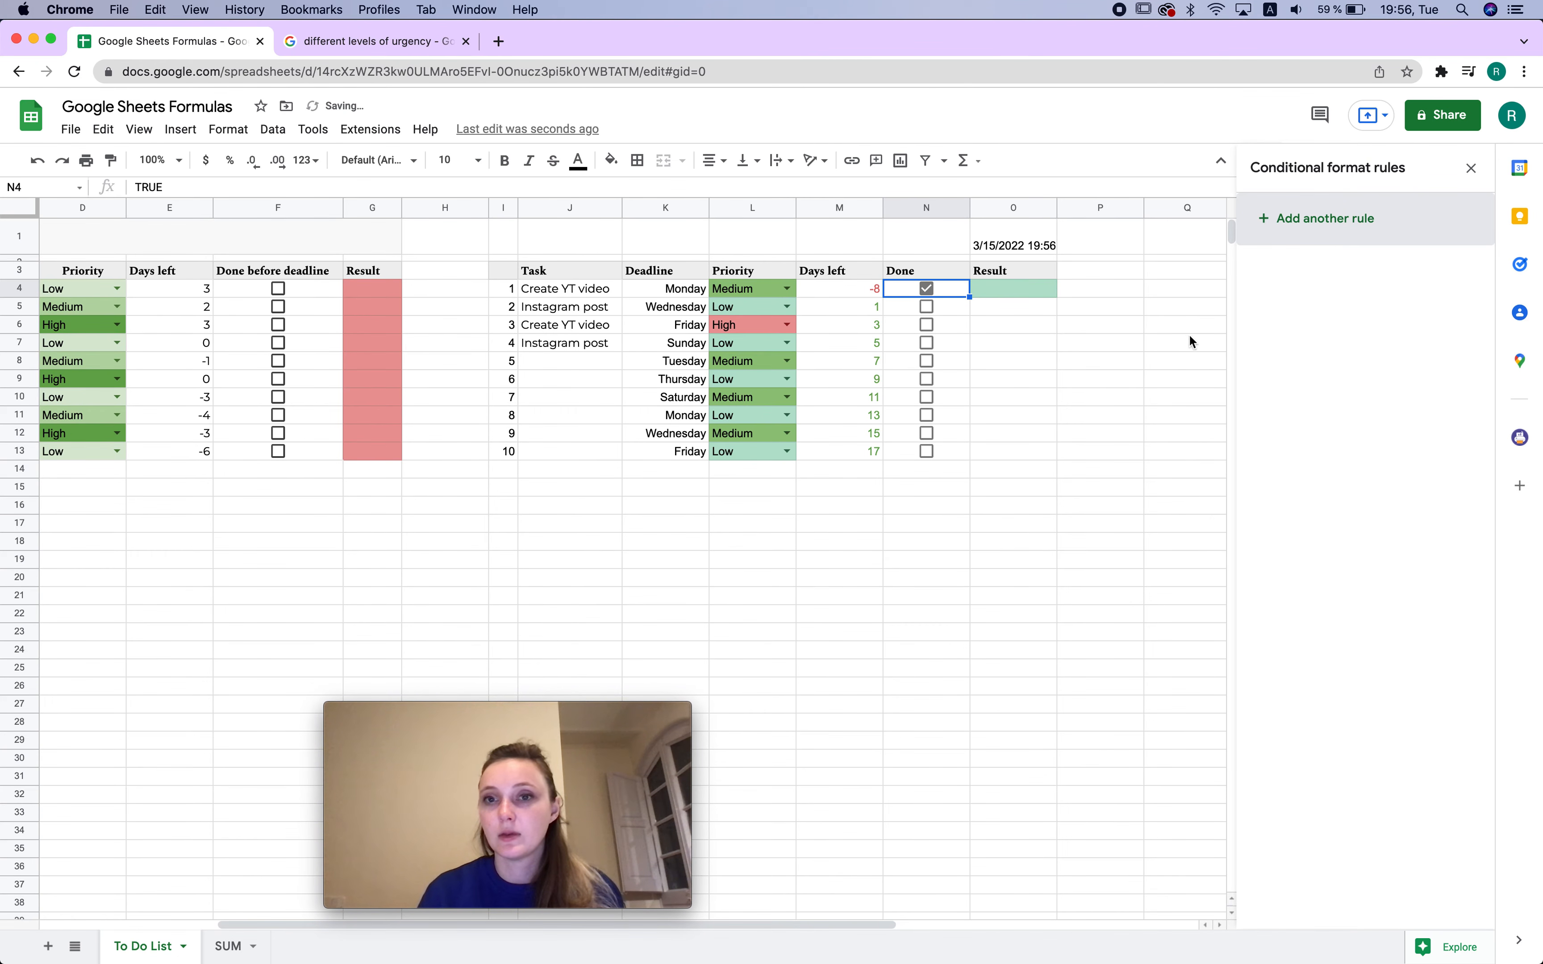
{"action": "left_click", "coordinate": [1033, 291]}
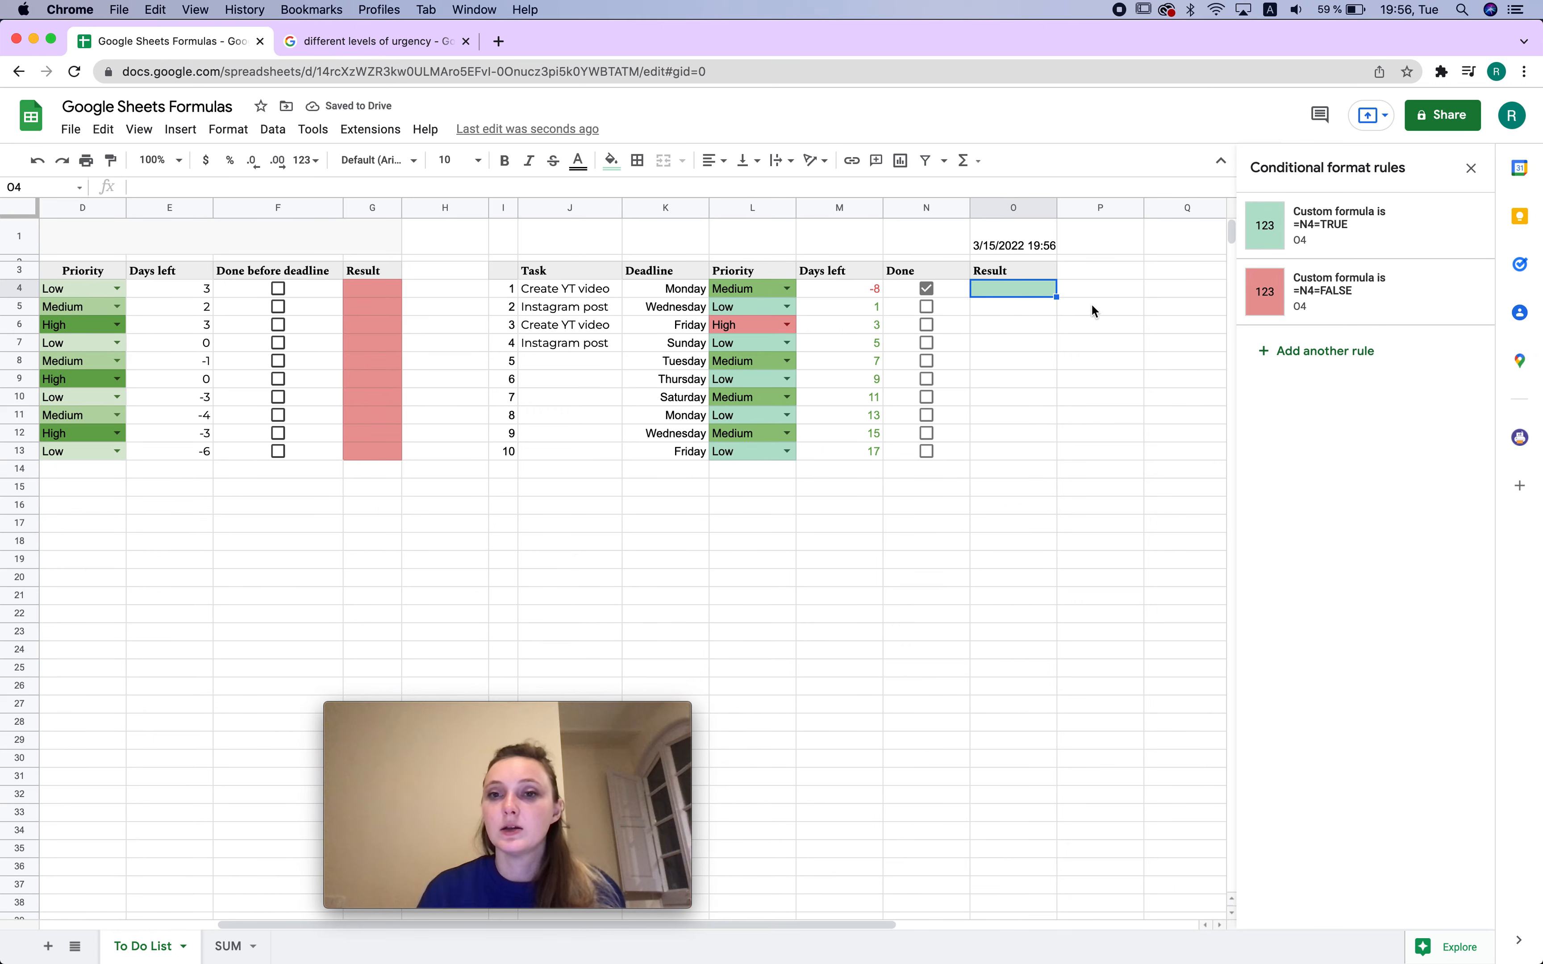
Test the O4 color rules by repeatedly clearing and ticking the Done checkbox in N4
{"action": "left_click", "coordinate": [925, 288]}
{"action": "left_click", "coordinate": [925, 289]}
{"action": "left_click", "coordinate": [927, 289]}
{"action": "left_click", "coordinate": [926, 288]}
{"action": "left_click", "coordinate": [927, 288]}
{"action": "left_click", "coordinate": [927, 288]}
{"action": "left_click", "coordinate": [926, 288]}
{"action": "left_click", "coordinate": [927, 289]}
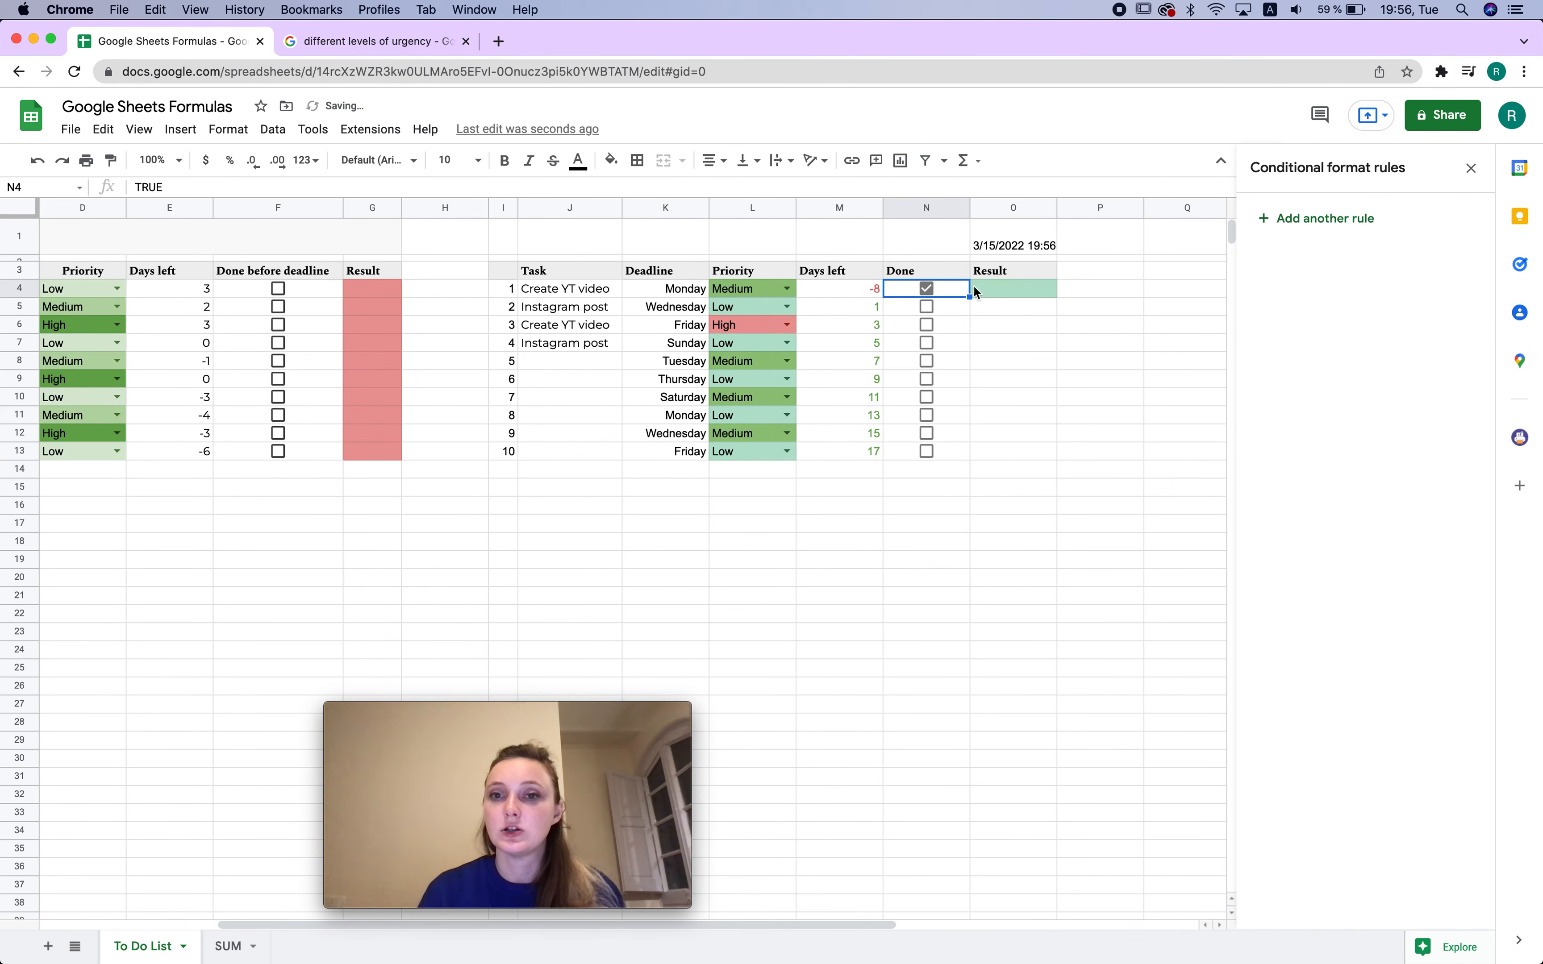
Fill the conditional formatting of O4 down the Result column to O13
{"action": "left_click", "coordinate": [1020, 291]}
{"action": "left_click_drag", "start_coordinate": [1057, 299], "coordinate": [1046, 452]}
{"action": "left_click", "coordinate": [1151, 338]}
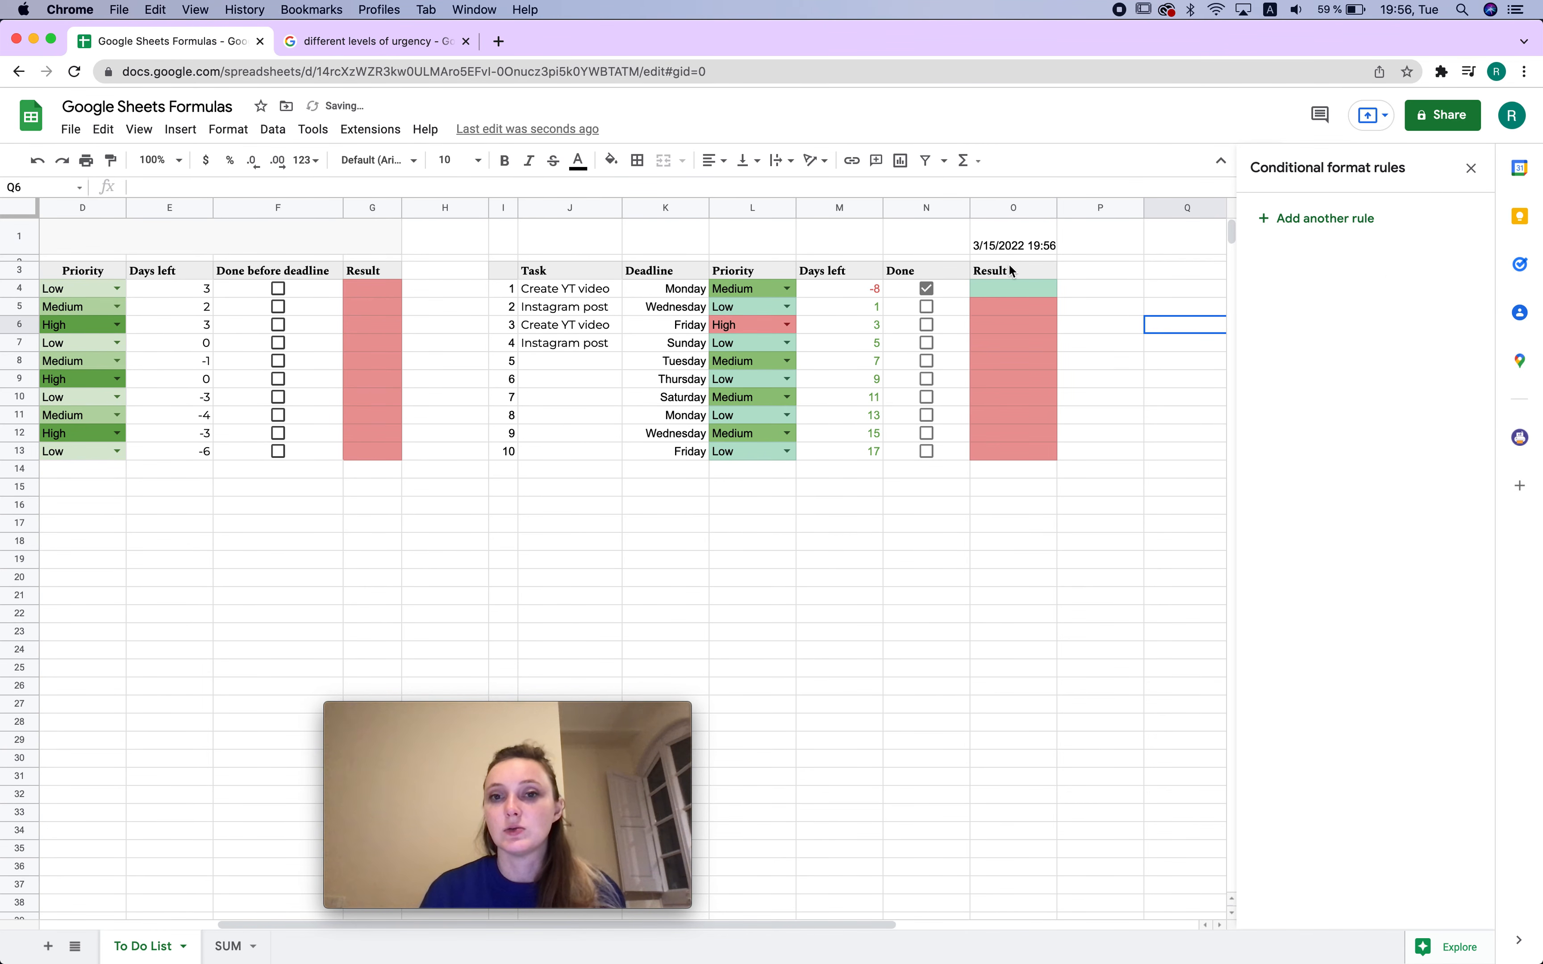
Tick the Done checkboxes in N5:N13 to test the Result column colors, and select N4
{"action": "left_click", "coordinate": [927, 307]}
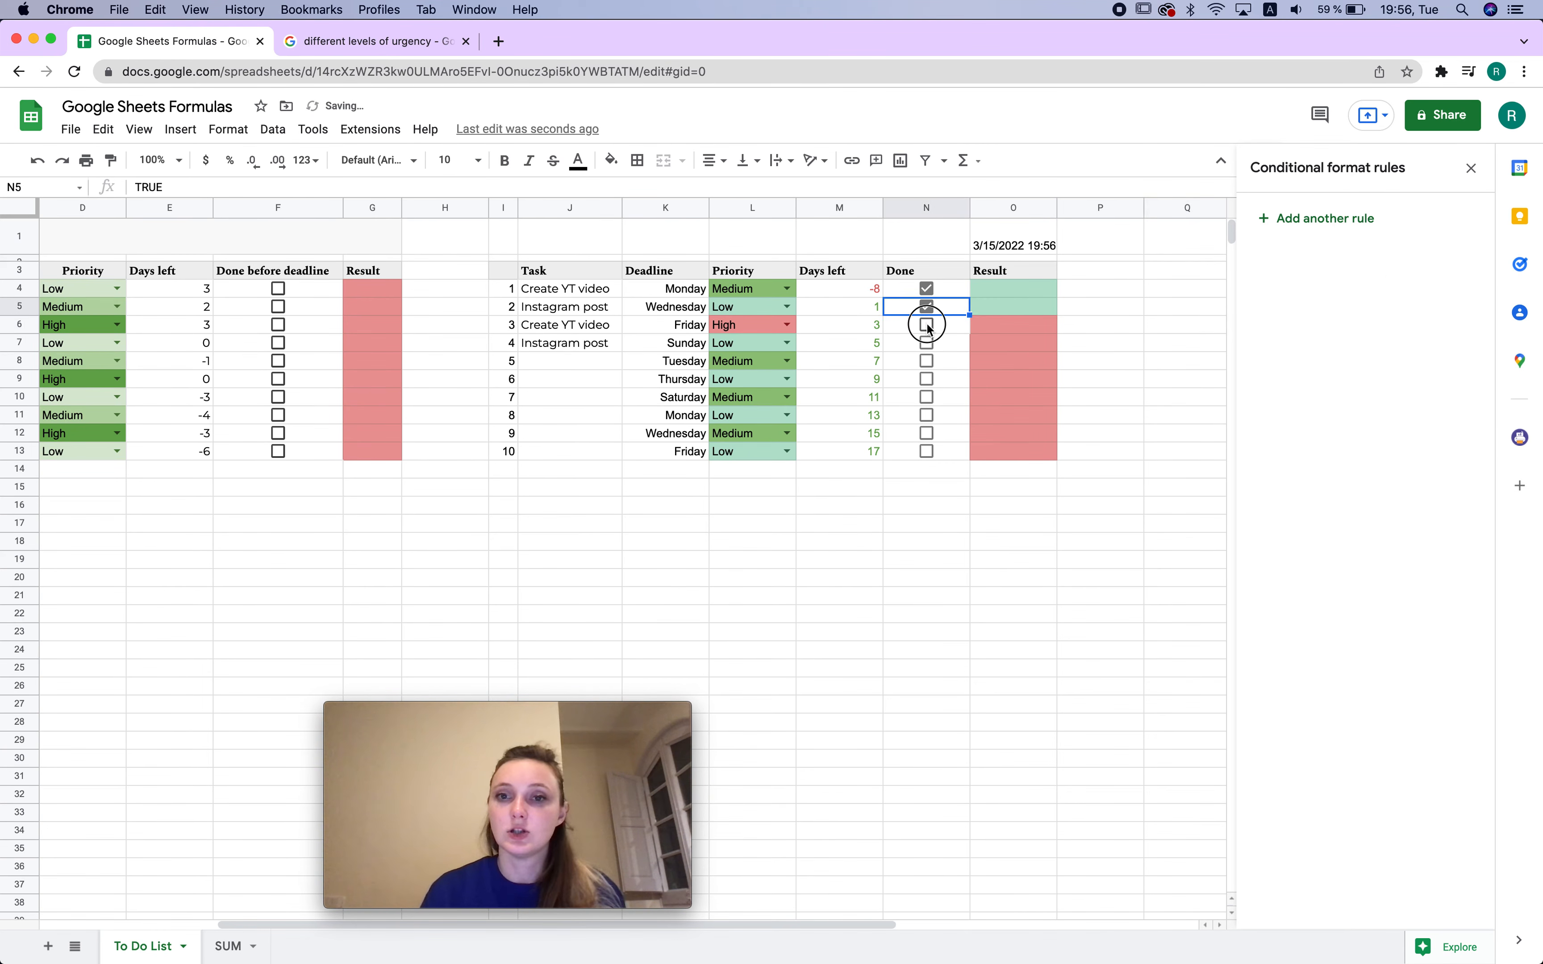
{"action": "left_click", "coordinate": [926, 325]}
{"action": "left_click", "coordinate": [927, 343]}
{"action": "left_click", "coordinate": [927, 361]}
{"action": "left_click", "coordinate": [927, 379]}
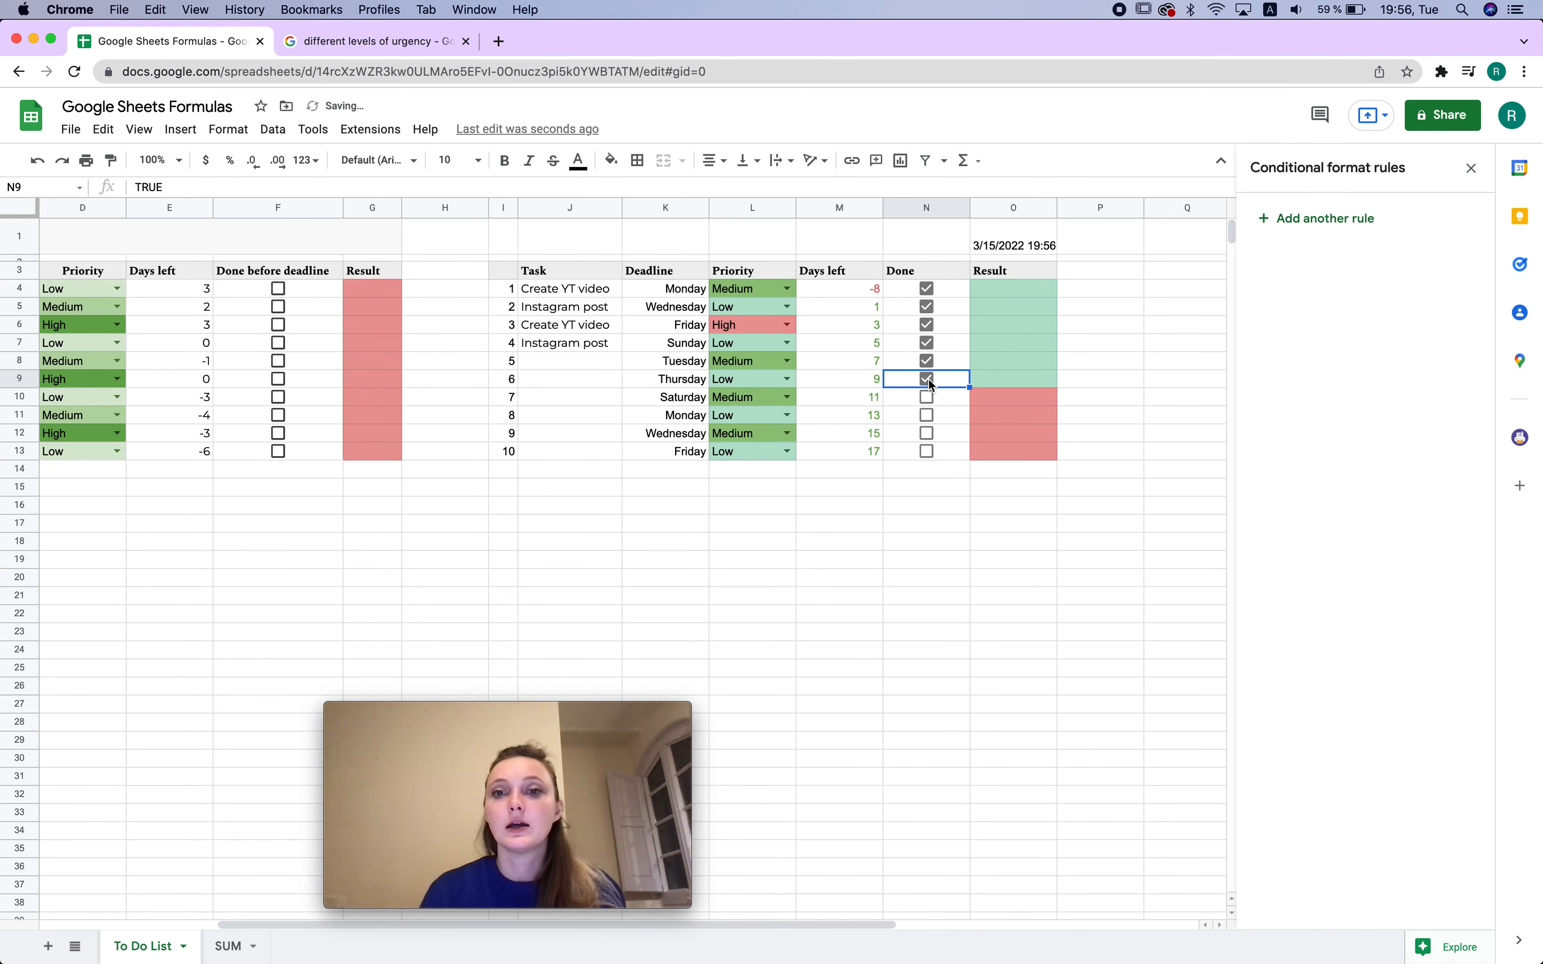
{"action": "left_click", "coordinate": [928, 397]}
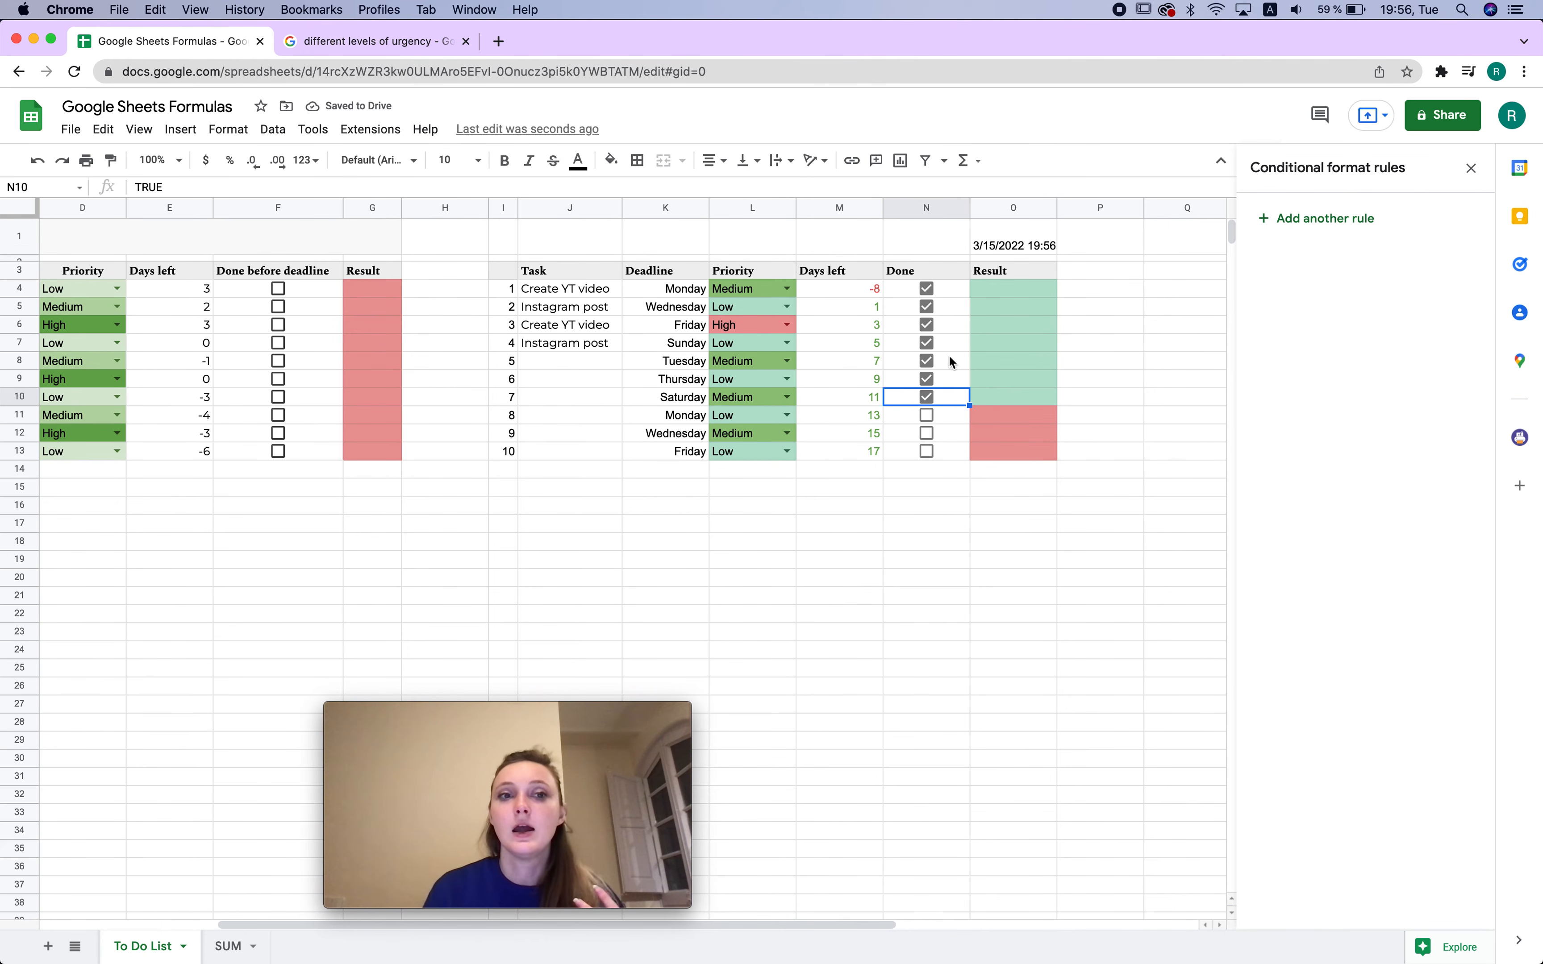
{"action": "left_click", "coordinate": [951, 276]}
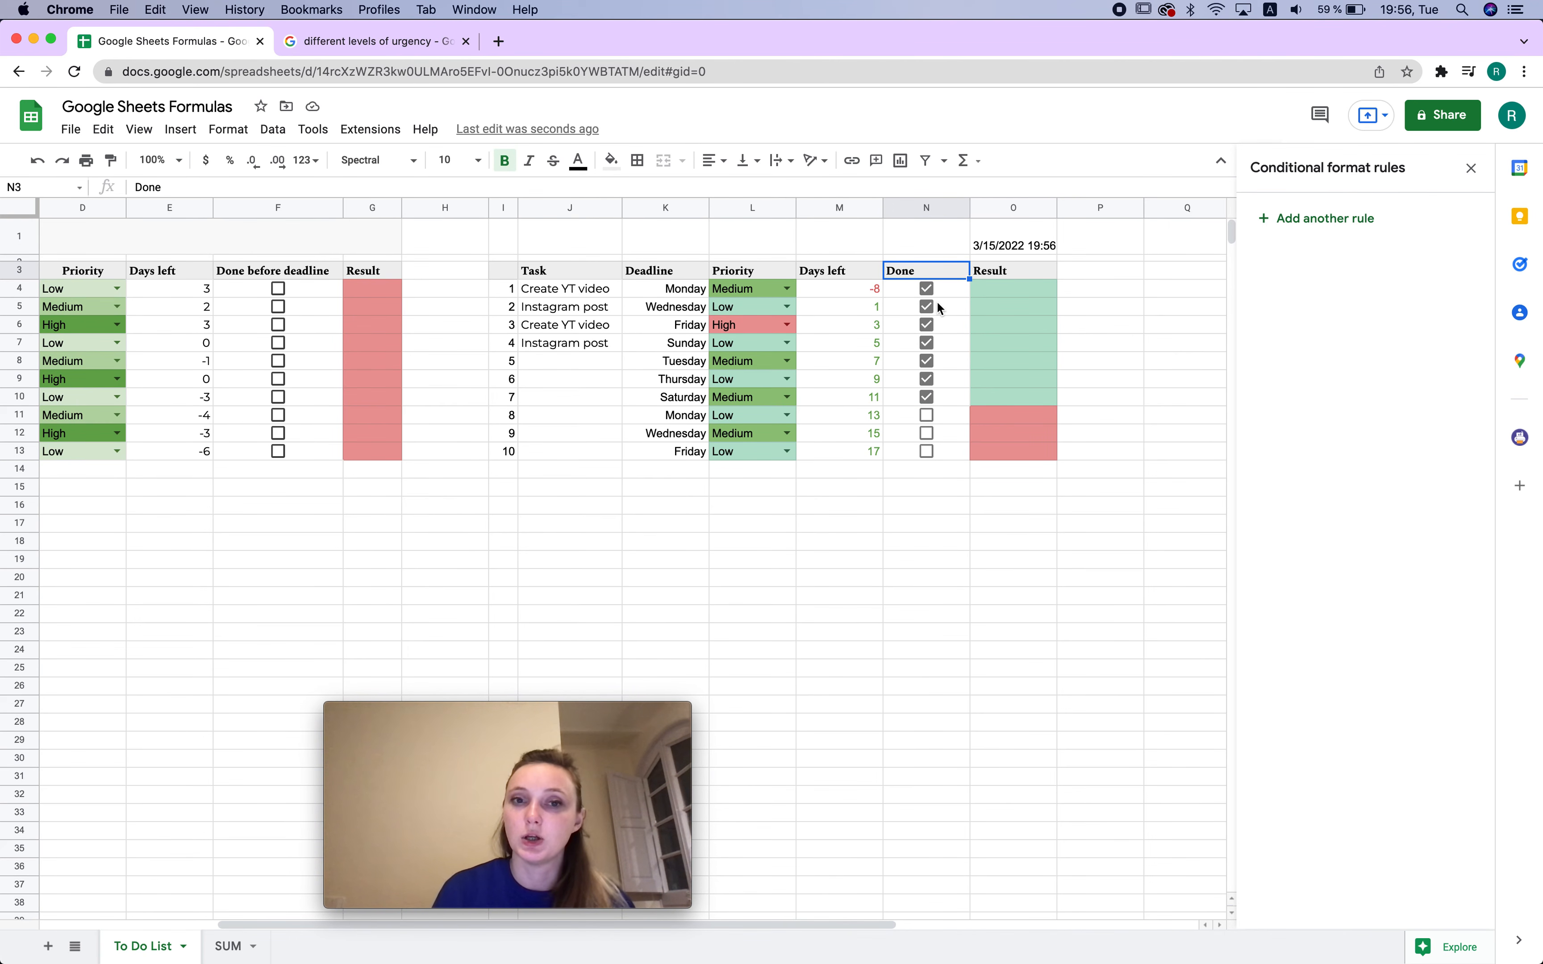
{"action": "left_click", "coordinate": [927, 415]}
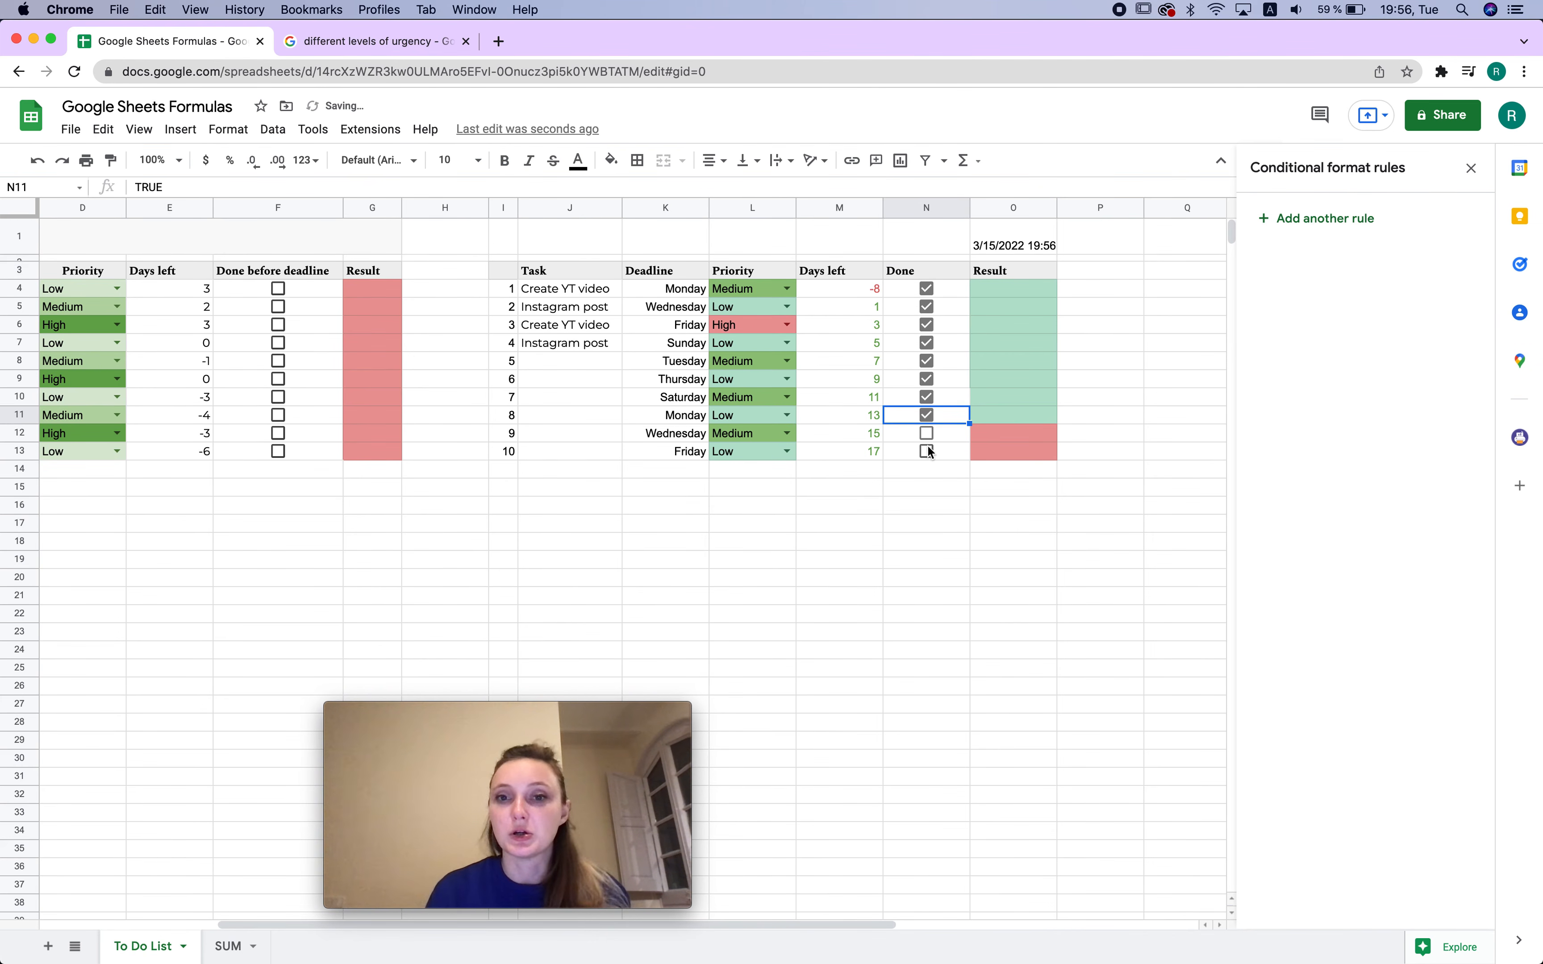
{"action": "left_click", "coordinate": [926, 433]}
{"action": "left_click", "coordinate": [928, 453]}
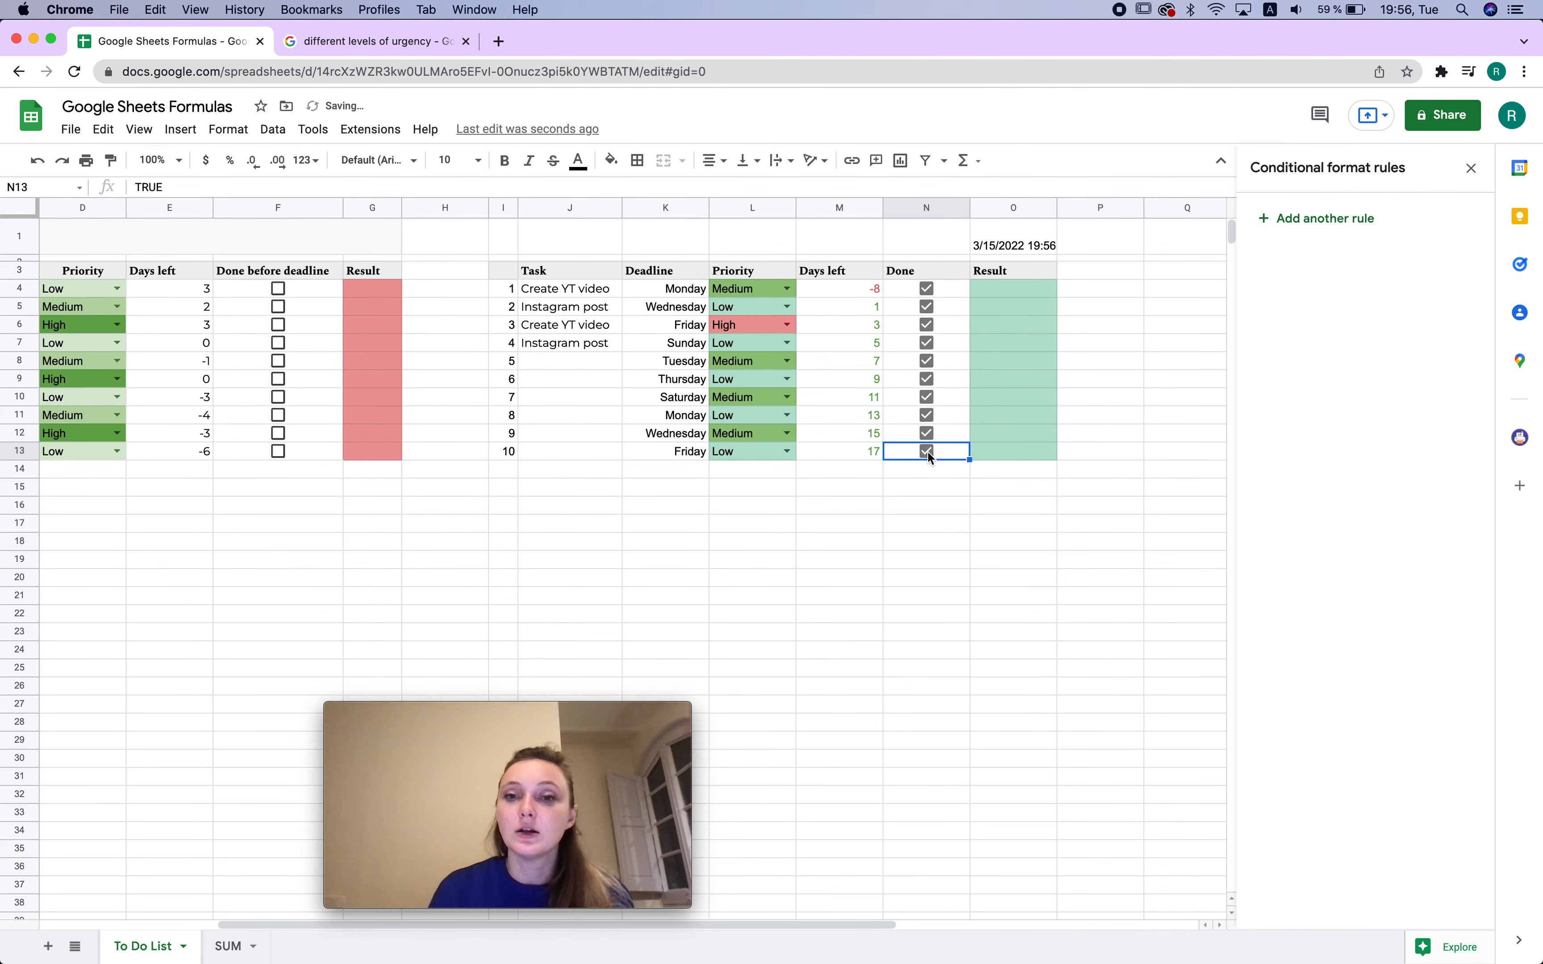
{"action": "left_click", "coordinate": [941, 289]}
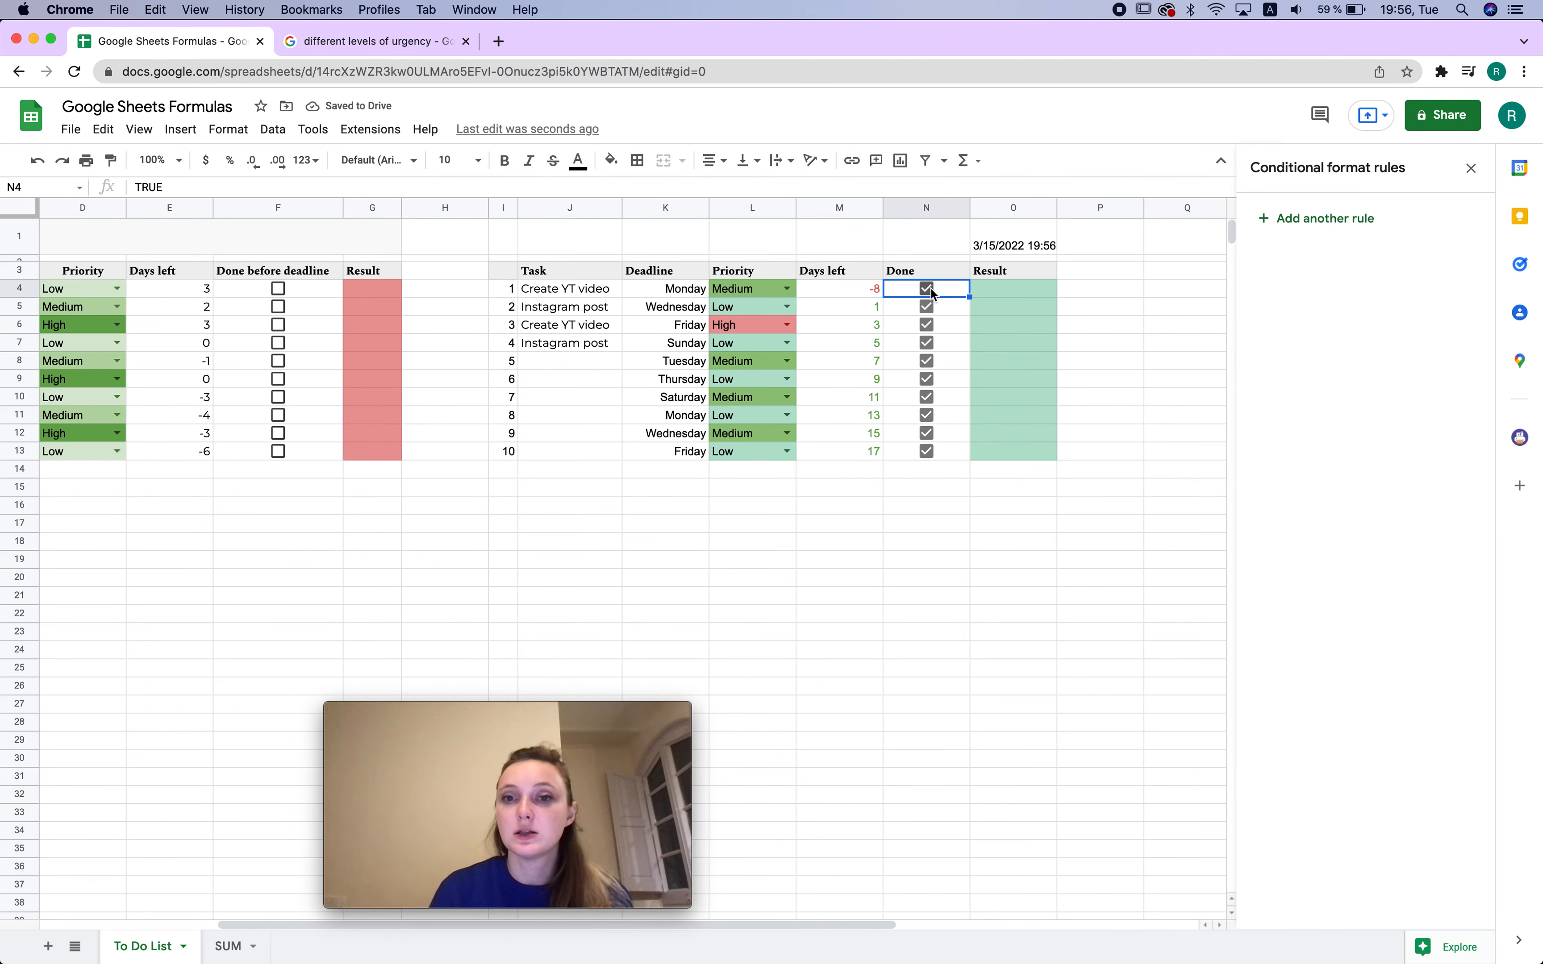
Add a conditional format rule to the task cell J4 with the custom formula =N4=TRUE
{"action": "left_click", "coordinate": [578, 296]}
{"action": "left_click", "coordinate": [1334, 223]}
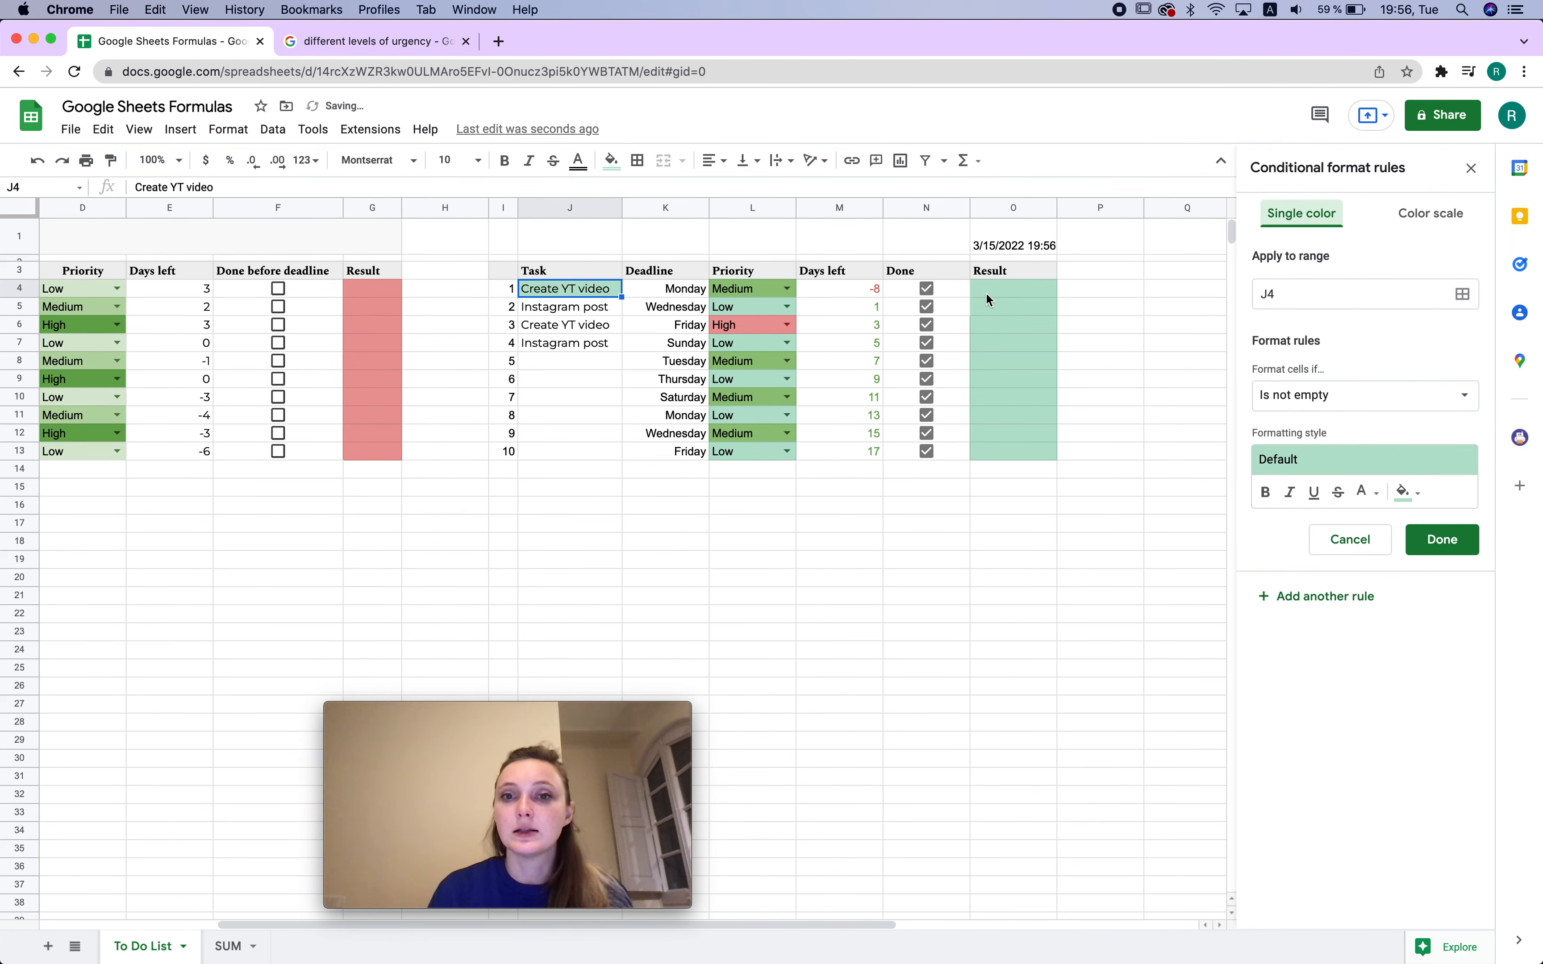
{"action": "left_click", "coordinate": [1338, 404]}
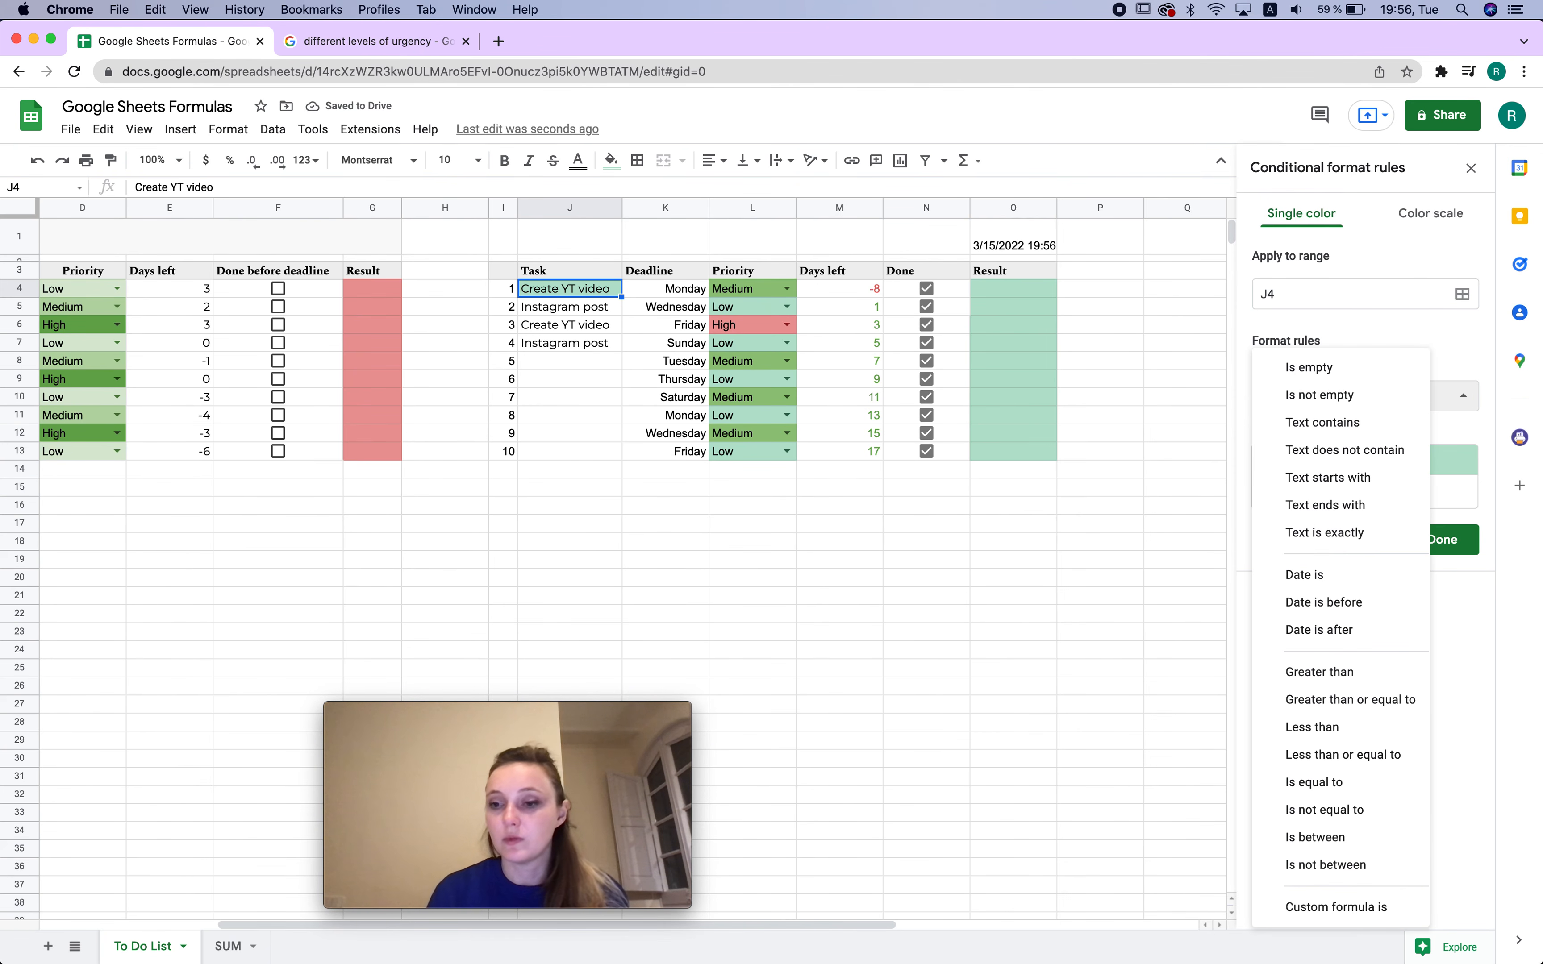
{"action": "left_click", "coordinate": [1369, 914]}
{"action": "left_click", "coordinate": [1323, 434]}
{"action": "type", "text": "="}
{"action": "left_click", "coordinate": [946, 287]}
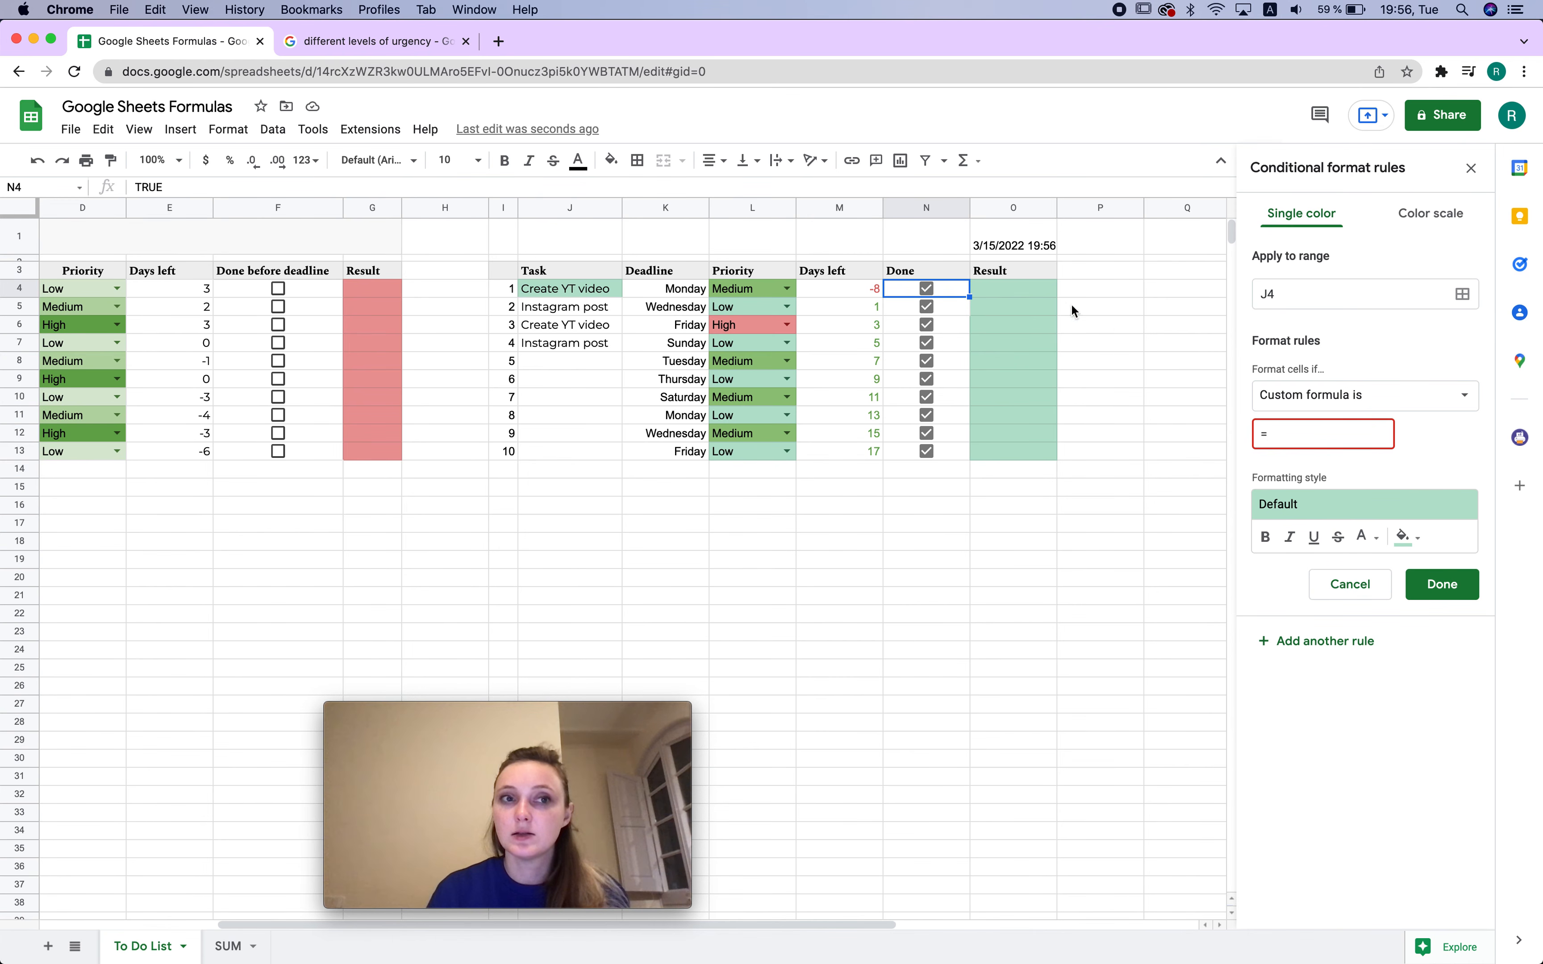
{"action": "left_click", "coordinate": [1318, 432]}
{"action": "type", "text": "N4"}
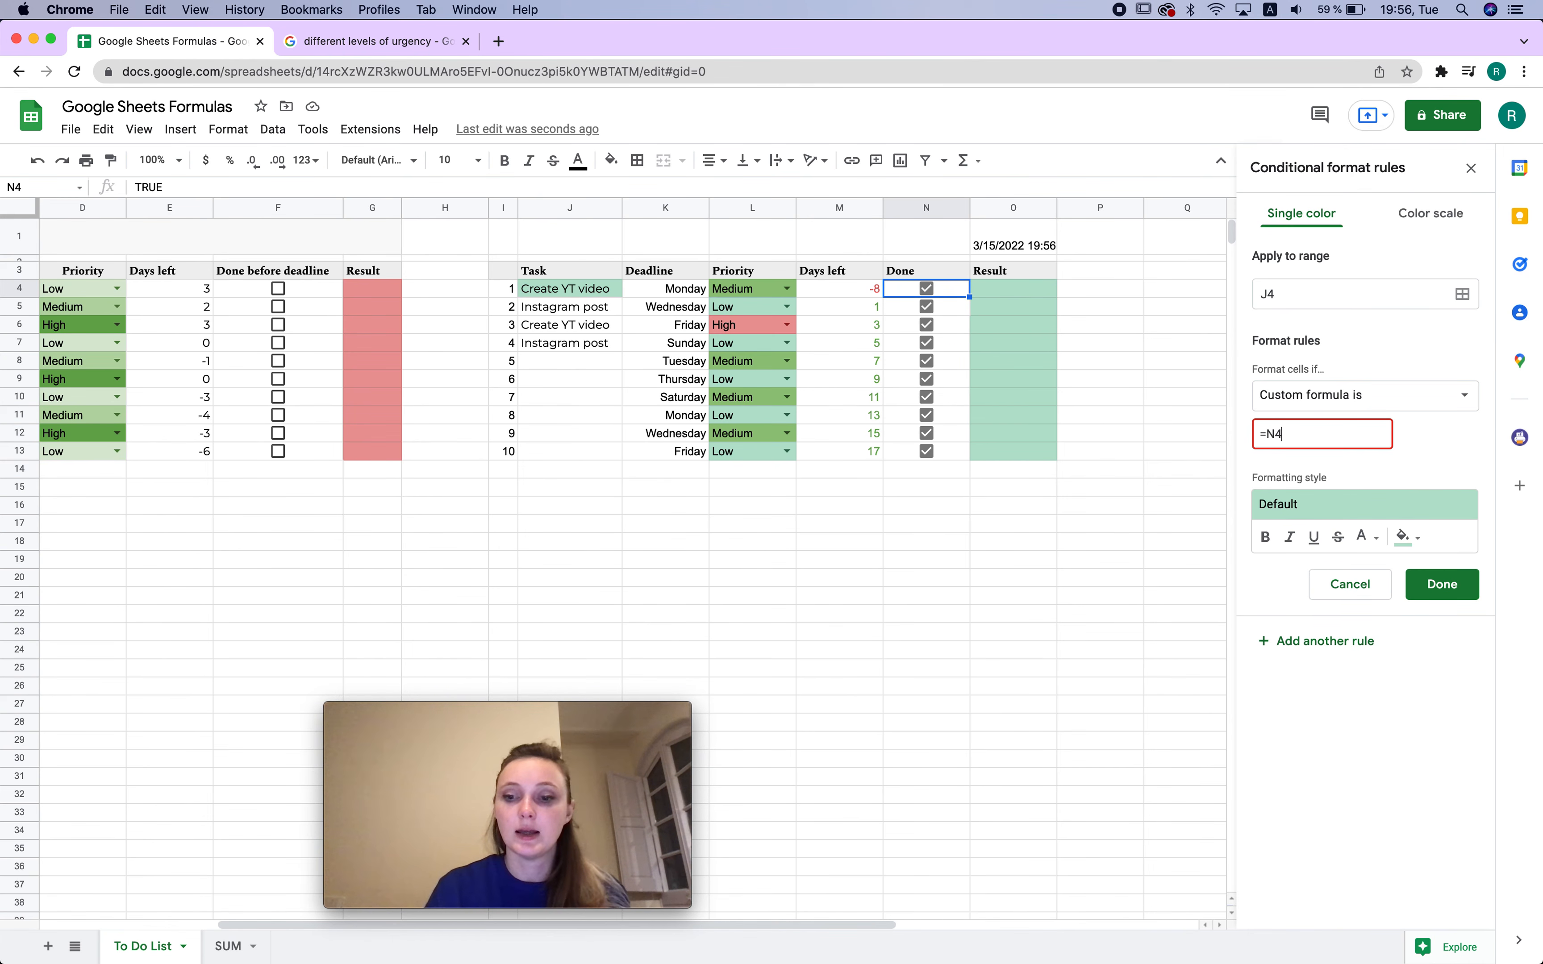
{"action": "type", "text": "=TRUE"}
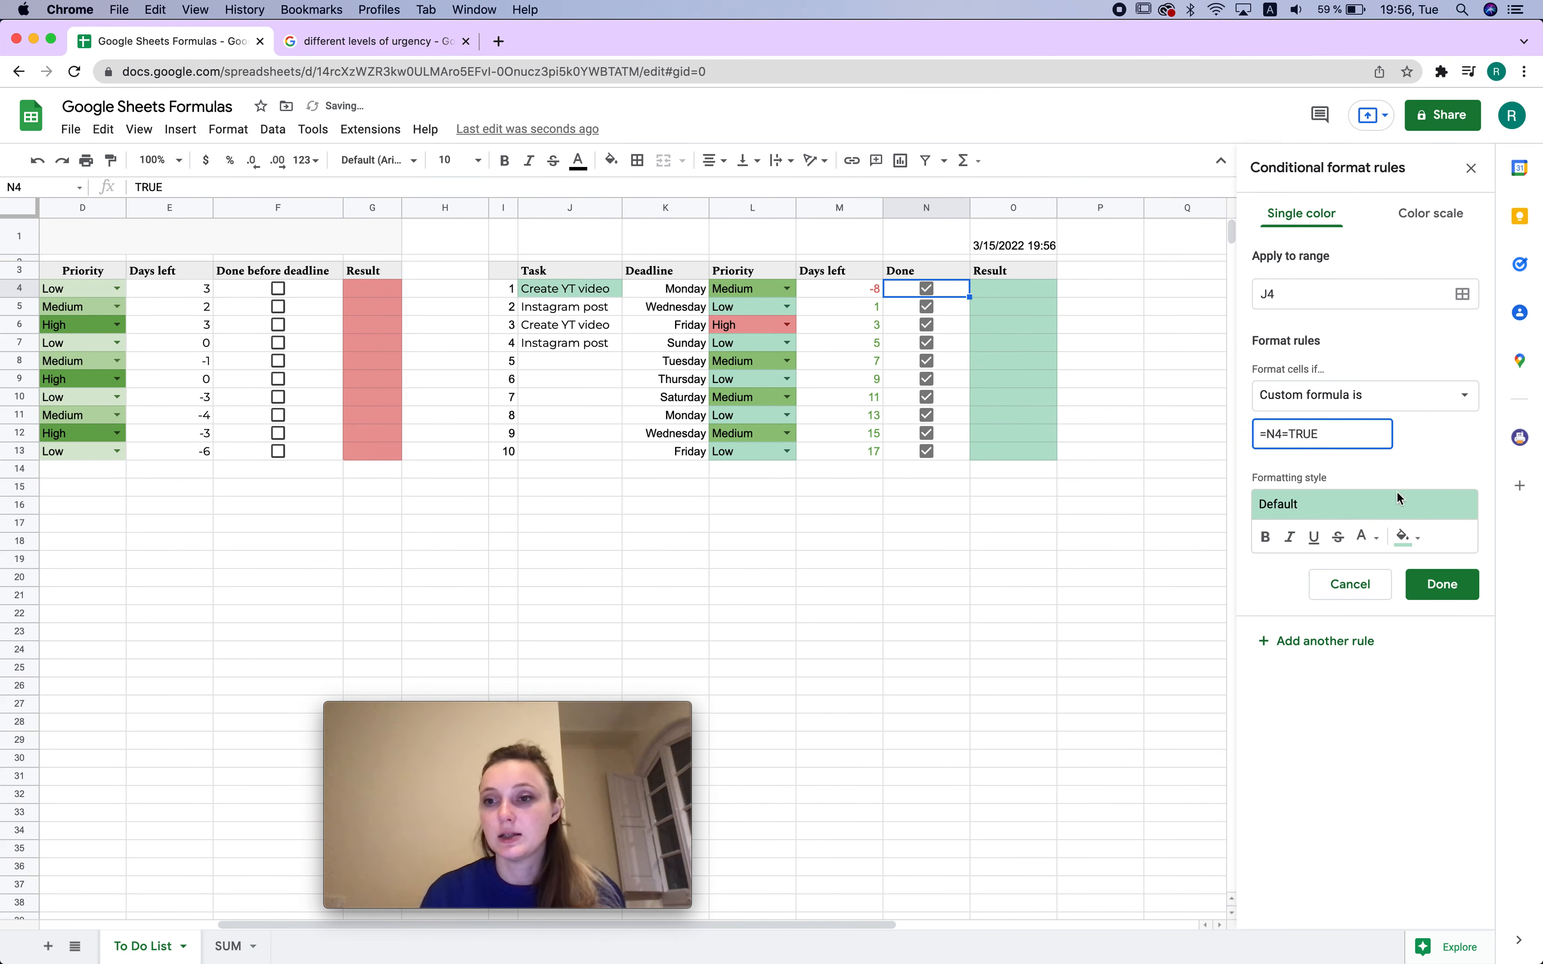
Set the J4 rule's formatting style to strikethrough with no fill color
{"action": "left_click", "coordinate": [1408, 538]}
{"action": "left_click", "coordinate": [1416, 548]}
{"action": "left_click", "coordinate": [1352, 547]}
{"action": "left_click", "coordinate": [1352, 546]}
{"action": "left_click", "coordinate": [1337, 538]}
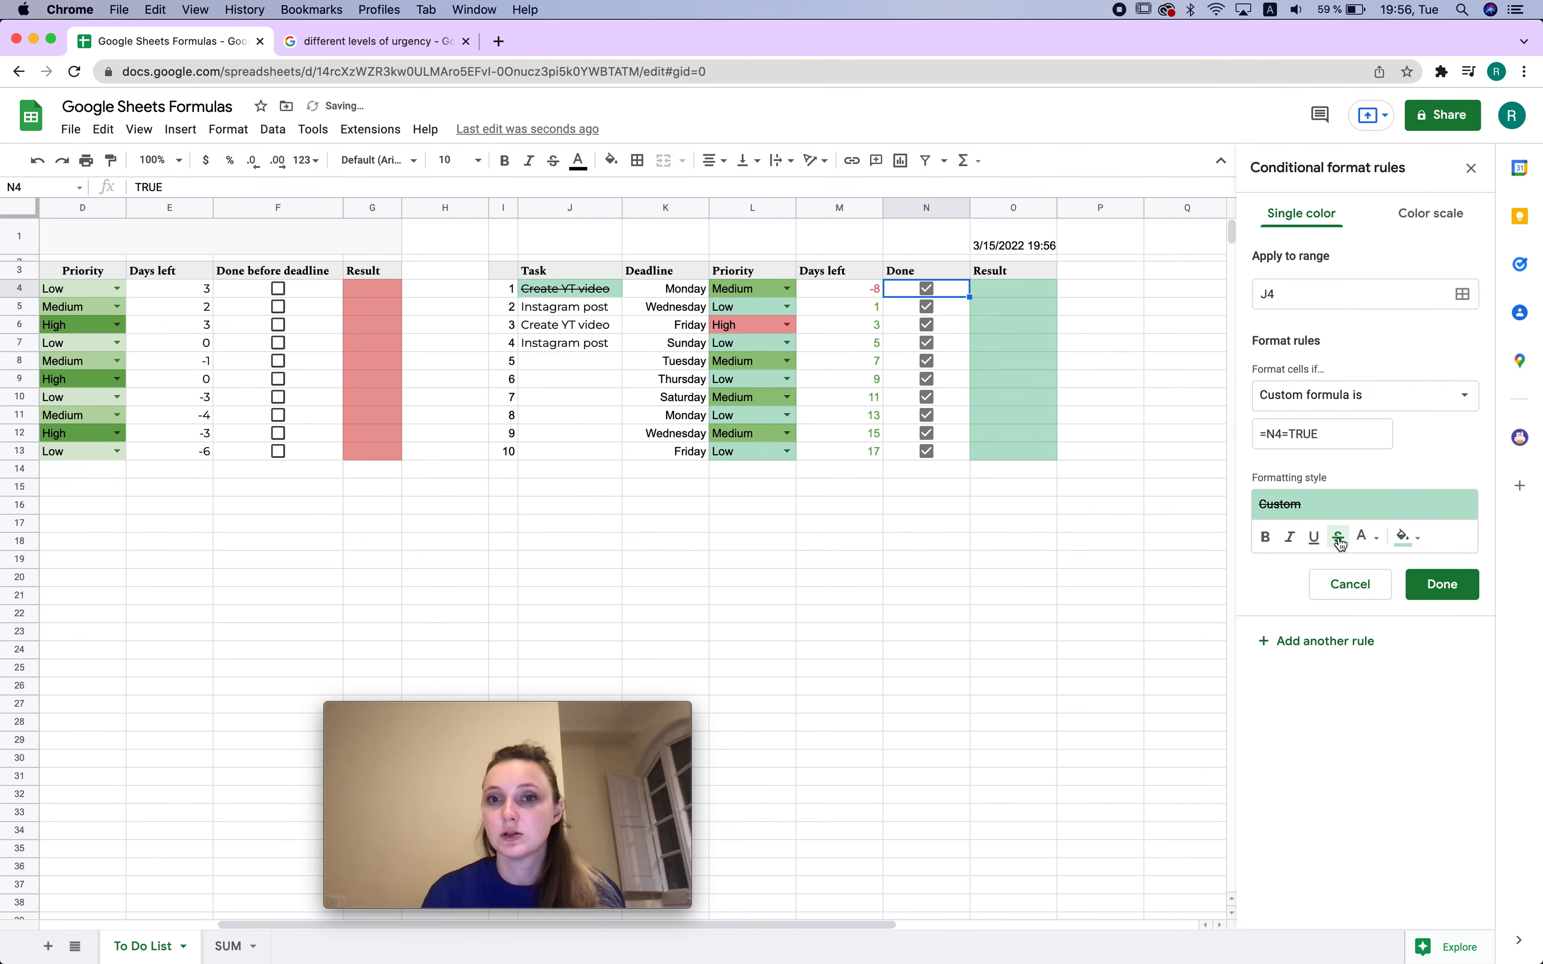
{"action": "left_click", "coordinate": [1408, 537]}
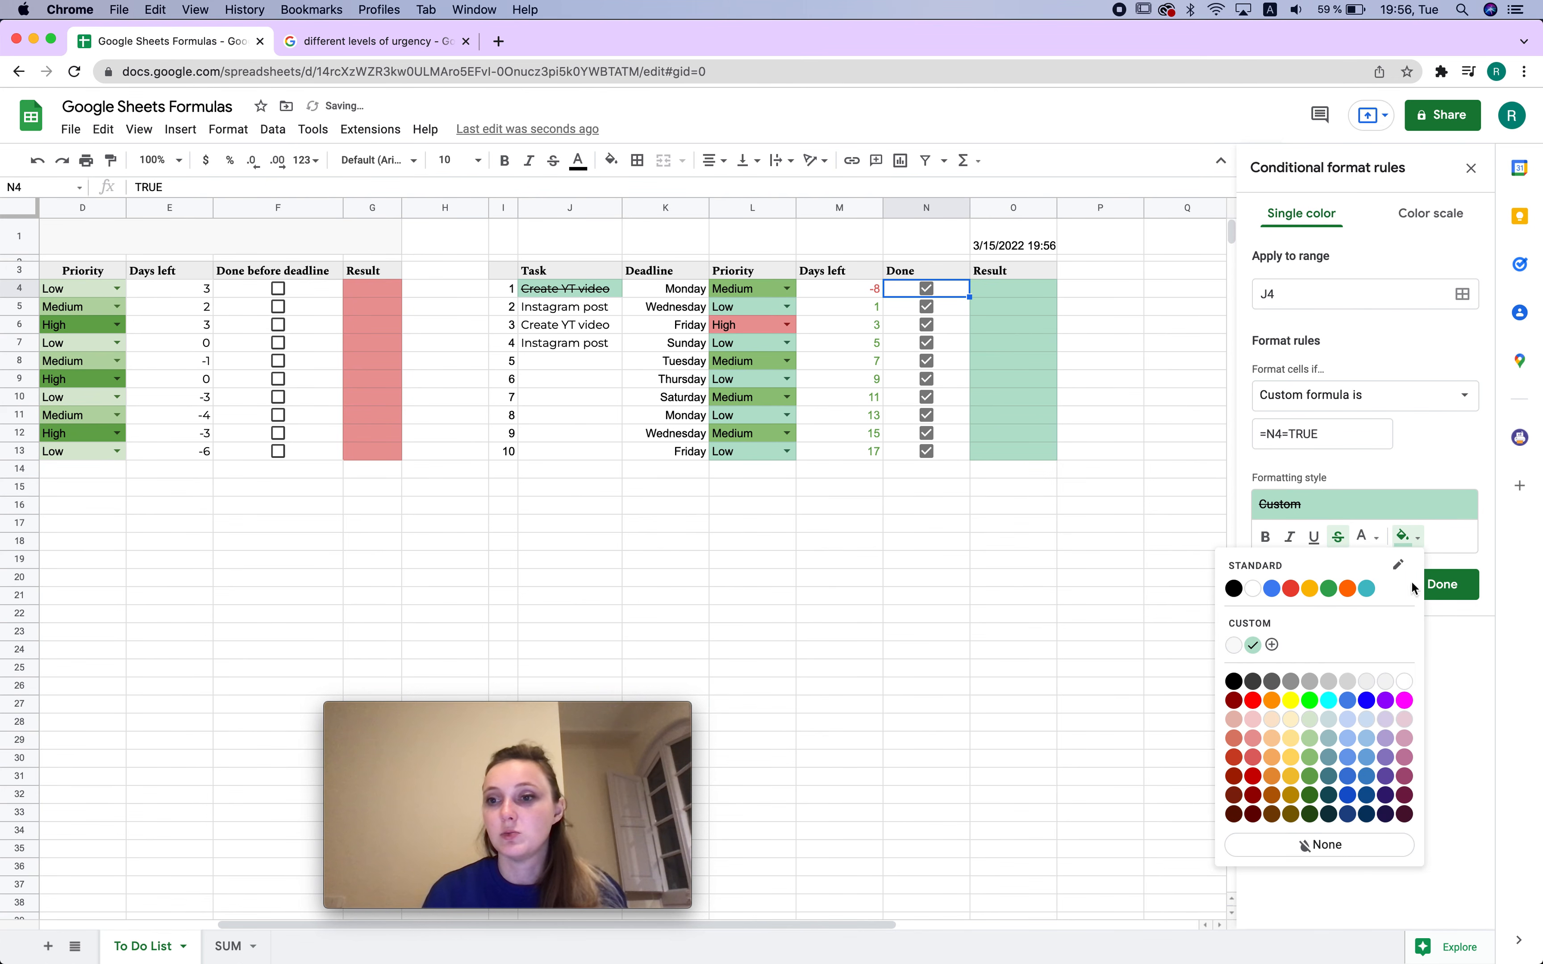
{"action": "left_click", "coordinate": [1328, 852]}
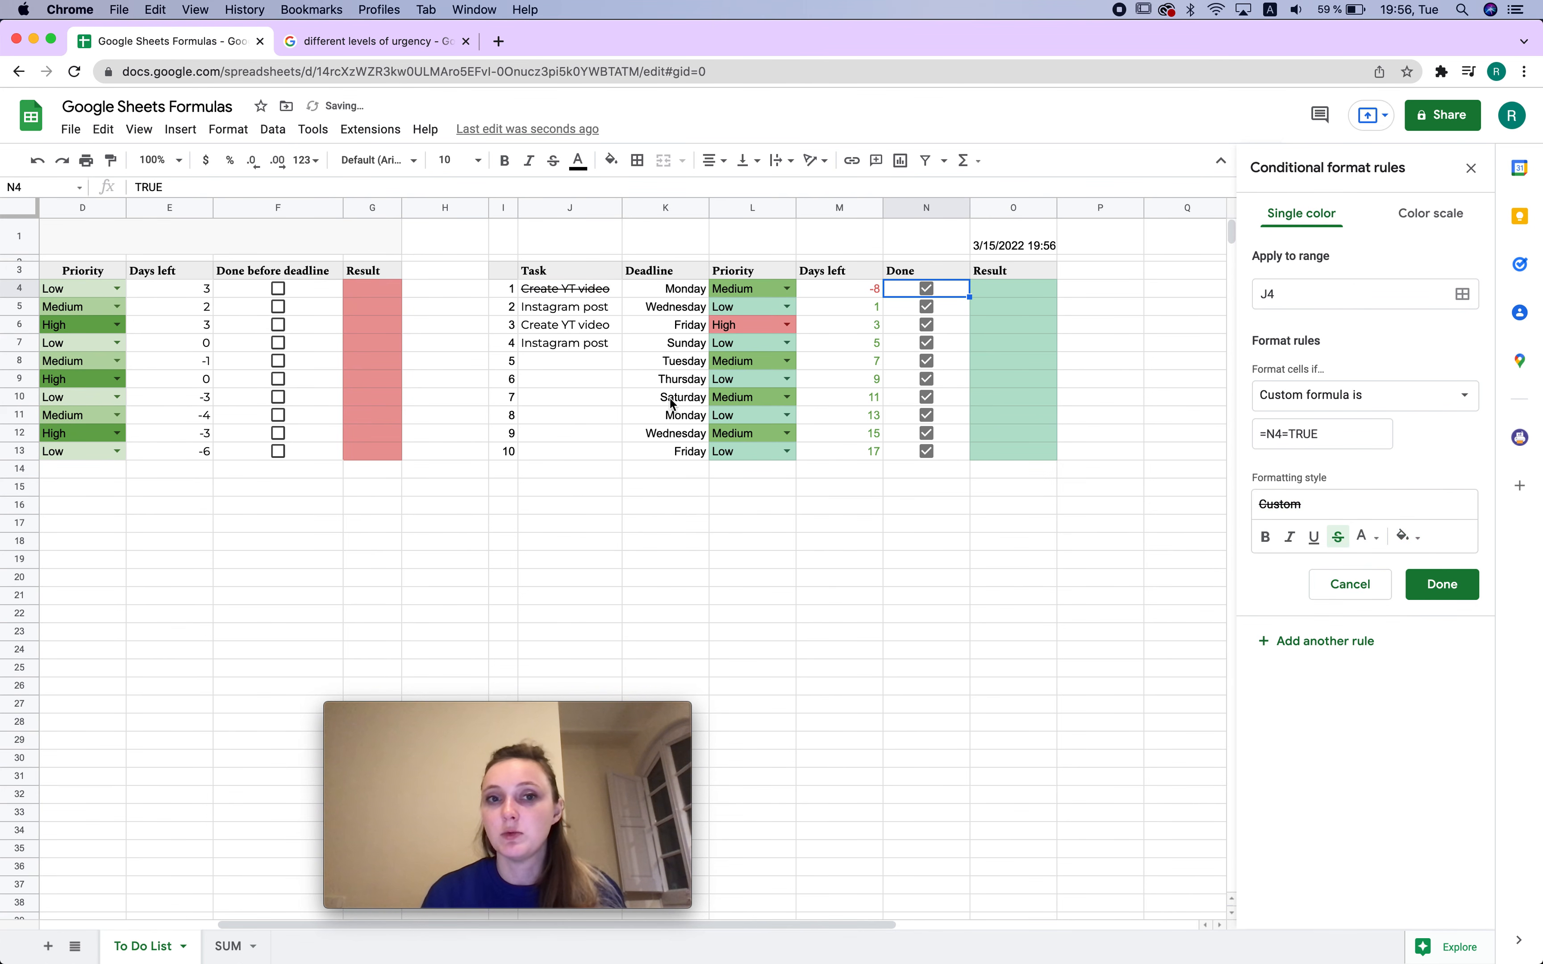
Give the J4 rule a medium green text color from the palette and save the rule
{"action": "left_click", "coordinate": [1377, 536]}
{"action": "left_click", "coordinate": [1210, 646]}
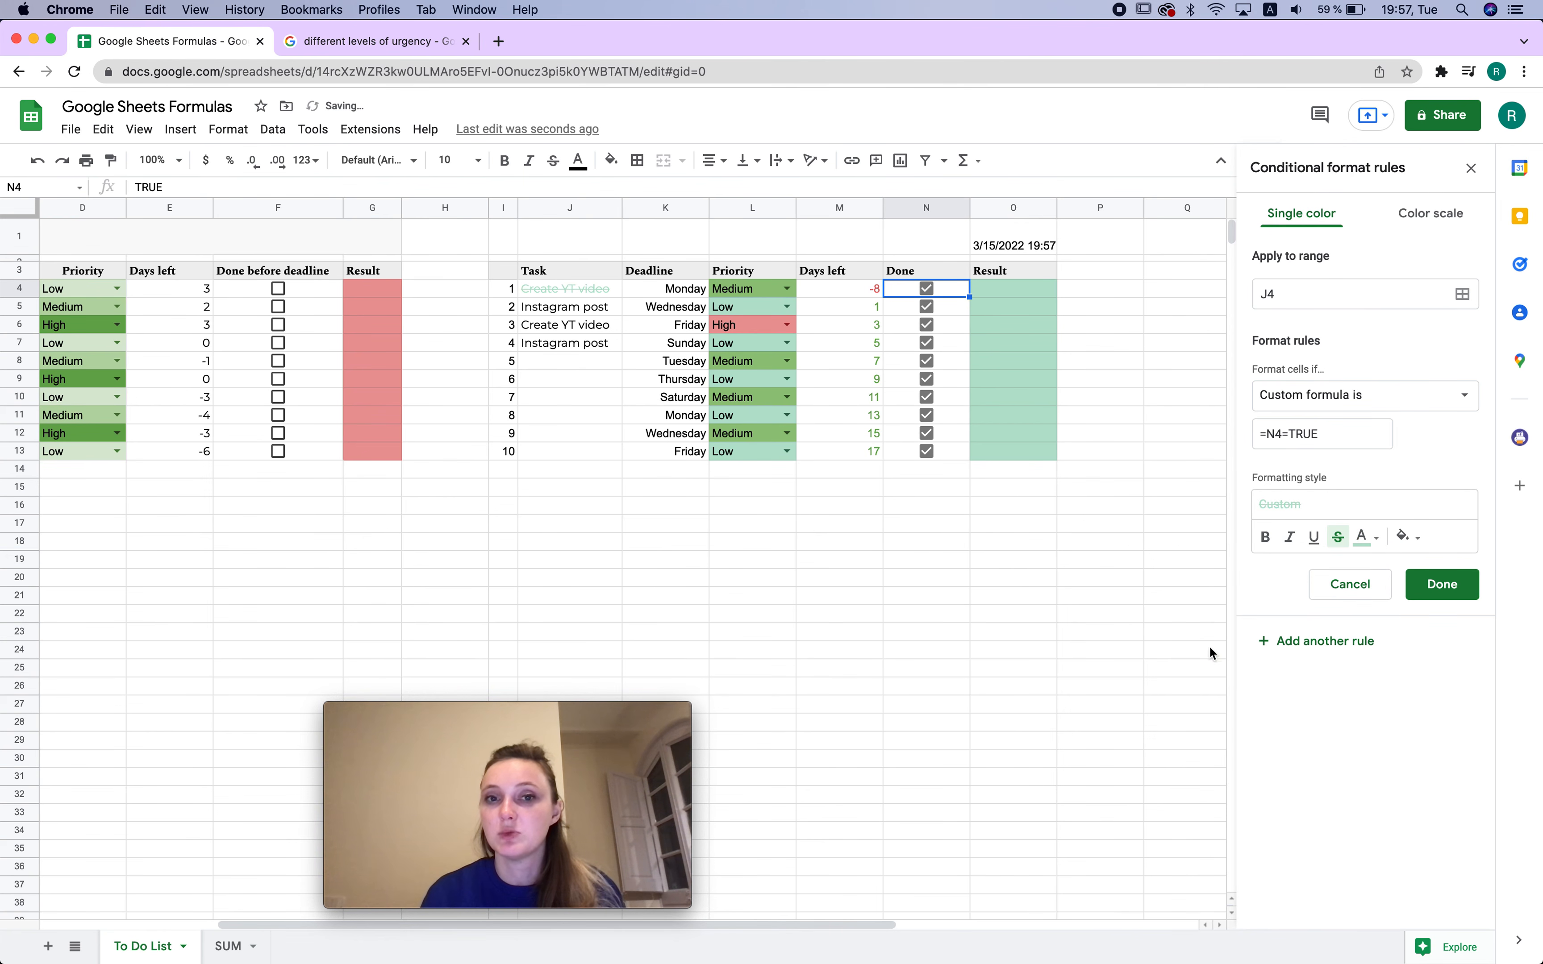
{"action": "left_click", "coordinate": [1371, 537]}
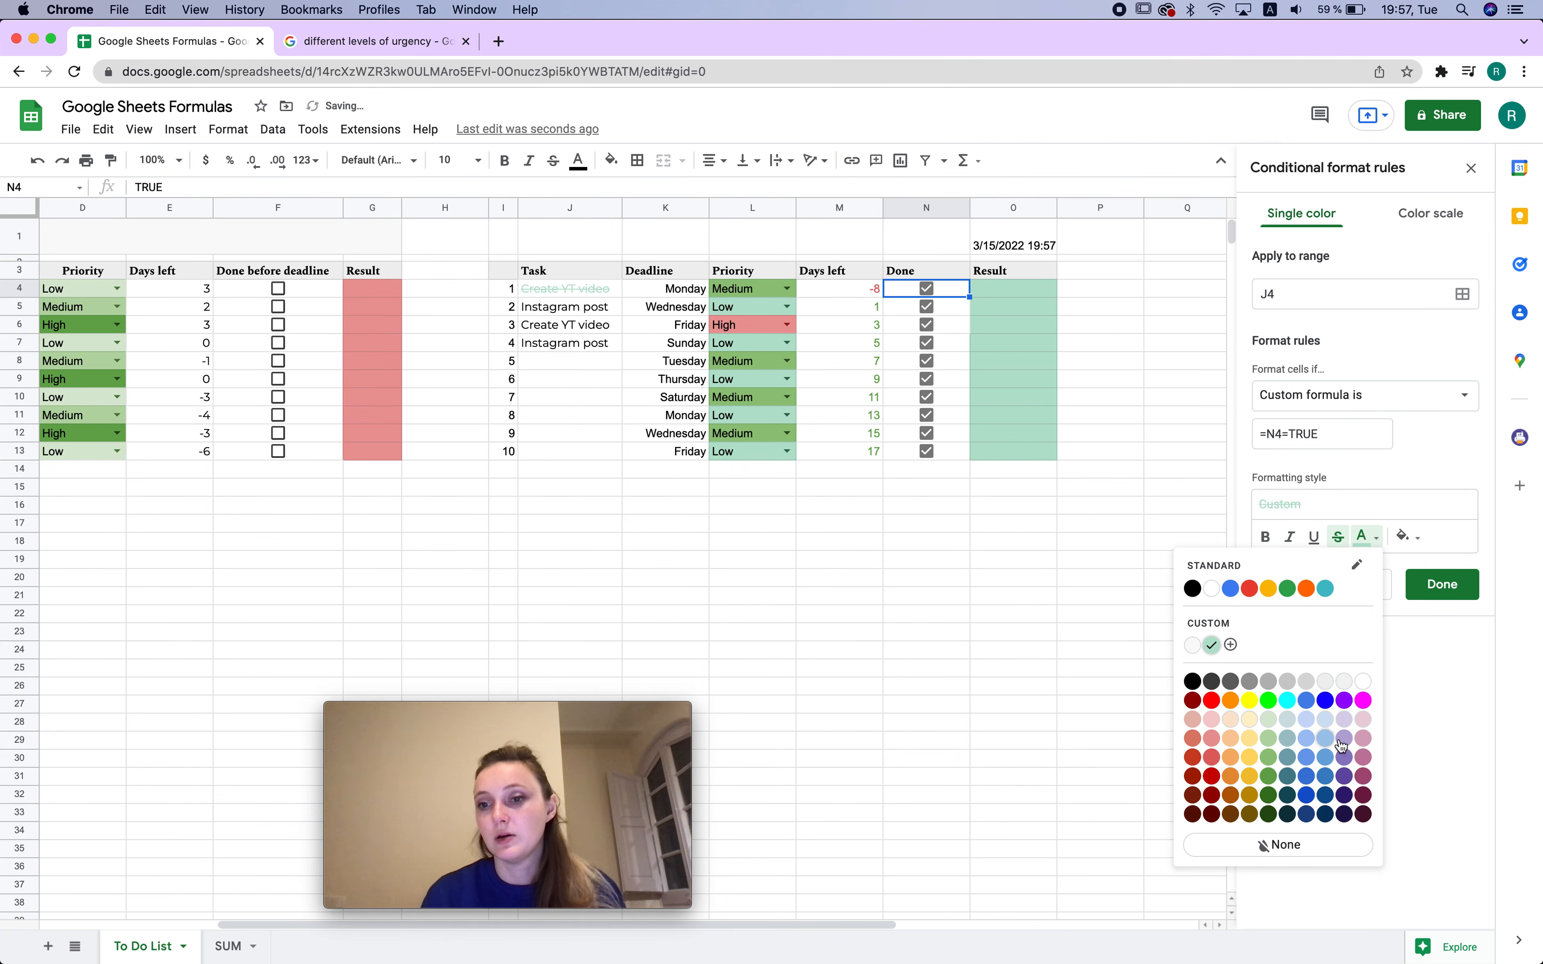
{"action": "left_click", "coordinate": [1268, 758]}
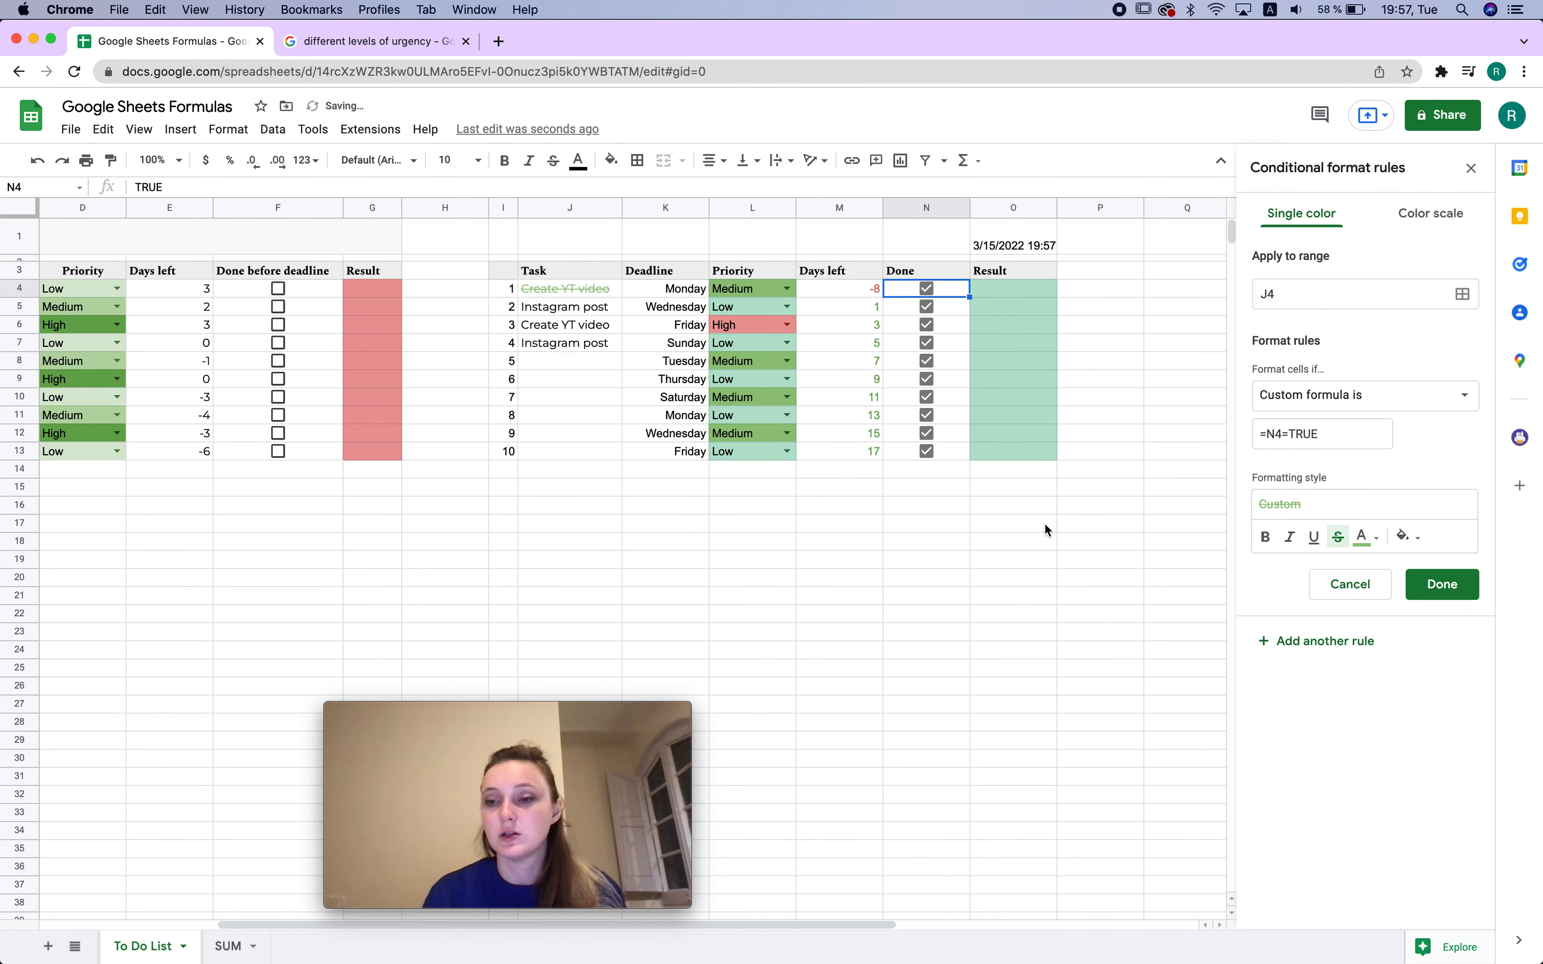
{"action": "left_click", "coordinate": [1461, 587]}
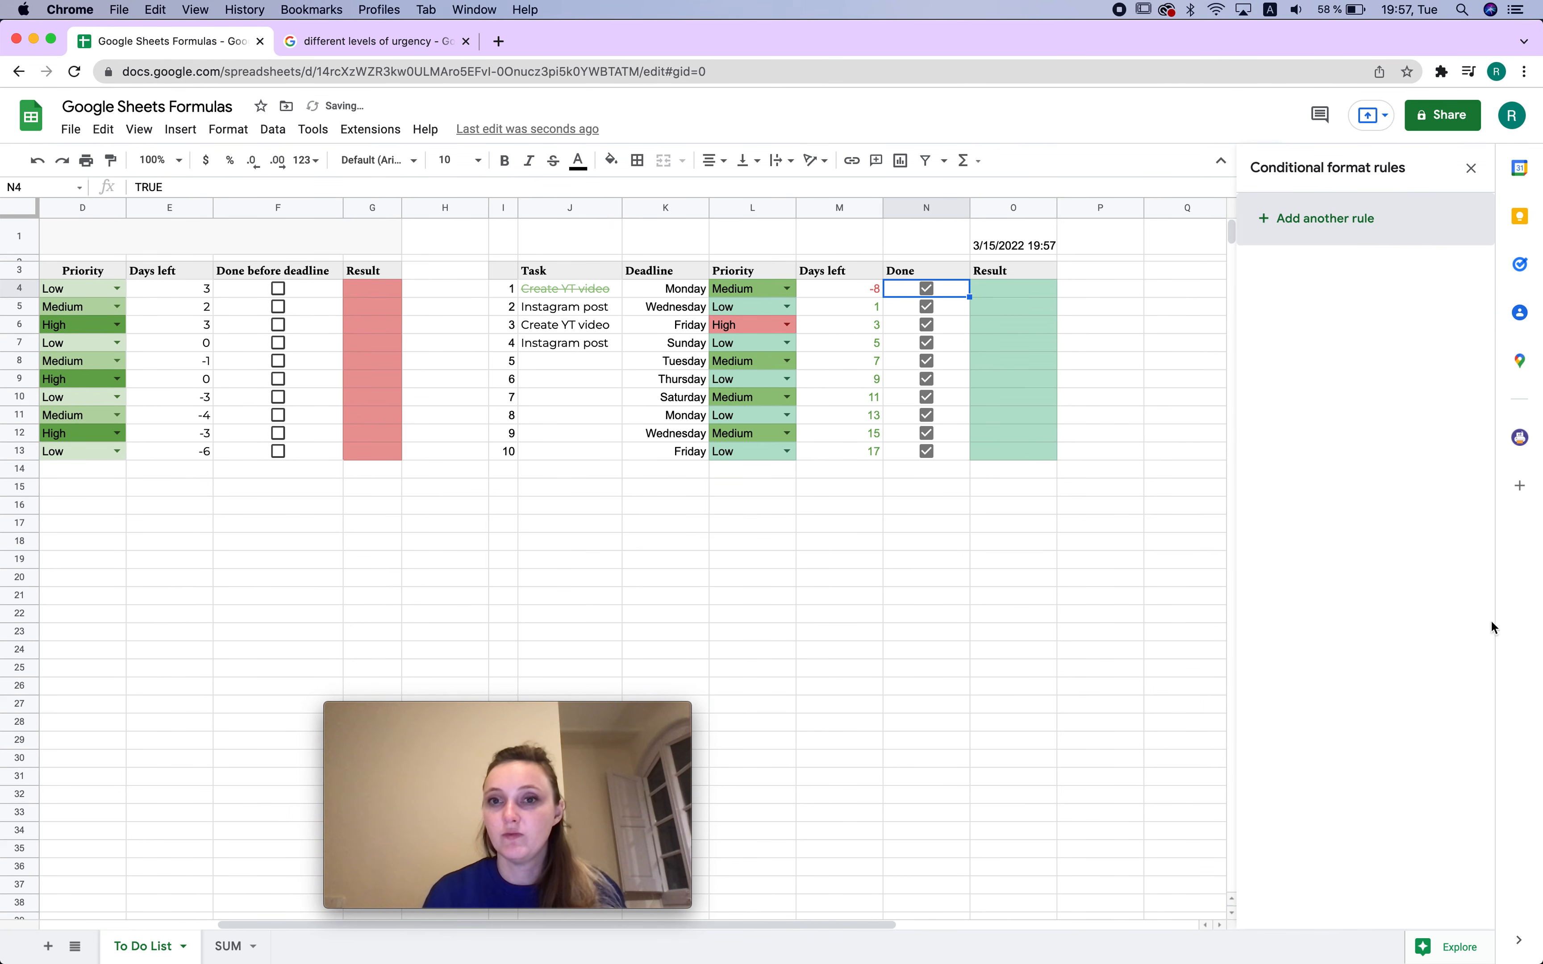
Copy the formatting of J4 onto the rest of the Task column, J5:J13
{"action": "left_click", "coordinate": [567, 290]}
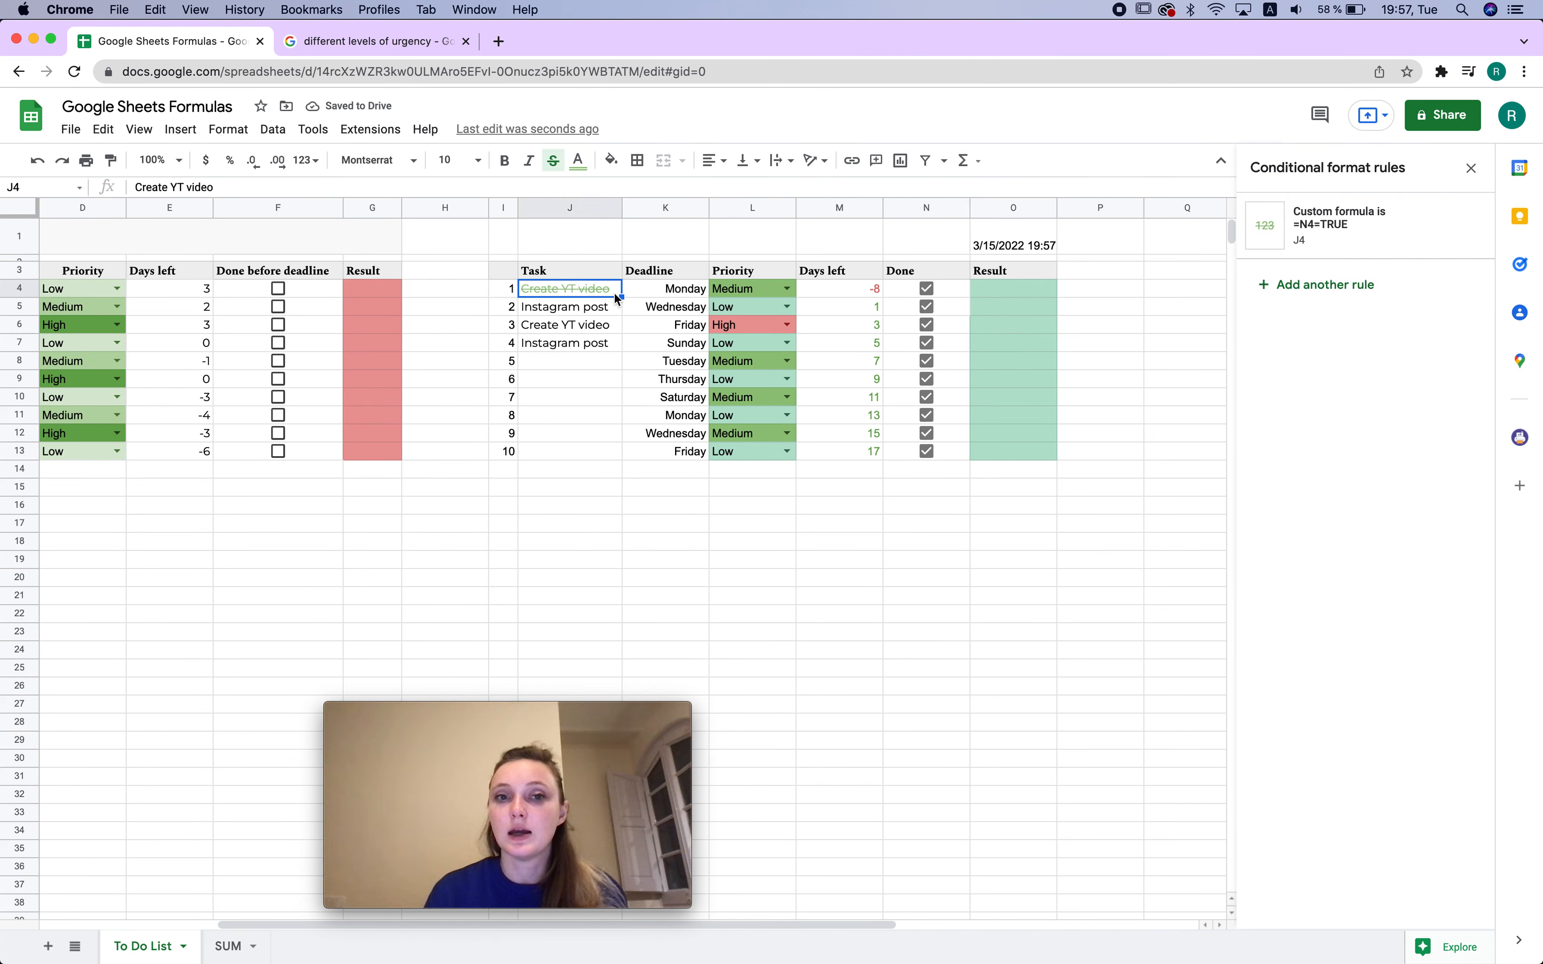
{"action": "left_click", "coordinate": [113, 163]}
{"action": "left_click_drag", "start_coordinate": [590, 311], "coordinate": [576, 457]}
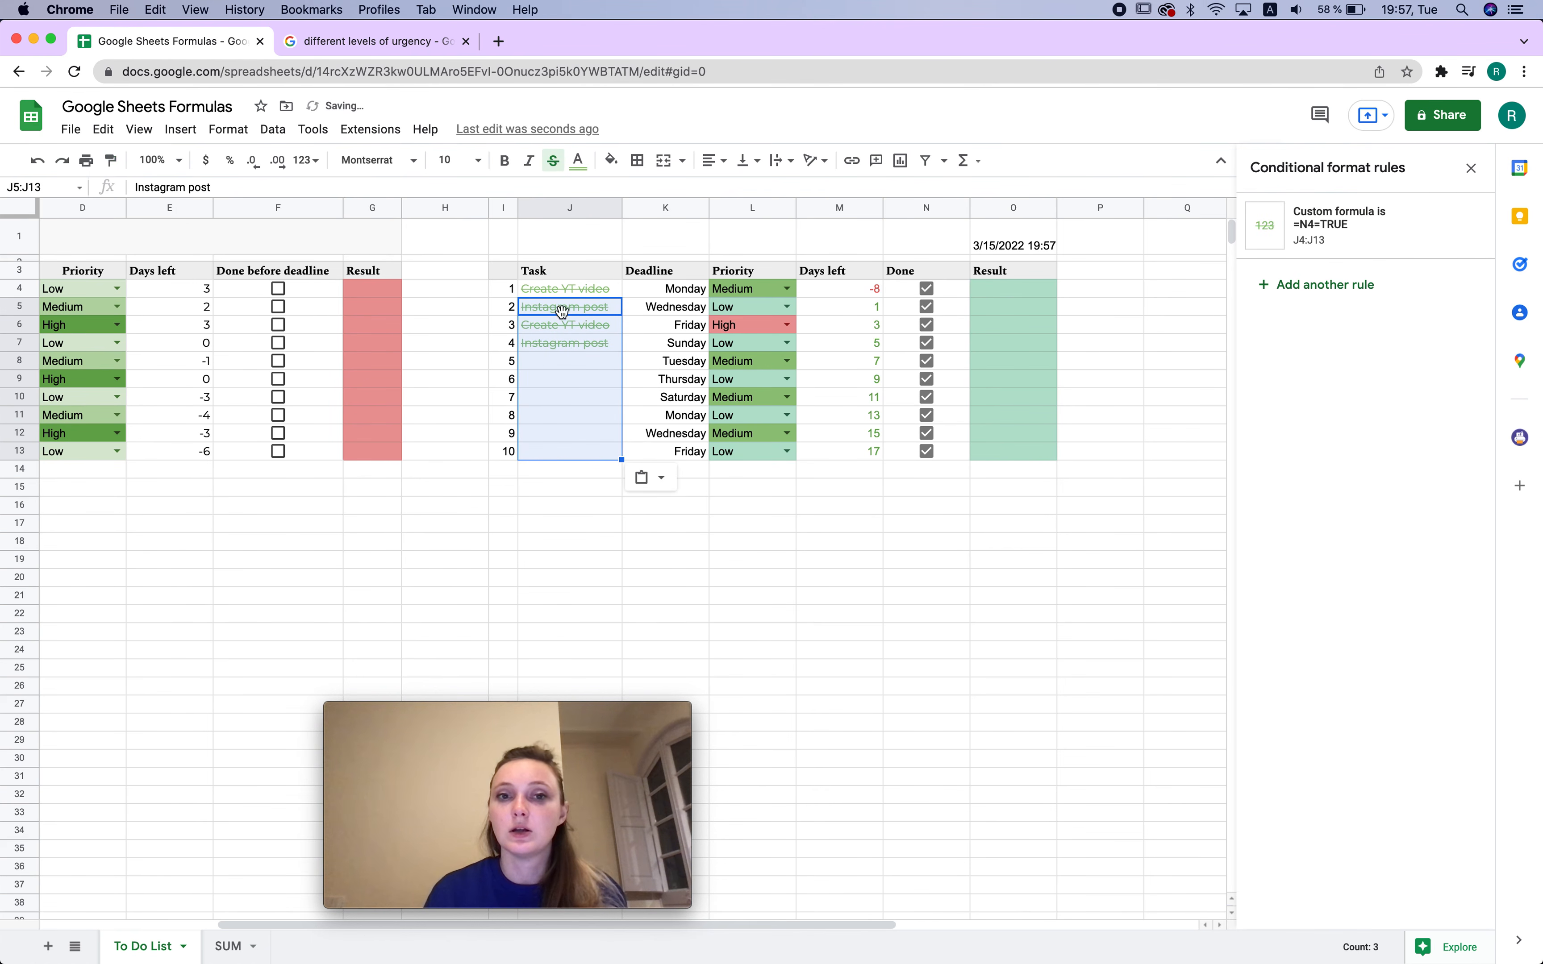
{"action": "left_click", "coordinate": [588, 419]}
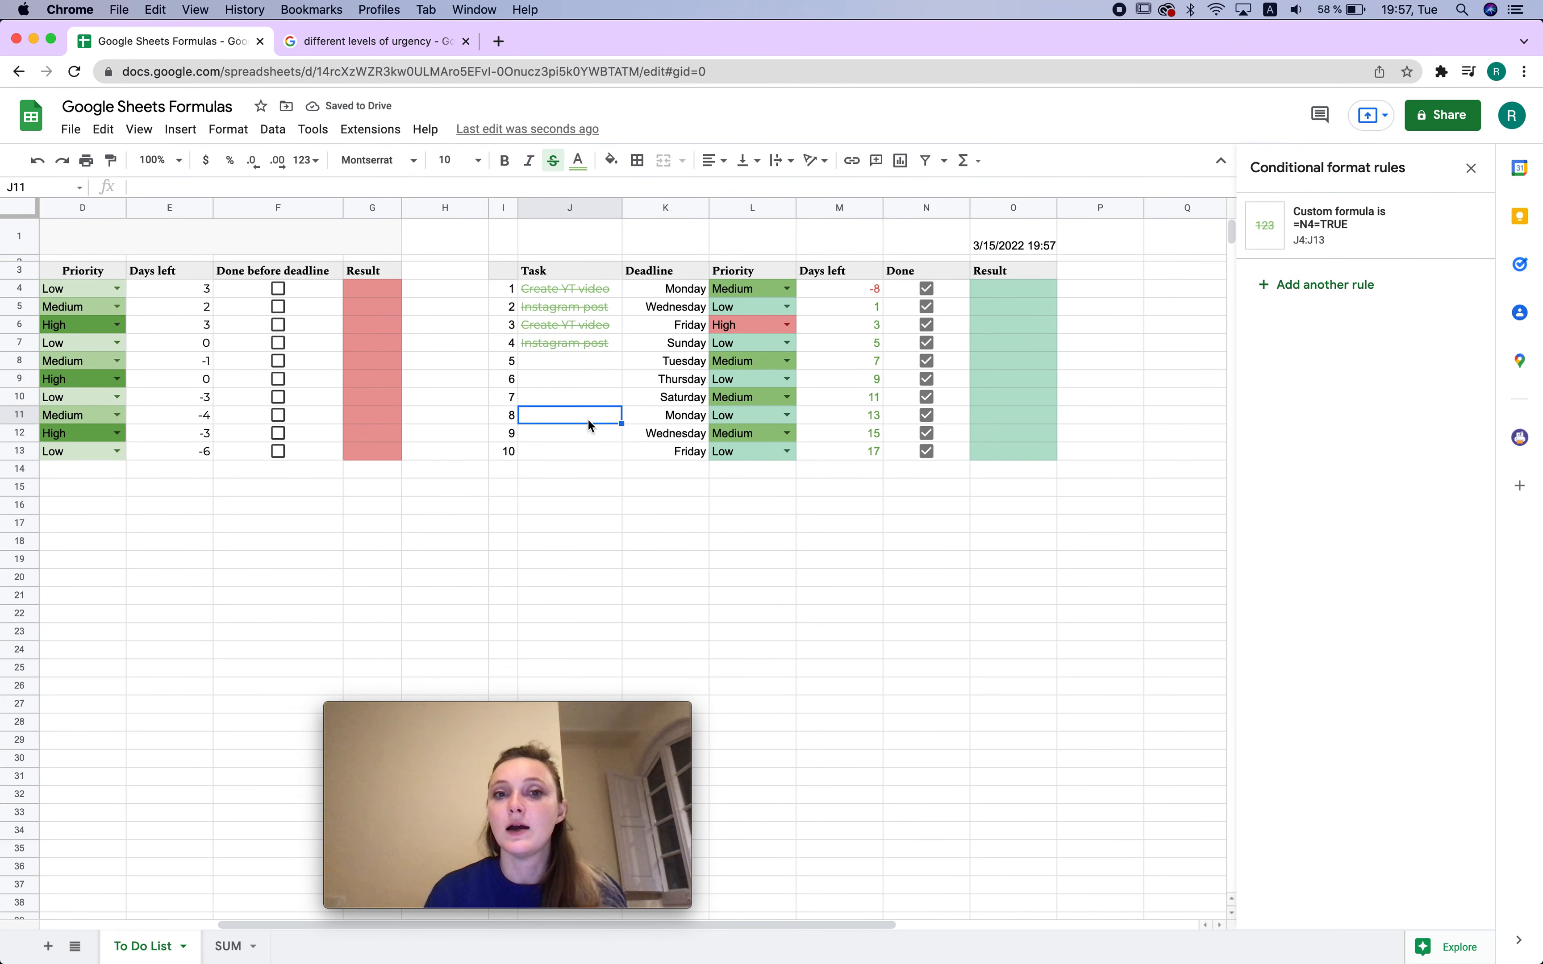
Clear the Done checkboxes in N7, N6 and N5 to test the strikethrough rule on the tasks
{"action": "left_click", "coordinate": [927, 343]}
{"action": "left_click", "coordinate": [927, 325]}
{"action": "left_click", "coordinate": [926, 306]}
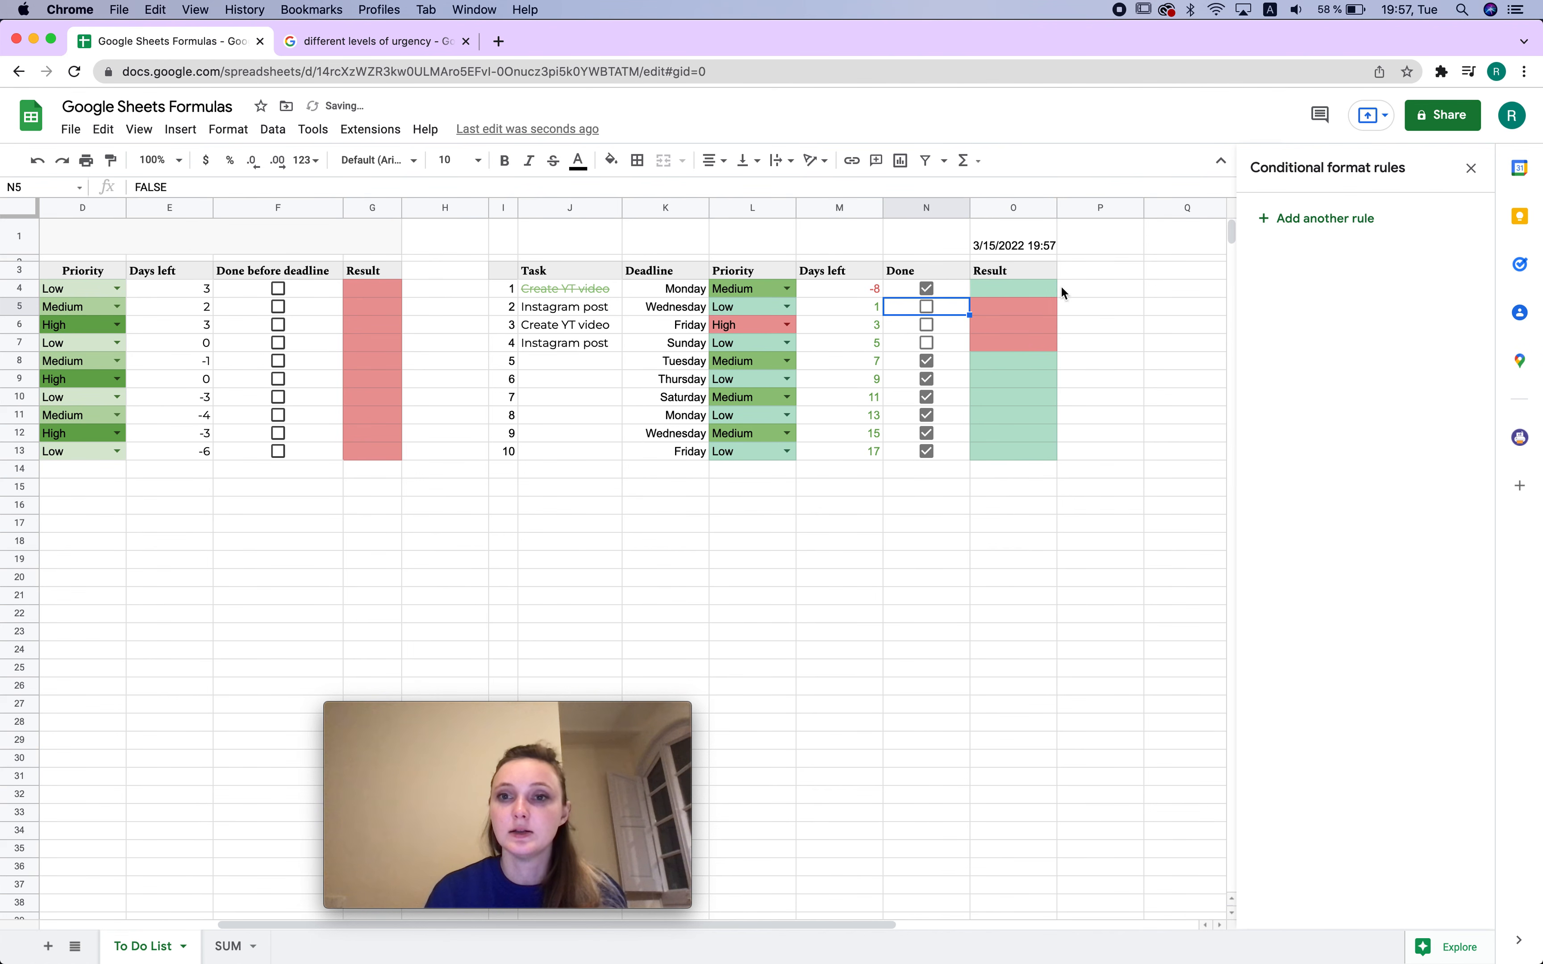